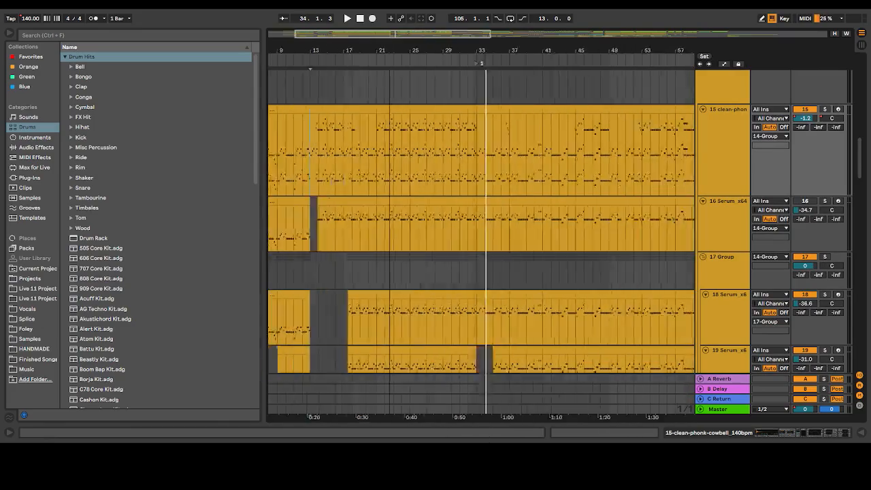
Look over the clips across the song's arrangement, from the cowbell and Serum tracks down to the vocal and effects tracks
{"action": "scroll", "coordinate": [626, 268], "scroll_direction": "down", "scroll_amount": 10}
{"action": "scroll", "coordinate": [627, 268], "scroll_direction": "down", "scroll_amount": 15}
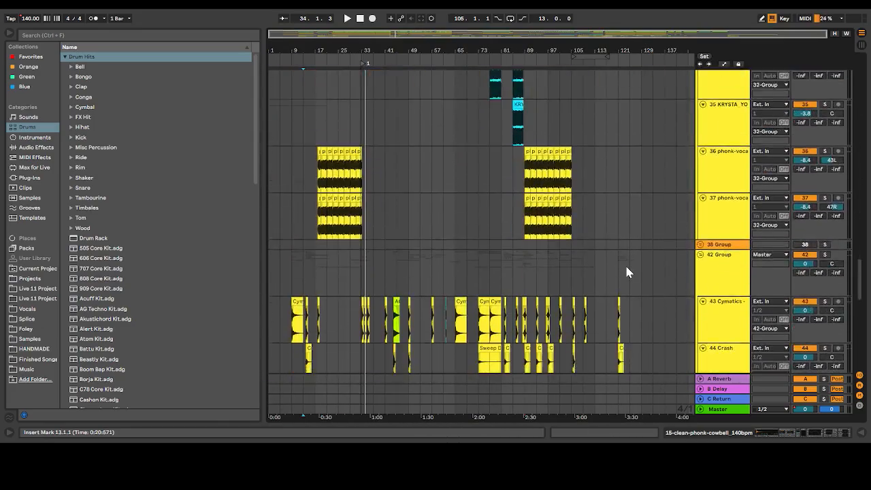
{"action": "scroll", "coordinate": [627, 268], "scroll_direction": "down", "scroll_amount": 2}
{"action": "left_click", "coordinate": [627, 268]}
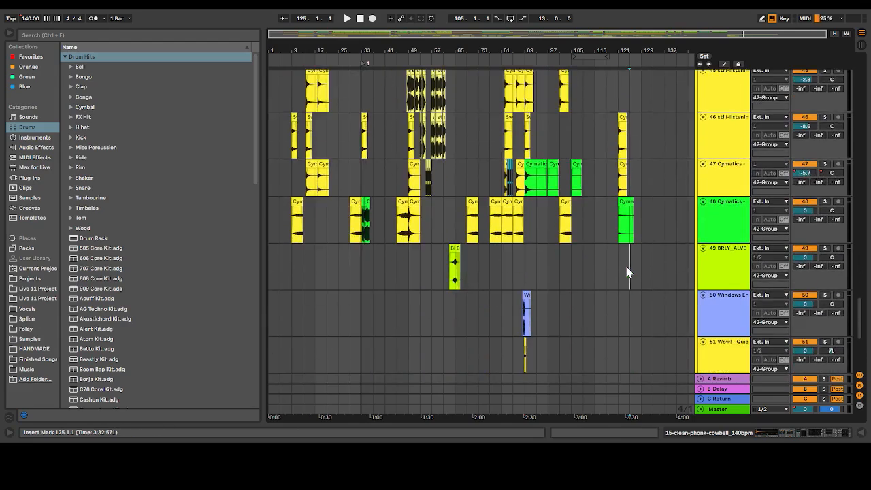
{"action": "scroll", "coordinate": [627, 268], "scroll_direction": "down", "scroll_amount": 6}
{"action": "scroll", "coordinate": [627, 268], "scroll_direction": "up", "scroll_amount": 11}
{"action": "scroll", "coordinate": [627, 269], "scroll_direction": "up", "scroll_amount": 20}
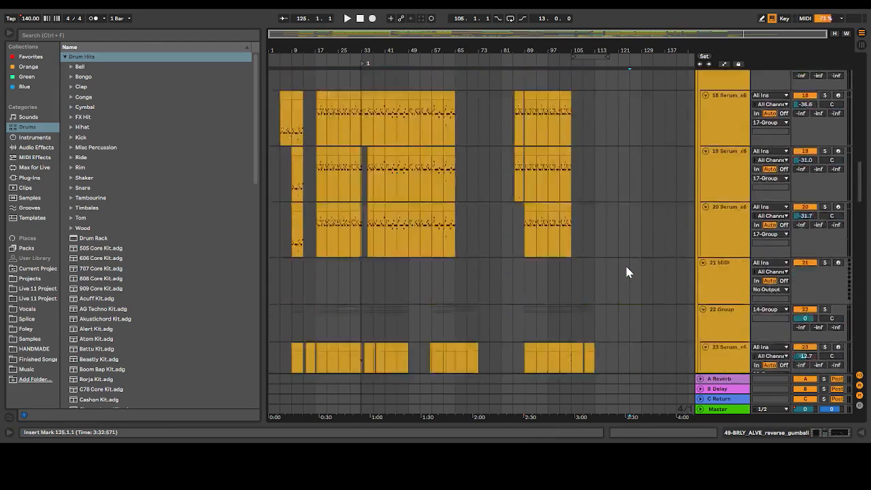
{"action": "scroll", "coordinate": [627, 269], "scroll_direction": "down", "scroll_amount": 8}
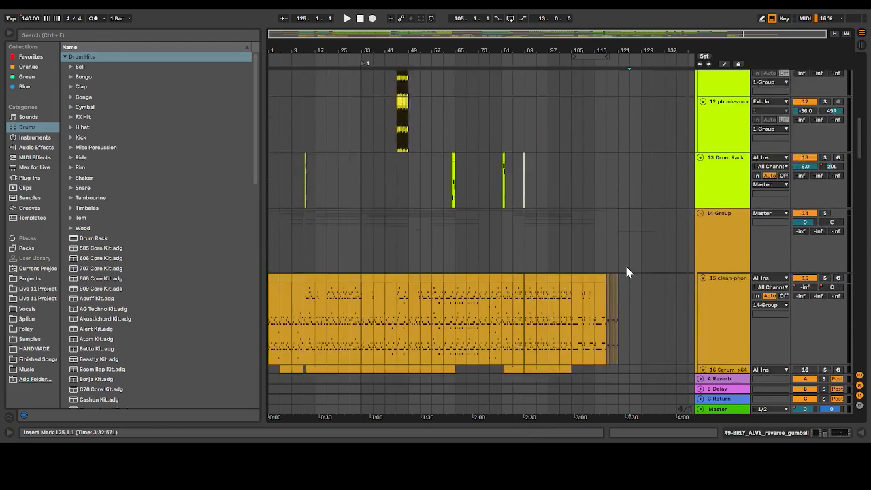
Display the device chain of the clean-phonk cowbell track (track 15) and arm the track for recording
{"action": "left_click_drag", "start_coordinate": [286, 31], "coordinate": [272, 32]}
{"action": "double_click", "coordinate": [741, 249]}
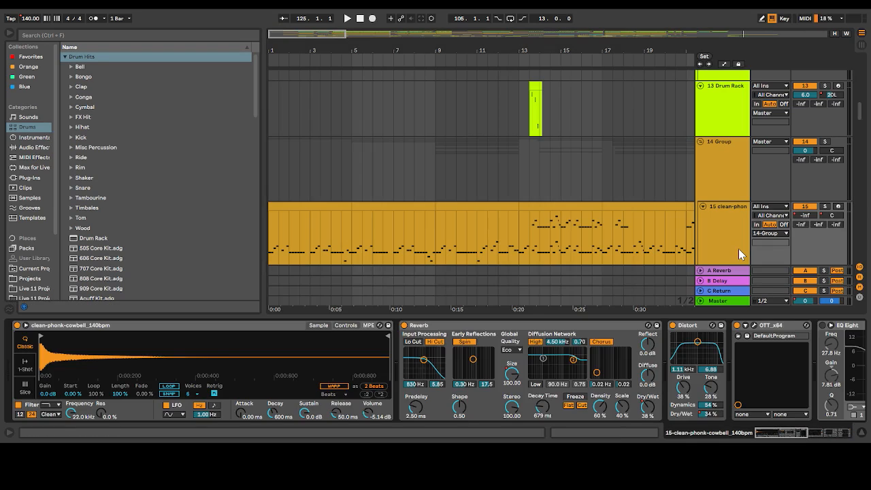
{"action": "left_click", "coordinate": [839, 207]}
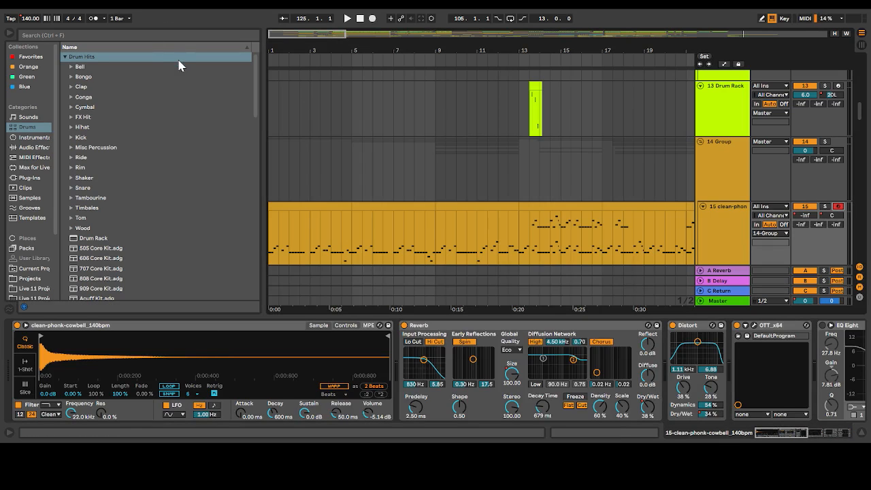
Set the insert position to 8.3.1, solo the 14 Group and audition the cowbell with its full effect chain
{"action": "left_click", "coordinate": [549, 166]}
{"action": "left_click", "coordinate": [413, 213]}
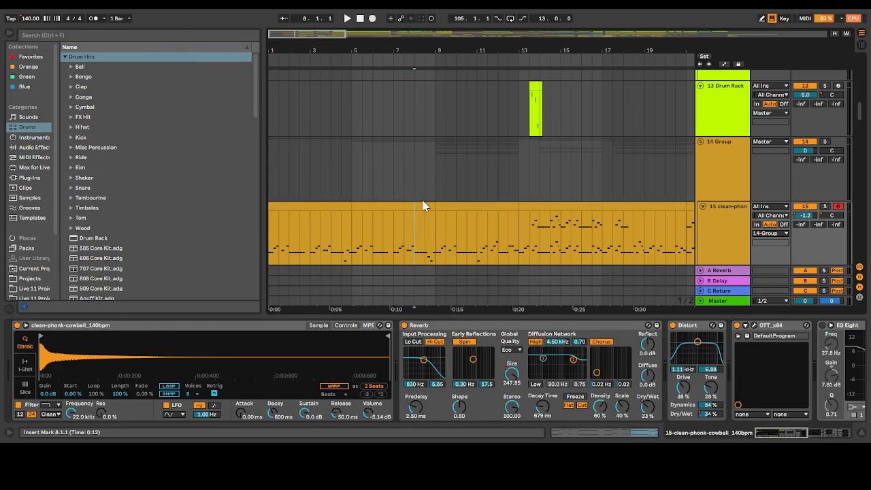
{"action": "left_click", "coordinate": [425, 171]}
{"action": "left_click", "coordinate": [742, 228]}
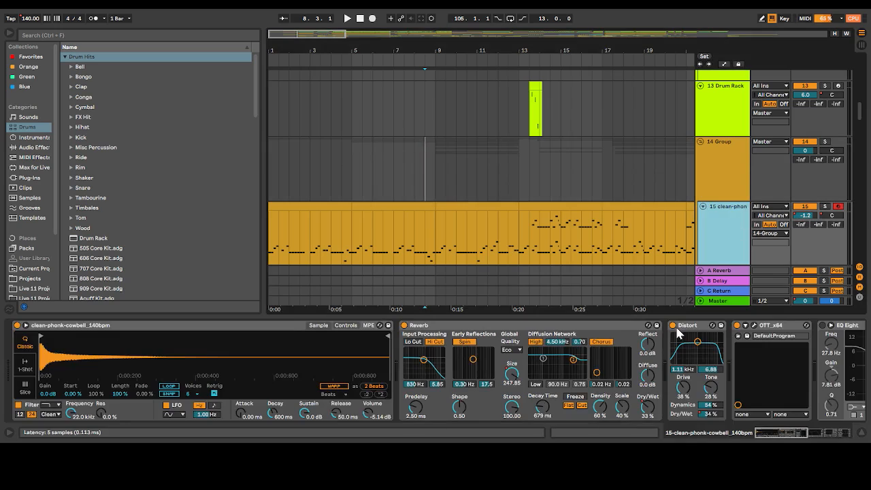
{"action": "scroll", "coordinate": [677, 333], "scroll_direction": "right", "scroll_amount": 3}
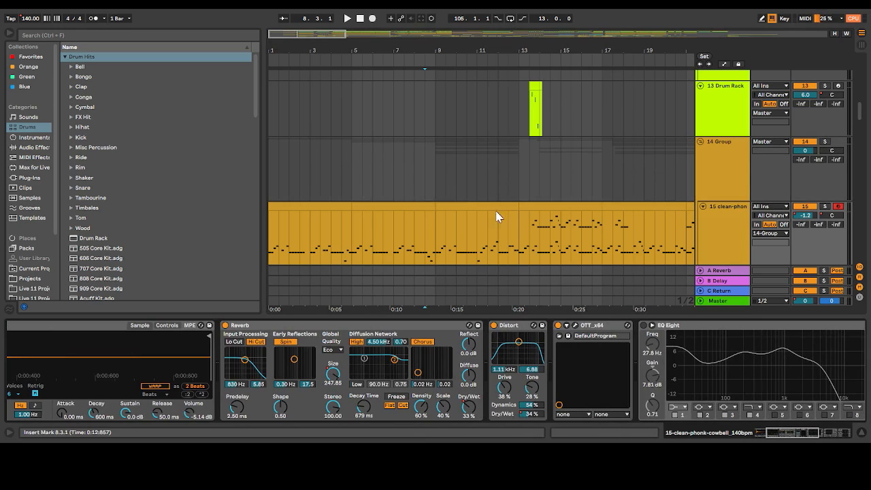
{"action": "left_click", "coordinate": [826, 141]}
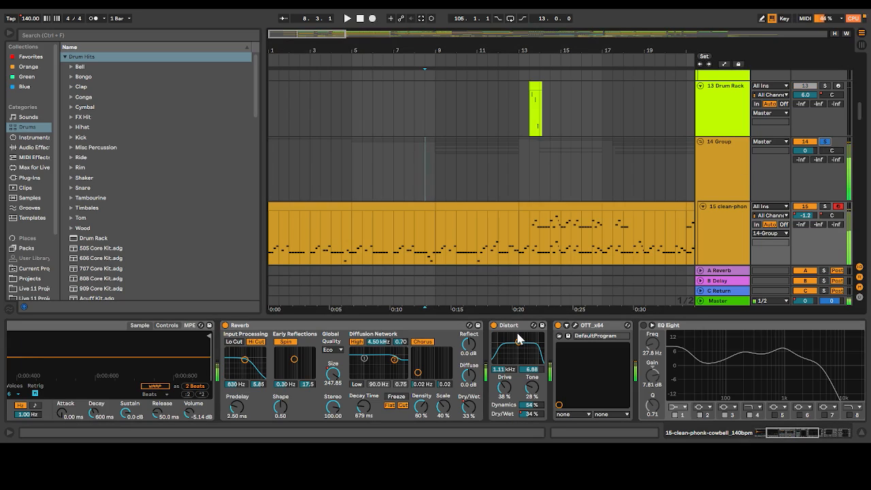
{"action": "key", "text": "z"}
Bypass OTT on the cowbell track, compare the sound with Distort on and off, and audition it with both bypassed
{"action": "left_click", "coordinate": [559, 325]}
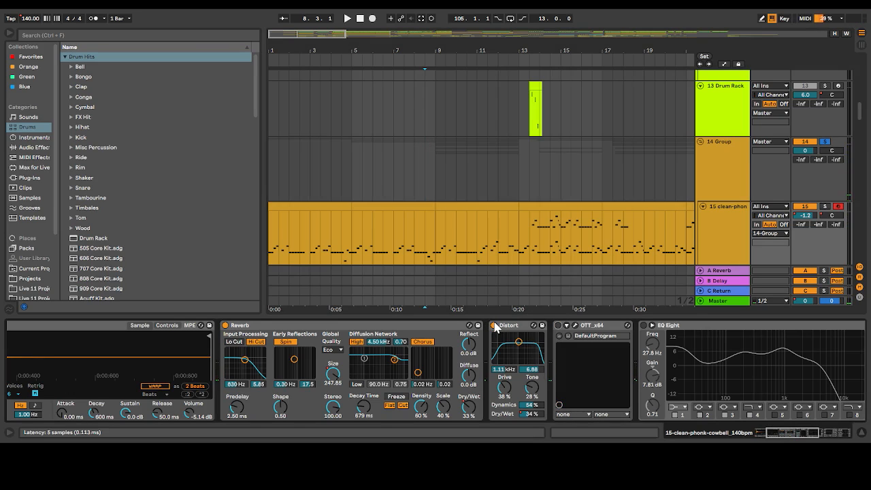
{"action": "left_click", "coordinate": [495, 326]}
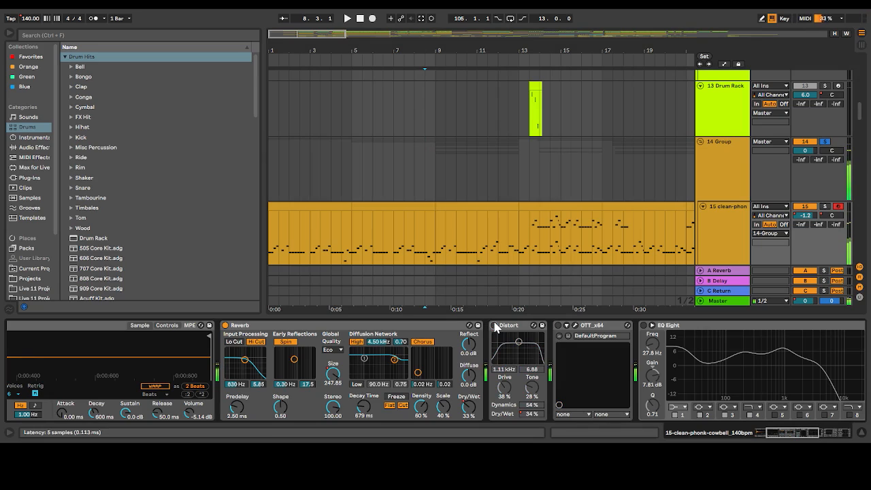
{"action": "left_click", "coordinate": [495, 326]}
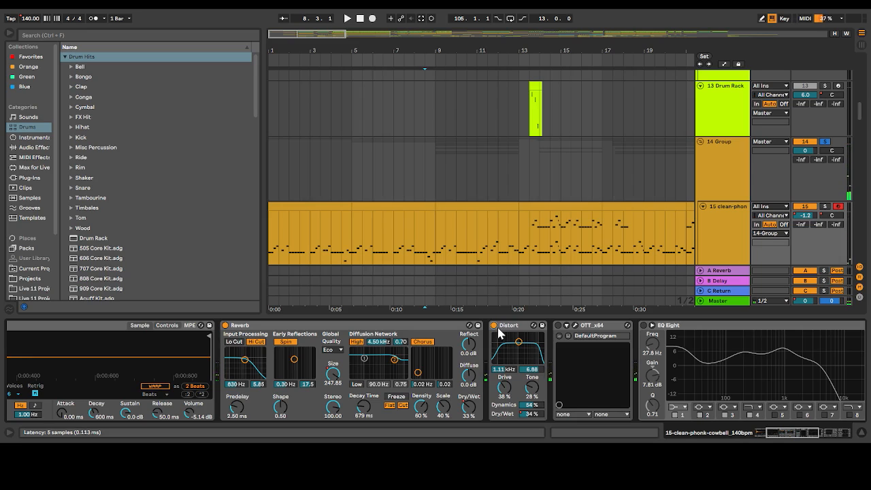
{"action": "left_click", "coordinate": [495, 325]}
{"action": "key", "text": "a"}
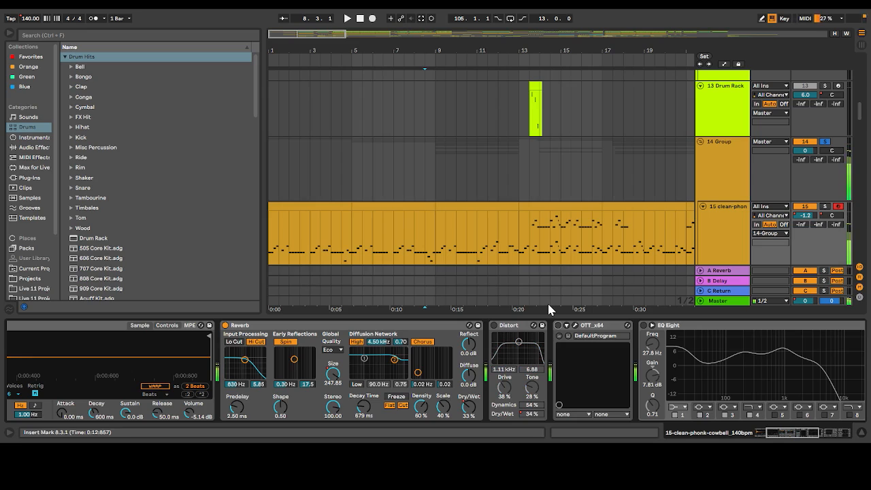
Audition a cowbell note with OTT enabled and with it bypassed, keeping Distort off
{"action": "left_click", "coordinate": [559, 326]}
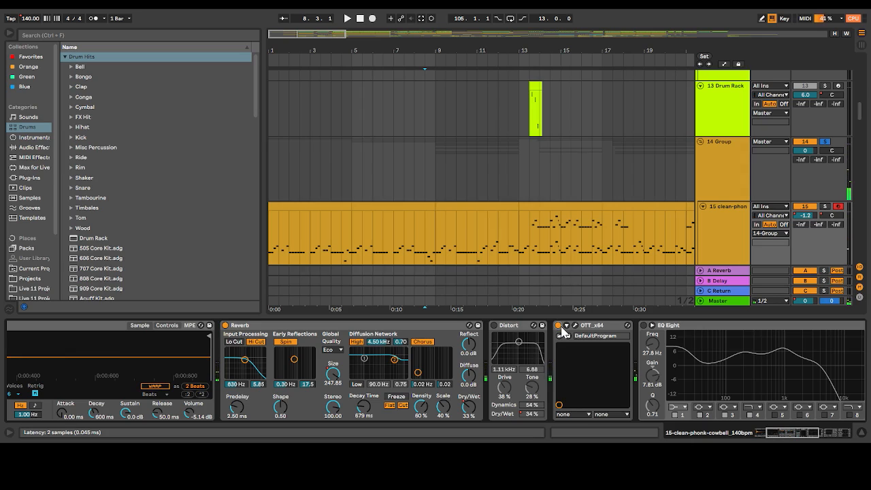
{"action": "key", "text": "a"}
{"action": "left_click", "coordinate": [558, 326]}
{"action": "key", "text": "a"}
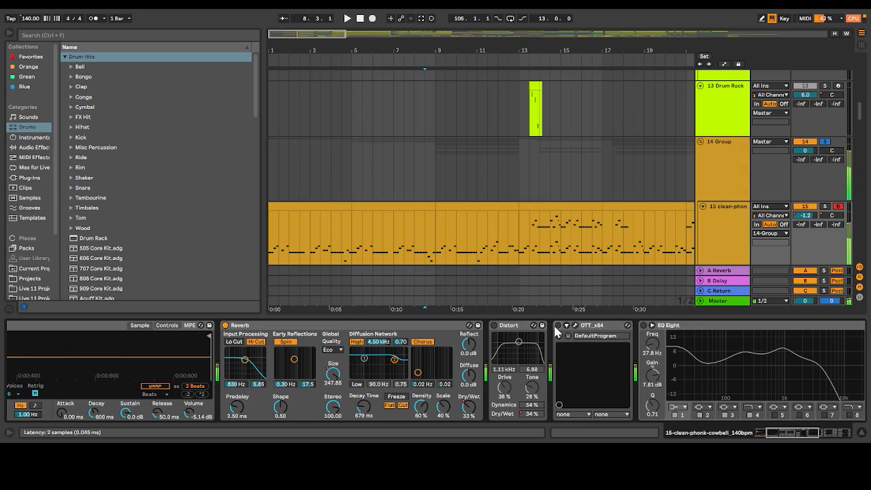
Re-enable OTT and Distort on the cowbell track, auditioning a note after each one is turned on
{"action": "left_click", "coordinate": [558, 326]}
{"action": "key", "text": "a"}
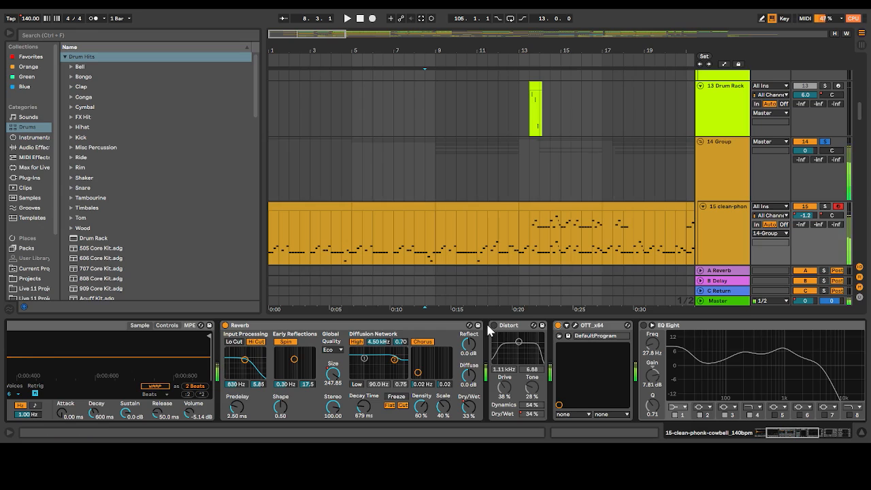
{"action": "left_click", "coordinate": [495, 326]}
{"action": "key", "text": "a"}
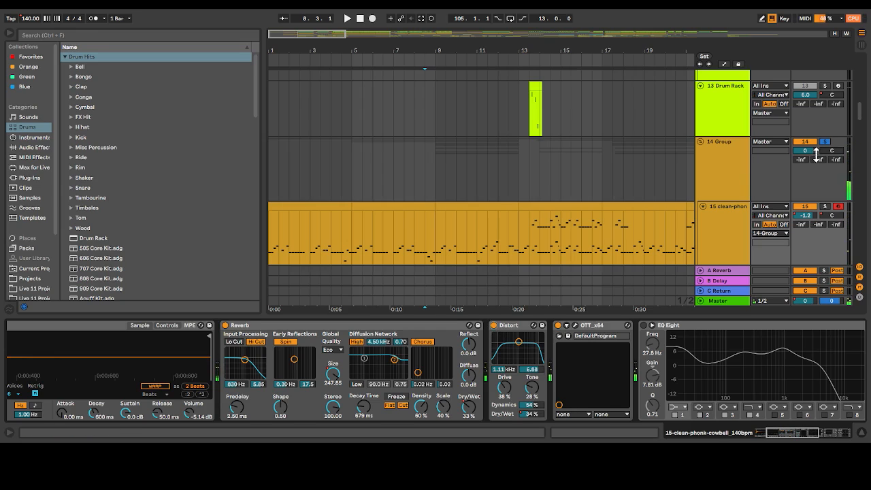
Examine the cowbell track's sampler and effects, and the chopped phonk-vocal clips on track 33 around bars 8 to 13
{"action": "left_click", "coordinate": [722, 218]}
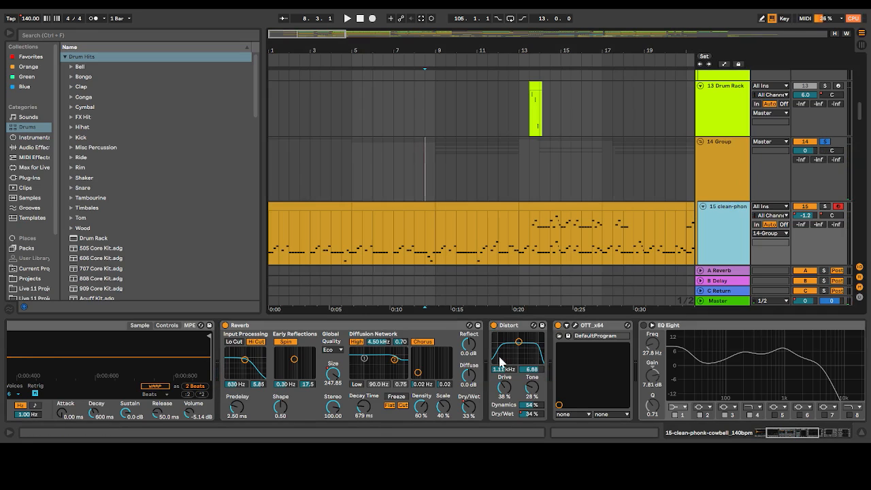
{"action": "scroll", "coordinate": [429, 396], "scroll_direction": "up", "scroll_amount": 5}
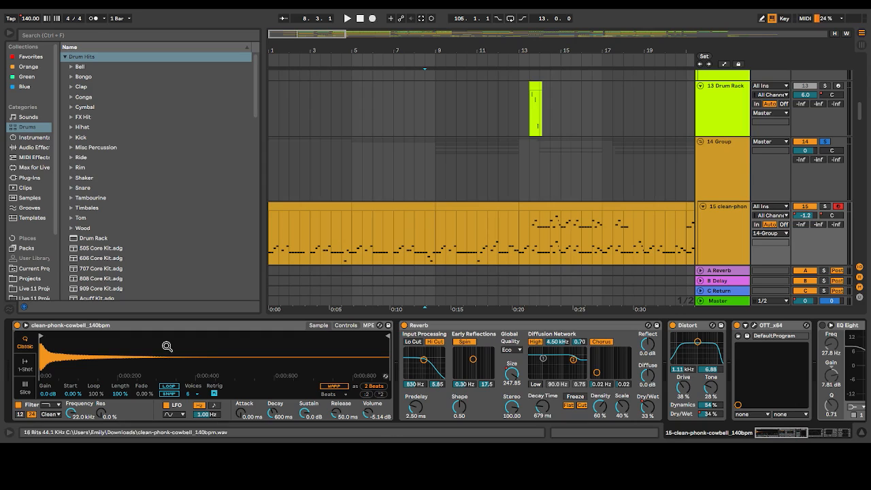
{"action": "scroll", "coordinate": [389, 249], "scroll_direction": "down", "scroll_amount": 15}
{"action": "scroll", "coordinate": [390, 204], "scroll_direction": "up", "scroll_amount": 2}
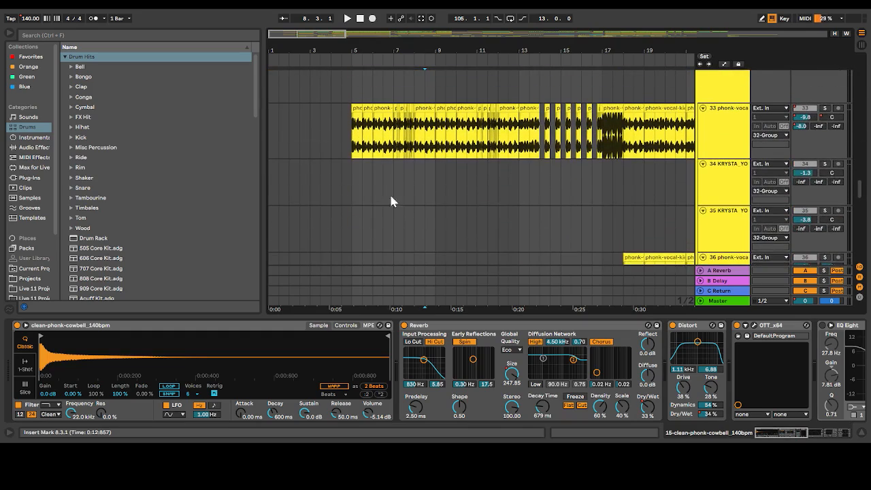
{"action": "left_click_drag", "start_coordinate": [301, 33], "coordinate": [303, 81]}
{"action": "left_click_drag", "start_coordinate": [304, 34], "coordinate": [304, 32]}
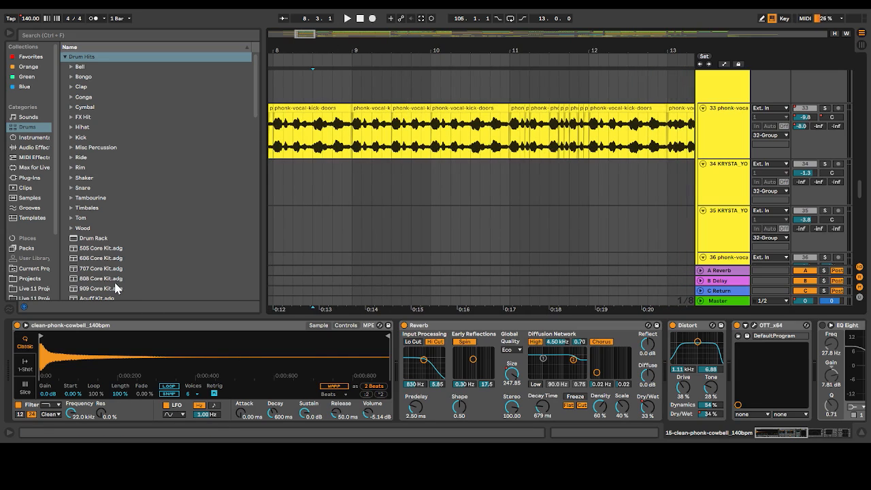
Play the song briefly from bar 1 and examine the cowbell track's effects through EQ Eight and Auto Filter
{"action": "left_click_drag", "start_coordinate": [305, 33], "coordinate": [341, 18]}
{"action": "scroll", "coordinate": [399, 161], "scroll_direction": "up", "scroll_amount": 15}
{"action": "scroll", "coordinate": [389, 221], "scroll_direction": "down", "scroll_amount": 3}
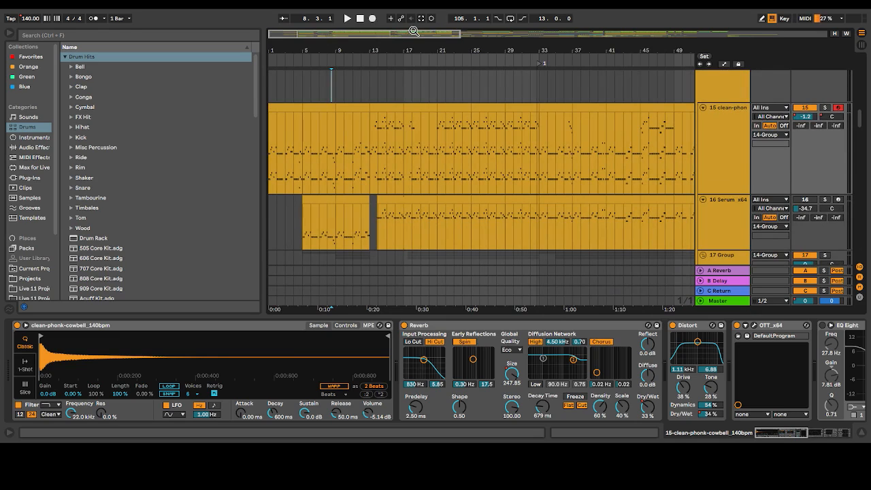
{"action": "left_click_drag", "start_coordinate": [419, 34], "coordinate": [704, 32]}
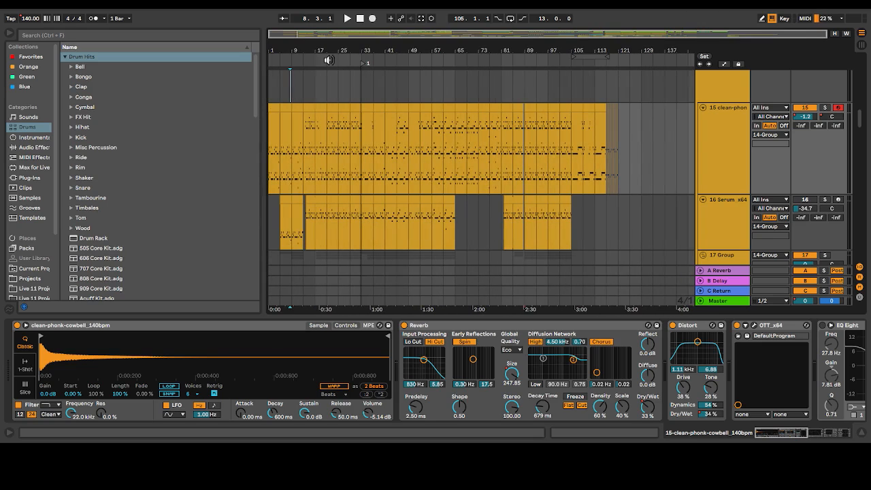
{"action": "left_click_drag", "start_coordinate": [276, 34], "coordinate": [277, 82]}
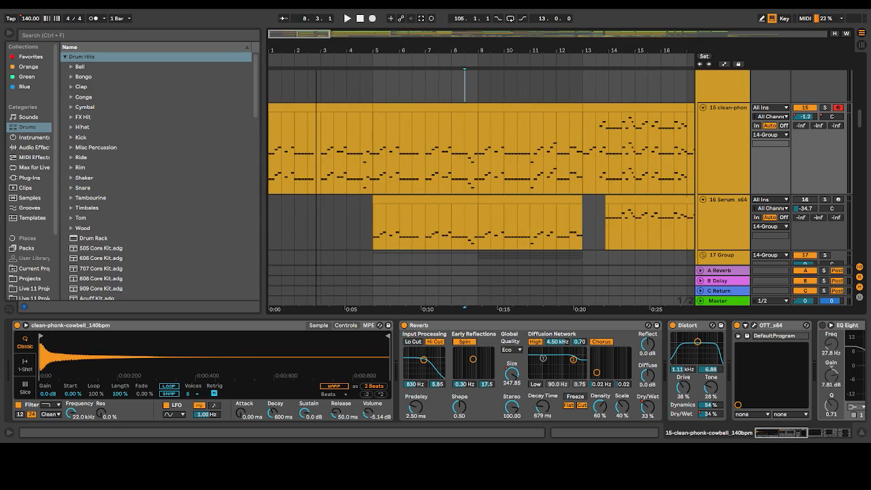
{"action": "left_click", "coordinate": [360, 18]}
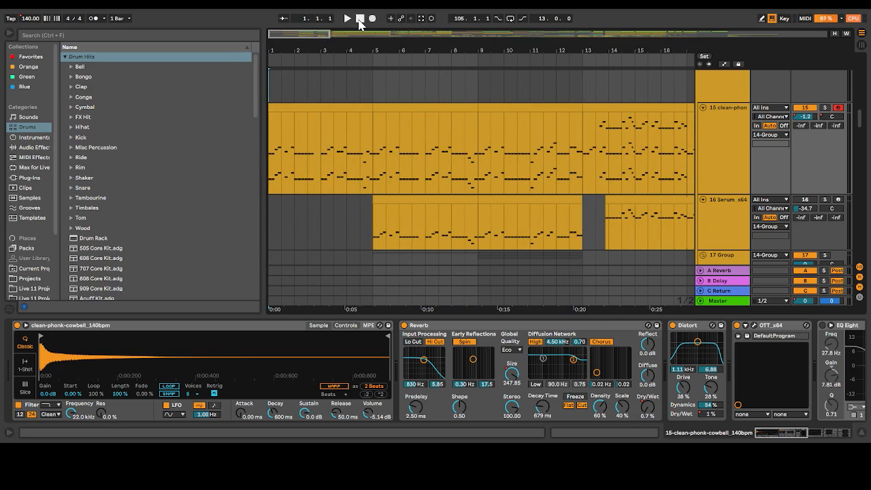
{"action": "key", "text": "space"}
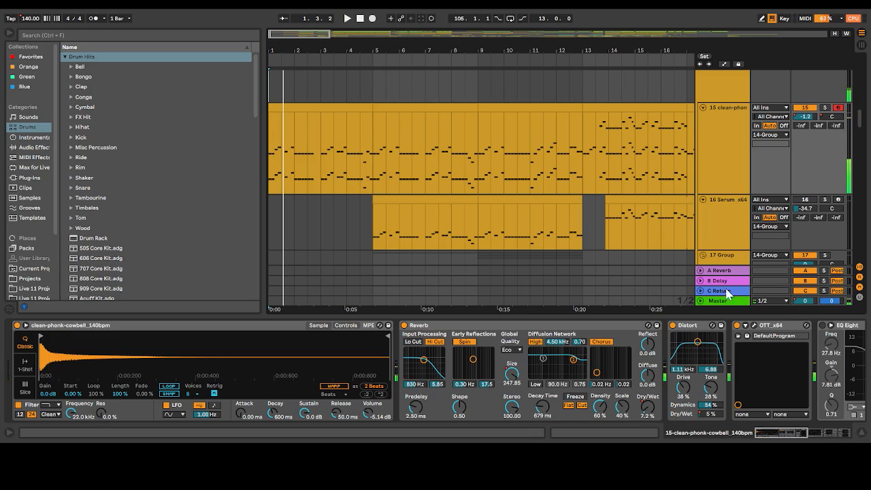
{"action": "scroll", "coordinate": [694, 382], "scroll_direction": "right", "scroll_amount": 5}
{"action": "scroll", "coordinate": [691, 373], "scroll_direction": "right", "scroll_amount": 6}
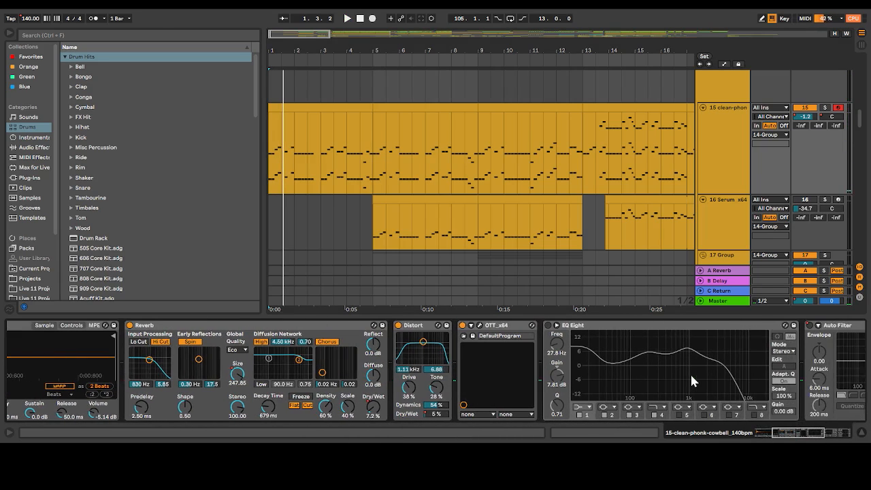
Show the automation lanes and unfold the Master track to view its Auto Filter Frequency automation
{"action": "scroll", "coordinate": [643, 227], "scroll_direction": "down", "scroll_amount": 2}
{"action": "left_click", "coordinate": [725, 64]}
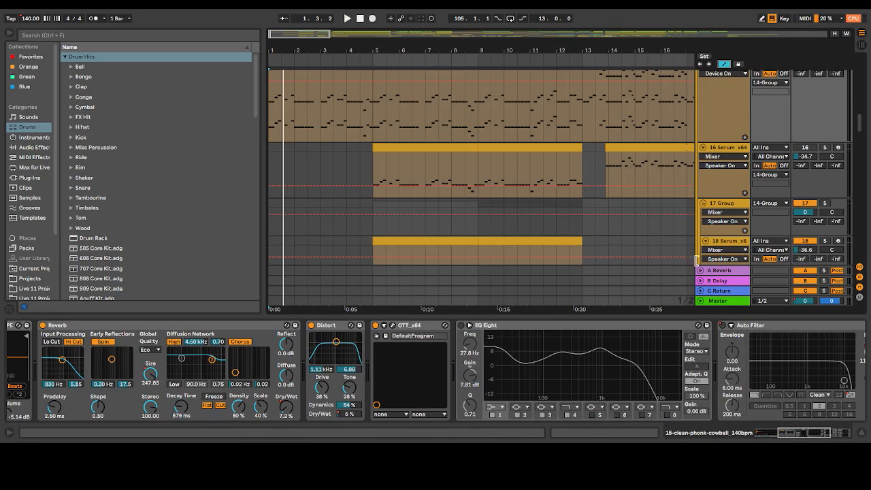
{"action": "left_click", "coordinate": [708, 303]}
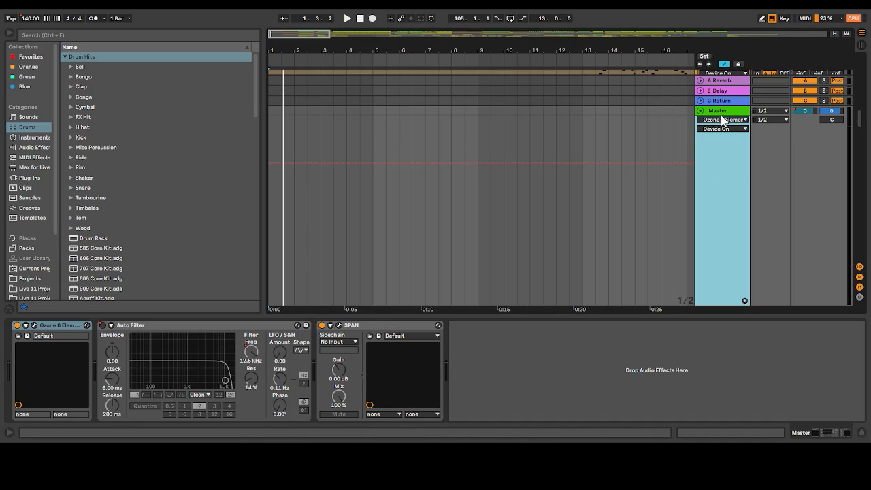
{"action": "left_click", "coordinate": [721, 114]}
{"action": "left_click", "coordinate": [723, 119]}
{"action": "left_click", "coordinate": [718, 143]}
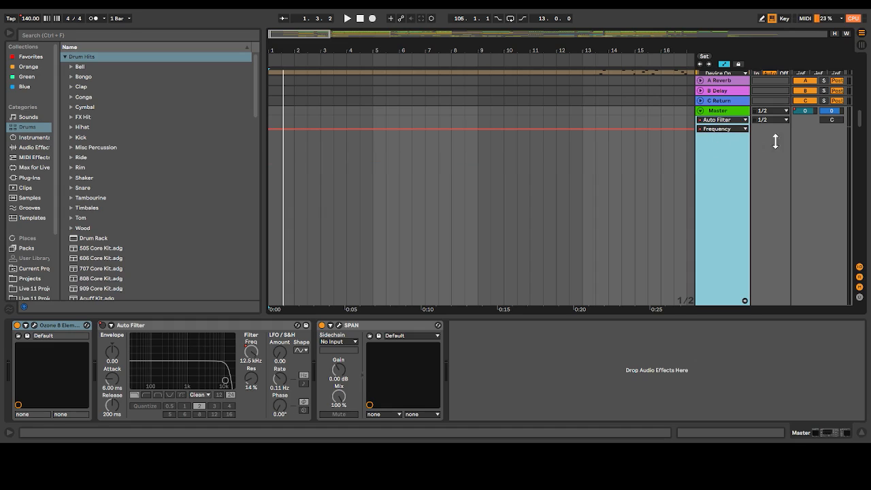
View the Master track's Auto Filter Device On and Mixer Track Volume automation, and fold the track again
{"action": "left_click", "coordinate": [733, 135]}
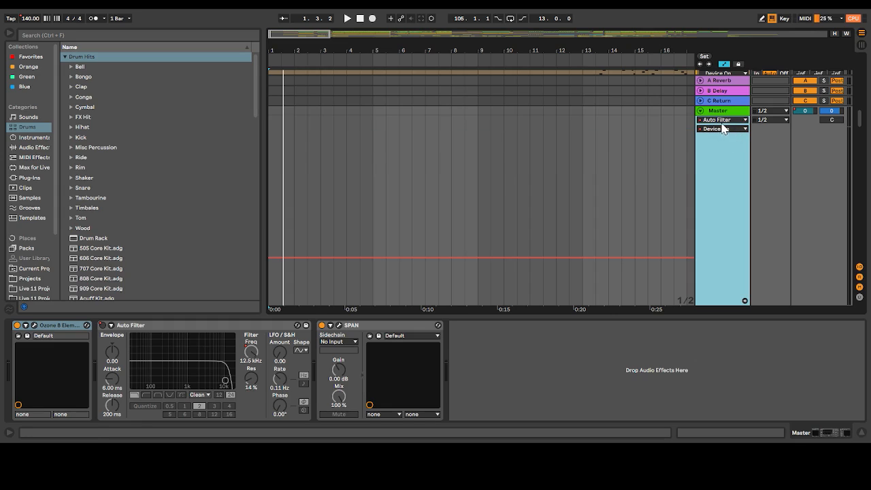
{"action": "left_click", "coordinate": [715, 162]}
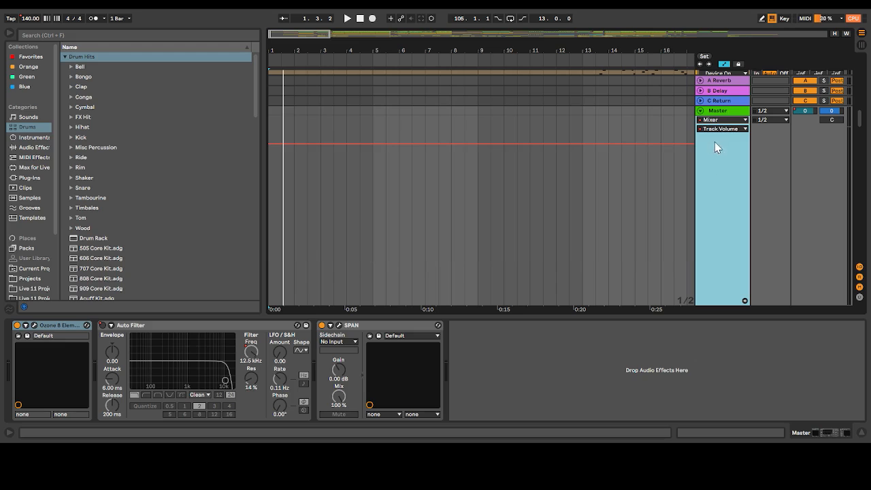
{"action": "left_click", "coordinate": [701, 110]}
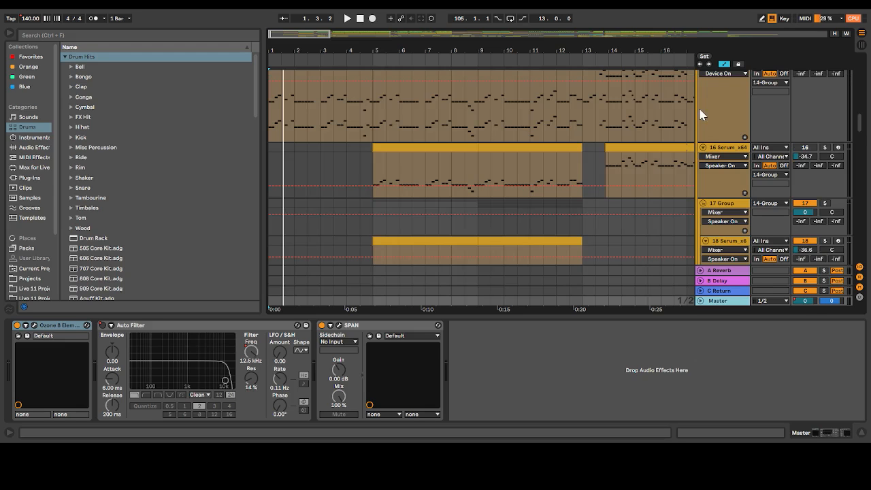
Hide the automation lanes, play the song from bar 1 and examine the cowbell track's devices from the sampler to the Delay
{"action": "left_click", "coordinate": [724, 63]}
{"action": "key", "text": "space"}
{"action": "scroll", "coordinate": [664, 136], "scroll_direction": "up", "scroll_amount": 2}
{"action": "left_click", "coordinate": [723, 184]}
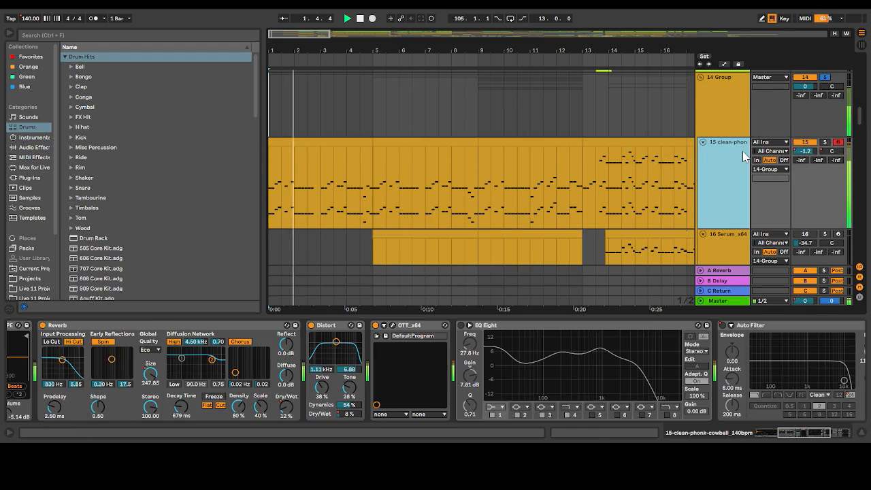
{"action": "scroll", "coordinate": [440, 371], "scroll_direction": "left", "scroll_amount": 5}
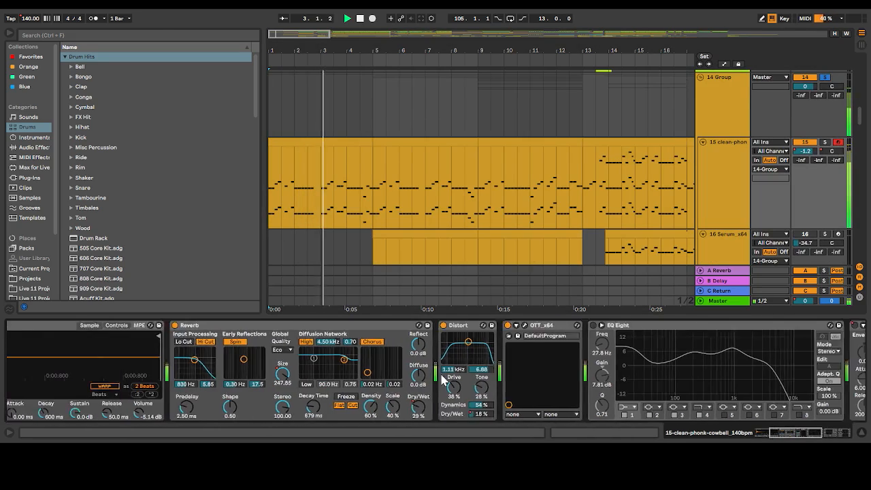
{"action": "scroll", "coordinate": [441, 380], "scroll_direction": "right", "scroll_amount": 6}
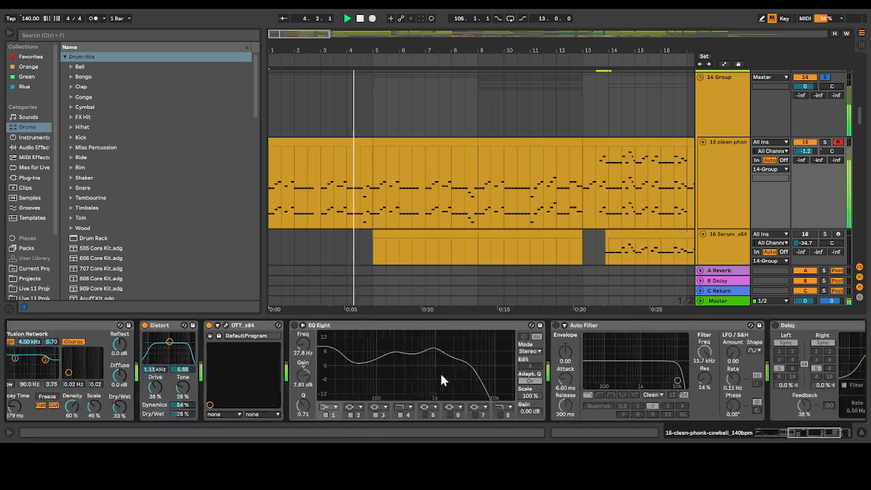
Unfold the Master track during playback and view its effects chain
{"action": "scroll", "coordinate": [481, 206], "scroll_direction": "down", "scroll_amount": 10}
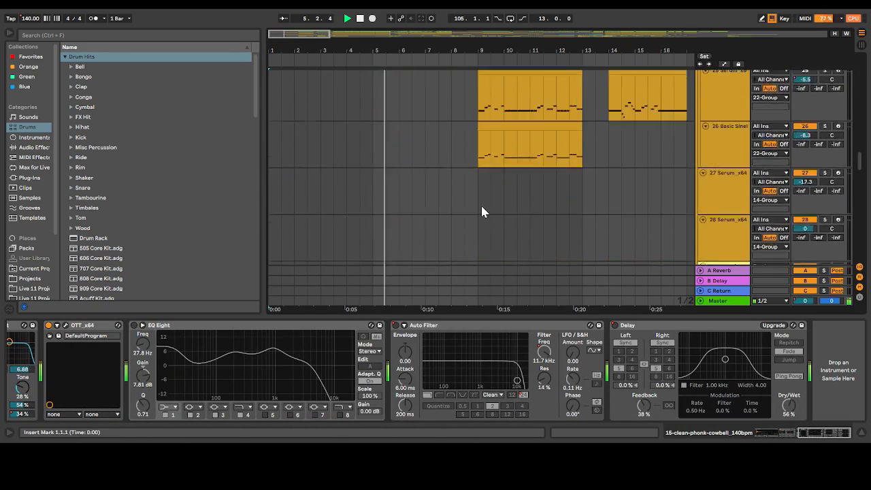
{"action": "scroll", "coordinate": [703, 307], "scroll_direction": "down", "scroll_amount": 5}
{"action": "left_click", "coordinate": [717, 281]}
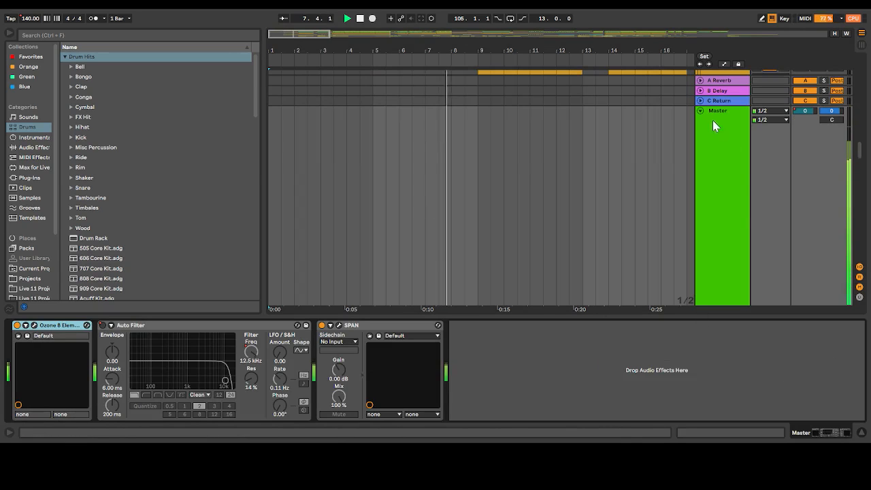
{"action": "scroll", "coordinate": [702, 111], "scroll_direction": "up", "scroll_amount": 5}
Follow playback through the cowbell and Serum layers of 14 Group up to bar 16, and stop it
{"action": "left_click_drag", "start_coordinate": [355, 50], "coordinate": [267, 28]}
{"action": "scroll", "coordinate": [350, 99], "scroll_direction": "up", "scroll_amount": 5}
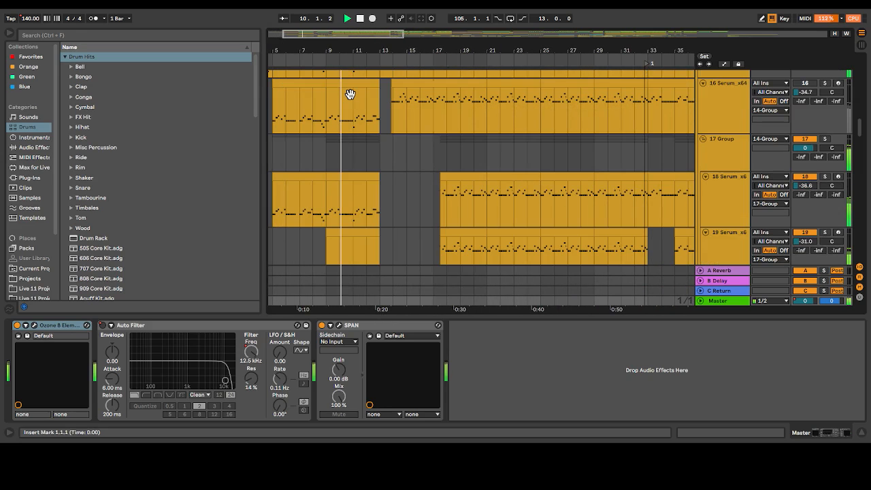
{"action": "scroll", "coordinate": [351, 94], "scroll_direction": "up", "scroll_amount": 3}
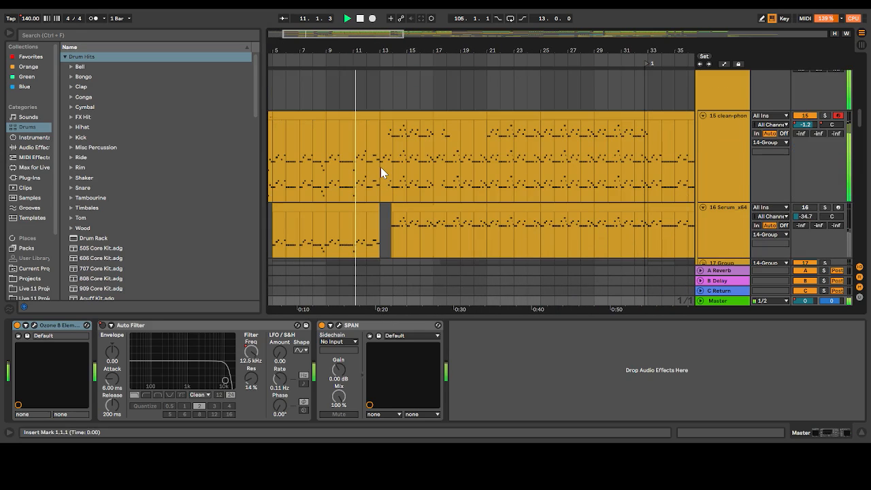
{"action": "scroll", "coordinate": [381, 167], "scroll_direction": "down", "scroll_amount": 2}
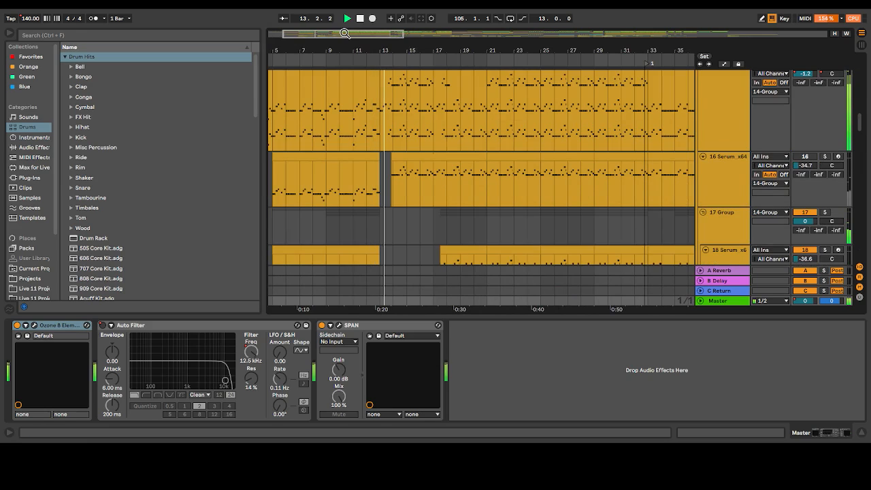
{"action": "left_click_drag", "start_coordinate": [344, 32], "coordinate": [346, 34]}
{"action": "scroll", "coordinate": [498, 164], "scroll_direction": "up", "scroll_amount": 3}
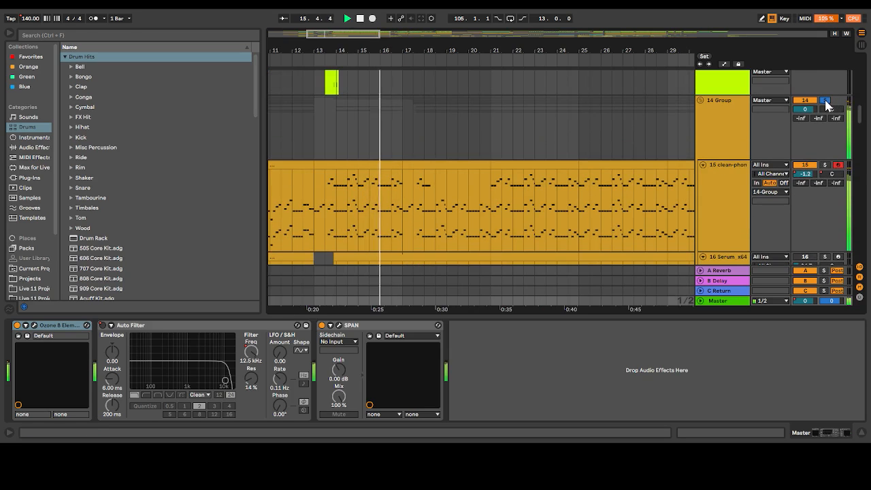
{"action": "key", "text": "space"}
{"action": "scroll", "coordinate": [508, 170], "scroll_direction": "down", "scroll_amount": 3}
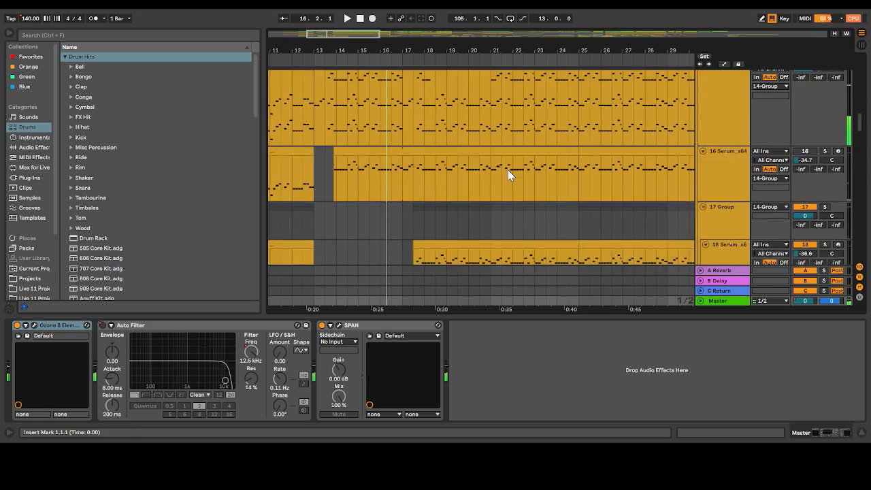
Open the cowbell clip at bars 9 to 13 and enlarge the note editor to show both octaves
{"action": "left_click_drag", "start_coordinate": [344, 34], "coordinate": [302, 44]}
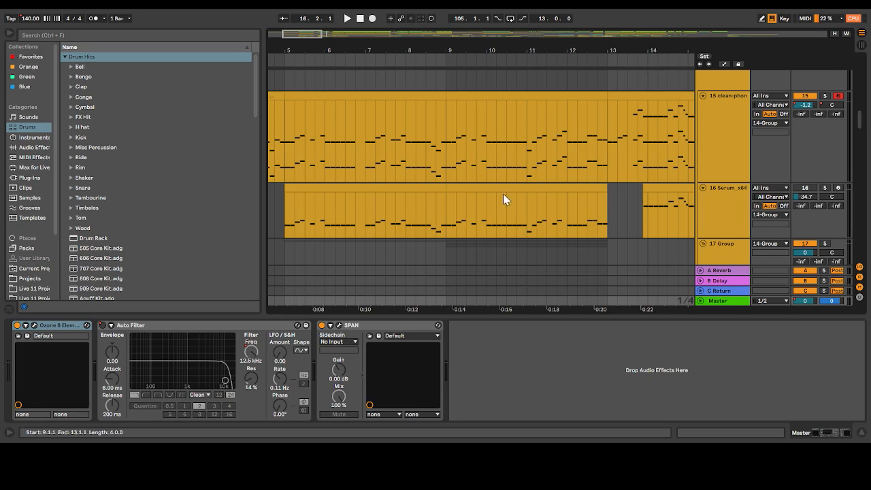
{"action": "left_click", "coordinate": [590, 95]}
{"action": "scroll", "coordinate": [395, 393], "scroll_direction": "down", "scroll_amount": 2}
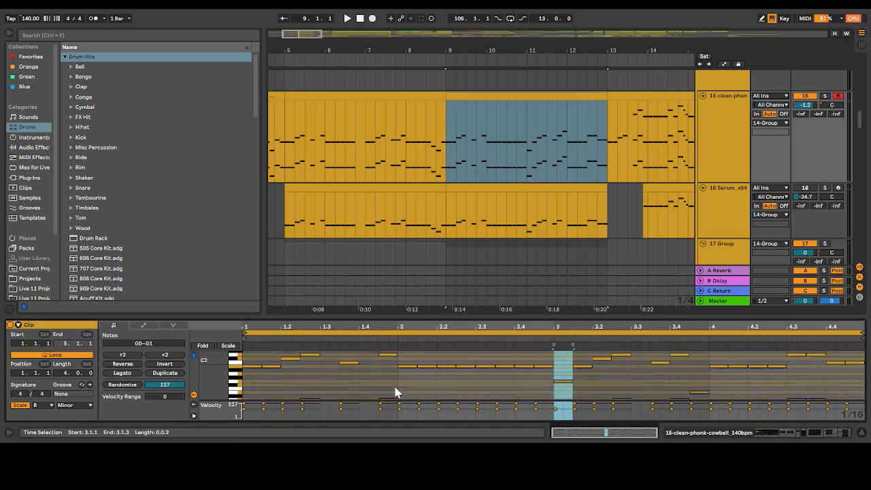
{"action": "left_click_drag", "start_coordinate": [436, 315], "coordinate": [439, 175]}
{"action": "scroll", "coordinate": [331, 296], "scroll_direction": "down", "scroll_amount": 2}
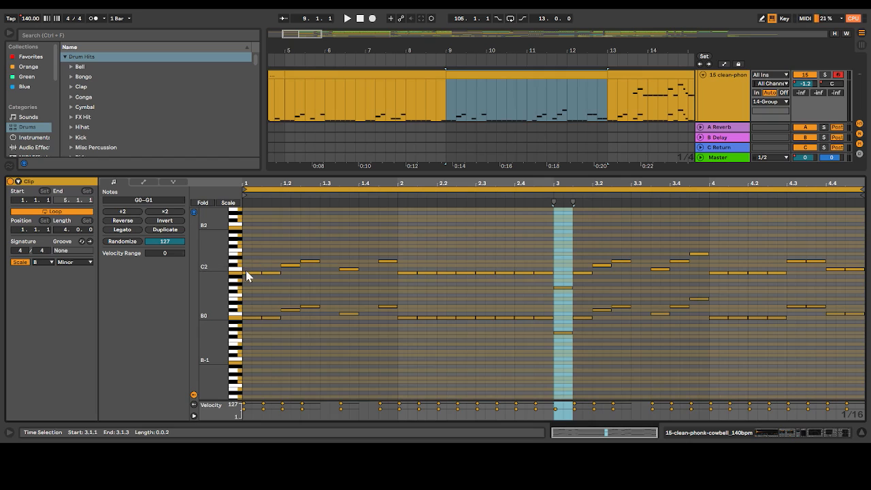
Audition the cowbell clip's lower octave by deleting the upper-octave notes from 1.1.3 onward, playing it, and undoing the deletion
{"action": "left_click", "coordinate": [251, 316]}
{"action": "left_click_drag", "start_coordinate": [248, 237], "coordinate": [297, 301]}
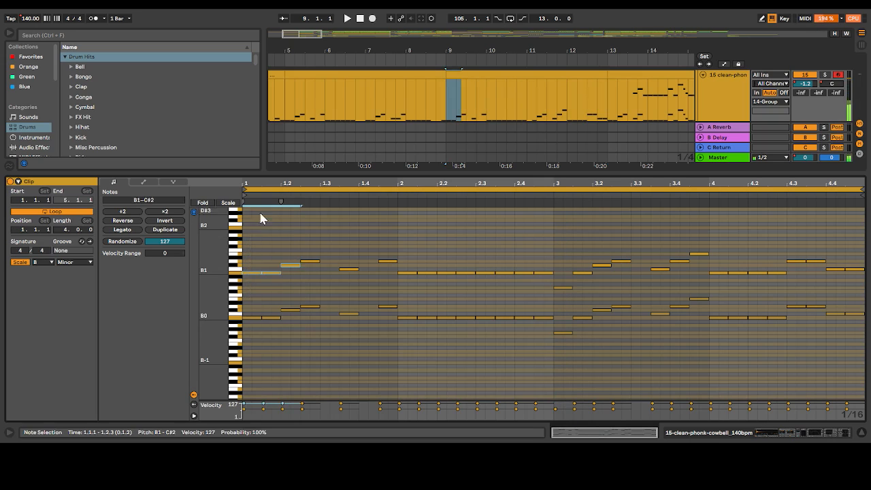
{"action": "left_click", "coordinate": [253, 301]}
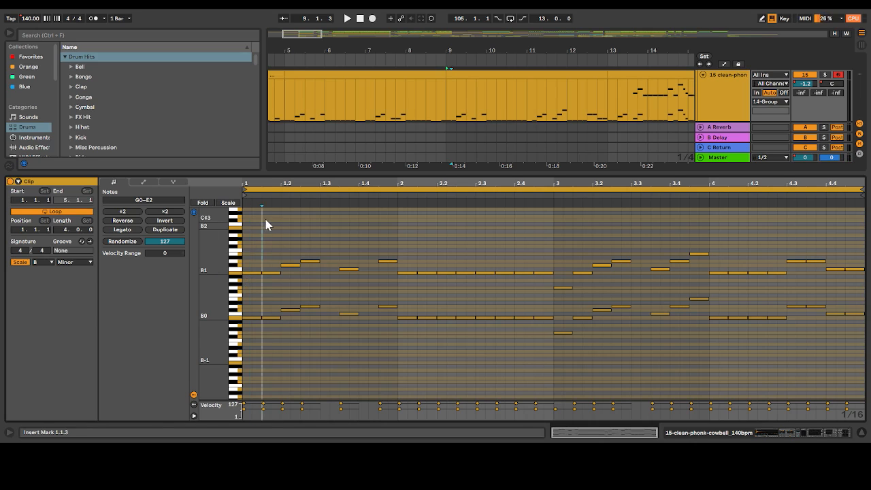
{"action": "left_click_drag", "start_coordinate": [266, 224], "coordinate": [867, 285]}
{"action": "key", "text": "Delete"}
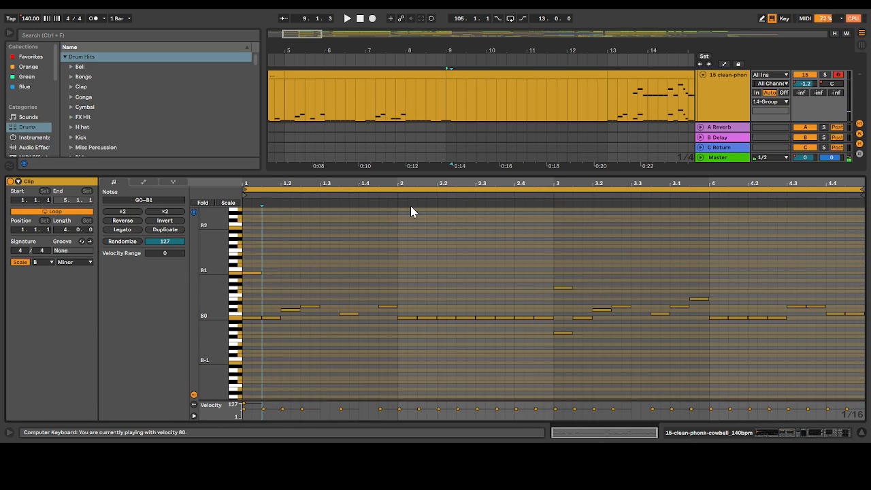
{"action": "key", "text": "space"}
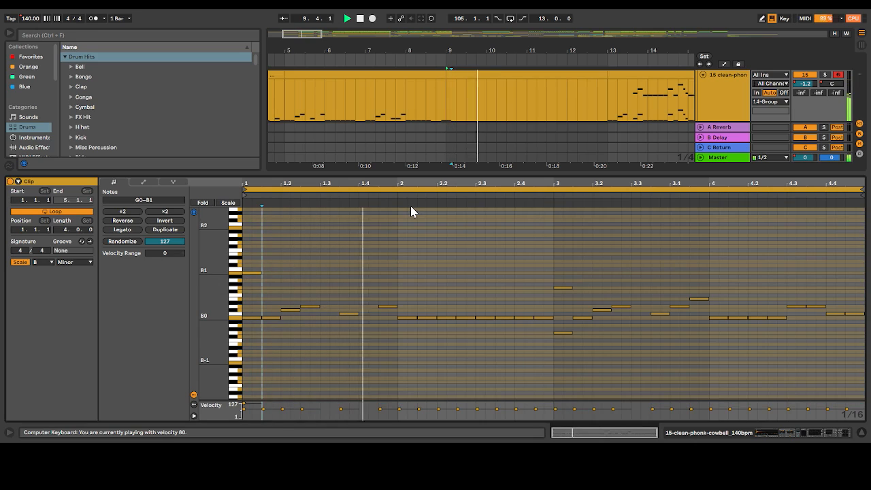
{"action": "key", "text": "ctrl+z"}
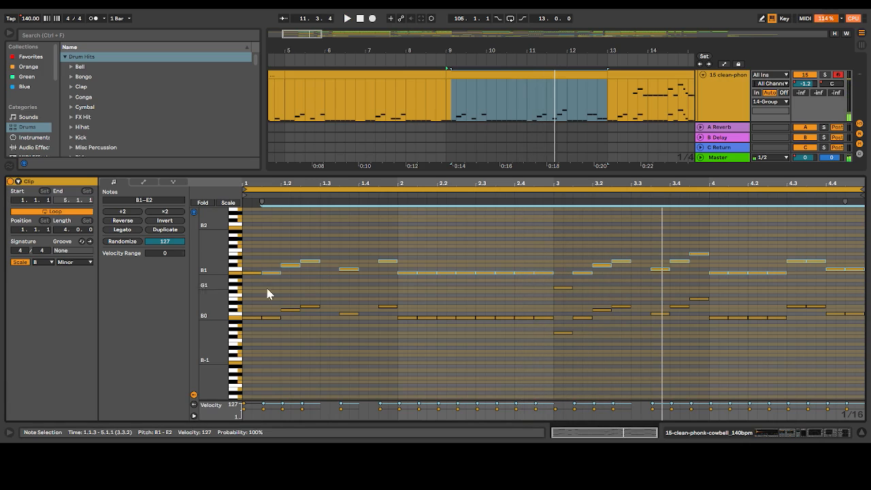
{"action": "key", "text": "space"}
Audition the cowbell clip's upper octave by deleting the lower-octave notes and the G1 note at bar 3, playing it, and undoing both deletions
{"action": "left_click_drag", "start_coordinate": [253, 293], "coordinate": [866, 364]}
{"action": "key", "text": "Delete"}
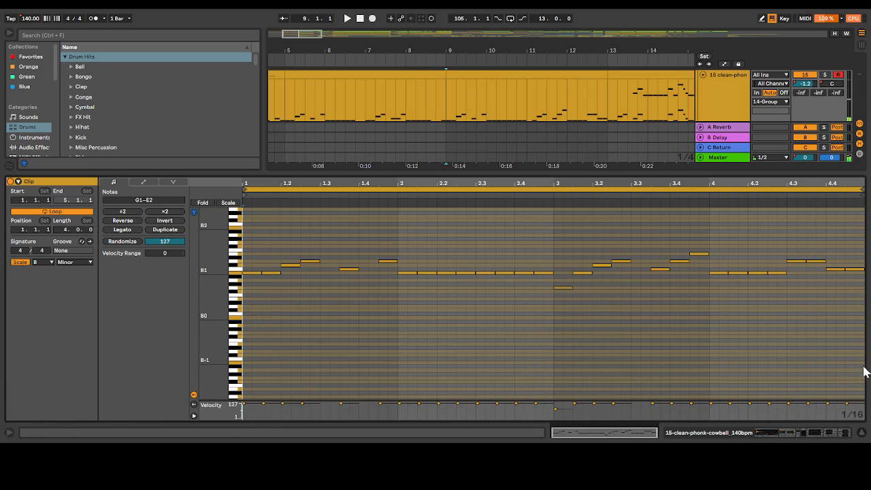
{"action": "left_click", "coordinate": [561, 288]}
{"action": "key", "text": "Delete"}
{"action": "key", "text": "space"}
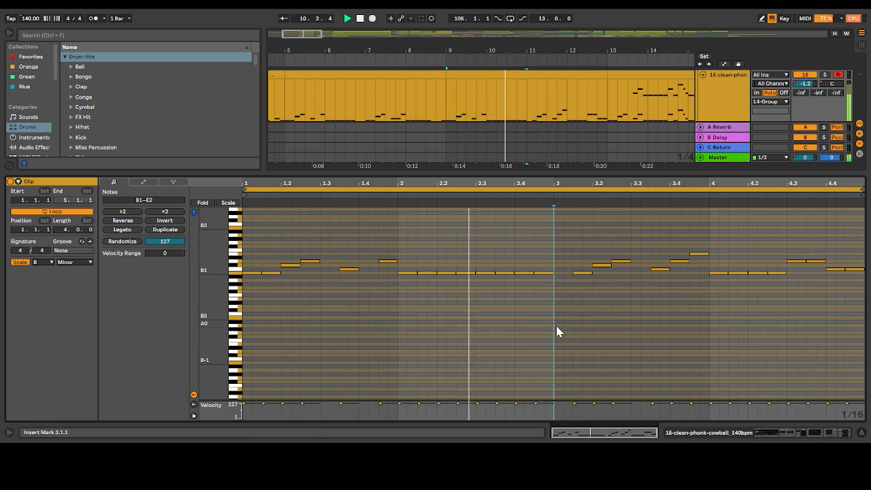
{"action": "key", "text": "ctrl+z"}
{"action": "key", "text": "ctrl+z"}
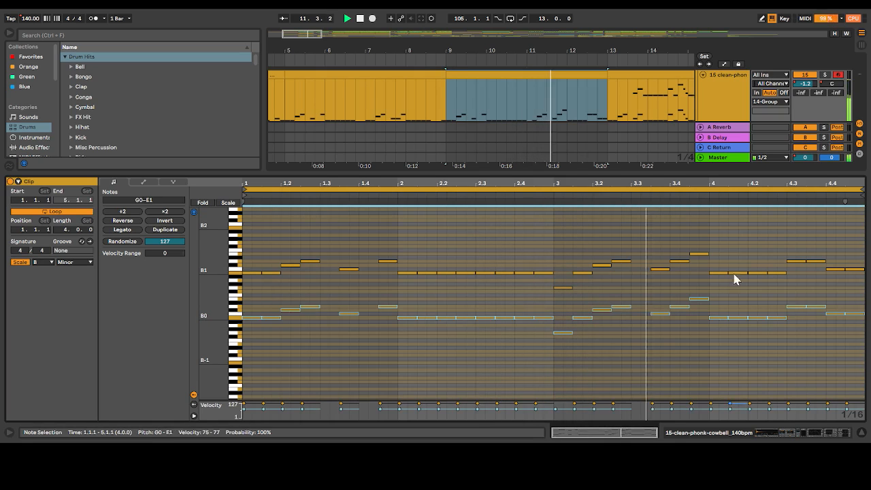
{"action": "left_click", "coordinate": [747, 224]}
Shrink the clip editor, place the insert marker at bar 9, then solo 17 Group and play its Serum layers
{"action": "left_click_drag", "start_coordinate": [626, 170], "coordinate": [528, 292]}
{"action": "left_click", "coordinate": [450, 192]}
{"action": "scroll", "coordinate": [450, 192], "scroll_direction": "down", "scroll_amount": 4}
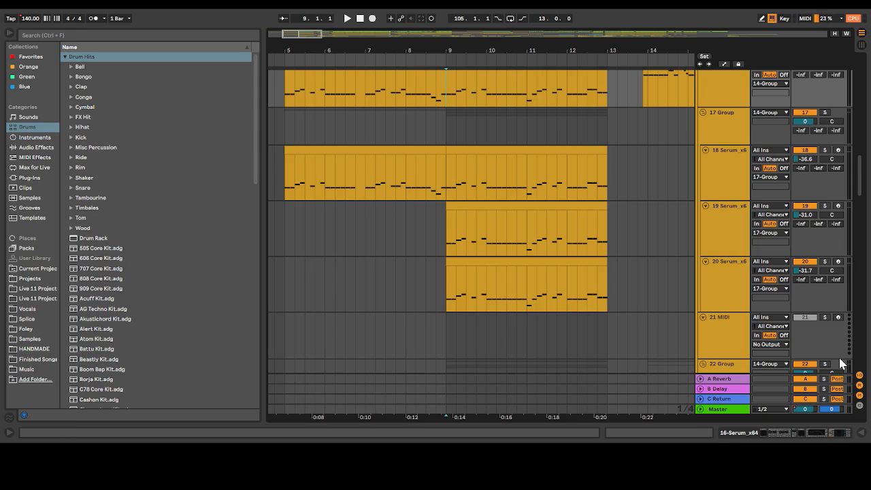
{"action": "scroll", "coordinate": [788, 266], "scroll_direction": "up", "scroll_amount": 2}
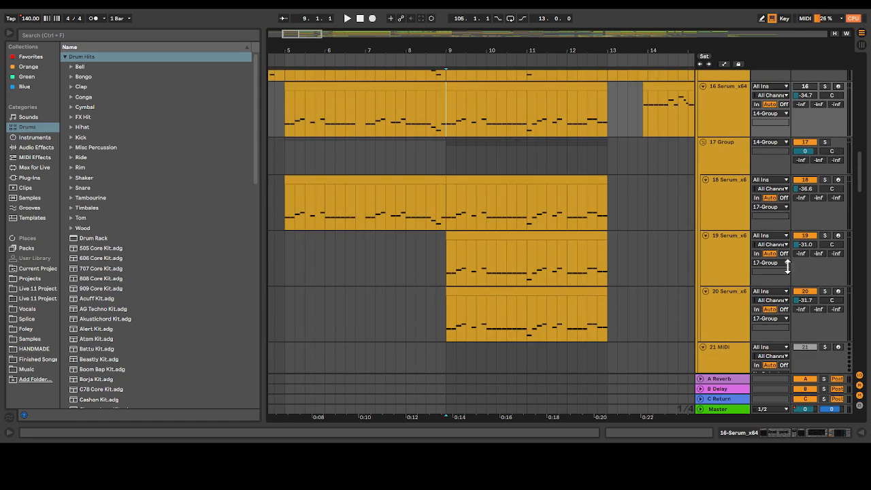
{"action": "left_click", "coordinate": [826, 141]}
{"action": "key", "text": "space"}
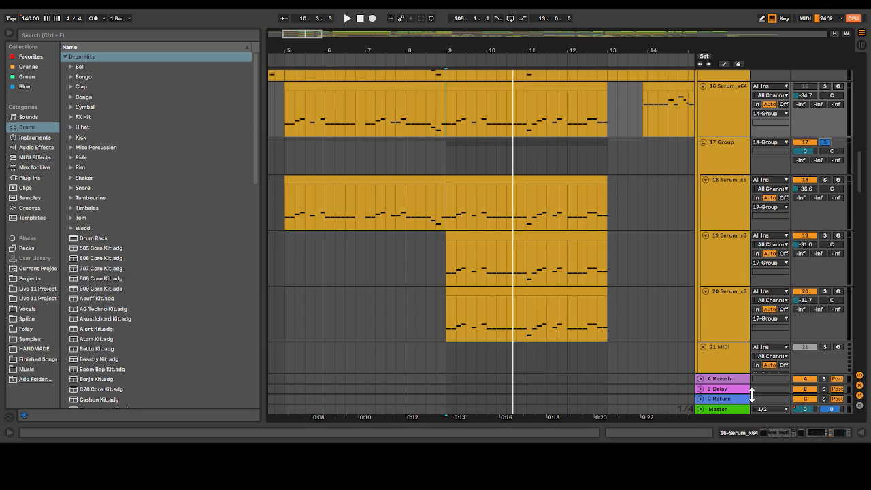
Look over 22 Group's bass layers, view the 23 Serum track's devices, and collapse the device view
{"action": "scroll", "coordinate": [730, 374], "scroll_direction": "down", "scroll_amount": 5}
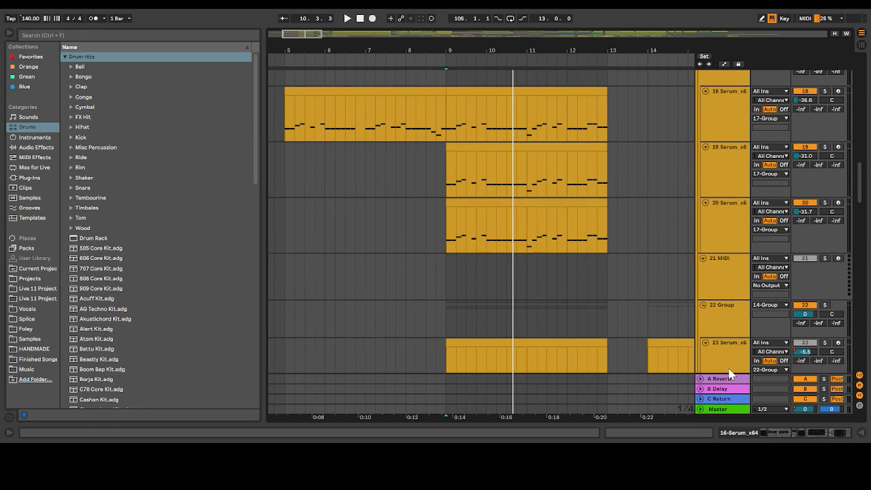
{"action": "scroll", "coordinate": [675, 225], "scroll_direction": "down", "scroll_amount": 10}
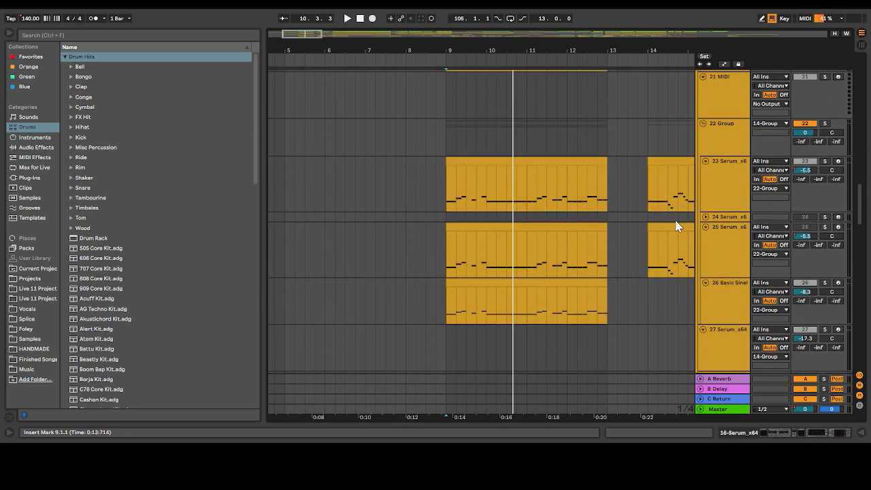
{"action": "scroll", "coordinate": [701, 214], "scroll_direction": "up", "scroll_amount": 1}
{"action": "left_click", "coordinate": [715, 200]}
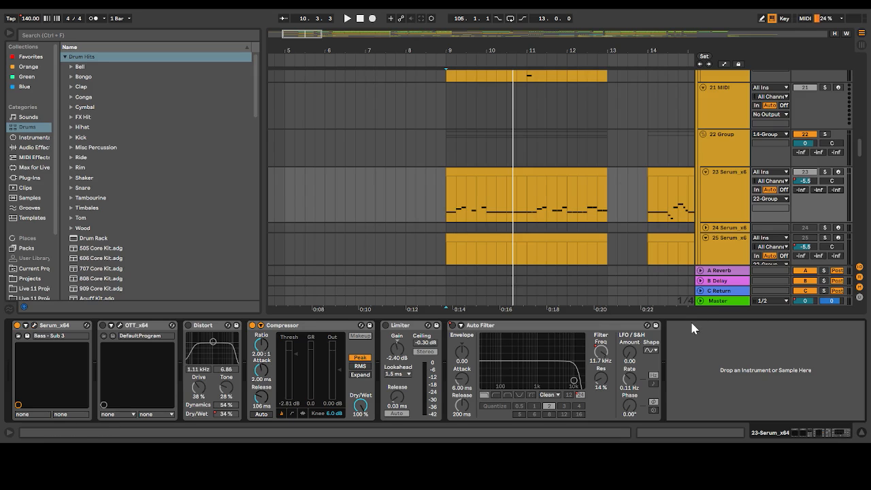
{"action": "left_click_drag", "start_coordinate": [686, 314], "coordinate": [687, 419]}
Play the soloed 17 Group from bar 9 to bar 13 while viewing its three Serum layers
{"action": "key", "text": "space"}
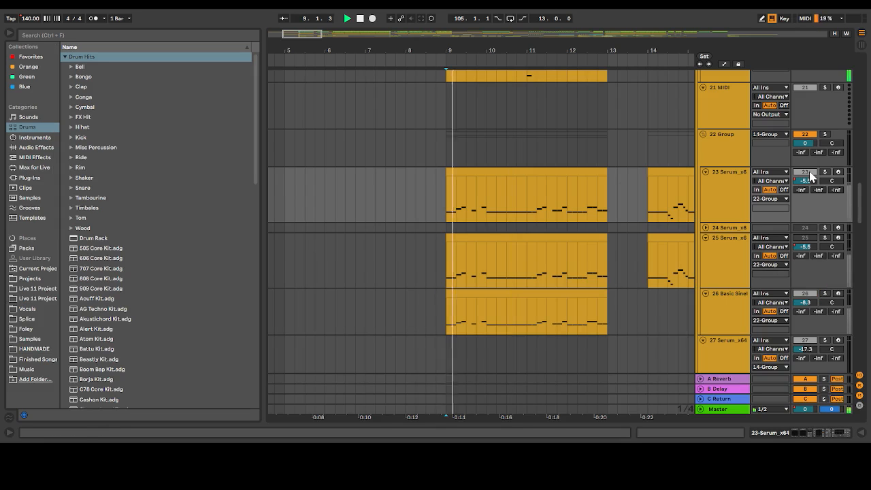
{"action": "scroll", "coordinate": [813, 180], "scroll_direction": "up", "scroll_amount": 8}
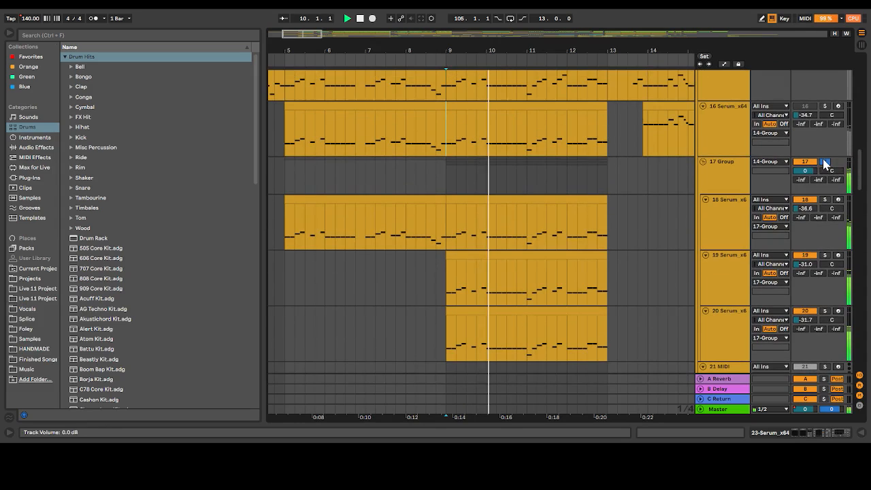
{"action": "left_click", "coordinate": [826, 162]}
{"action": "scroll", "coordinate": [810, 167], "scroll_direction": "down", "scroll_amount": 6}
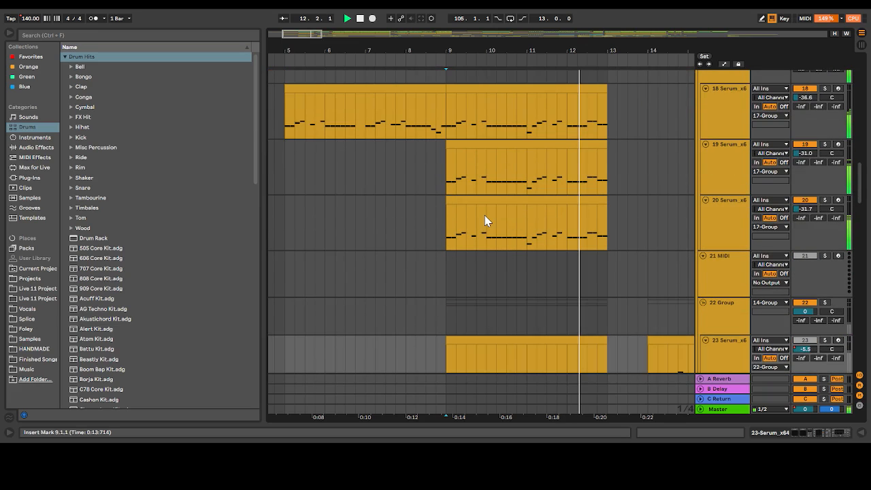
{"action": "key", "text": "space"}
Solo 14 Group instead of 17 Group and play from bar 9, restarting once with the Serum layers in view
{"action": "scroll", "coordinate": [450, 133], "scroll_direction": "up", "scroll_amount": 5}
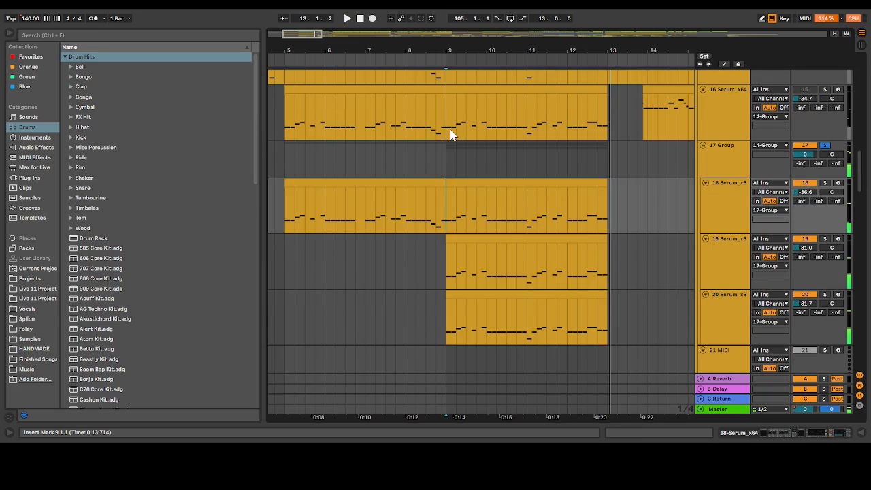
{"action": "scroll", "coordinate": [450, 134], "scroll_direction": "up", "scroll_amount": 8}
{"action": "left_click", "coordinate": [826, 108]}
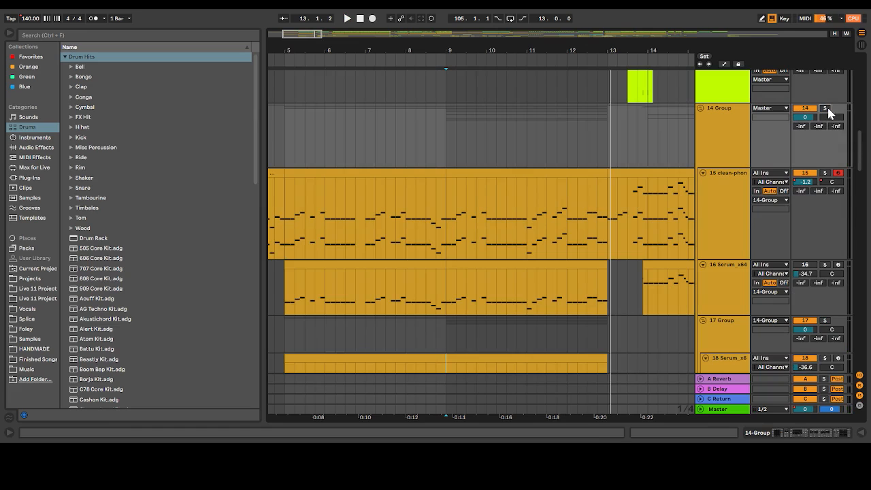
{"action": "key", "text": "space"}
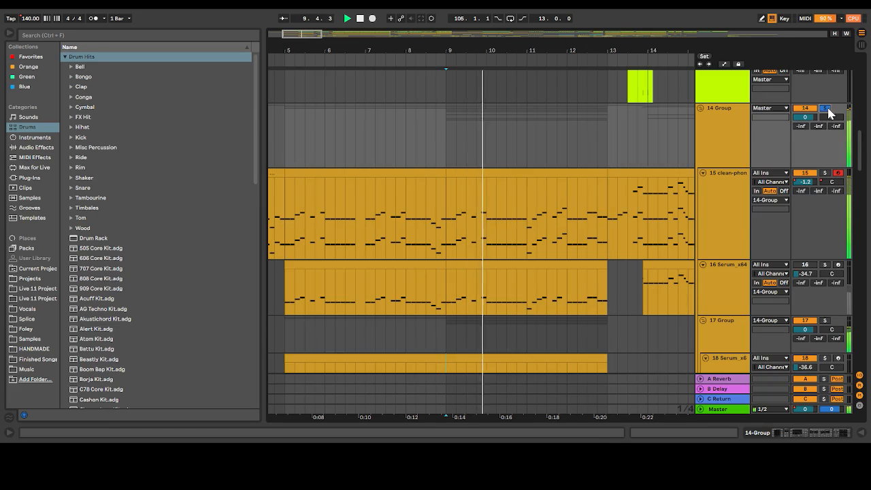
{"action": "scroll", "coordinate": [807, 176], "scroll_direction": "down", "scroll_amount": 9}
{"action": "key", "text": "space"}
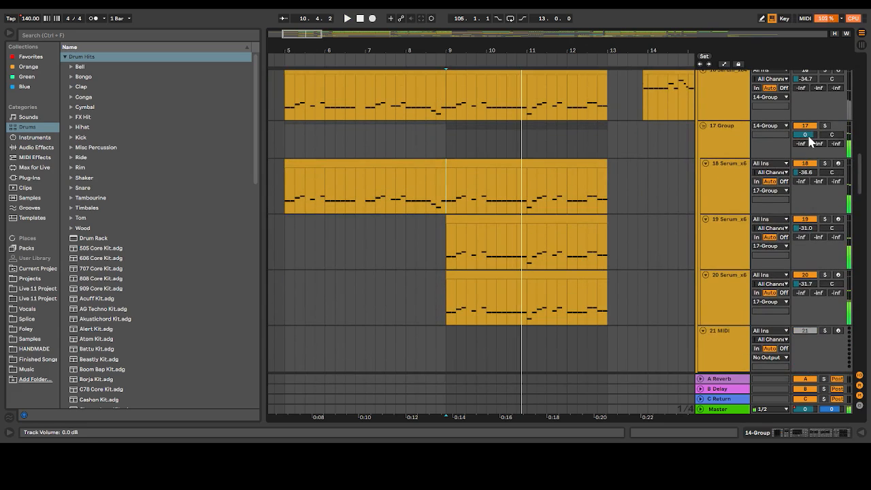
{"action": "key", "text": "space"}
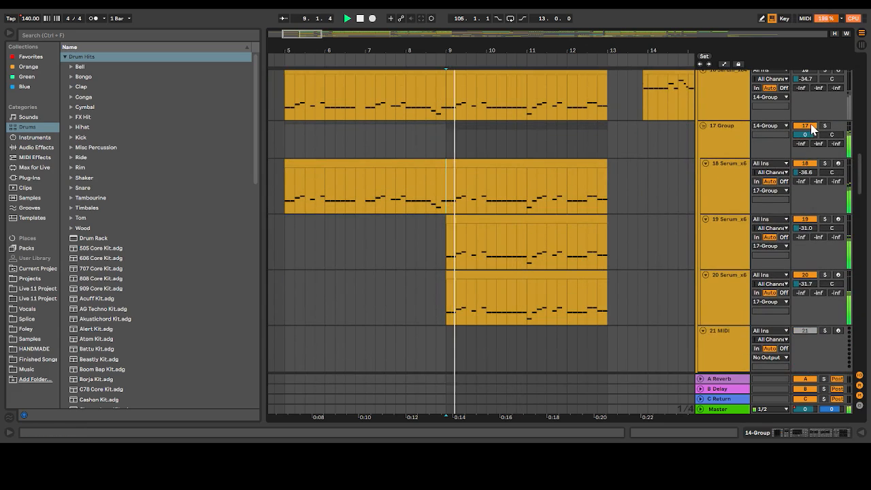
Compare the playing passage with 17 Group disabled and re-enabled, then stop and move on from its Serum layers
{"action": "left_click", "coordinate": [811, 126]}
{"action": "left_click", "coordinate": [811, 127]}
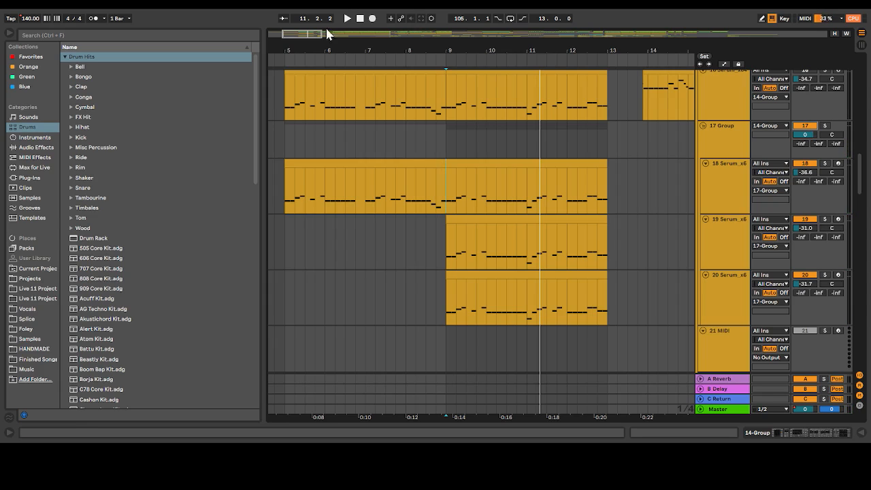
{"action": "left_click_drag", "start_coordinate": [304, 33], "coordinate": [315, 34]}
{"action": "scroll", "coordinate": [317, 94], "scroll_direction": "up", "scroll_amount": 1}
{"action": "scroll", "coordinate": [318, 93], "scroll_direction": "up", "scroll_amount": 1}
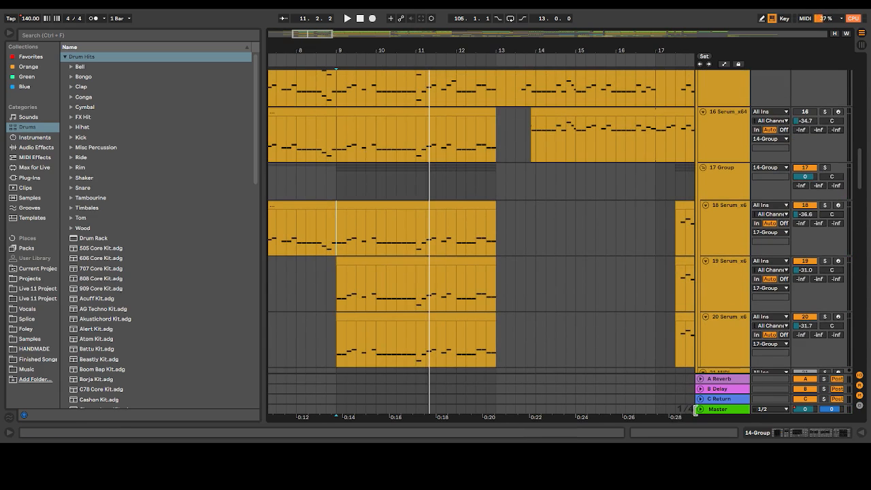
Show the Master track's Ozone 8 Elements, Auto Filter and SPAN devices and play briefly from bar 9
{"action": "left_click", "coordinate": [702, 409]}
{"action": "double_click", "coordinate": [718, 392]}
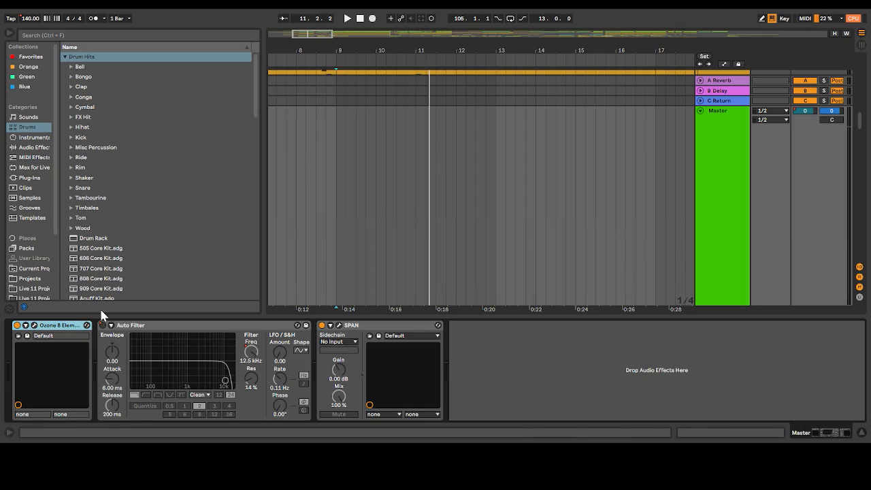
{"action": "left_click", "coordinate": [350, 85]}
{"action": "key", "text": "space"}
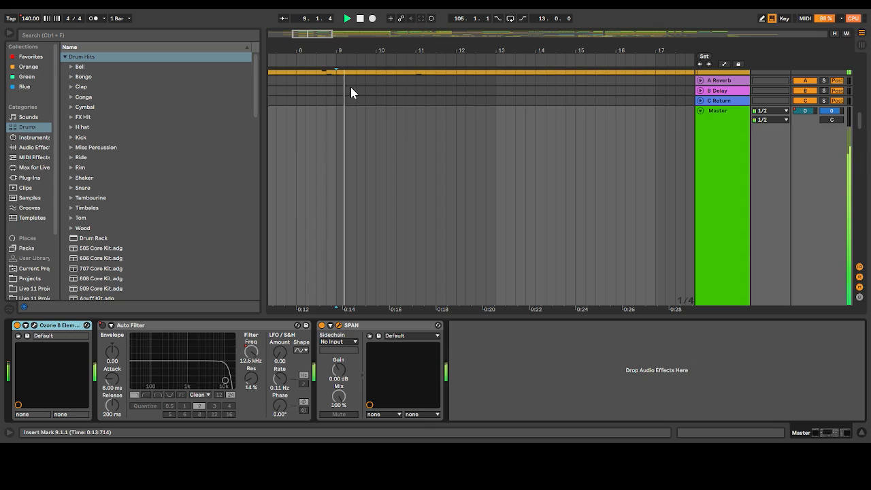
{"action": "key", "text": "space"}
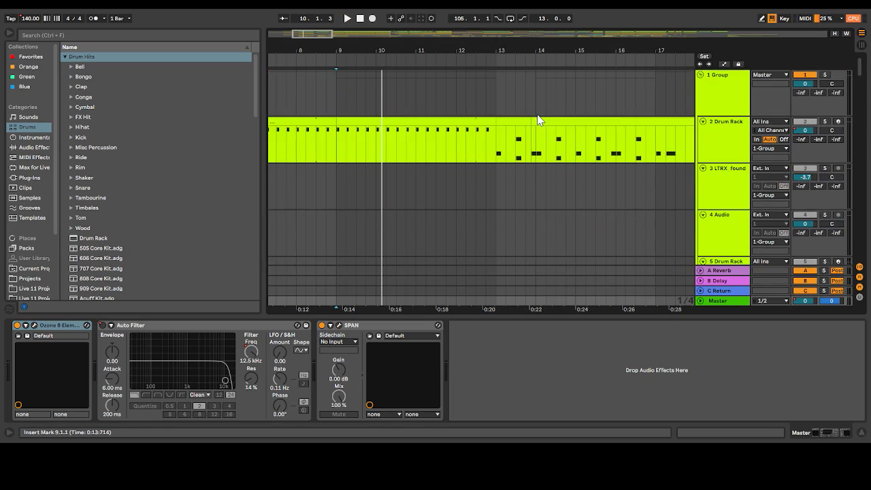
Fold the Master track, hide the device view, and find the 33 phonk-vocal track in 32 Group around bars 6 to 16
{"action": "scroll", "coordinate": [475, 184], "scroll_direction": "down", "scroll_amount": 15}
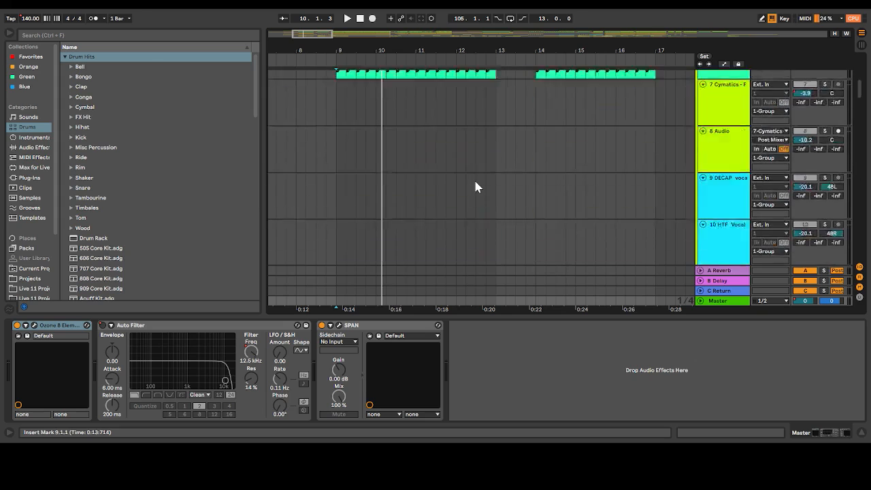
{"action": "scroll", "coordinate": [475, 185], "scroll_direction": "down", "scroll_amount": 4}
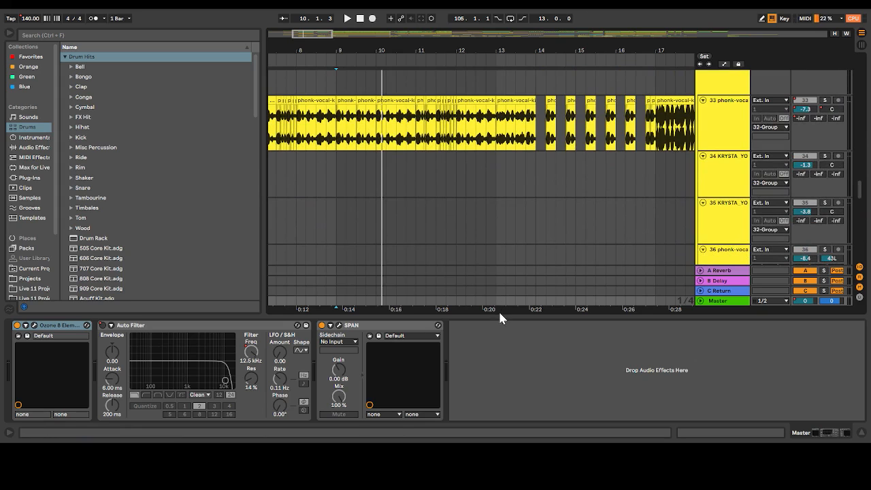
{"action": "left_click", "coordinate": [861, 433]}
{"action": "scroll", "coordinate": [341, 144], "scroll_direction": "up", "scroll_amount": 3}
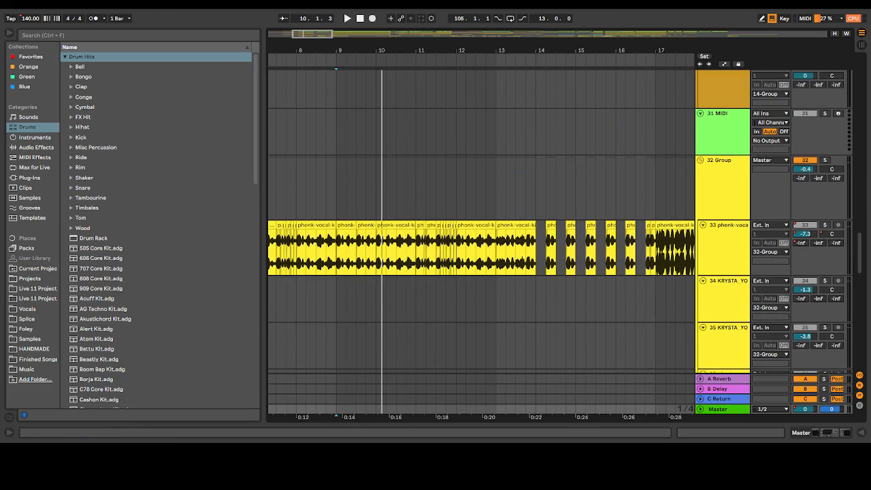
{"action": "left_click_drag", "start_coordinate": [303, 32], "coordinate": [298, 34]}
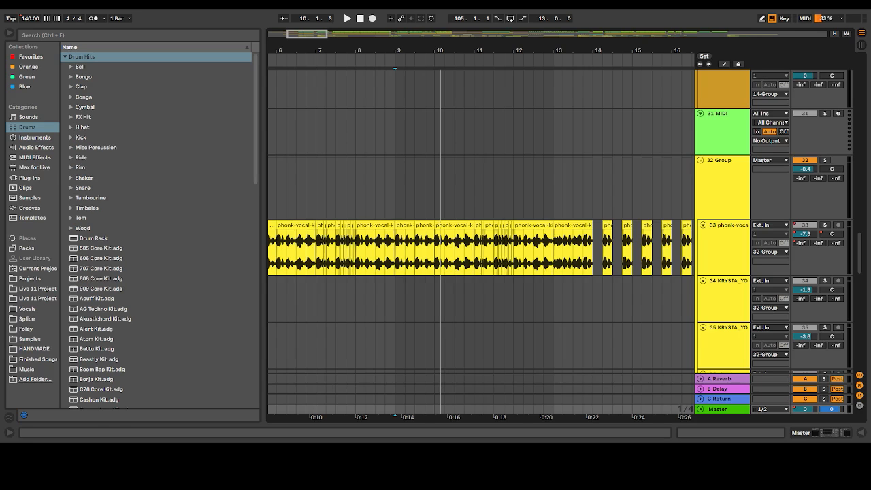
Play from the vocal clip late in bar 9 and stop shortly after bar 13
{"action": "left_click", "coordinate": [418, 272]}
{"action": "key", "text": "space"}
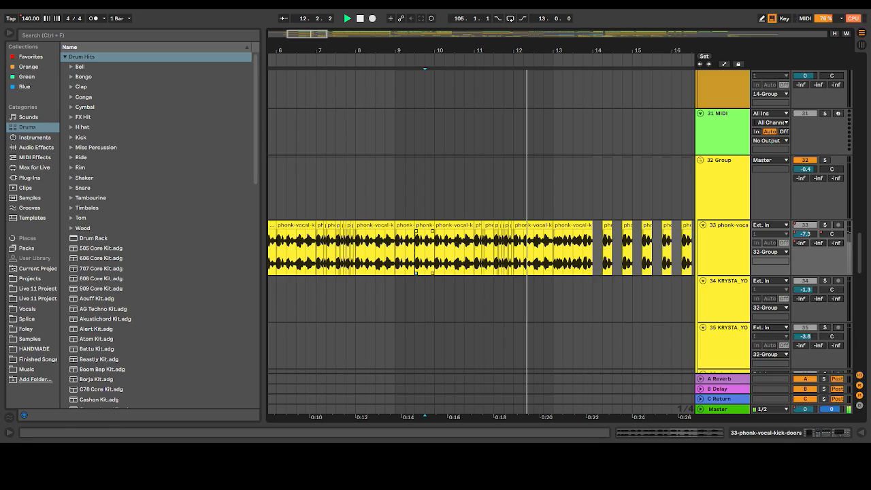
{"action": "left_click", "coordinate": [527, 304]}
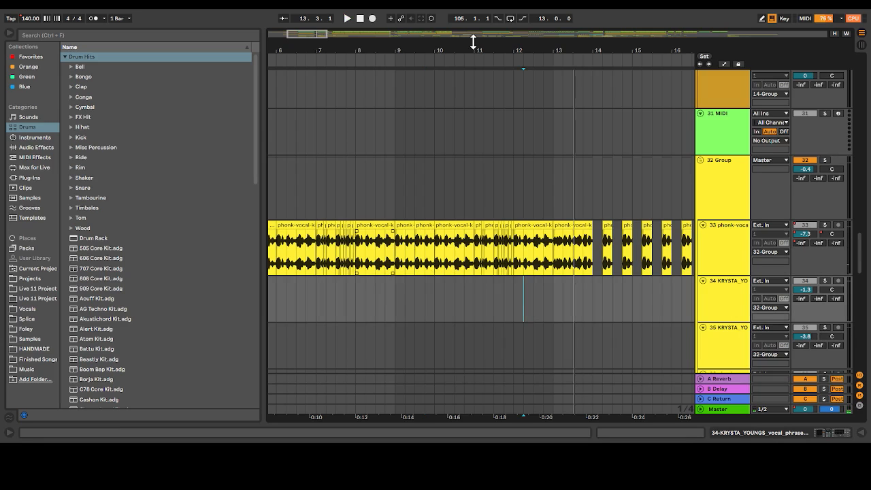
View track 33's Compressor, Distort, Auto Pan and Auto Filter, then collapse the device view and return to the vocal's start
{"action": "double_click", "coordinate": [730, 245]}
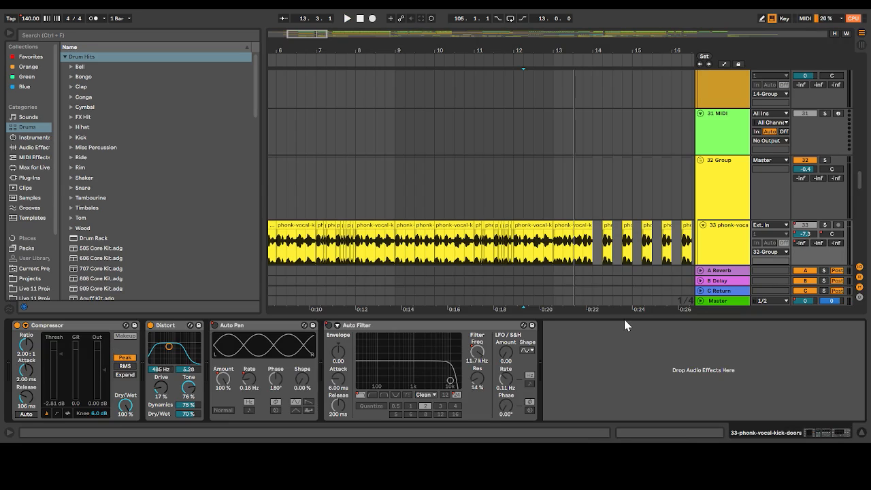
{"action": "left_click_drag", "start_coordinate": [627, 314], "coordinate": [628, 371]}
{"action": "left_click_drag", "start_coordinate": [317, 34], "coordinate": [306, 33]}
{"action": "scroll", "coordinate": [327, 133], "scroll_direction": "down", "scroll_amount": 1}
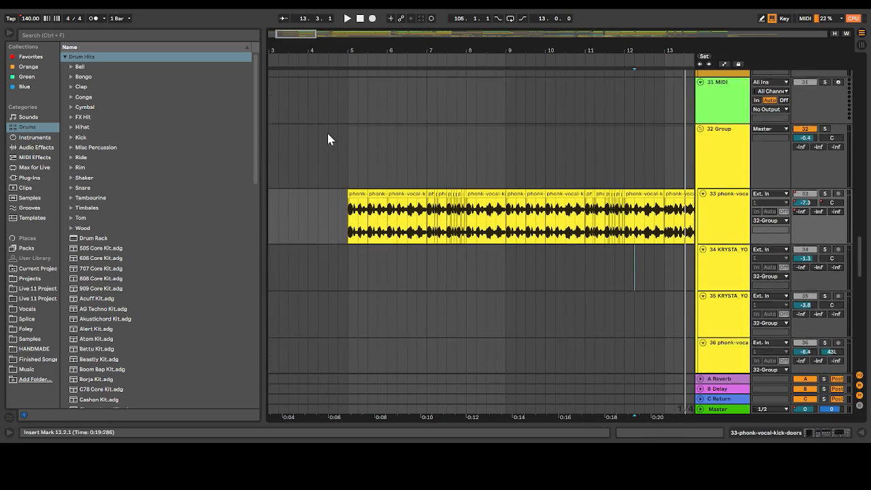
Play from bar 5 and solo the 33 phonk-vocal track
{"action": "left_click", "coordinate": [353, 159]}
{"action": "key", "text": "space"}
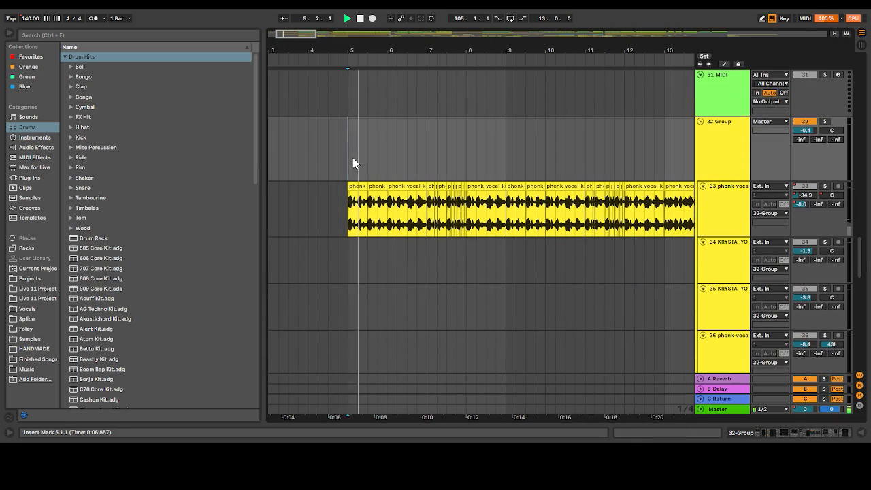
{"action": "left_click", "coordinate": [825, 187]}
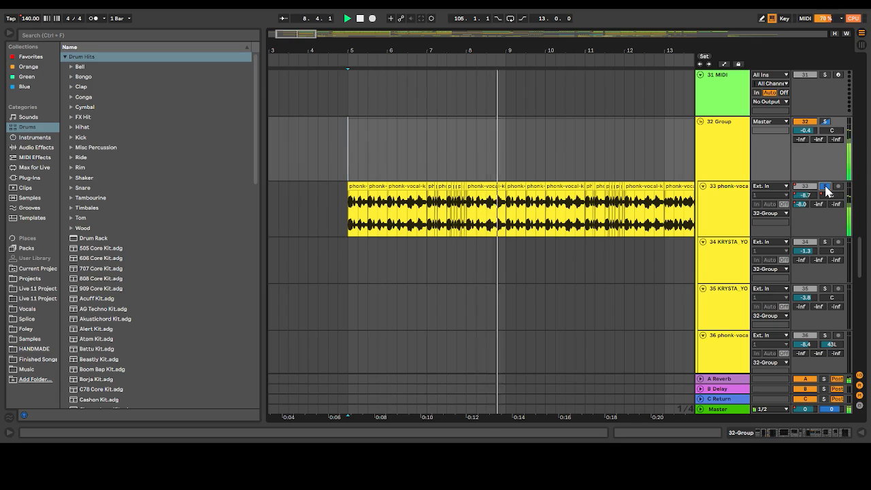
Compare the soloed vocal with track 33's Distort bypassed and re-enabled, then unsolo the track and stop playback
{"action": "left_click_drag", "start_coordinate": [284, 34], "coordinate": [302, 35]}
{"action": "double_click", "coordinate": [713, 193]}
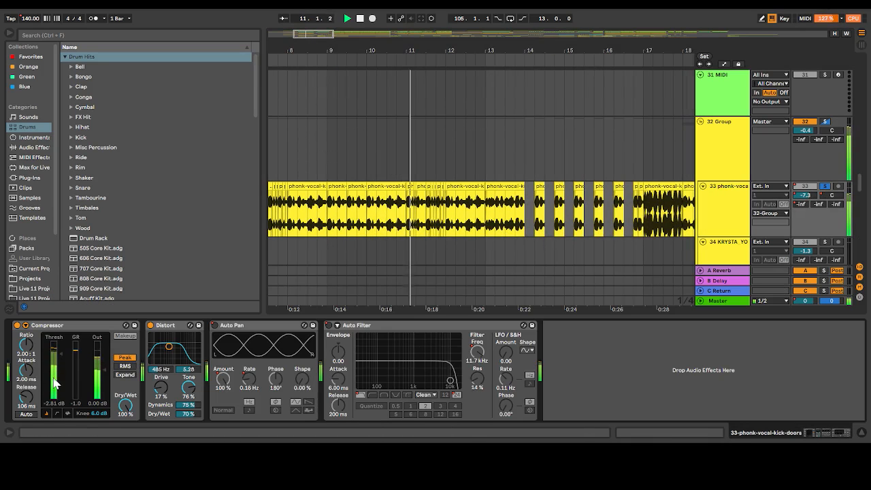
{"action": "left_click", "coordinate": [151, 326]}
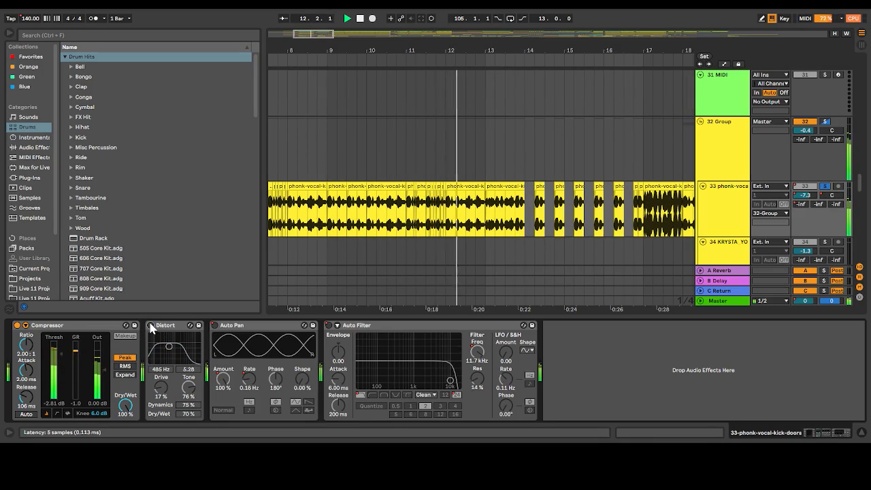
{"action": "left_click", "coordinate": [150, 326]}
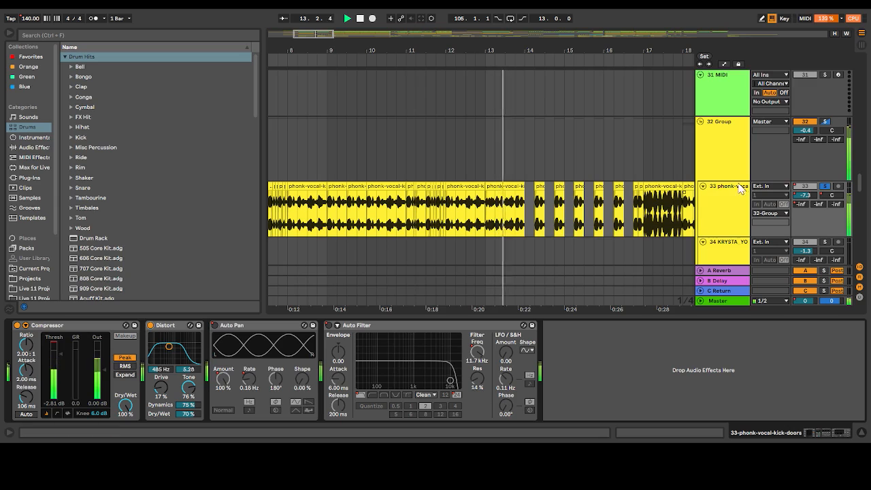
{"action": "left_click", "coordinate": [826, 186]}
{"action": "key", "text": "space"}
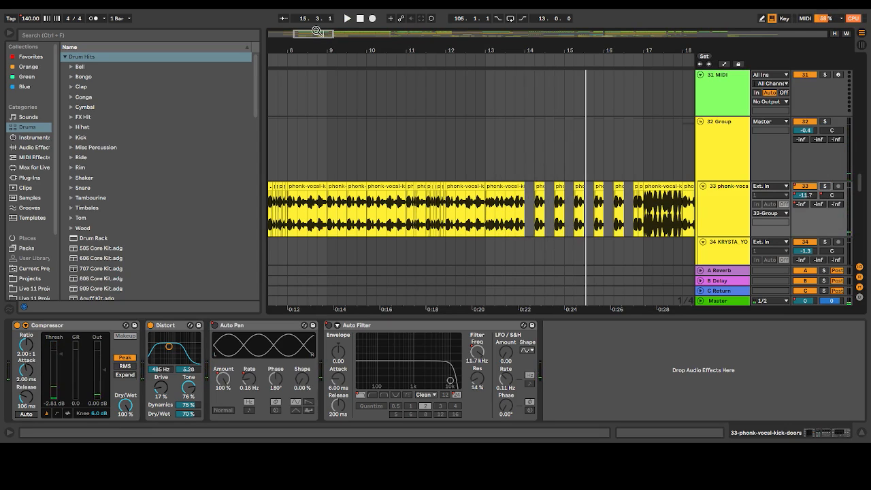
Collapse the device view and look over the phonk-vocal clips on tracks 33, 36 and 37 between bars 14 and 24
{"action": "left_click_drag", "start_coordinate": [314, 35], "coordinate": [338, 35]}
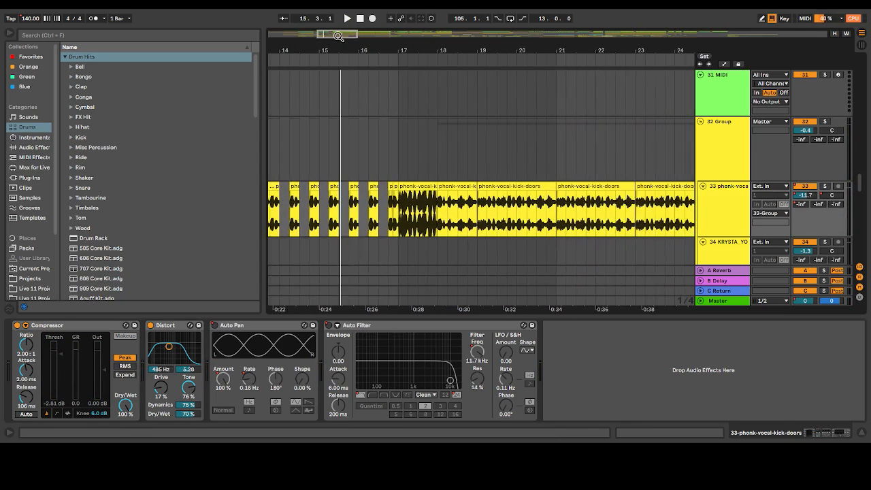
{"action": "scroll", "coordinate": [373, 205], "scroll_direction": "down", "scroll_amount": 1}
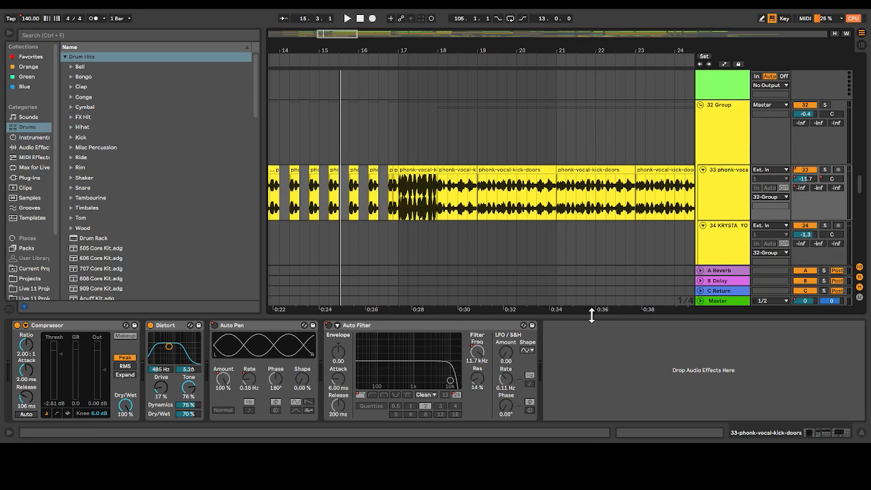
{"action": "left_click_drag", "start_coordinate": [592, 316], "coordinate": [592, 434]}
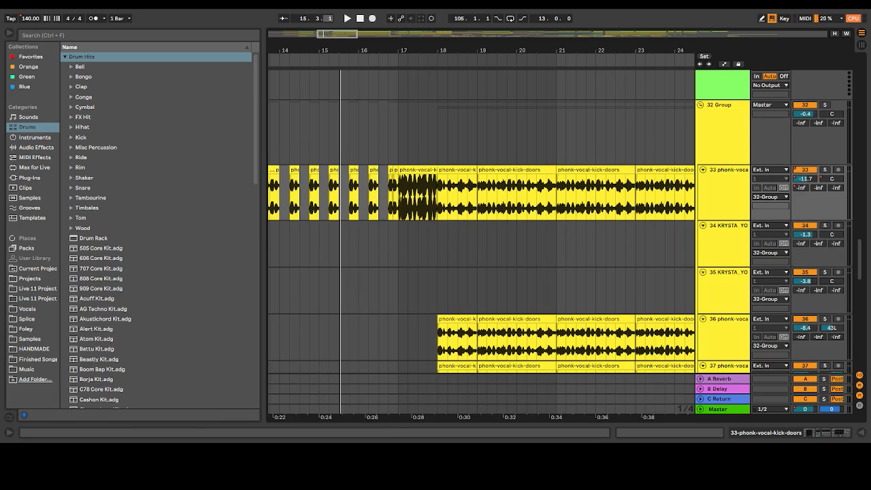
{"action": "left_click_drag", "start_coordinate": [335, 36], "coordinate": [332, 30]}
{"action": "scroll", "coordinate": [394, 110], "scroll_direction": "up", "scroll_amount": 3}
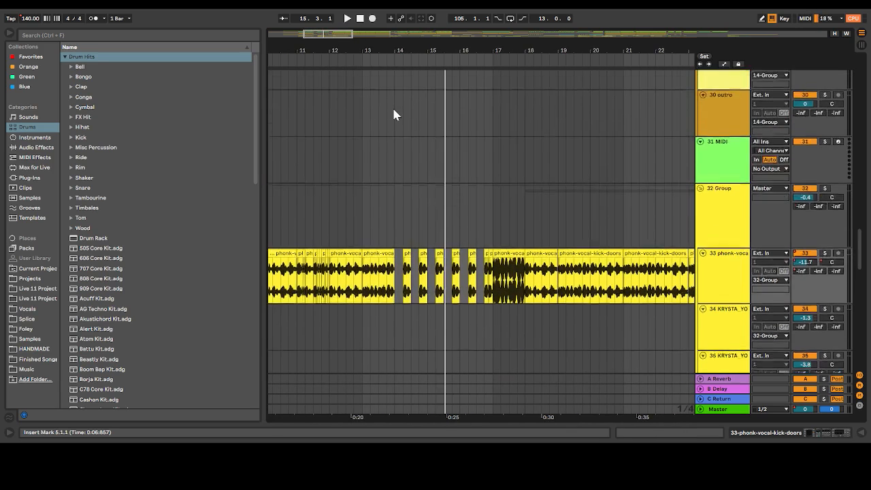
Play the chopped vocals briefly from bar 11.2, then replay them from bar 11 through to bar 18
{"action": "left_click", "coordinate": [344, 188]}
{"action": "left_click", "coordinate": [304, 223]}
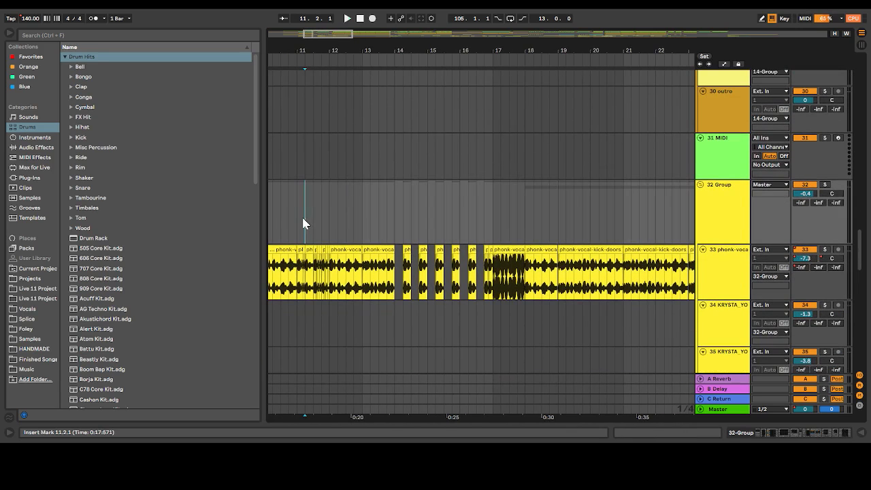
{"action": "key", "text": "space"}
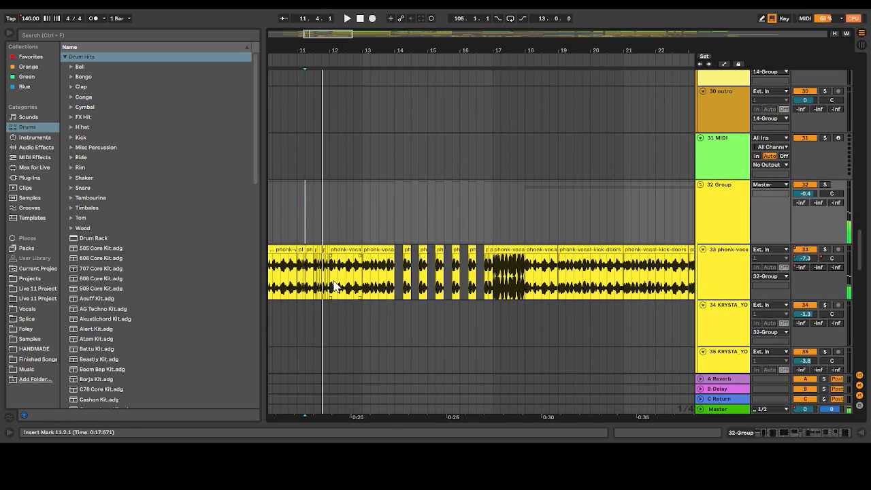
{"action": "mouse_move", "coordinate": [318, 33]}
{"action": "left_mouse_down"}
{"action": "mouse_move", "coordinate": [316, 52]}
{"action": "mouse_move", "coordinate": [313, 33]}
{"action": "left_mouse_up"}
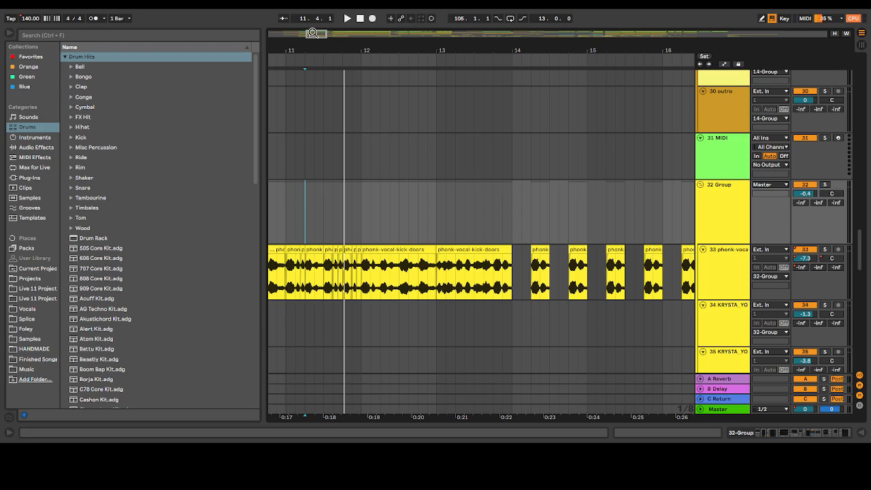
{"action": "left_click", "coordinate": [287, 217]}
{"action": "key", "text": "space"}
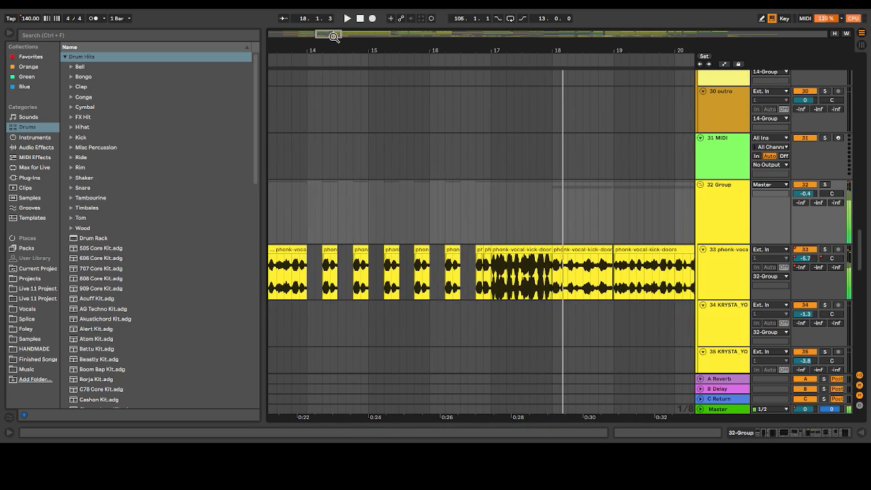
Bring the doubled vocals on tracks 36 and 37 into view and place the insert marker at bar 18
{"action": "scroll", "coordinate": [540, 214], "scroll_direction": "down", "scroll_amount": 5}
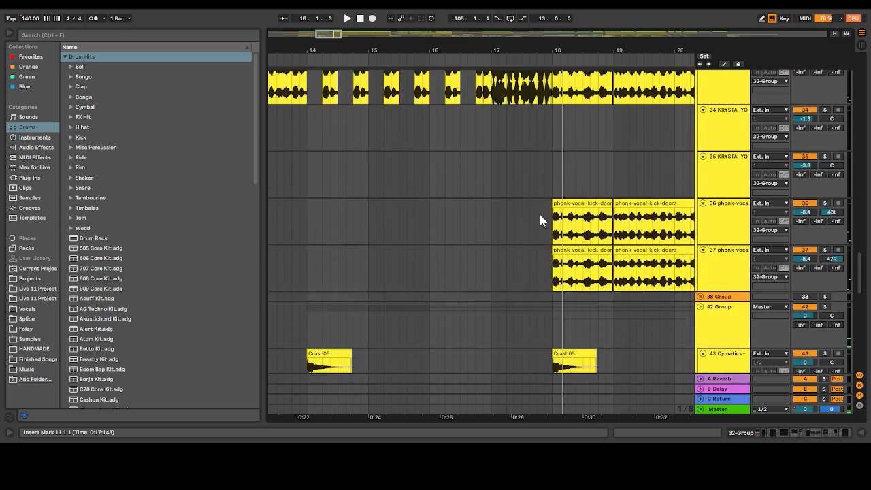
{"action": "scroll", "coordinate": [415, 201], "scroll_direction": "right", "scroll_amount": 3}
{"action": "scroll", "coordinate": [408, 199], "scroll_direction": "up", "scroll_amount": 1}
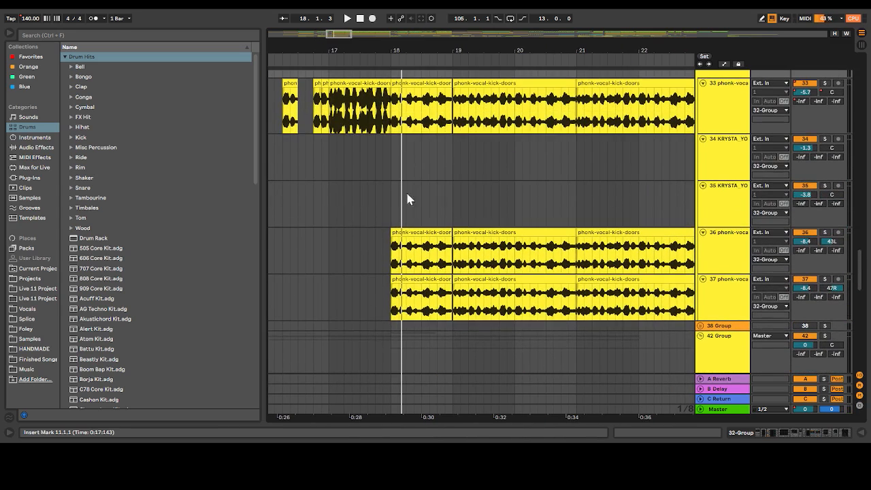
{"action": "left_click", "coordinate": [383, 200]}
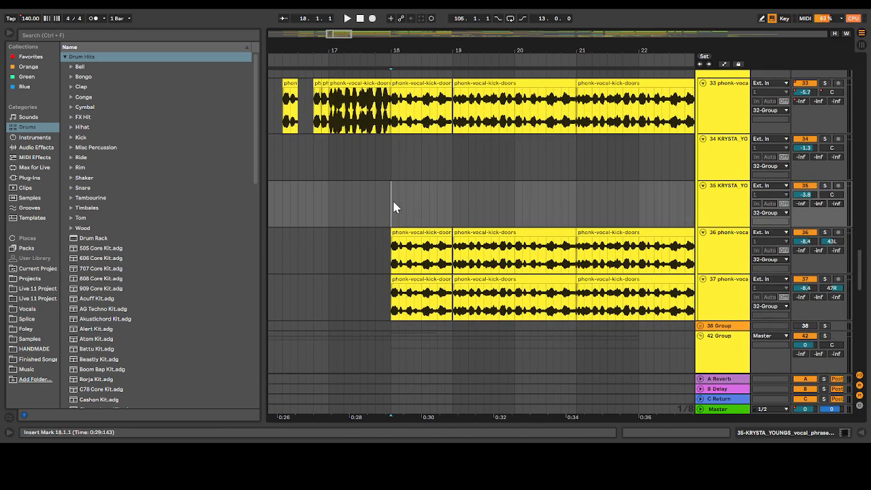
Solo vocal tracks 36 and 37 together and play them from bar 18
{"action": "left_click", "coordinate": [825, 233]}
{"action": "left_click", "coordinate": [825, 279]}
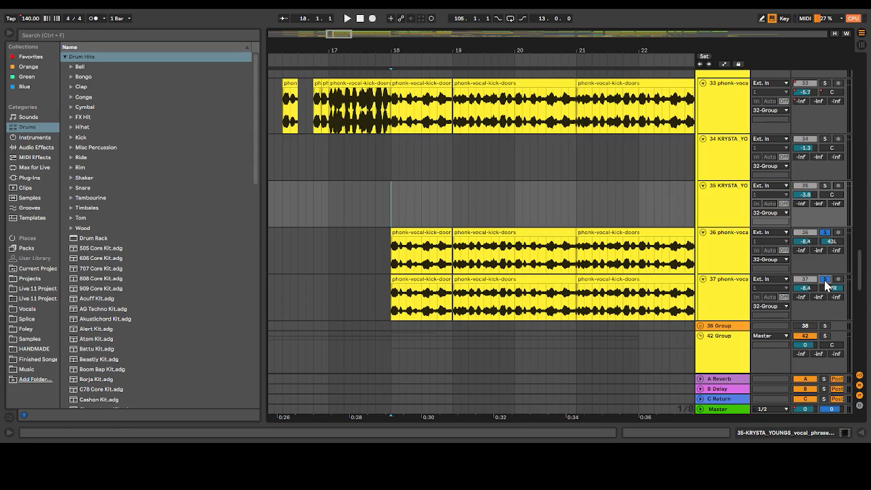
{"action": "left_click", "coordinate": [387, 252]}
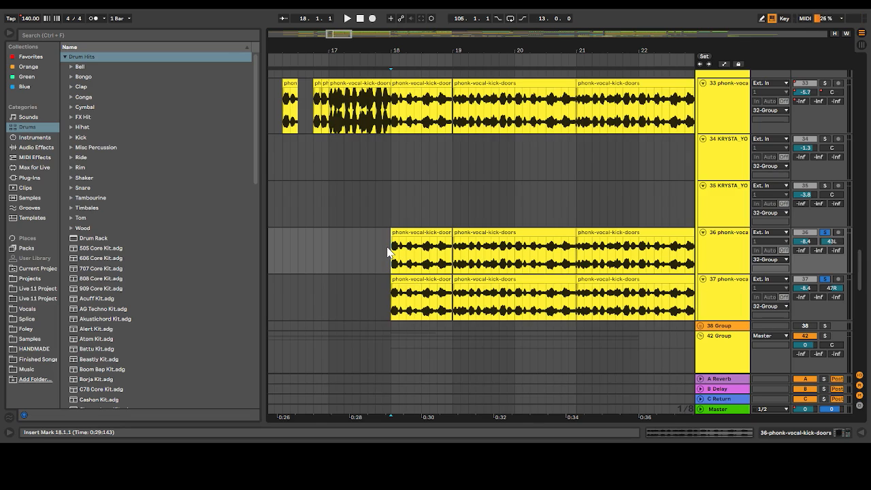
{"action": "key", "text": "space"}
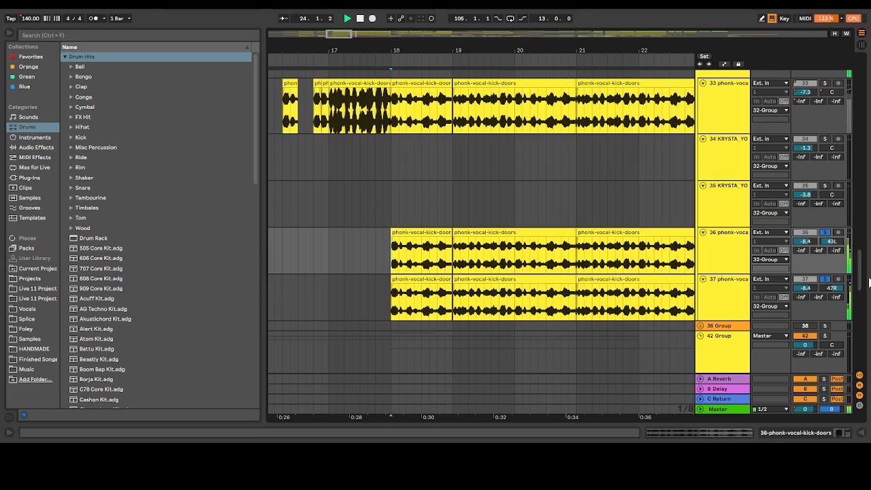
Solo track 33 along with 36 and 37, play the three vocals from bar 18, then unsolo them during playback
{"action": "scroll", "coordinate": [792, 119], "scroll_direction": "up", "scroll_amount": 1}
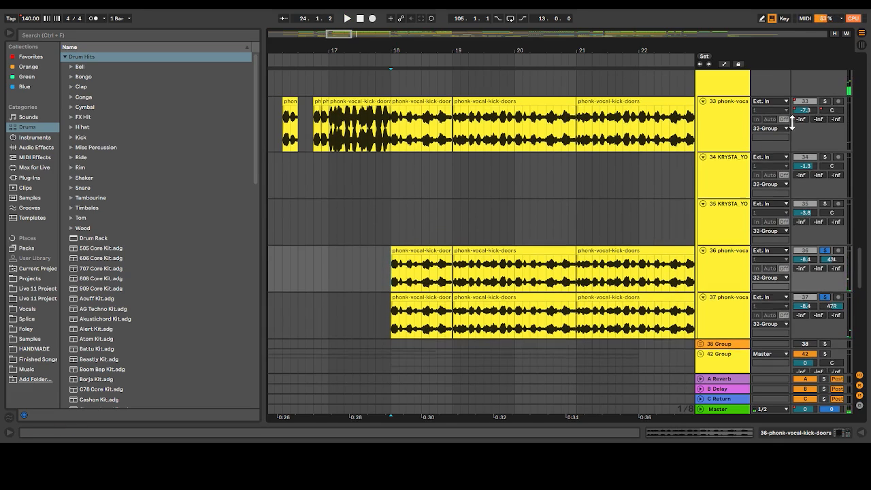
{"action": "left_click", "coordinate": [402, 133]}
{"action": "key", "text": "space"}
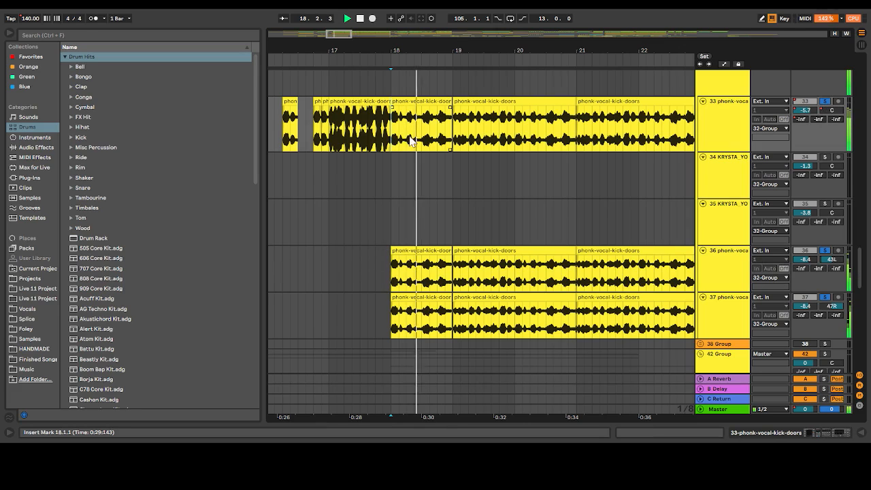
{"action": "left_click", "coordinate": [351, 32]}
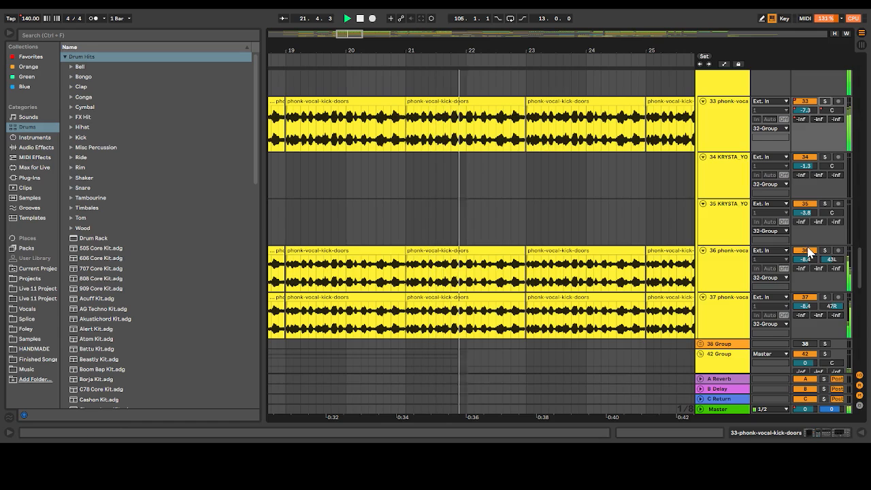
Mute doubled vocal tracks 36 and 37 during playback, re-enable both for comparison, and stop playback
{"action": "left_click", "coordinate": [806, 252]}
{"action": "left_click", "coordinate": [804, 298]}
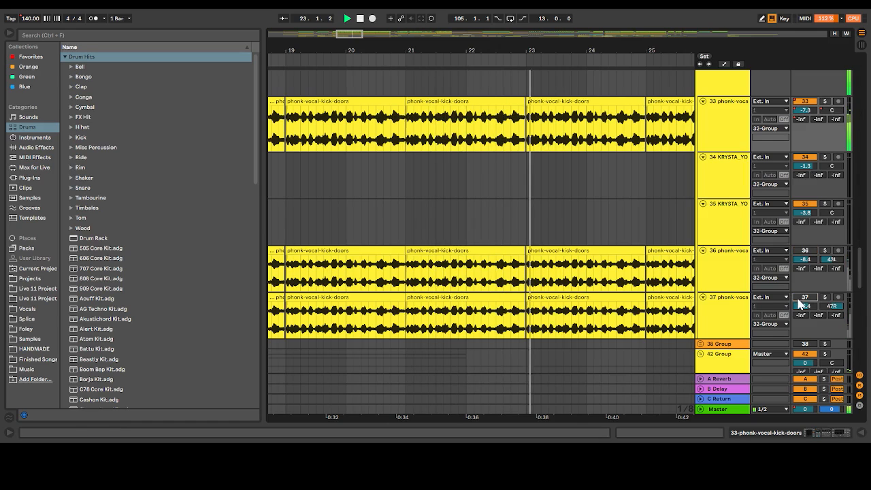
{"action": "left_click", "coordinate": [804, 298]}
{"action": "left_click", "coordinate": [805, 251]}
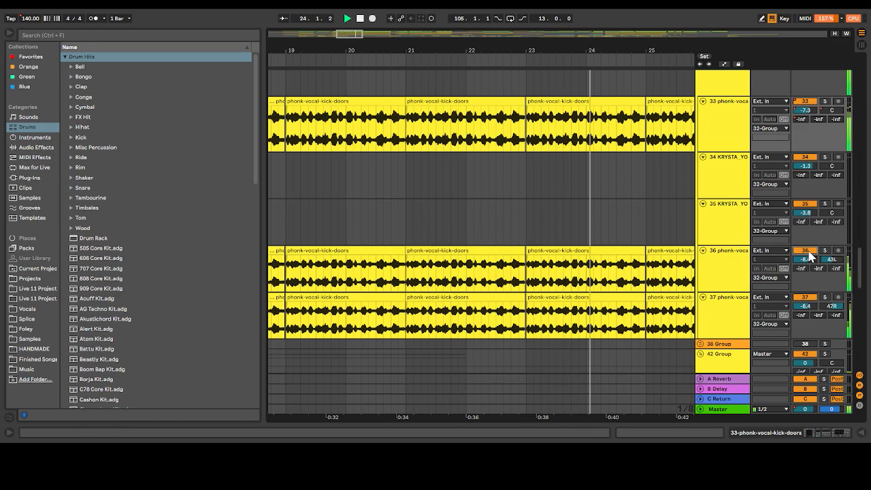
{"action": "key", "text": "space"}
Play the vocal transition on track 33 from bar 16.4.3 into bar 17
{"action": "left_click_drag", "start_coordinate": [360, 32], "coordinate": [341, 32]}
{"action": "left_click", "coordinate": [336, 123]}
{"action": "key", "text": "space"}
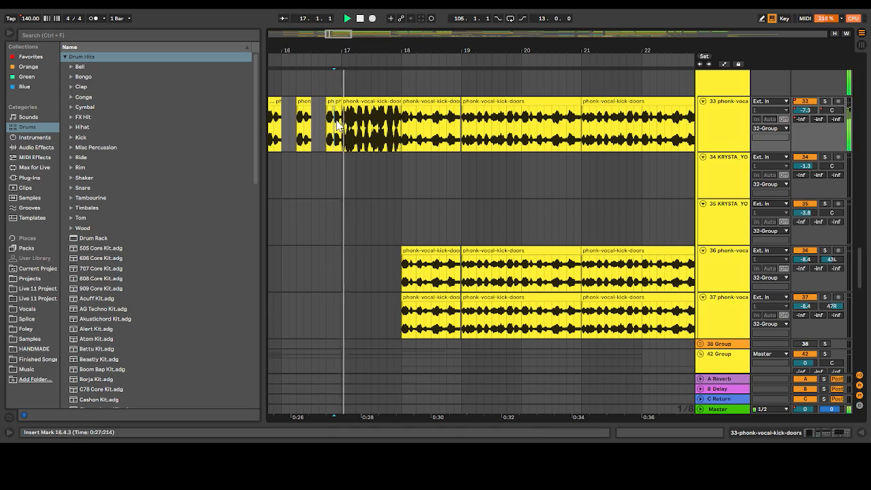
Show the automation lanes and inspect track 33's Auto Pan automation for Device On, Amount and Frequency
{"action": "left_click", "coordinate": [725, 64]}
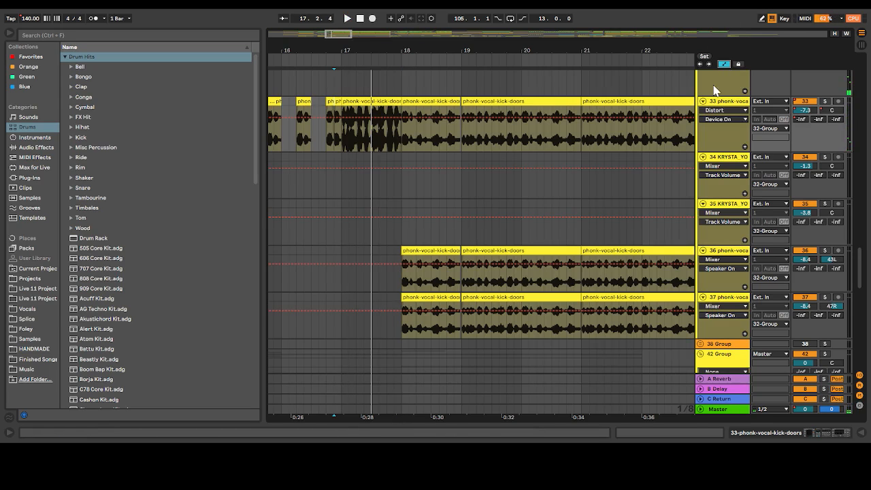
{"action": "left_click", "coordinate": [717, 144]}
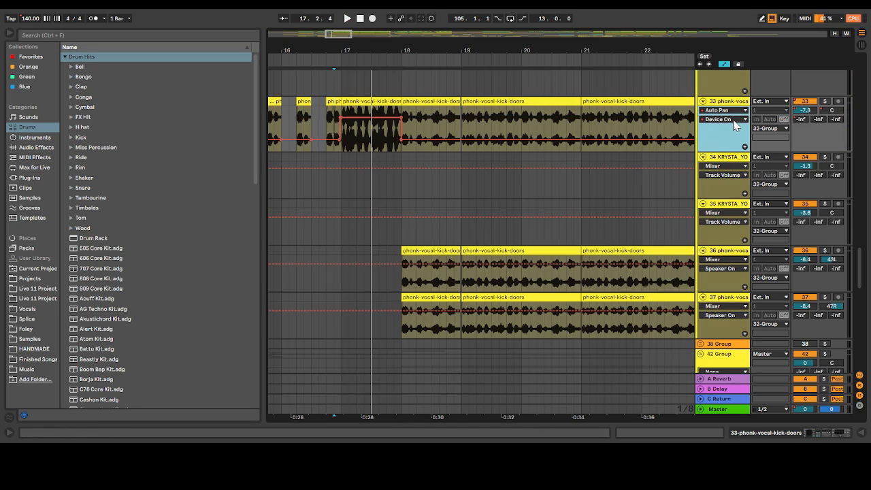
{"action": "left_click", "coordinate": [716, 148]}
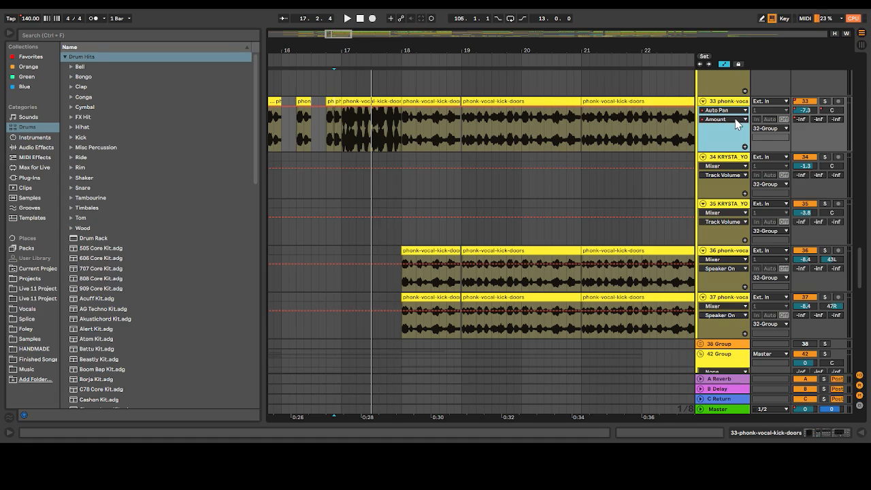
{"action": "left_click", "coordinate": [732, 159]}
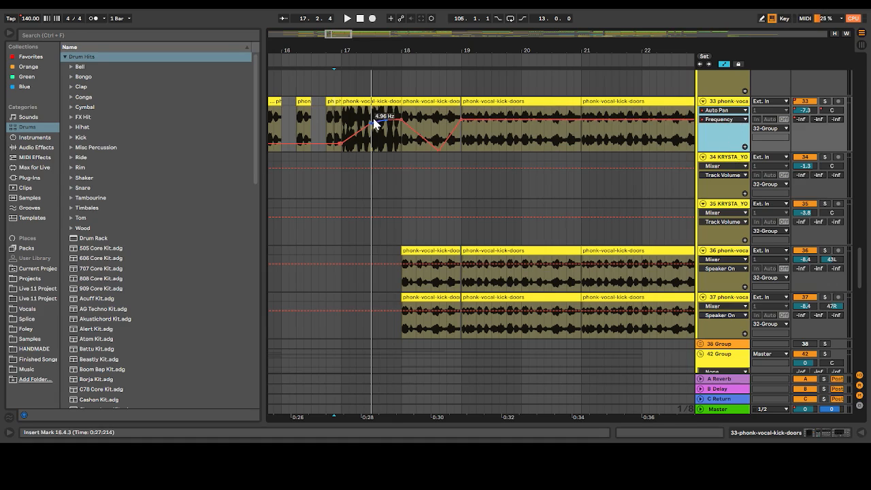
Play track 33's auto-panned vocal soloed from bar 17, replay it unsoloed with the full mix, and hide the automation lanes
{"action": "left_click", "coordinate": [348, 127]}
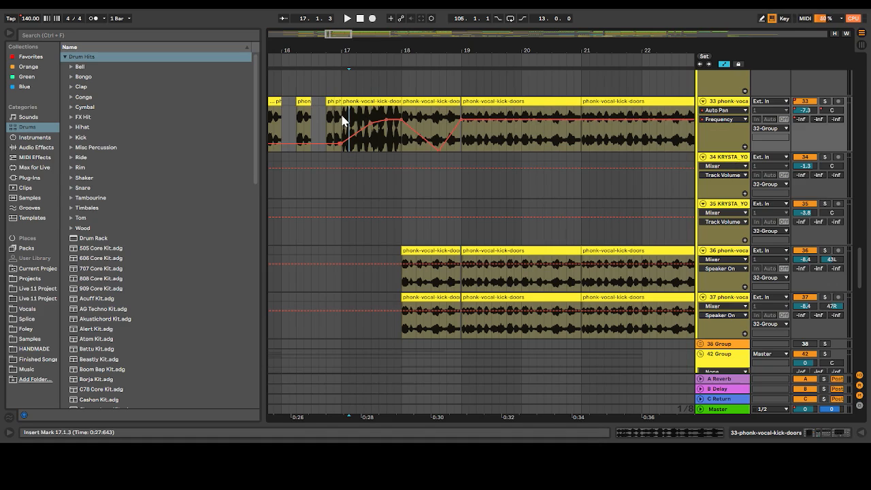
{"action": "left_click", "coordinate": [826, 101]}
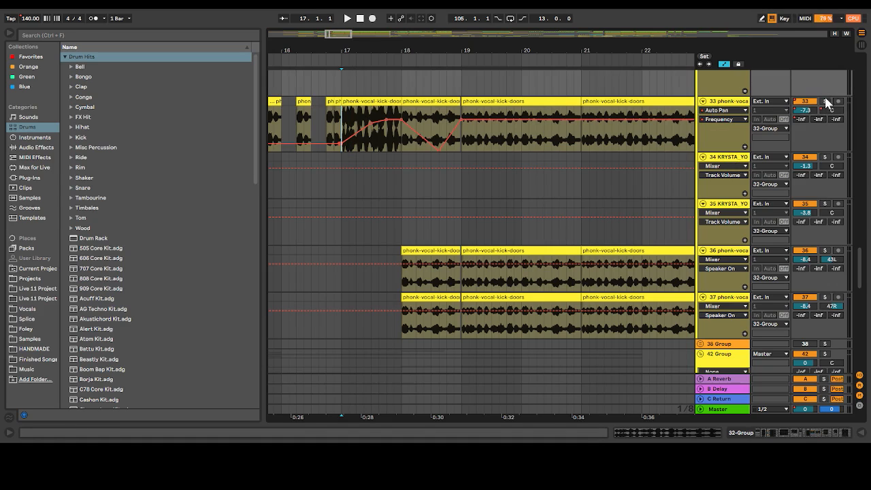
{"action": "key", "text": "space"}
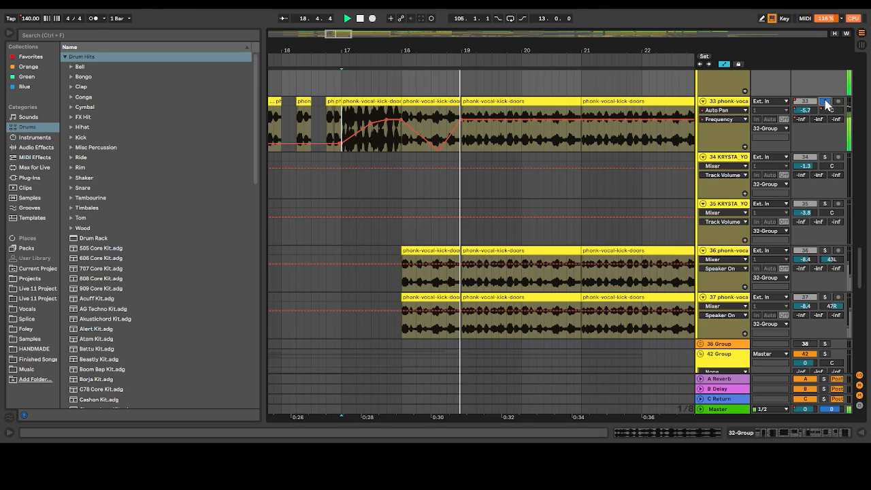
{"action": "left_click", "coordinate": [825, 101]}
{"action": "key", "text": "space"}
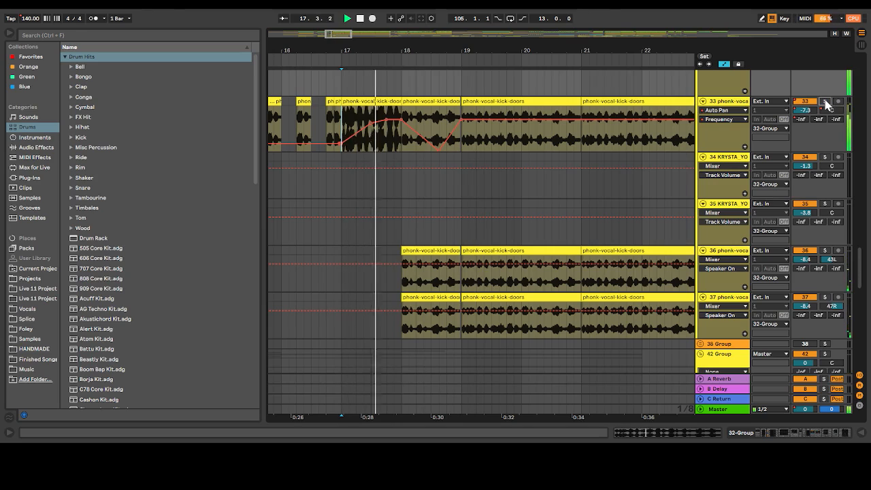
{"action": "key", "text": "space"}
{"action": "left_click", "coordinate": [726, 64]}
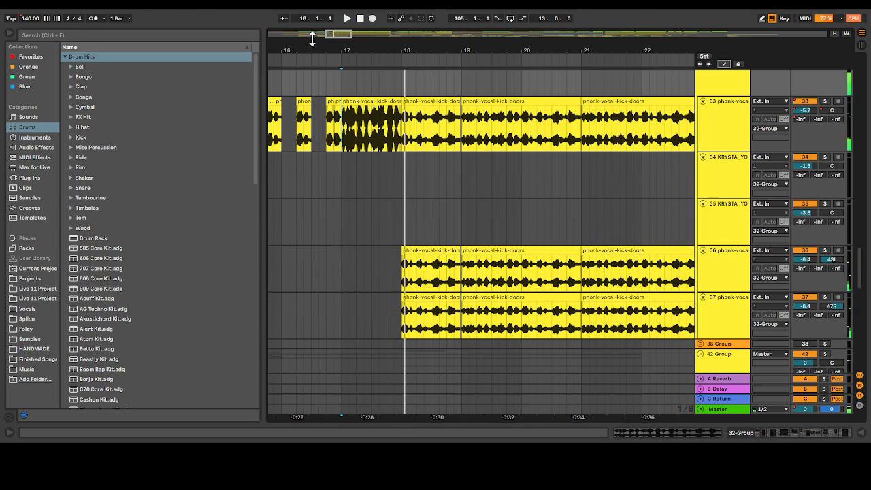
Look through the arrangement around bars 16 to 27, from the drum tracks down to the vocal group
{"action": "left_click_drag", "start_coordinate": [335, 34], "coordinate": [342, 33]}
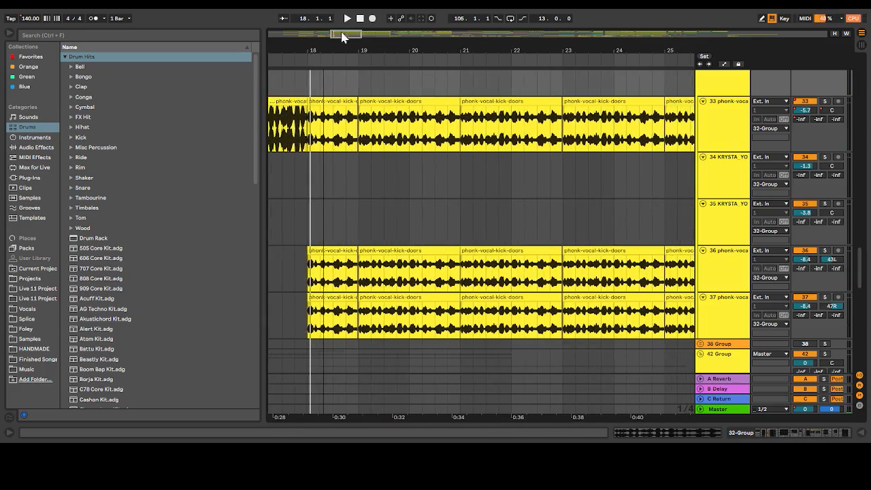
{"action": "scroll", "coordinate": [351, 189], "scroll_direction": "up", "scroll_amount": 15}
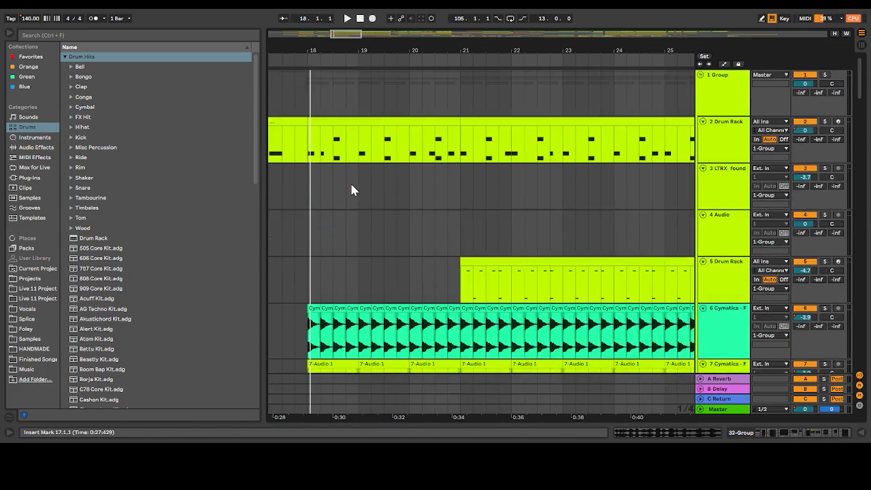
{"action": "scroll", "coordinate": [352, 185], "scroll_direction": "down", "scroll_amount": 5}
{"action": "scroll", "coordinate": [353, 181], "scroll_direction": "up", "scroll_amount": 5}
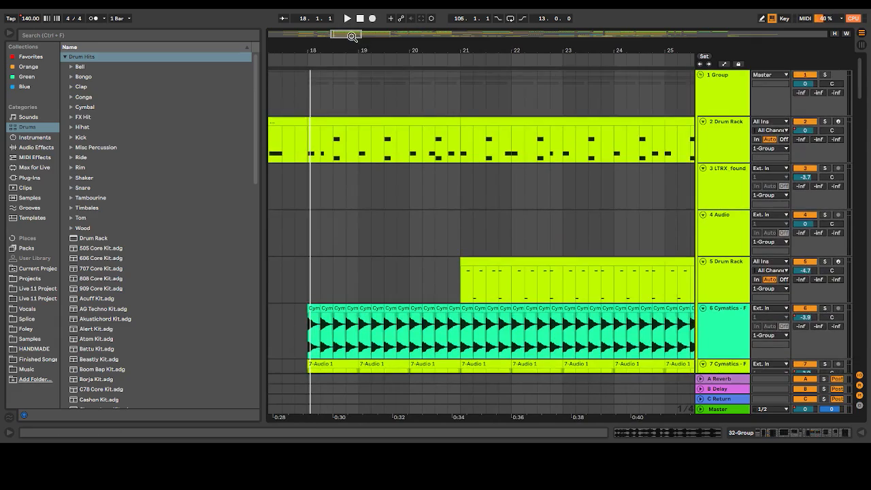
{"action": "mouse_move", "coordinate": [352, 36]}
{"action": "left_mouse_down"}
{"action": "mouse_move", "coordinate": [342, 33]}
{"action": "mouse_move", "coordinate": [353, 33]}
{"action": "left_mouse_up"}
{"action": "scroll", "coordinate": [352, 134], "scroll_direction": "down", "scroll_amount": 2}
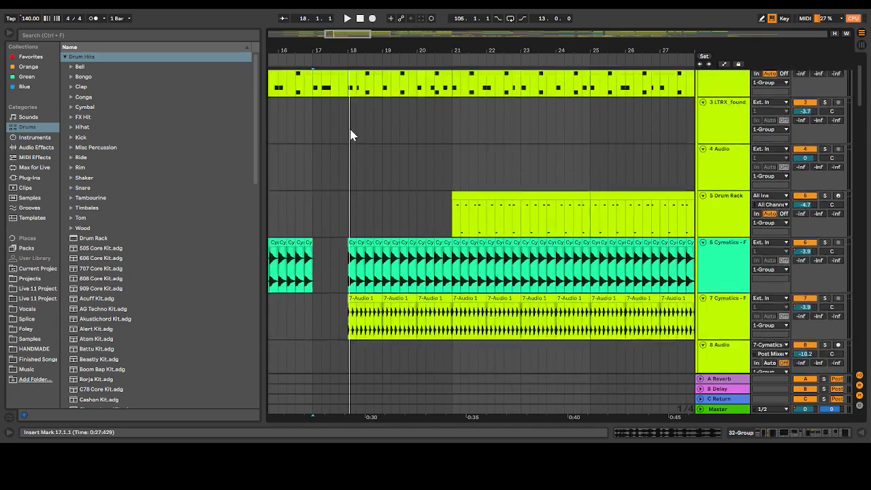
{"action": "scroll", "coordinate": [351, 134], "scroll_direction": "down", "scroll_amount": 7}
{"action": "scroll", "coordinate": [352, 134], "scroll_direction": "up", "scroll_amount": 3}
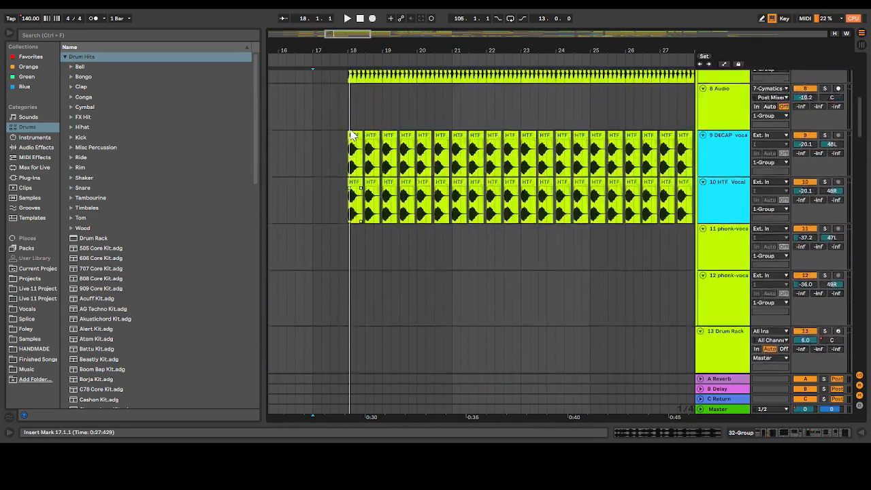
{"action": "scroll", "coordinate": [351, 134], "scroll_direction": "down", "scroll_amount": 15}
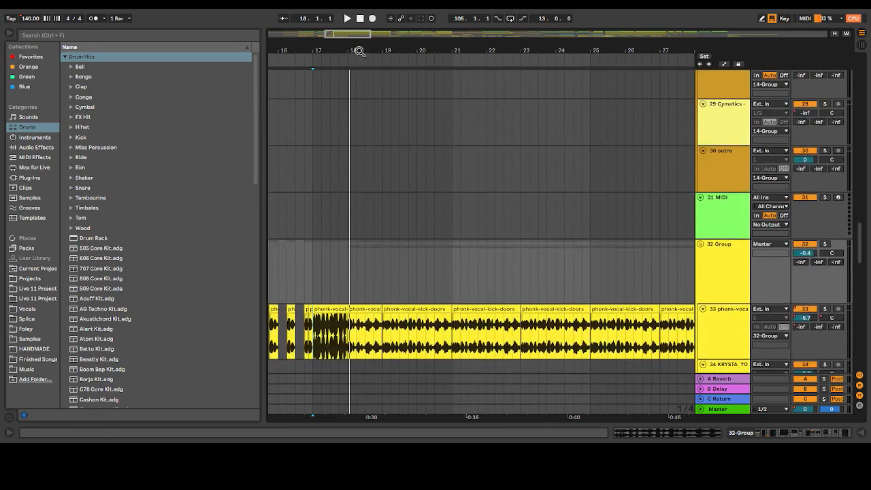
{"action": "scroll", "coordinate": [359, 120], "scroll_direction": "down", "scroll_amount": 2}
Bring the effects tracks around bars 29 to 49 into view and play the full mix from bar 32
{"action": "left_click_drag", "start_coordinate": [360, 35], "coordinate": [438, 34]}
{"action": "scroll", "coordinate": [371, 229], "scroll_direction": "down", "scroll_amount": 4}
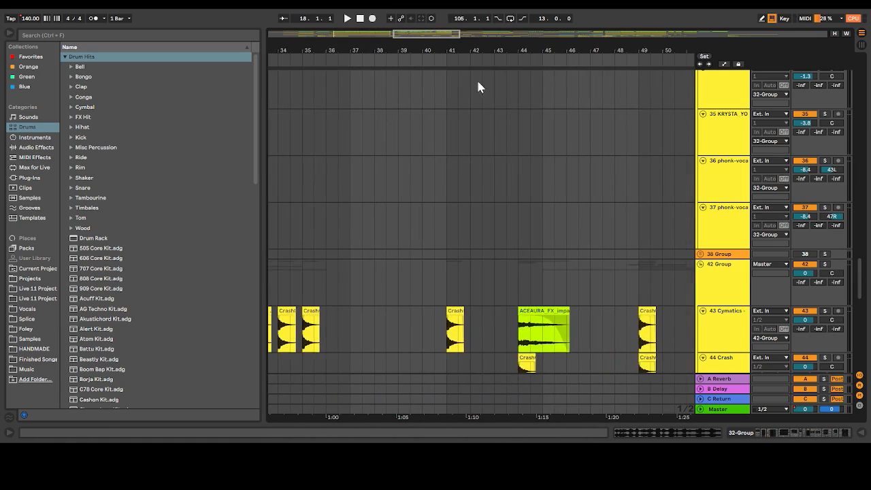
{"action": "scroll", "coordinate": [505, 239], "scroll_direction": "down", "scroll_amount": 8}
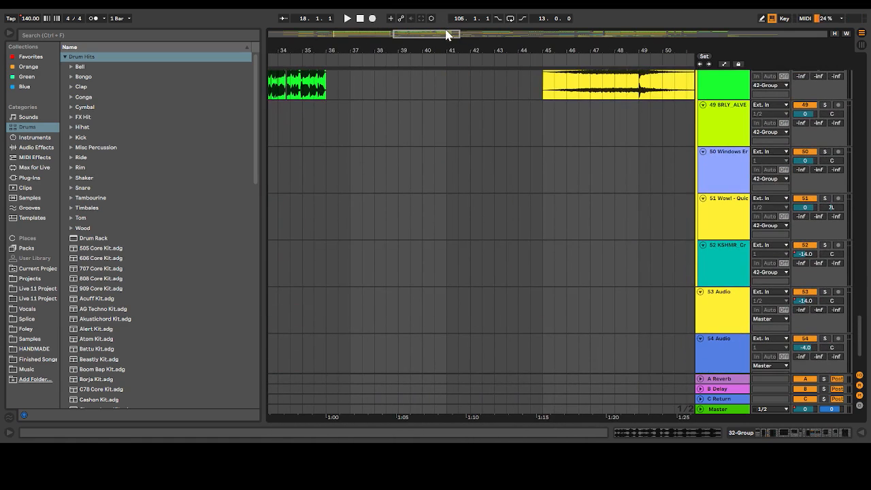
{"action": "left_click_drag", "start_coordinate": [415, 35], "coordinate": [370, 142]}
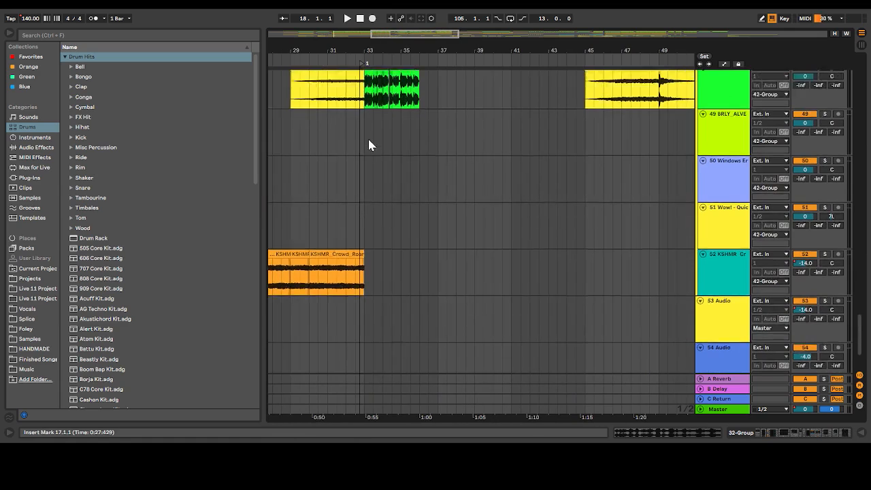
{"action": "scroll", "coordinate": [370, 150], "scroll_direction": "up", "scroll_amount": 4}
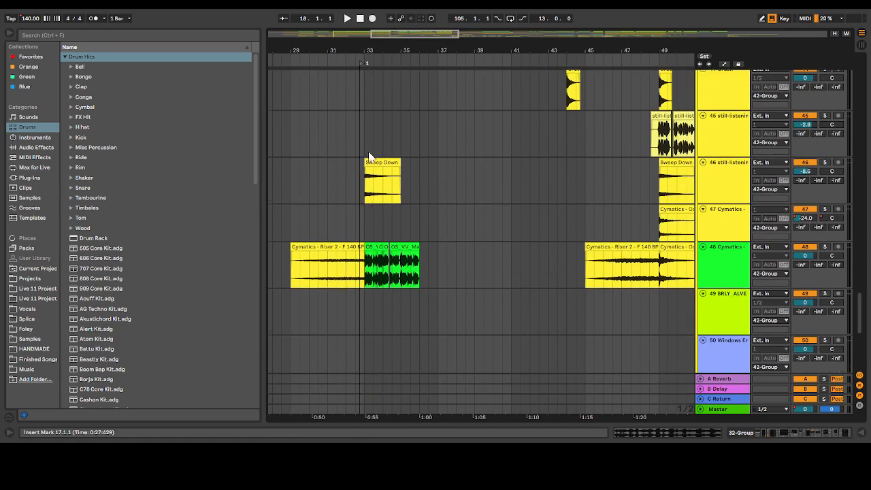
{"action": "left_click", "coordinate": [342, 223]}
{"action": "key", "text": "space"}
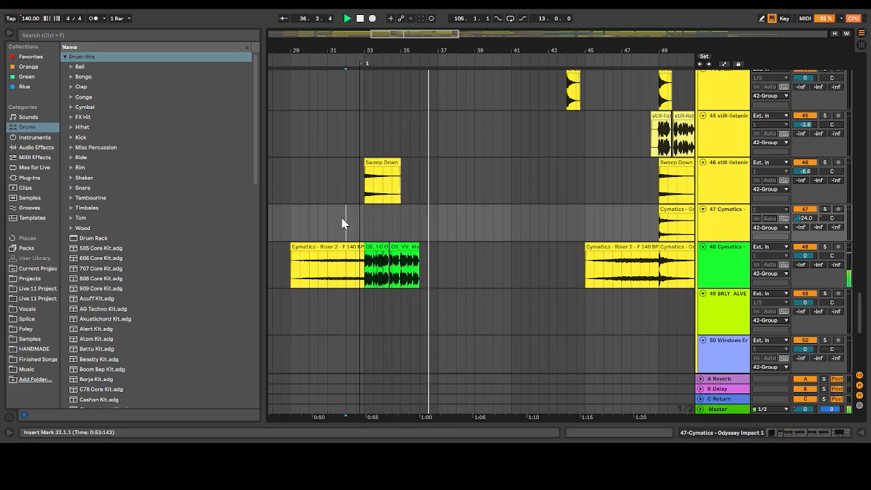
Solo track 33 and play its chopped vocals from bar 35, then unsolo it and replay that start with the full mix
{"action": "left_click", "coordinate": [364, 228]}
{"action": "scroll", "coordinate": [364, 228], "scroll_direction": "up", "scroll_amount": 20}
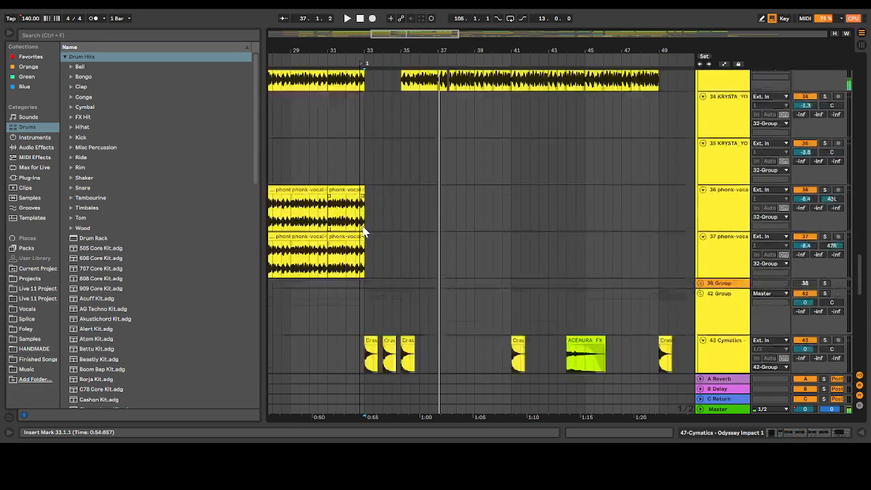
{"action": "scroll", "coordinate": [364, 230], "scroll_direction": "down", "scroll_amount": 7}
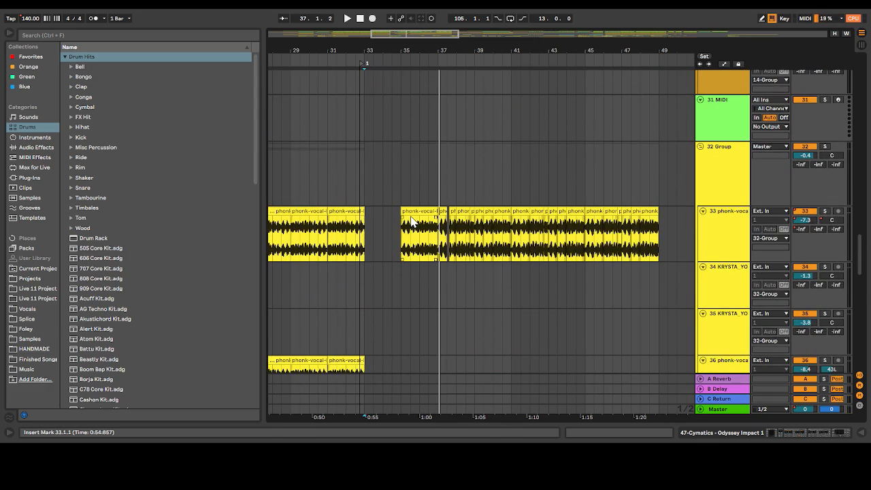
{"action": "left_click", "coordinate": [400, 241]}
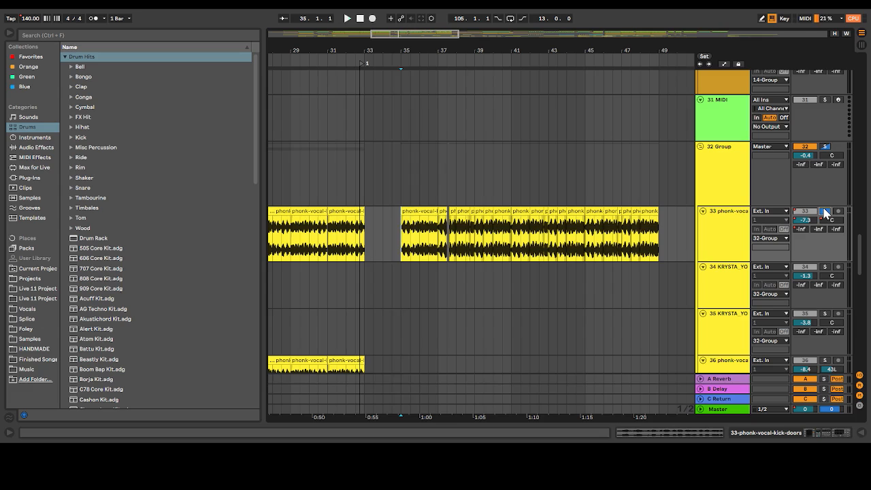
{"action": "key", "text": "space"}
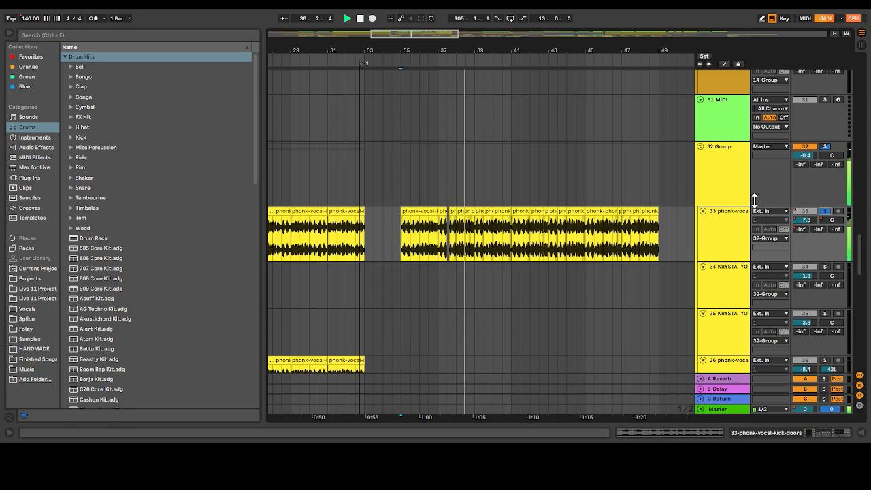
{"action": "left_click_drag", "start_coordinate": [413, 32], "coordinate": [430, 32]}
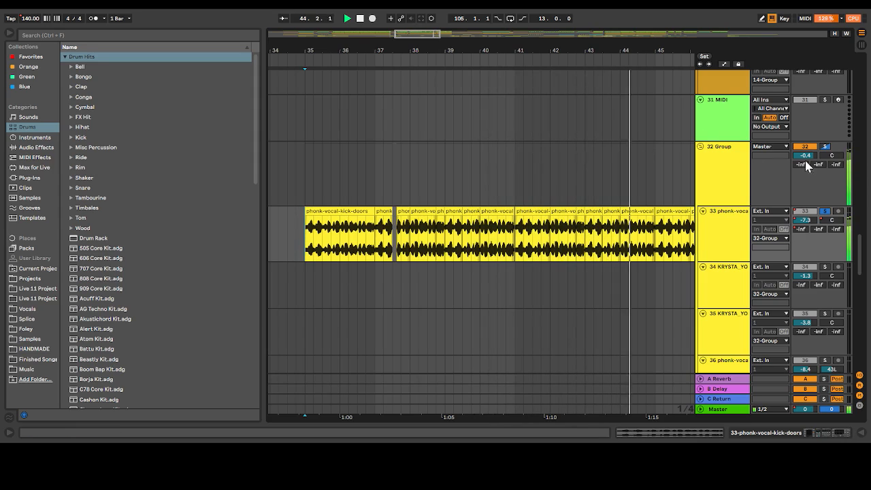
{"action": "left_click", "coordinate": [825, 211]}
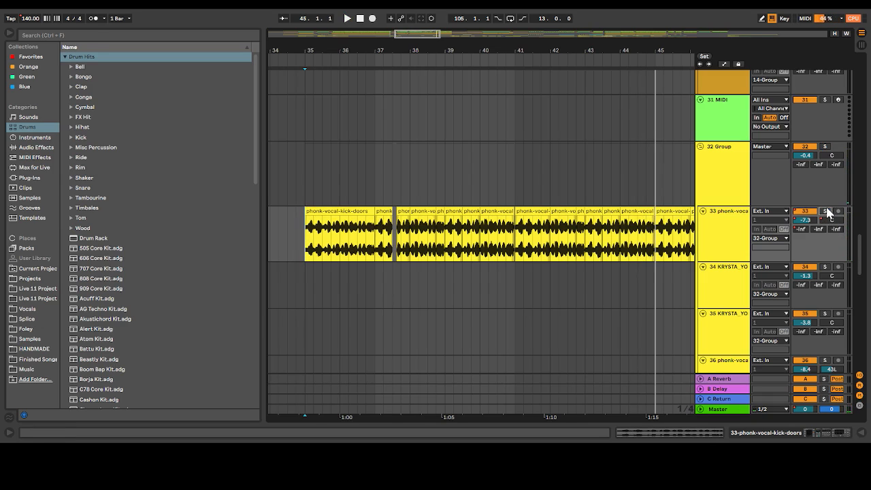
{"action": "key", "text": "space"}
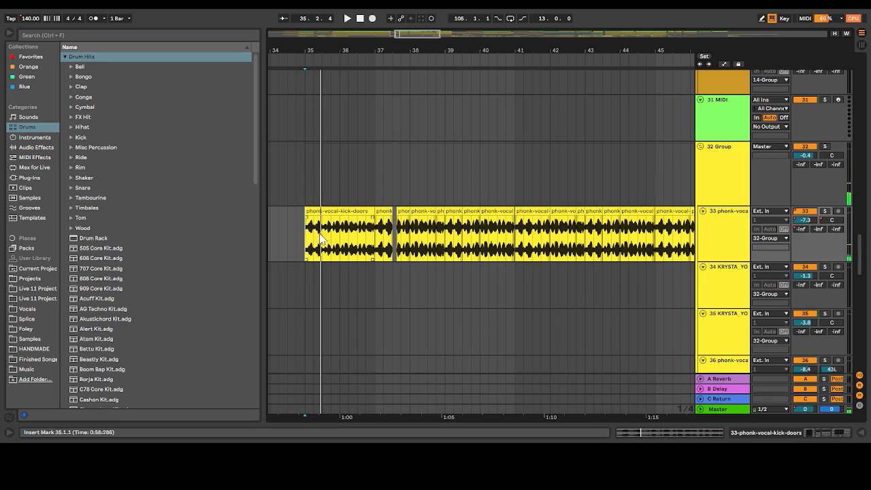
Zoom in on track 48's OS_VV_Make_Yourself_At_Home clips, select the first one, and place the insert marker at bar 33
{"action": "mouse_move", "coordinate": [427, 35]}
{"action": "left_mouse_down"}
{"action": "mouse_move", "coordinate": [437, 35]}
{"action": "mouse_move", "coordinate": [423, 32]}
{"action": "left_mouse_up"}
{"action": "scroll", "coordinate": [472, 254], "scroll_direction": "down", "scroll_amount": 10}
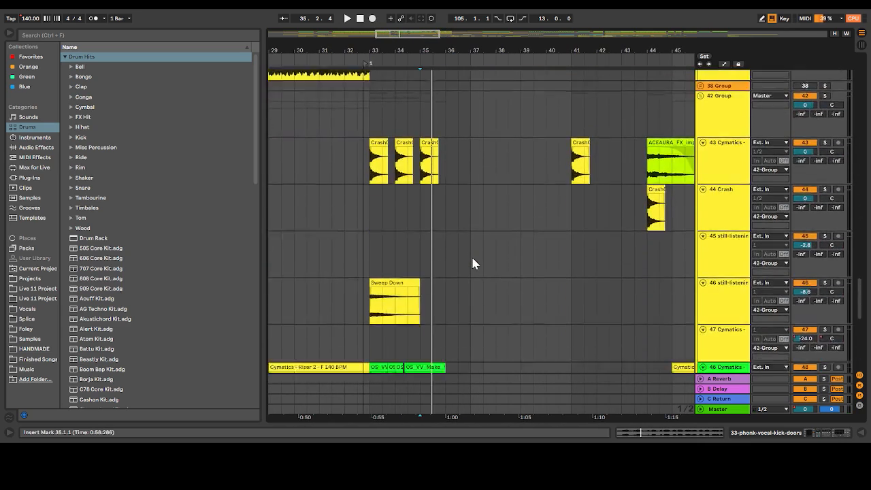
{"action": "left_click", "coordinate": [370, 254]}
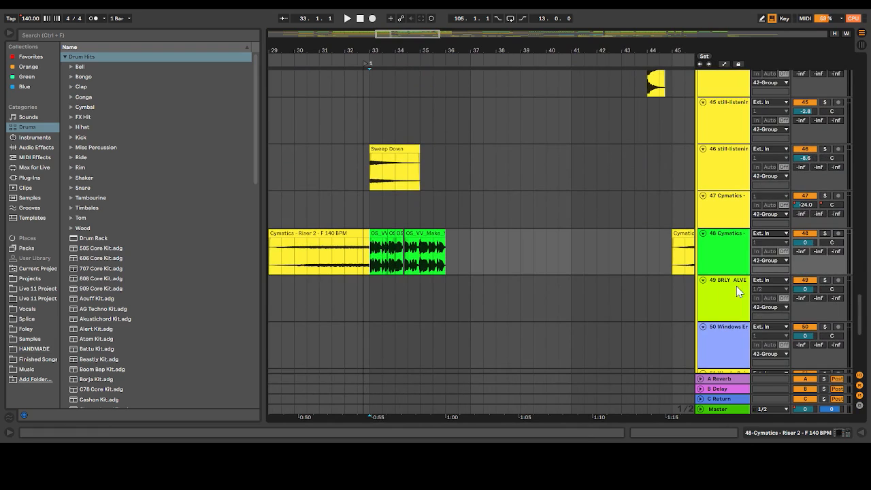
{"action": "left_click_drag", "start_coordinate": [382, 36], "coordinate": [391, 93]}
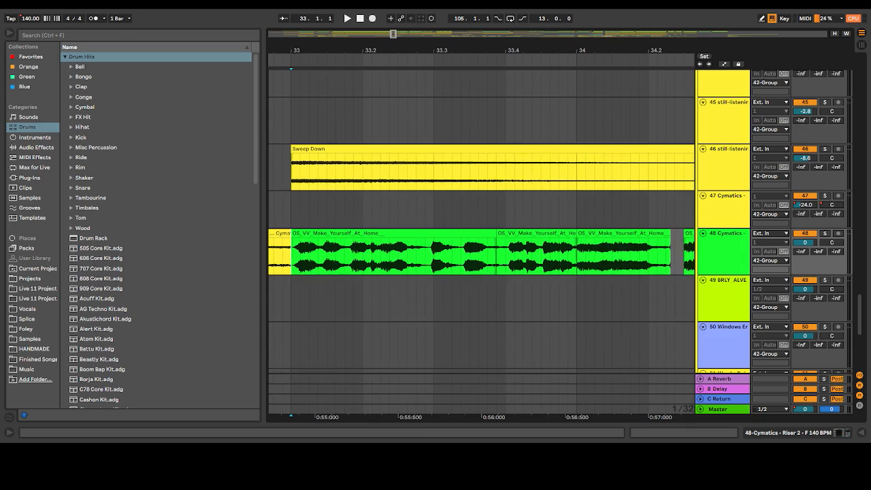
{"action": "left_click", "coordinate": [340, 232]}
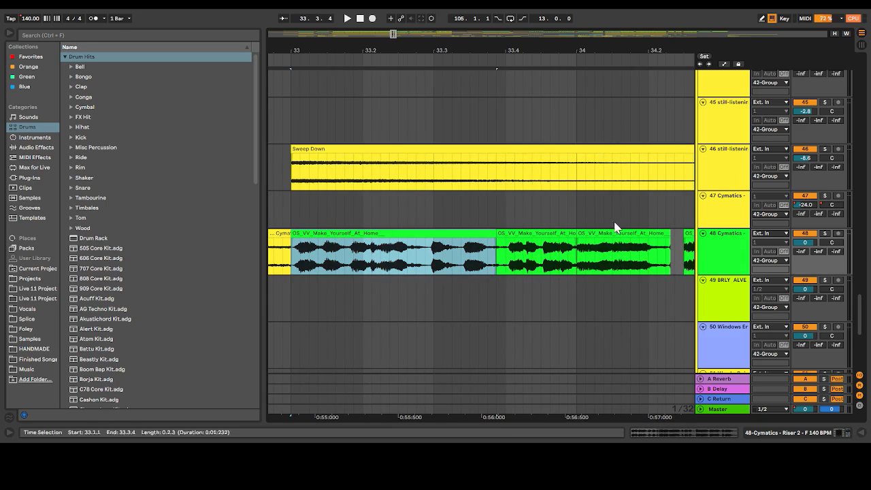
{"action": "left_click", "coordinate": [292, 216]}
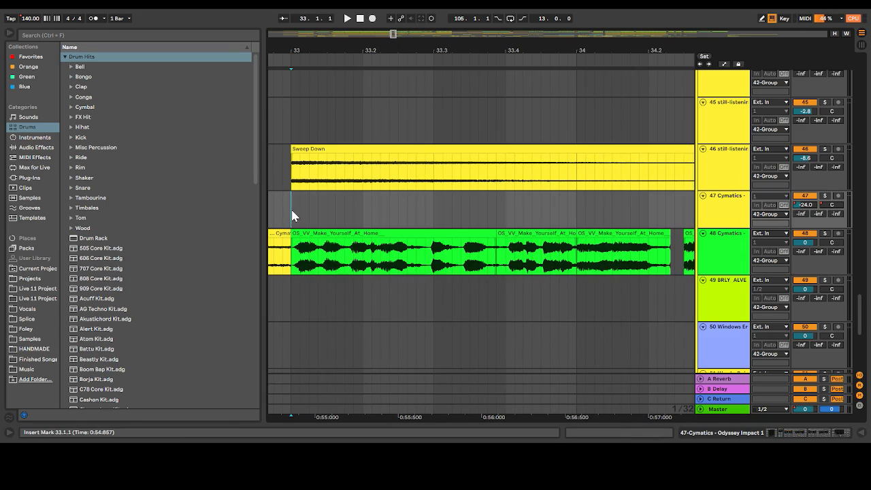
Solo track 48 and play its vocal clips from bar 33 while viewing its Compressor and Distort devices
{"action": "left_click", "coordinate": [827, 234]}
{"action": "key", "text": "space"}
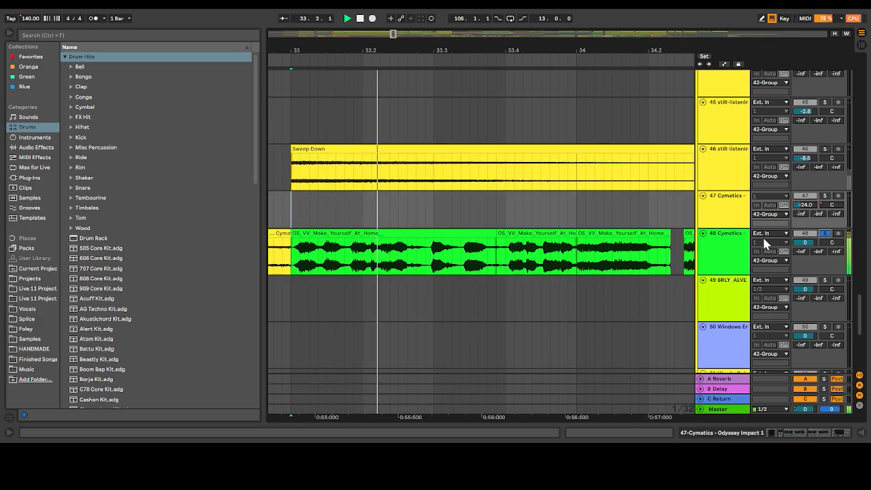
{"action": "double_click", "coordinate": [734, 245]}
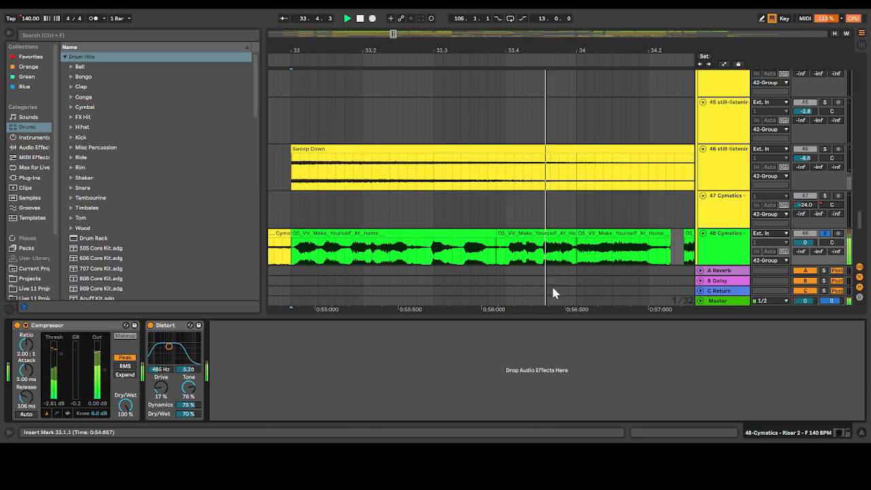
{"action": "left_click", "coordinate": [586, 312]}
{"action": "left_click_drag", "start_coordinate": [578, 315], "coordinate": [576, 381]}
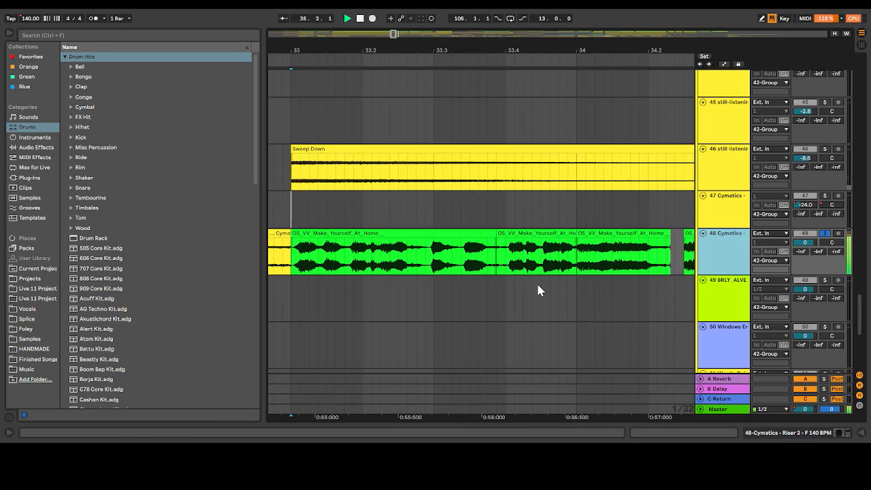
Play track 48's OS_VV_Make_Yourself_At_Home clips soloed from bar 34, then unsolo the track
{"action": "left_click", "coordinate": [393, 35]}
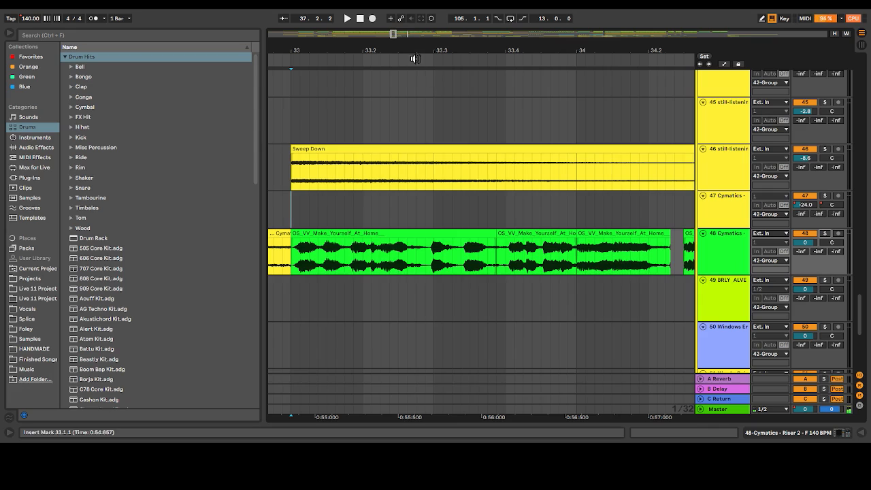
{"action": "left_click_drag", "start_coordinate": [397, 34], "coordinate": [400, 29]}
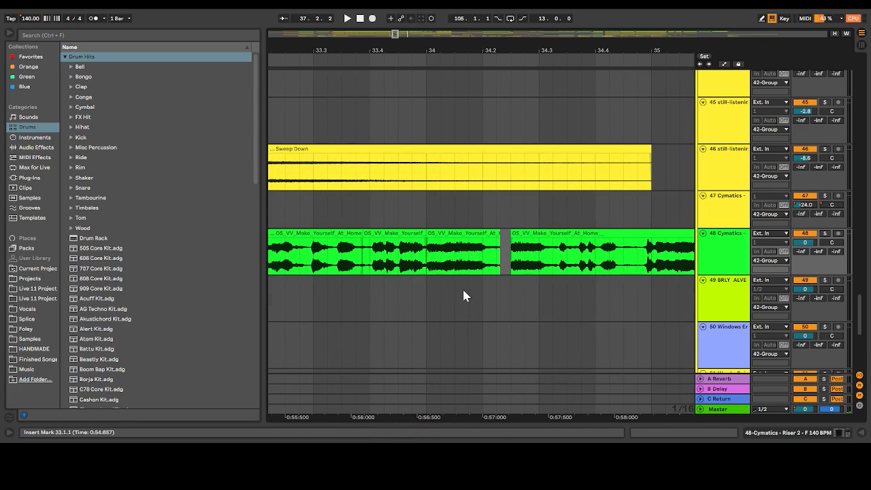
{"action": "left_click", "coordinate": [828, 237]}
{"action": "key", "text": "space"}
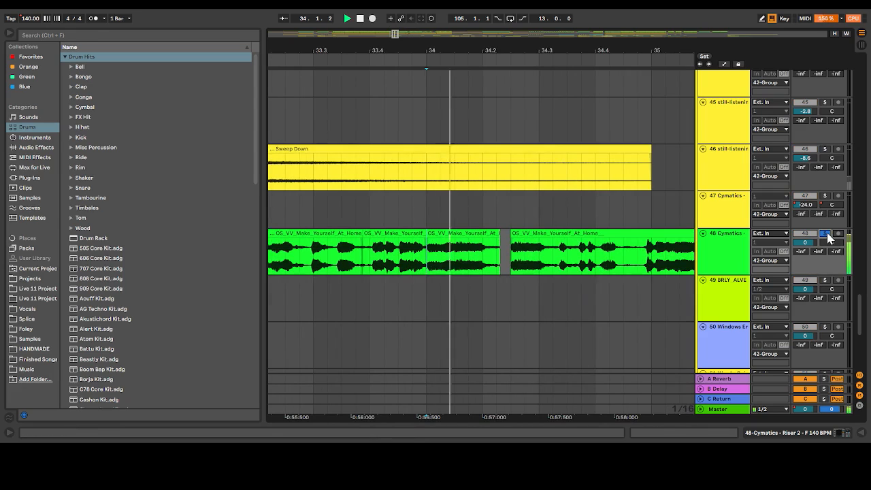
{"action": "left_click", "coordinate": [828, 237]}
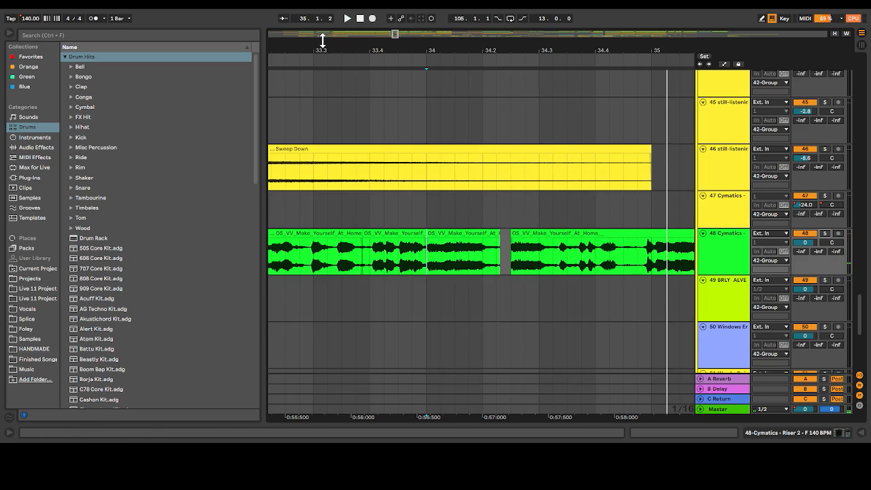
Return to track 33's phonk-vocal-kick-doors clips and play the full mix from bar 35 to about bar 41
{"action": "left_click_drag", "start_coordinate": [397, 35], "coordinate": [389, 33]}
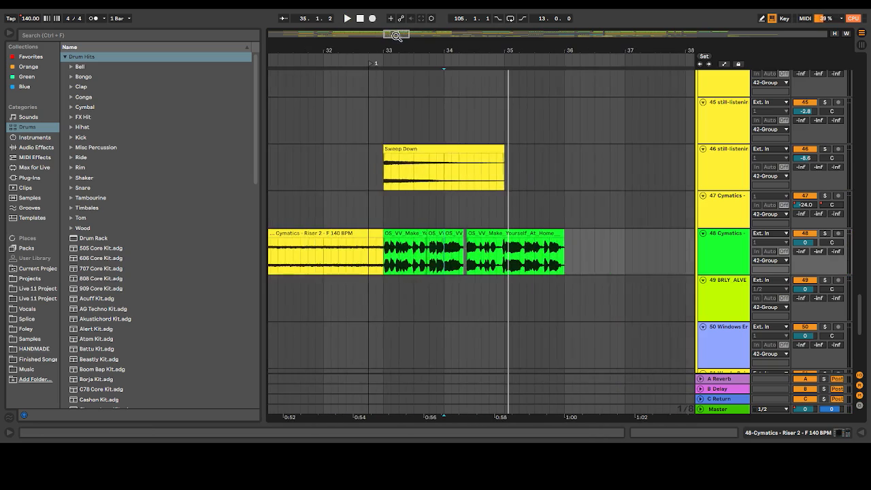
{"action": "scroll", "coordinate": [388, 204], "scroll_direction": "down", "scroll_amount": 5}
{"action": "scroll", "coordinate": [388, 207], "scroll_direction": "up", "scroll_amount": 5}
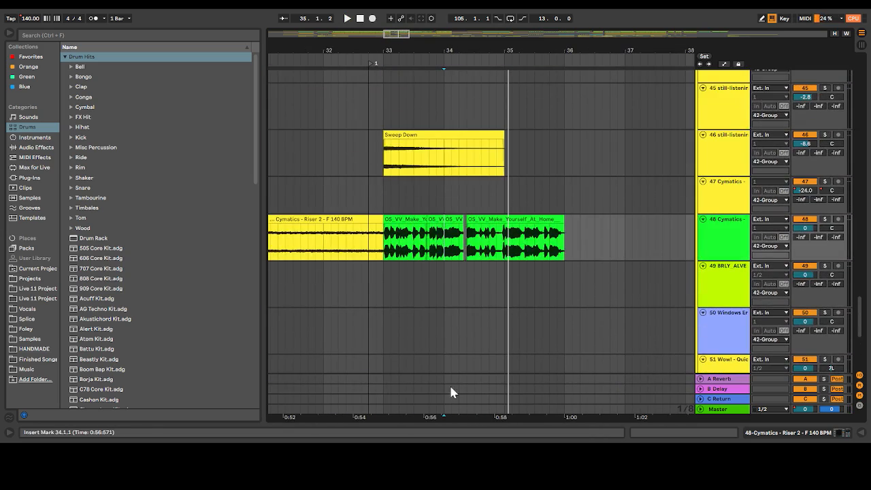
{"action": "scroll", "coordinate": [509, 238], "scroll_direction": "up", "scroll_amount": 10}
{"action": "scroll", "coordinate": [418, 298], "scroll_direction": "up", "scroll_amount": 5}
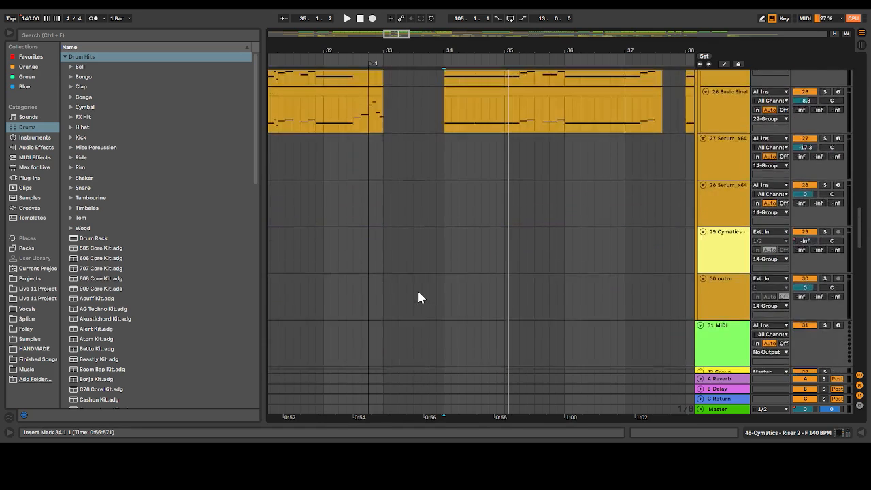
{"action": "scroll", "coordinate": [418, 297], "scroll_direction": "down", "scroll_amount": 5}
{"action": "key", "text": "space"}
{"action": "left_click", "coordinate": [509, 238]}
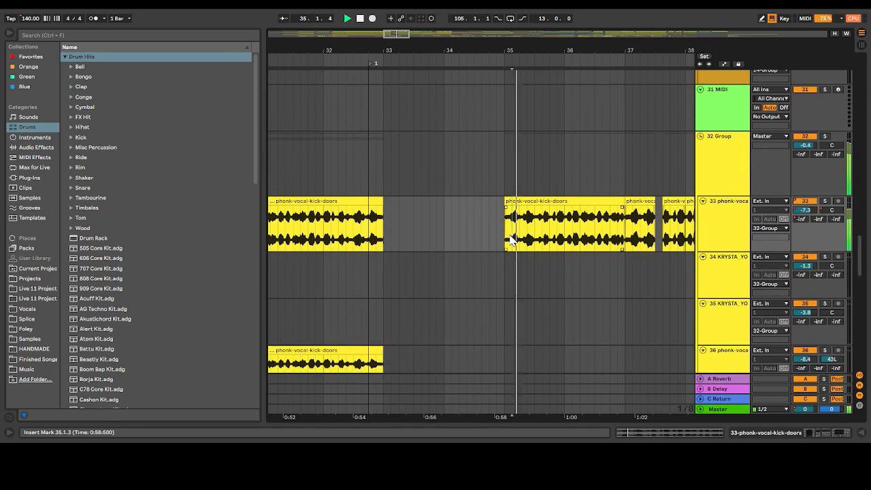
{"action": "left_click_drag", "start_coordinate": [397, 33], "coordinate": [415, 32]}
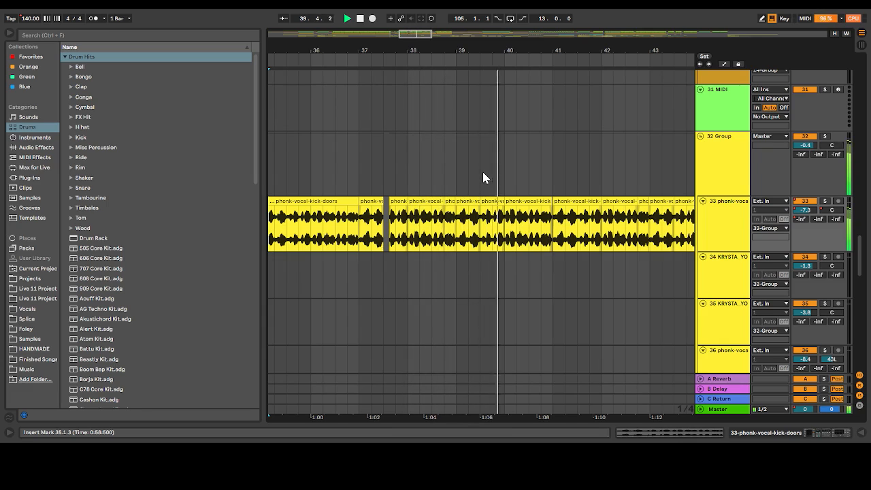
{"action": "left_click_drag", "start_coordinate": [419, 37], "coordinate": [433, 36]}
{"action": "key", "text": "space"}
Bring track 45's still-listening-gentleman clips around bars 49 to 53 into view and place the insert marker at bar 49
{"action": "scroll", "coordinate": [500, 146], "scroll_direction": "down", "scroll_amount": 1}
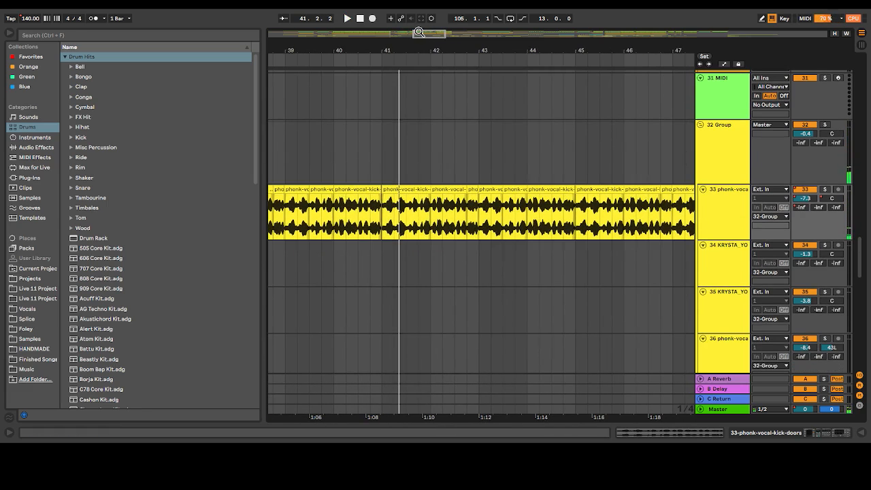
{"action": "scroll", "coordinate": [501, 147], "scroll_direction": "right", "scroll_amount": 3}
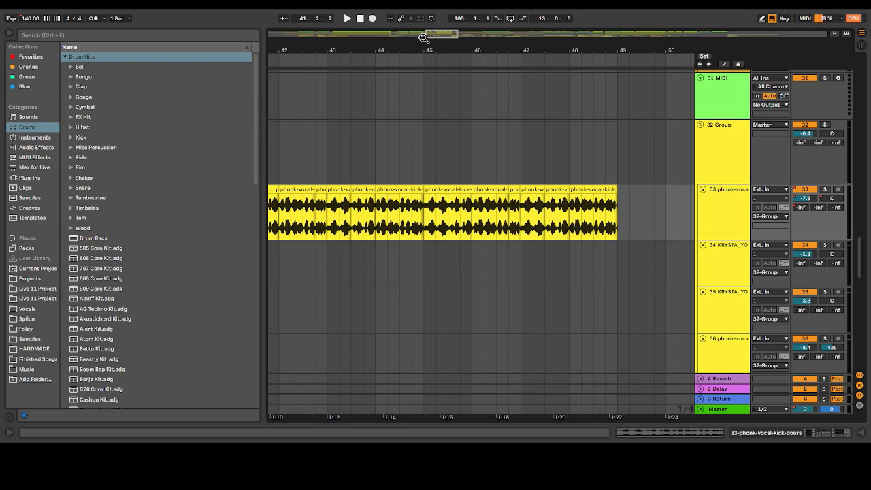
{"action": "left_click_drag", "start_coordinate": [435, 37], "coordinate": [444, 37]}
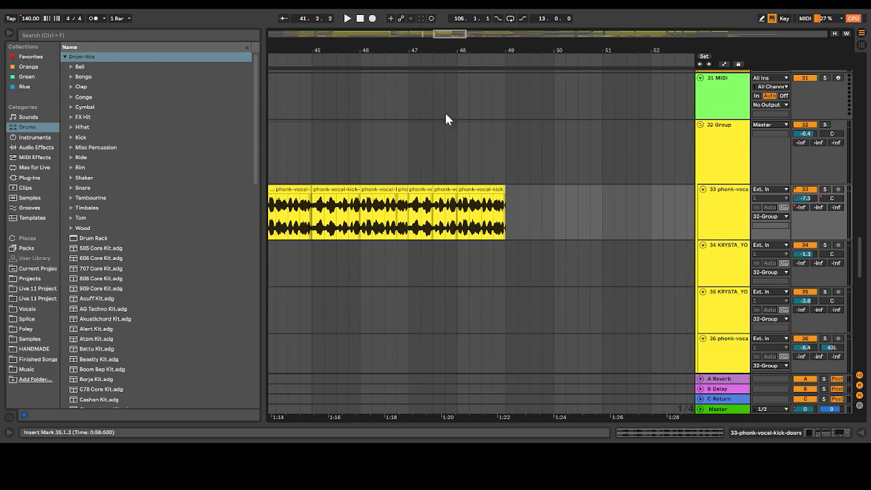
{"action": "scroll", "coordinate": [447, 144], "scroll_direction": "down", "scroll_amount": 10}
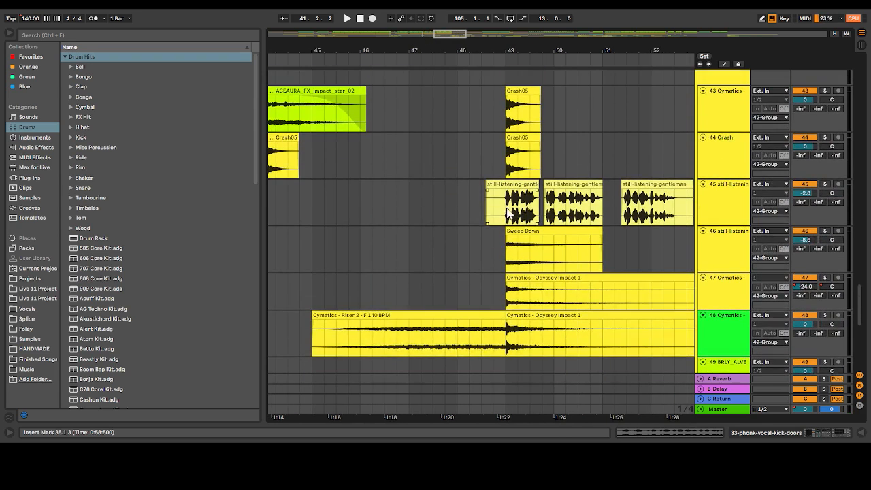
{"action": "left_click", "coordinate": [510, 213]}
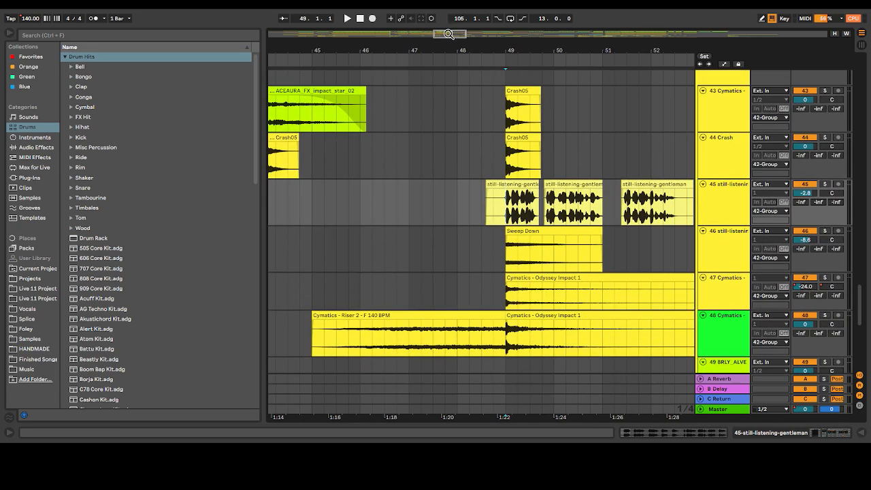
{"action": "left_click_drag", "start_coordinate": [449, 33], "coordinate": [461, 48]}
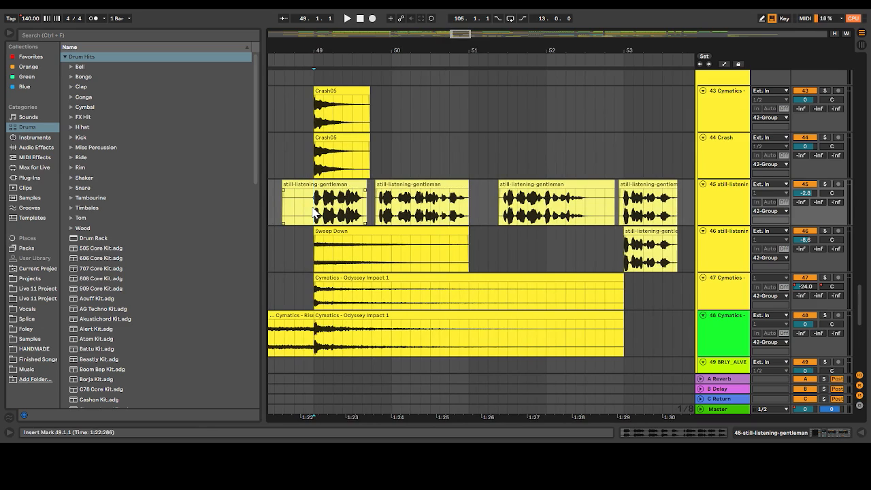
Solo track 45 and play its vocals from bar 49 while viewing its Compressor, Distort and Reverb devices
{"action": "left_click", "coordinate": [824, 185]}
{"action": "key", "text": "space"}
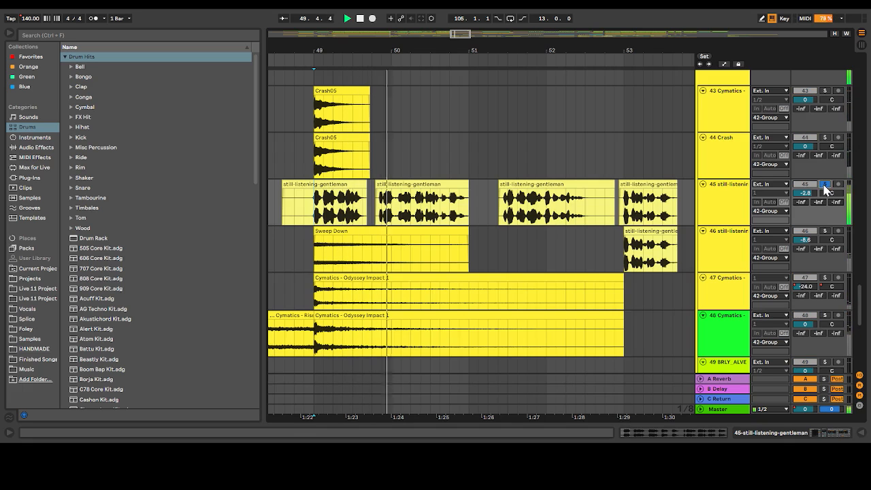
{"action": "double_click", "coordinate": [722, 209]}
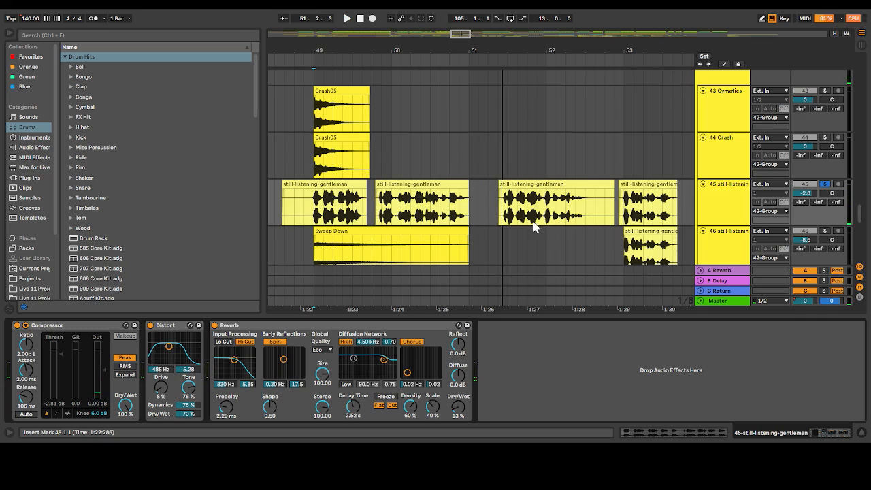
Play track 45's soloed vocals from the third clip in bar 51 through to bar 58, following them along the arrangement
{"action": "left_click", "coordinate": [501, 206]}
{"action": "key", "text": "space"}
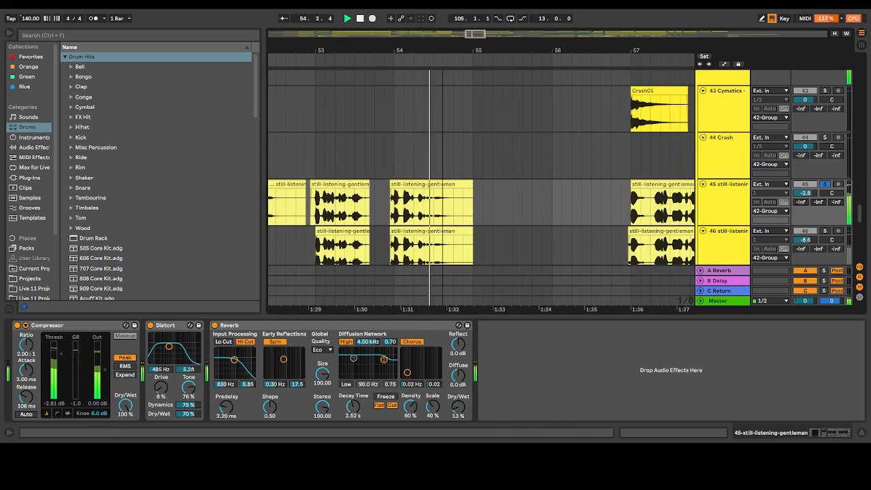
{"action": "left_click_drag", "start_coordinate": [474, 34], "coordinate": [481, 34]}
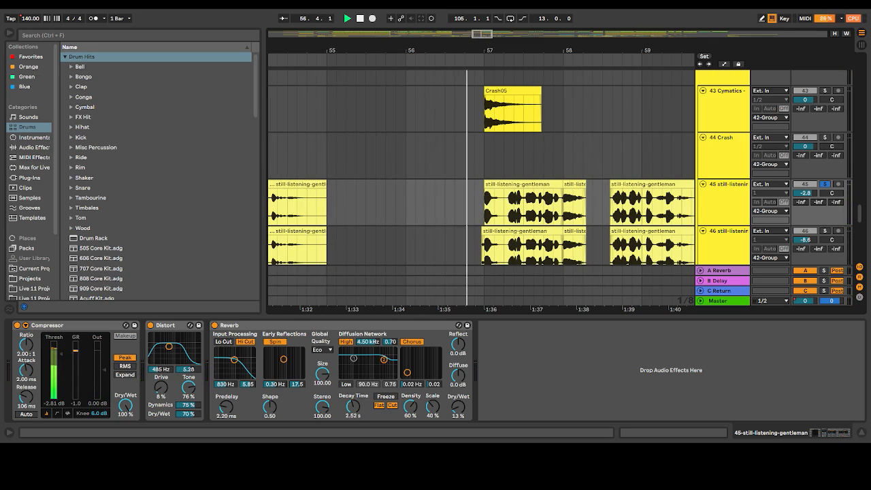
{"action": "left_click_drag", "start_coordinate": [480, 34], "coordinate": [491, 35]}
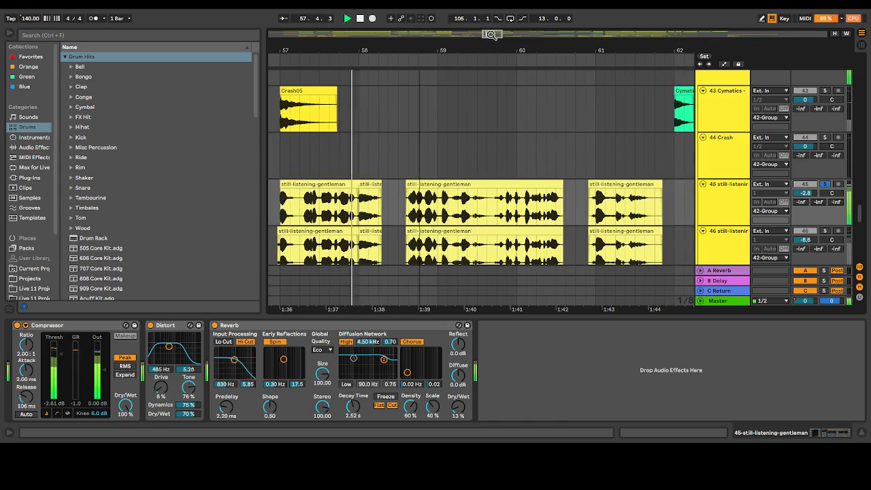
{"action": "scroll", "coordinate": [461, 82], "scroll_direction": "down", "scroll_amount": 2}
{"action": "key", "text": "space"}
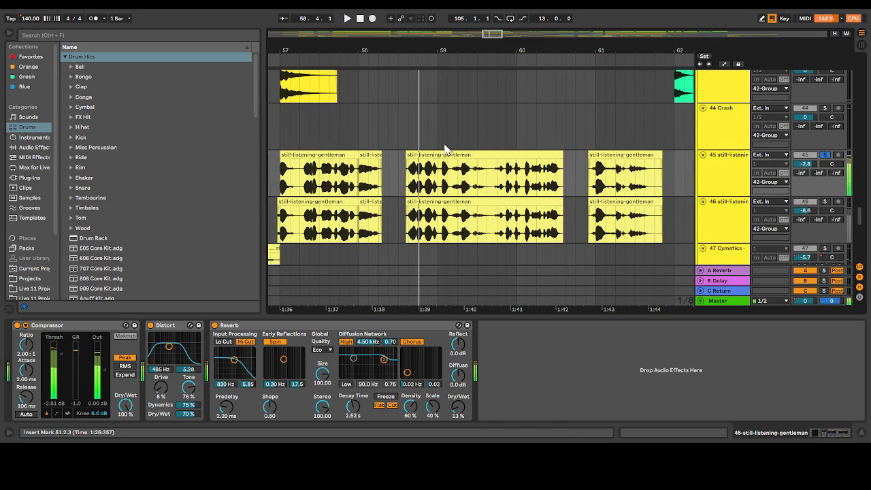
Open the clip settings of track 46's doubled vocal starting in bar 58 and play that track soloed
{"action": "left_click", "coordinate": [409, 186]}
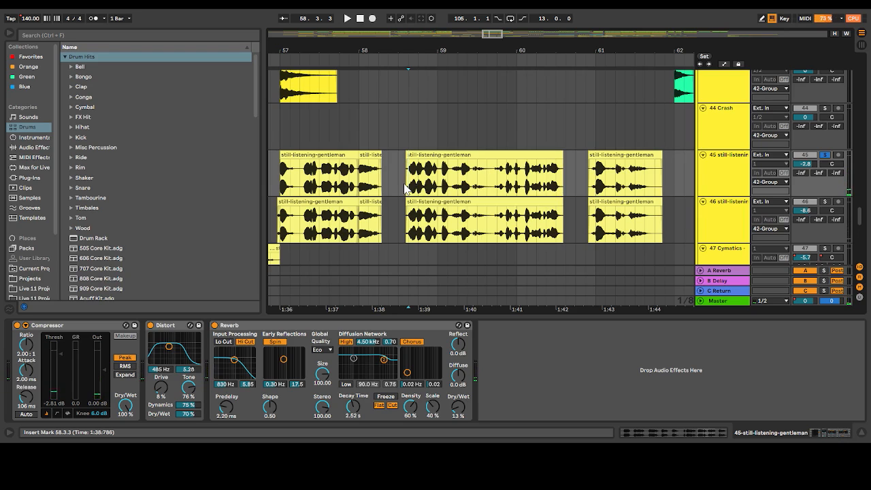
{"action": "double_click", "coordinate": [418, 202]}
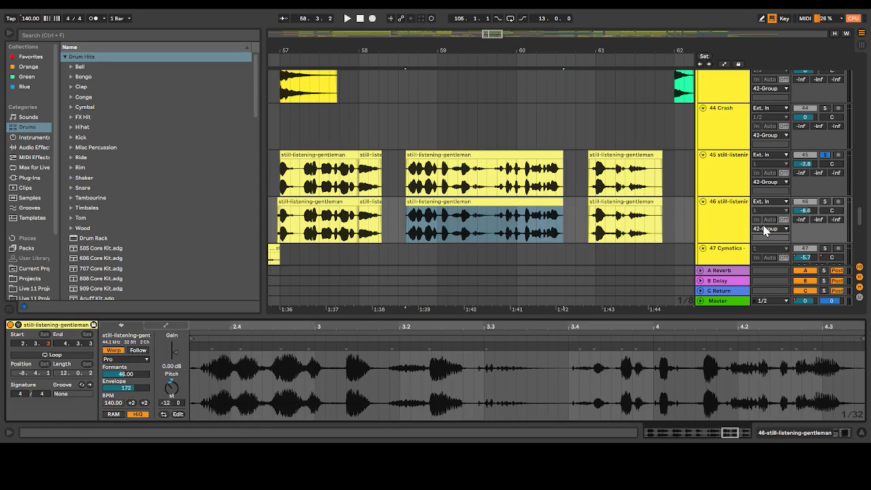
{"action": "left_click", "coordinate": [825, 202]}
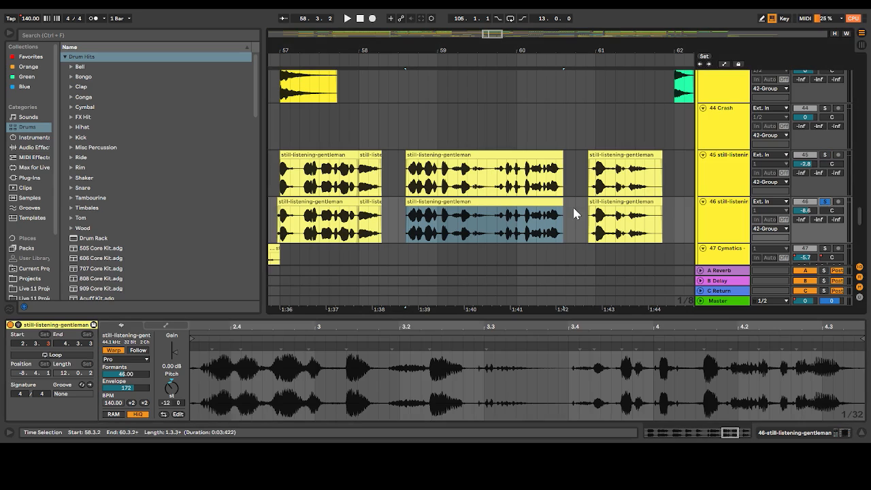
{"action": "key", "text": "space"}
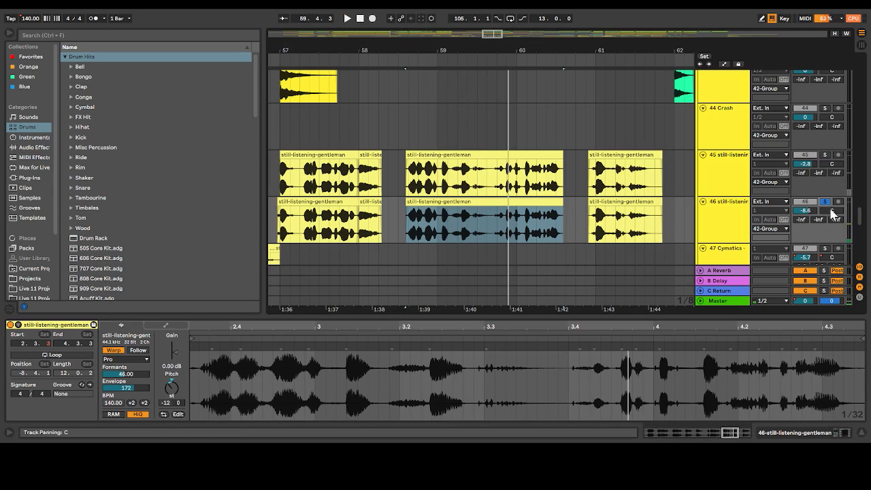
Compare the vocals on tracks 45 and 46 from bar 58, adding one solo after the other, then unsolo both
{"action": "key", "text": "space"}
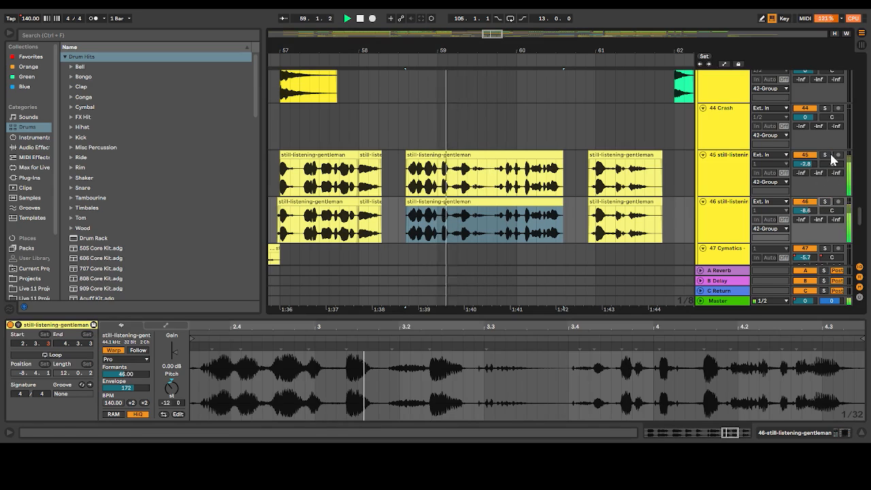
{"action": "left_click", "coordinate": [825, 155]}
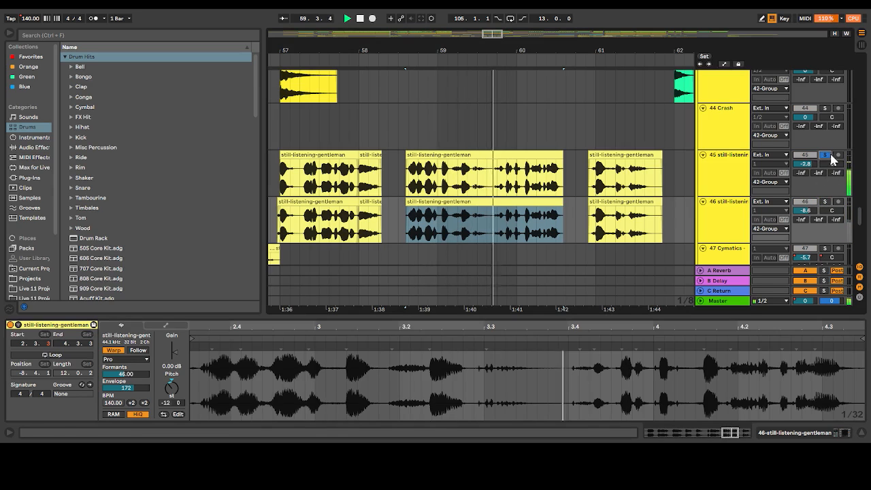
{"action": "left_click", "coordinate": [826, 202], "text": "ctrl"}
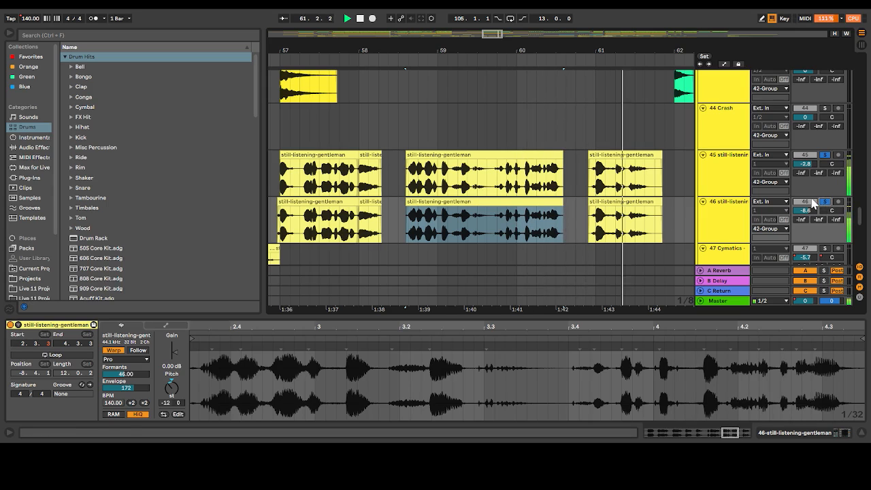
{"action": "left_click", "coordinate": [410, 189]}
{"action": "key", "text": "space"}
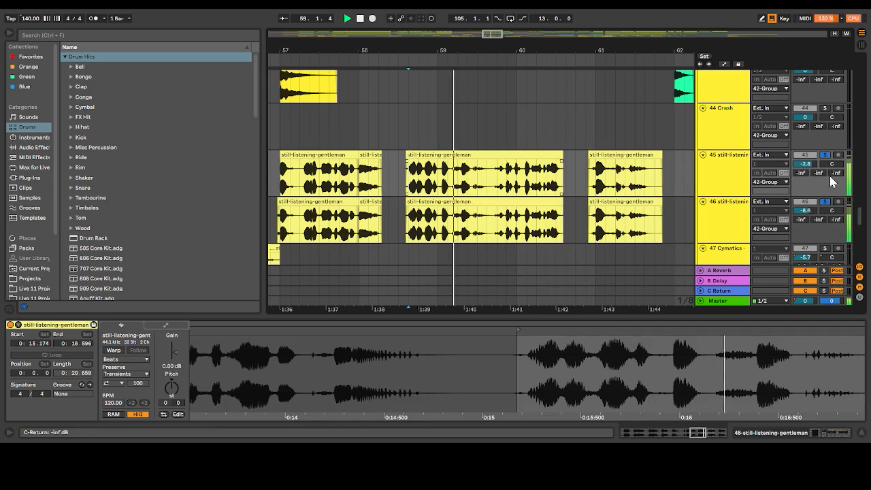
{"action": "key", "text": "space"}
{"action": "left_click", "coordinate": [827, 202]}
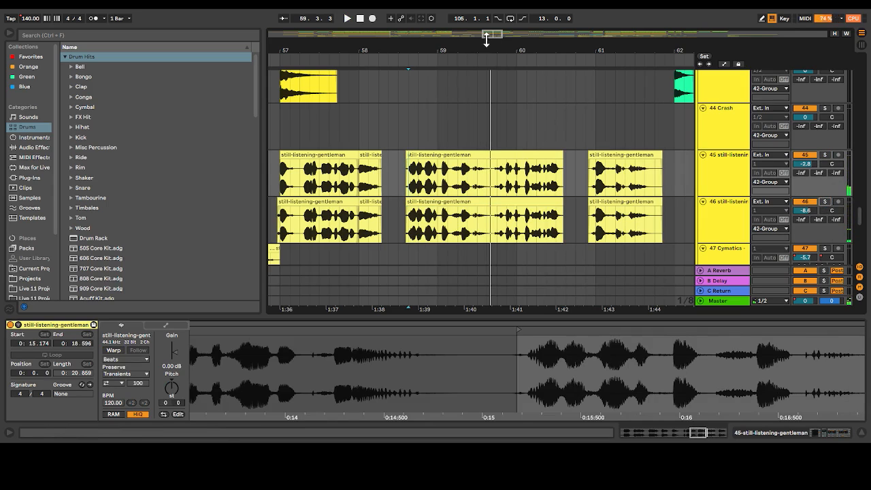
Play the full mix from just before bar 57, then place the insert marker in track 47's chopped vocal clips at bar 55
{"action": "scroll", "coordinate": [366, 146], "scroll_direction": "left", "scroll_amount": 3}
{"action": "left_click", "coordinate": [367, 146]}
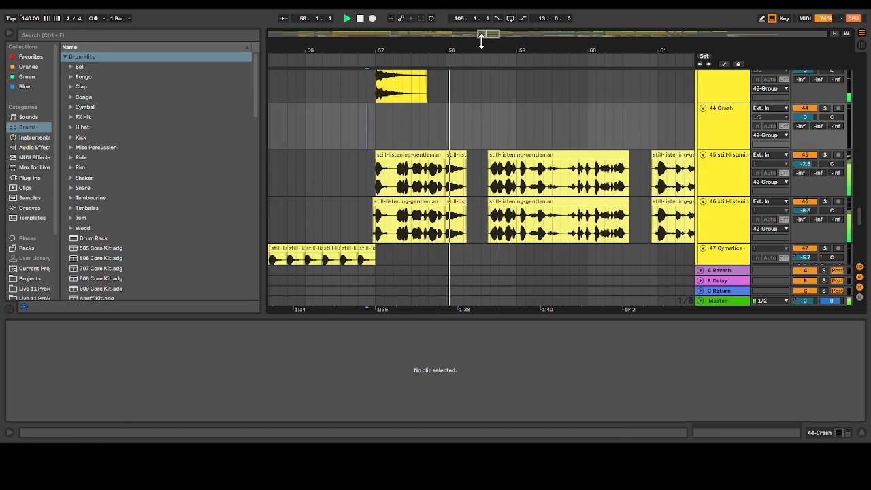
{"action": "left_click_drag", "start_coordinate": [481, 51], "coordinate": [588, 45]}
{"action": "scroll", "coordinate": [441, 117], "scroll_direction": "down", "scroll_amount": 2}
{"action": "left_click", "coordinate": [383, 204]}
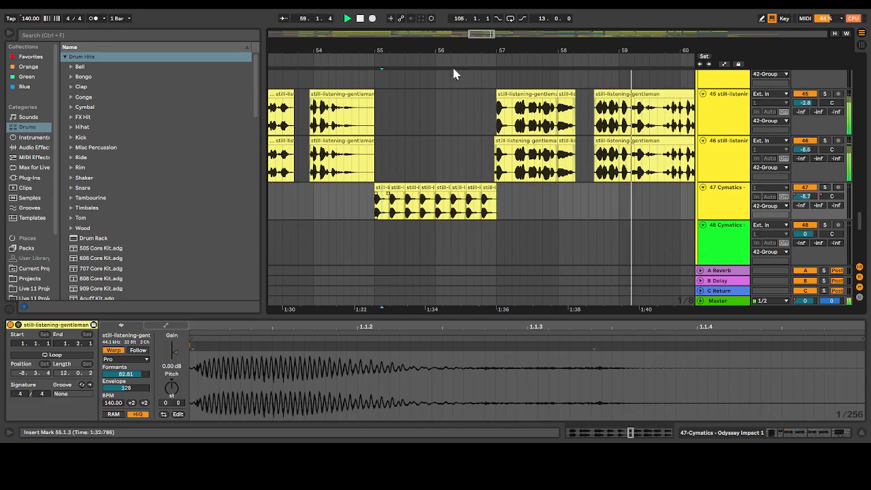
Play track 47's chopped vocals from bar 55 with the track soloed, then unsolo it
{"action": "key", "text": "space"}
{"action": "key", "text": "space"}
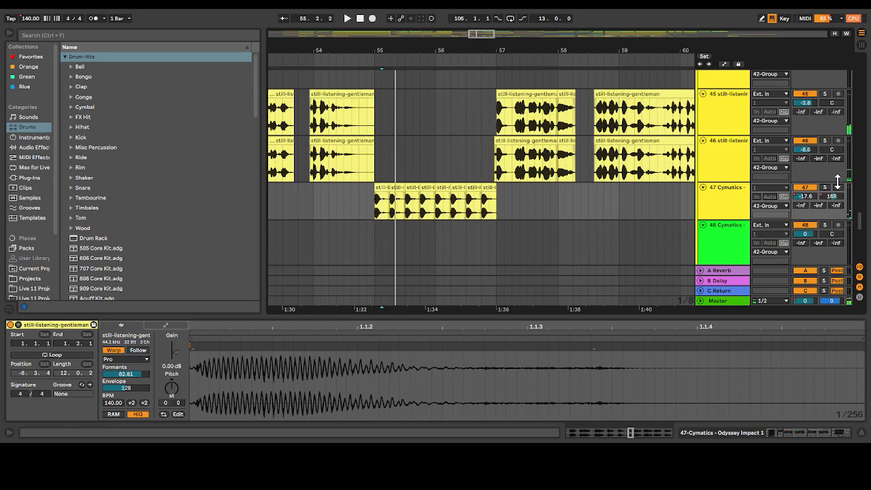
{"action": "key", "text": "space"}
{"action": "left_click", "coordinate": [376, 213]}
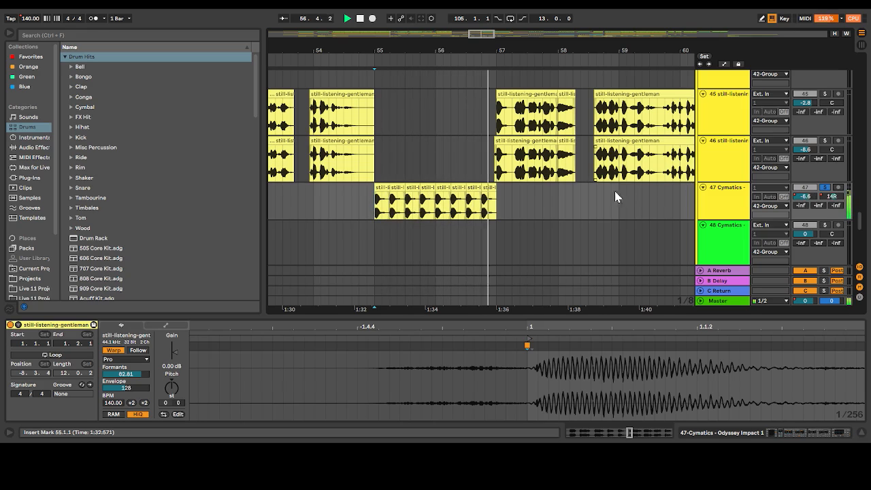
{"action": "left_click", "coordinate": [826, 188]}
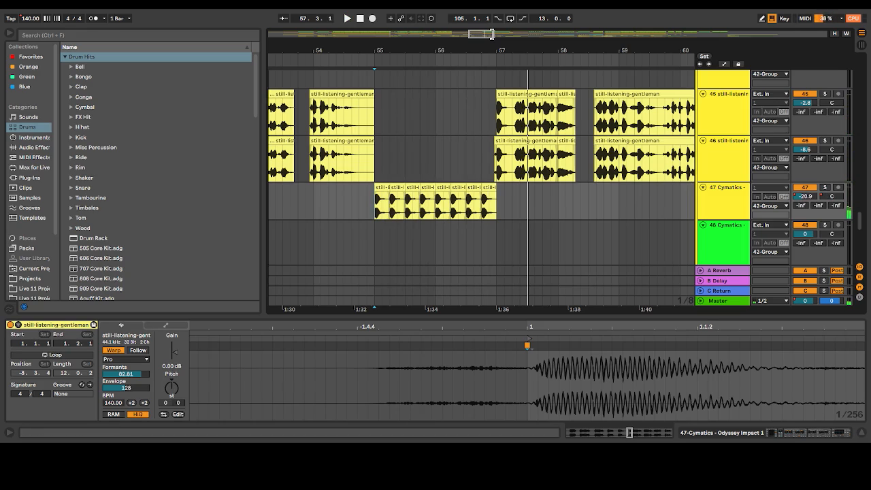
Play the full mix from the middle of bar 55, then from track 45's vocal clip at bar 54
{"action": "scroll", "coordinate": [539, 142], "scroll_direction": "left", "scroll_amount": 2}
{"action": "left_click", "coordinate": [441, 159]}
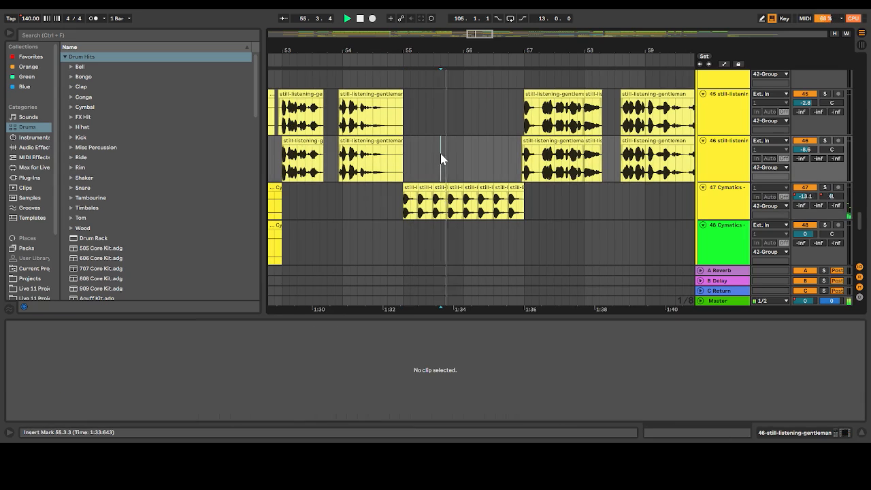
{"action": "key", "text": "space"}
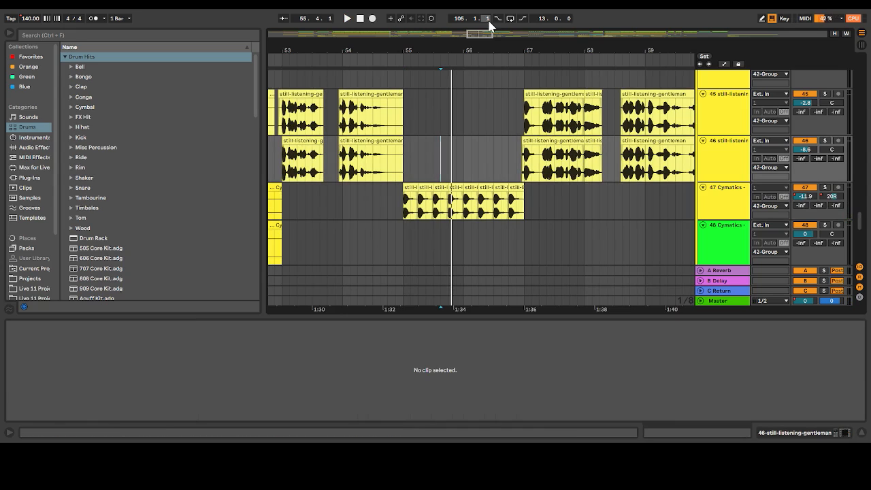
{"action": "left_click_drag", "start_coordinate": [483, 35], "coordinate": [480, 23]}
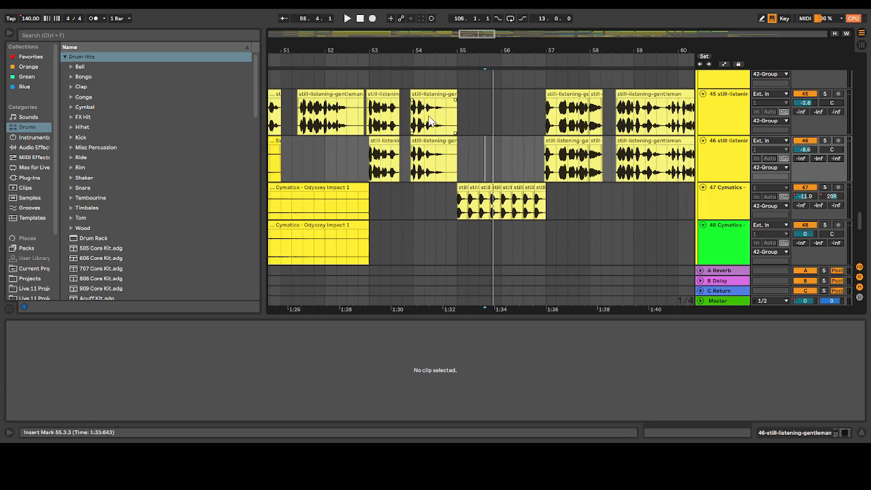
{"action": "left_click", "coordinate": [411, 124]}
{"action": "key", "text": "space"}
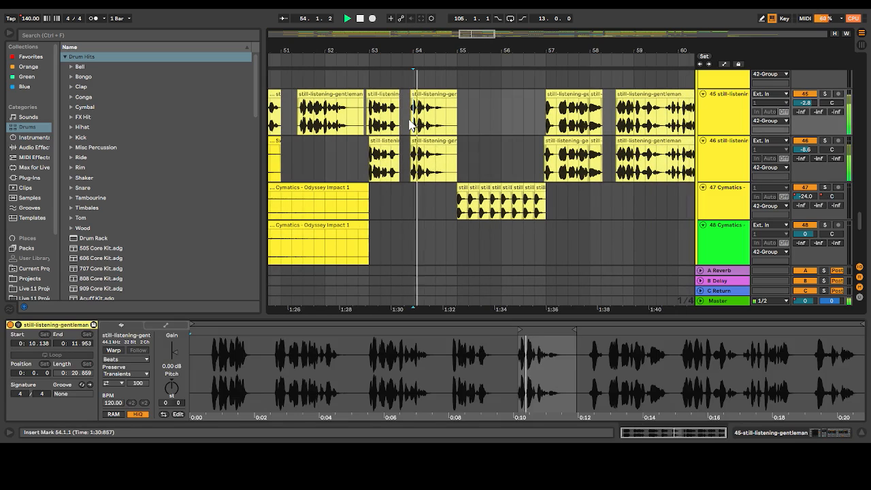
Play the full mix from track 45's vocal clip in bar 51, then from its first vocal at bar 49
{"action": "left_click", "coordinate": [297, 124]}
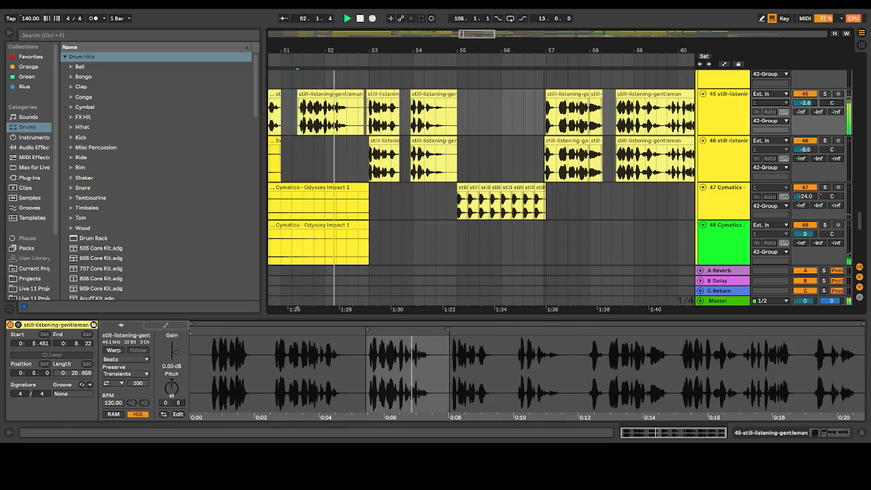
{"action": "left_click_drag", "start_coordinate": [477, 33], "coordinate": [464, 29]}
{"action": "left_click", "coordinate": [359, 124]}
{"action": "key", "text": "space"}
{"action": "key", "text": "space"}
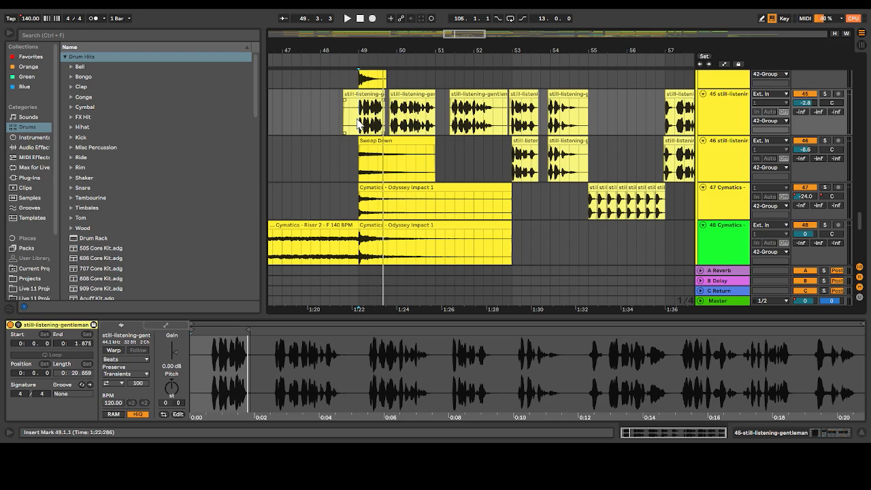
{"action": "key", "text": "space"}
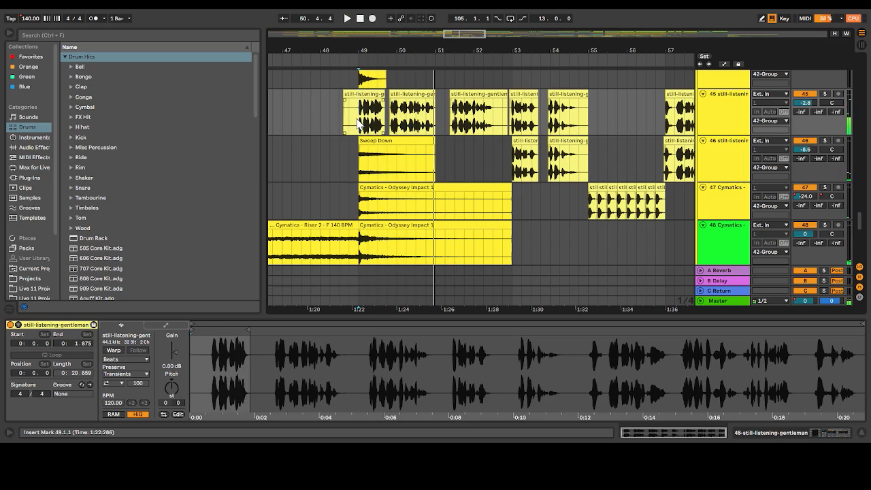
Play the full mix from bar 51 through bar 57, following the vocals on tracks 45 and 46 along the arrangement
{"action": "left_click", "coordinate": [435, 121]}
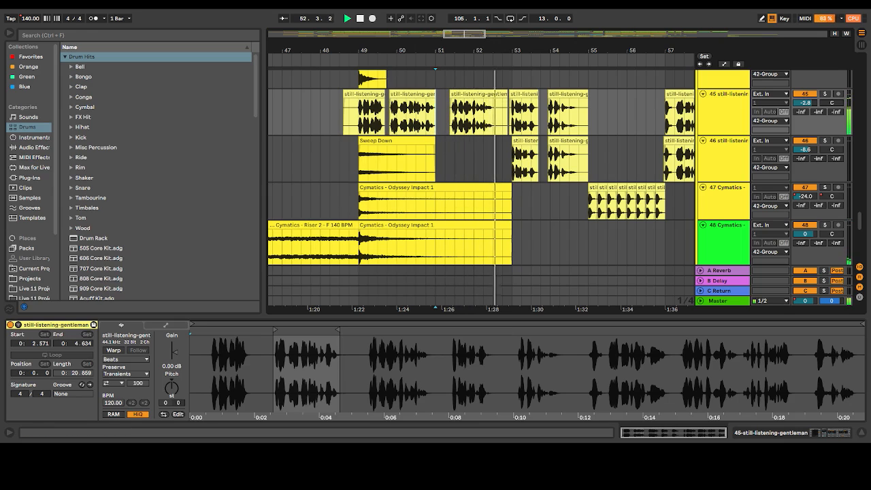
{"action": "left_click_drag", "start_coordinate": [475, 33], "coordinate": [489, 31]}
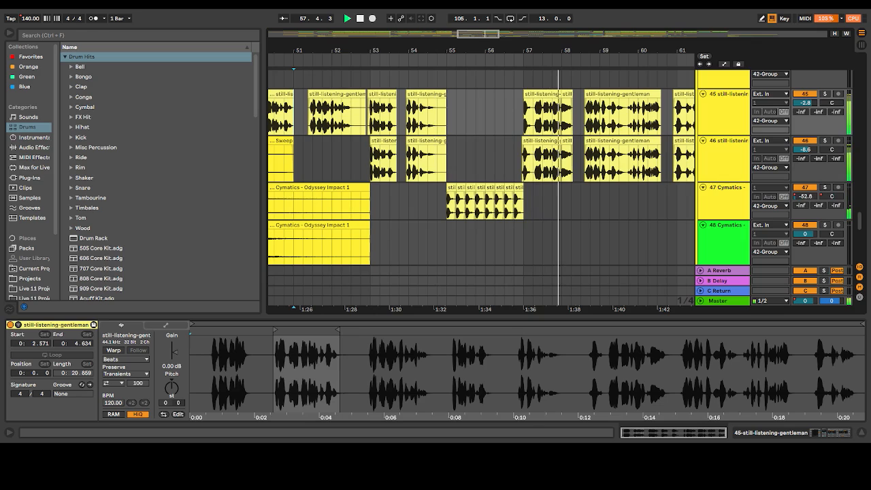
{"action": "key", "text": "space"}
Look through the tracks across bars 51 to 61, from the empty audio tracks up to the drum rack and the Serum layers
{"action": "left_click", "coordinate": [512, 116]}
{"action": "scroll", "coordinate": [505, 118], "scroll_direction": "up", "scroll_amount": 10}
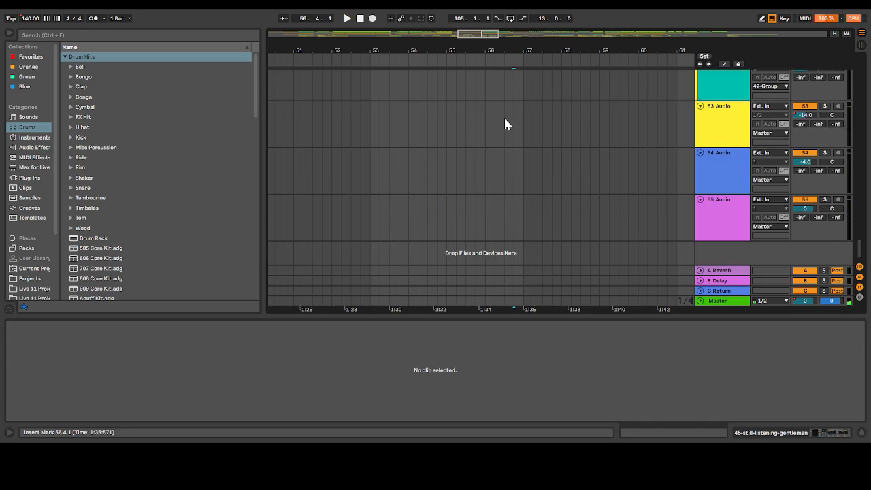
{"action": "left_click", "coordinate": [427, 198]}
{"action": "key", "text": "space"}
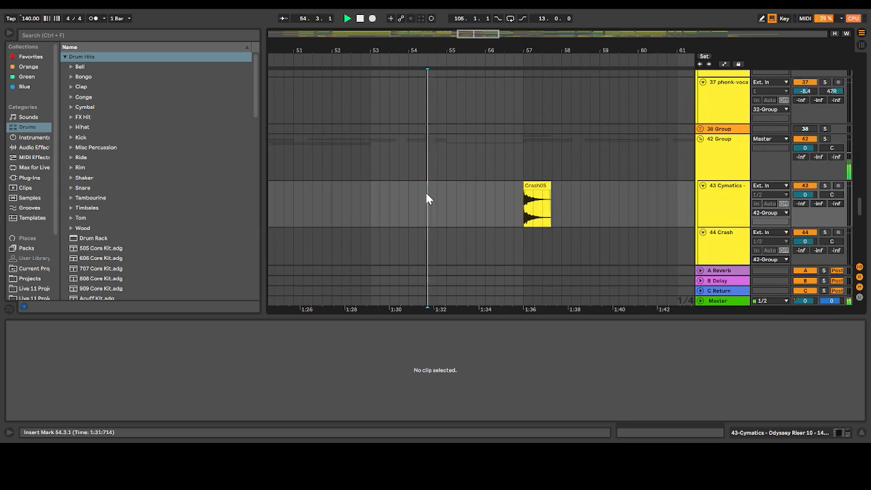
{"action": "scroll", "coordinate": [427, 198], "scroll_direction": "up", "scroll_amount": 10}
{"action": "scroll", "coordinate": [427, 199], "scroll_direction": "up", "scroll_amount": 20}
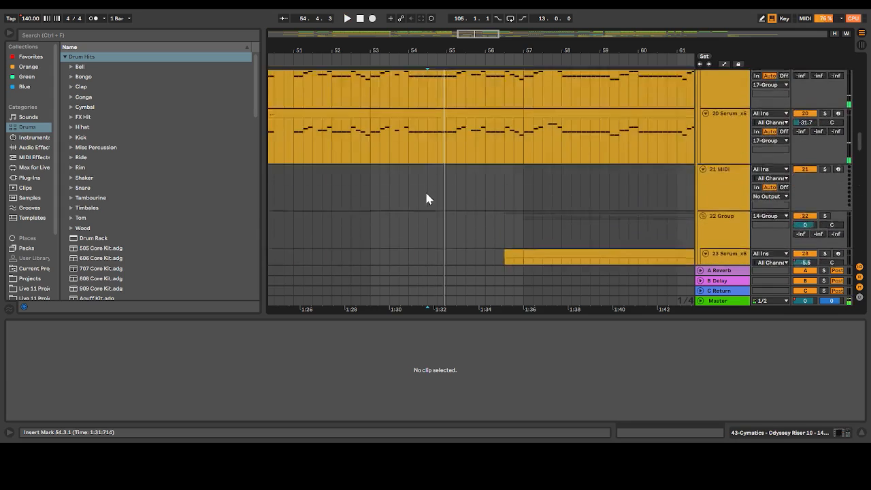
{"action": "scroll", "coordinate": [427, 196], "scroll_direction": "up", "scroll_amount": 5}
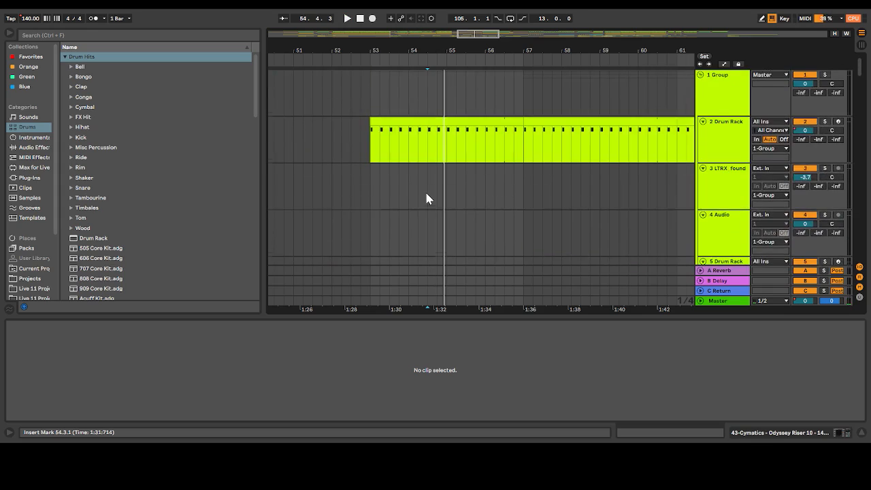
{"action": "scroll", "coordinate": [427, 195], "scroll_direction": "down", "scroll_amount": 15}
{"action": "scroll", "coordinate": [426, 198], "scroll_direction": "down", "scroll_amount": 8}
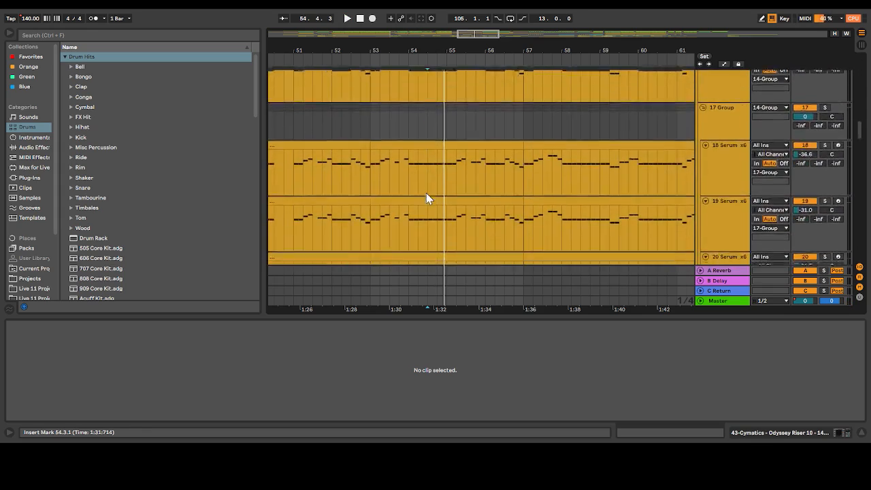
{"action": "scroll", "coordinate": [426, 198], "scroll_direction": "down", "scroll_amount": 6}
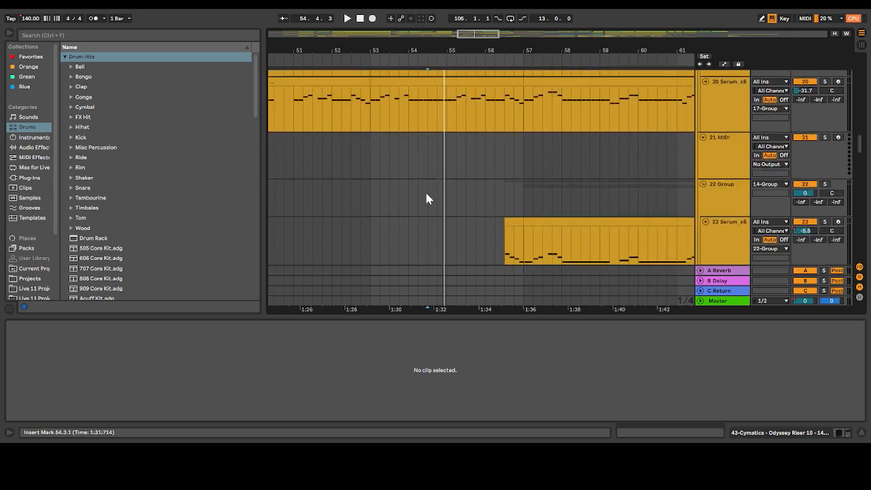
Play track 23's Serum layer from its clip start at 56.3.1, soloing the track and replaying the entry
{"action": "left_click", "coordinate": [506, 190]}
{"action": "key", "text": "space"}
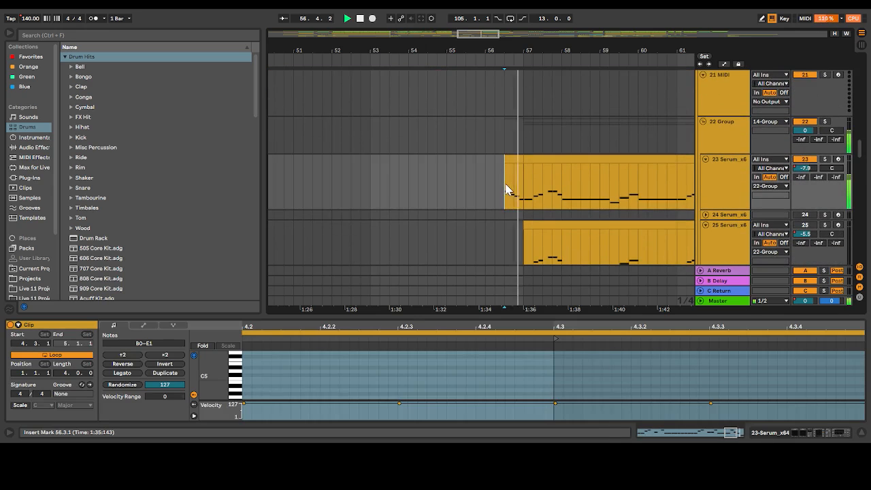
{"action": "left_click", "coordinate": [825, 160]}
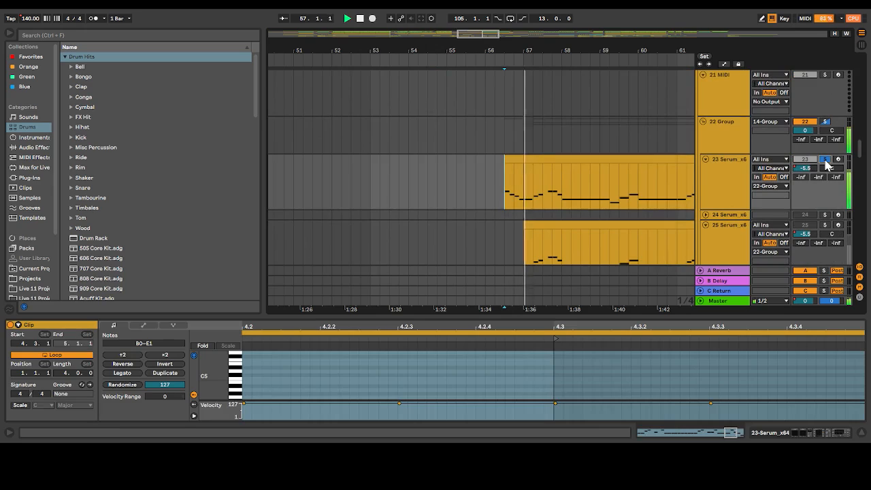
{"action": "key", "text": "space"}
{"action": "key", "text": "space"}
{"action": "key", "text": "space"}
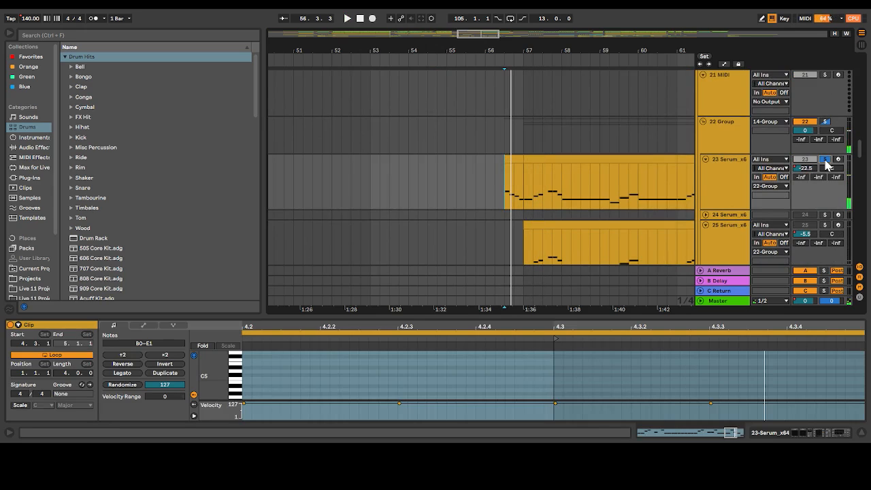
Show the automation lanes and display track 23's Track Volume automation around the clip's start at bar 56.3
{"action": "left_click", "coordinate": [724, 64]}
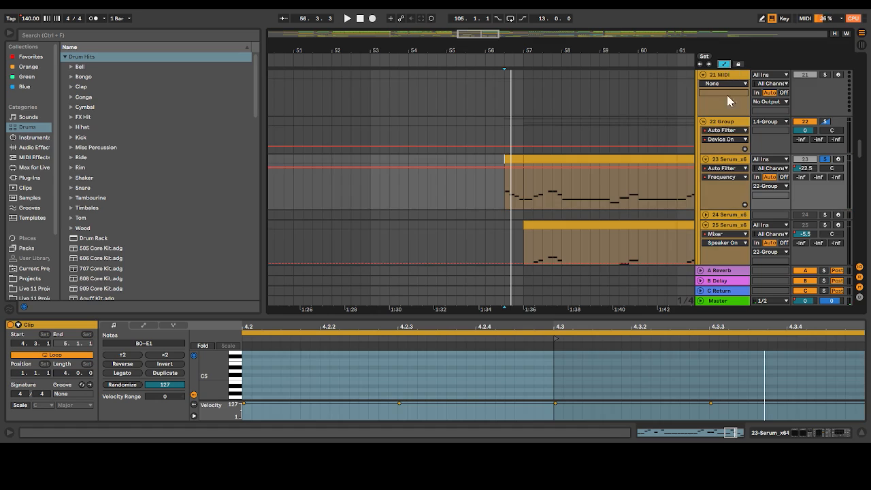
{"action": "left_click", "coordinate": [741, 168]}
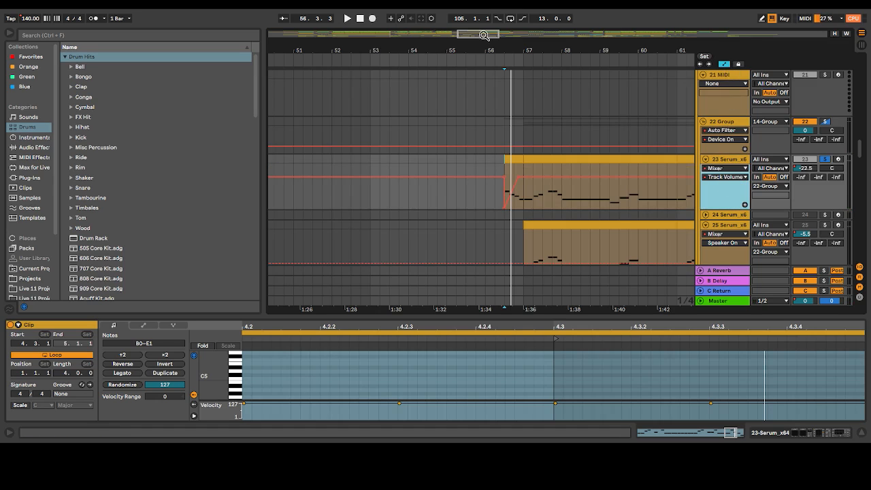
{"action": "left_click_drag", "start_coordinate": [491, 34], "coordinate": [488, 34]}
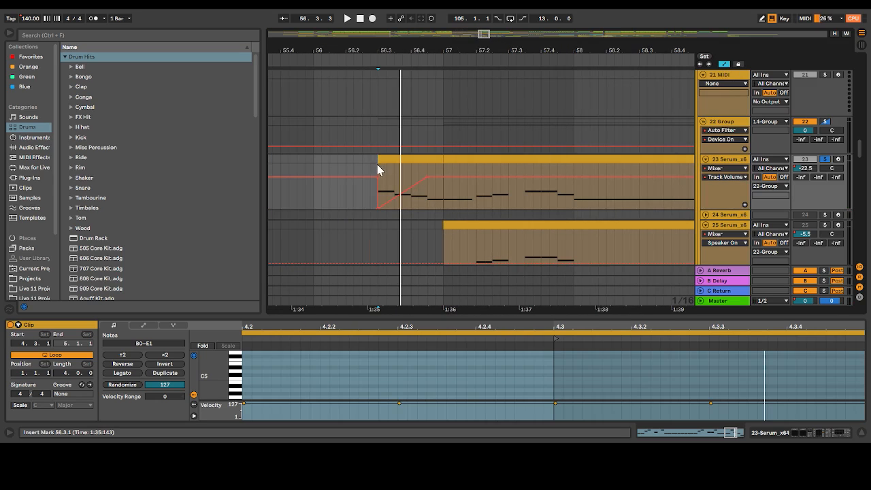
Play track 23's soloed volume fade-in from 56.3.1, then unsolo the track to hear it in the mix
{"action": "key", "text": "space"}
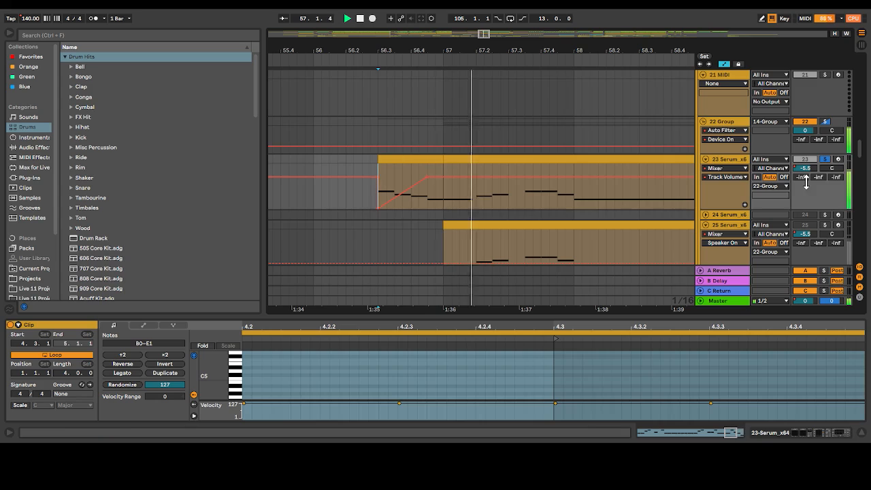
{"action": "left_click", "coordinate": [825, 160]}
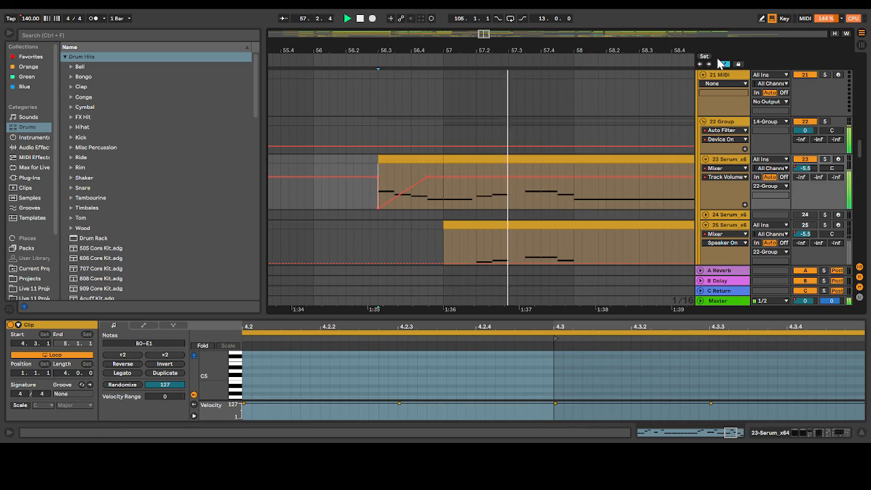
{"action": "key", "text": "space"}
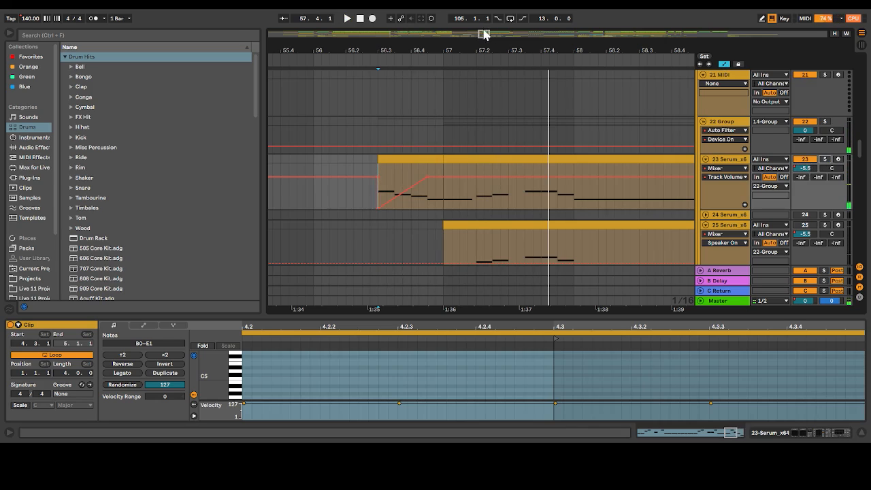
Look over the tracks across bars 47 to 63, from the drum and vocal chop tracks down to the Serum and vocal ambience layers
{"action": "left_click_drag", "start_coordinate": [483, 33], "coordinate": [483, 18]}
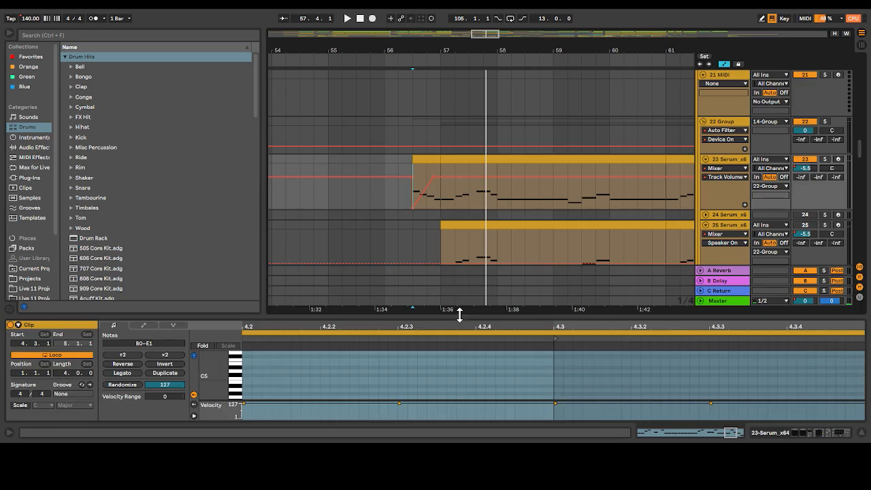
{"action": "left_click_drag", "start_coordinate": [460, 315], "coordinate": [460, 422]}
{"action": "scroll", "coordinate": [488, 87], "scroll_direction": "down", "scroll_amount": 3}
{"action": "left_click_drag", "start_coordinate": [495, 33], "coordinate": [495, 18]}
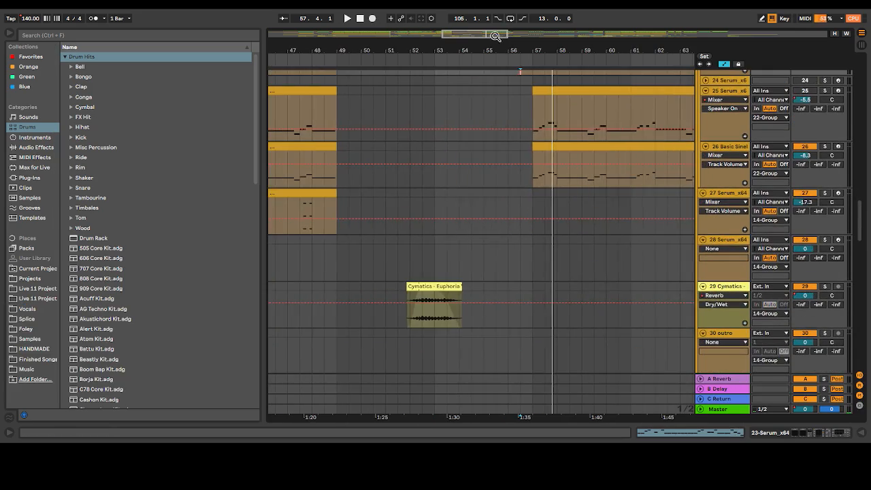
{"action": "scroll", "coordinate": [477, 146], "scroll_direction": "up", "scroll_amount": 6}
{"action": "scroll", "coordinate": [477, 146], "scroll_direction": "down", "scroll_amount": 1}
{"action": "scroll", "coordinate": [476, 146], "scroll_direction": "down", "scroll_amount": 8}
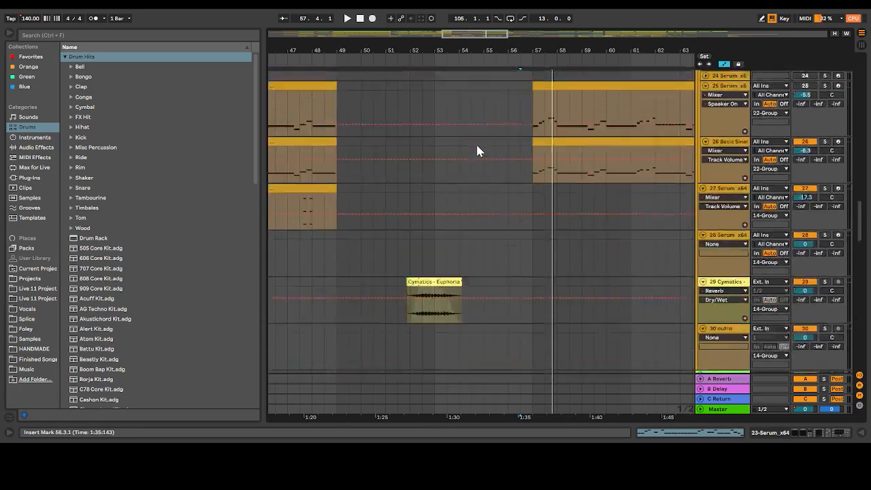
{"action": "scroll", "coordinate": [477, 146], "scroll_direction": "up", "scroll_amount": 7}
{"action": "scroll", "coordinate": [476, 146], "scroll_direction": "down", "scroll_amount": 8}
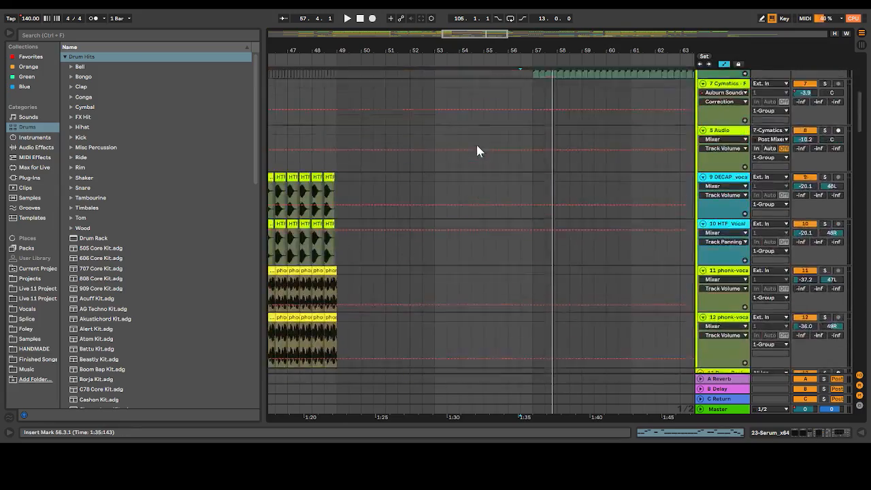
{"action": "scroll", "coordinate": [476, 145], "scroll_direction": "up", "scroll_amount": 9}
{"action": "scroll", "coordinate": [476, 145], "scroll_direction": "down", "scroll_amount": 3}
{"action": "scroll", "coordinate": [549, 151], "scroll_direction": "down", "scroll_amount": 5}
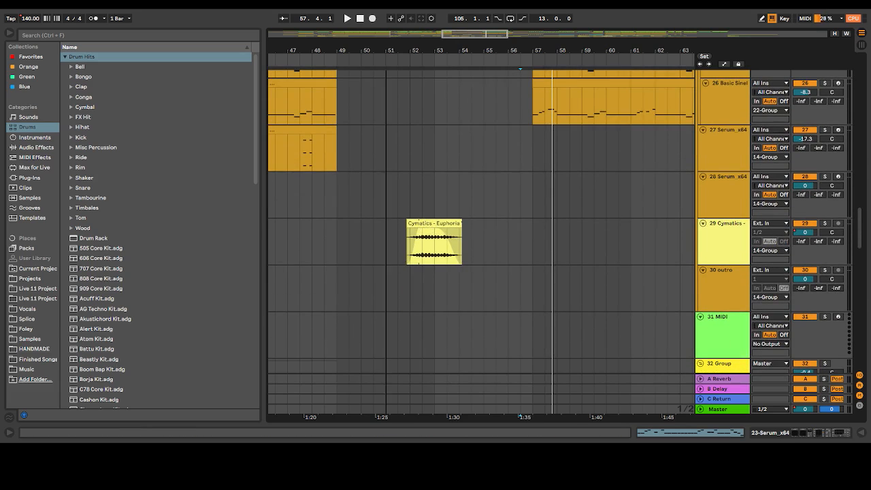
Open the device chain of track 29's Euphoria vocal ambience sample to examine its Reverb
{"action": "left_click_drag", "start_coordinate": [386, 51], "coordinate": [386, 88]}
{"action": "double_click", "coordinate": [734, 243]}
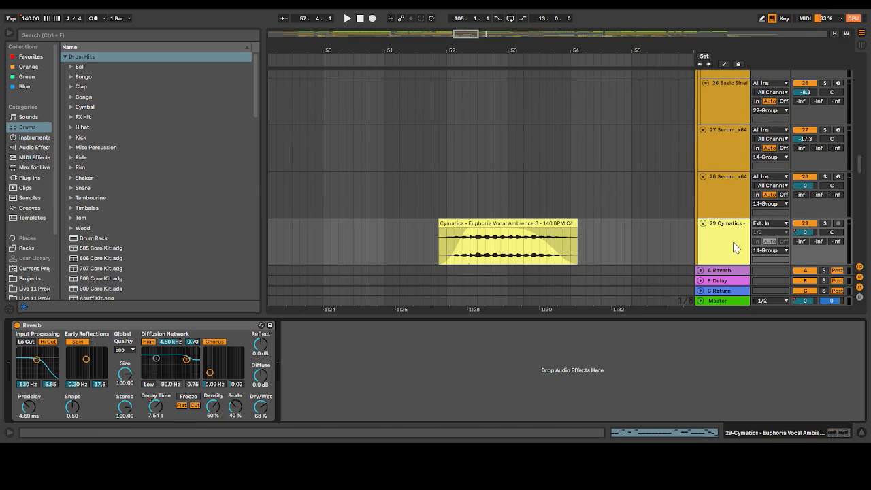
{"action": "left_click_drag", "start_coordinate": [467, 32], "coordinate": [458, 17]}
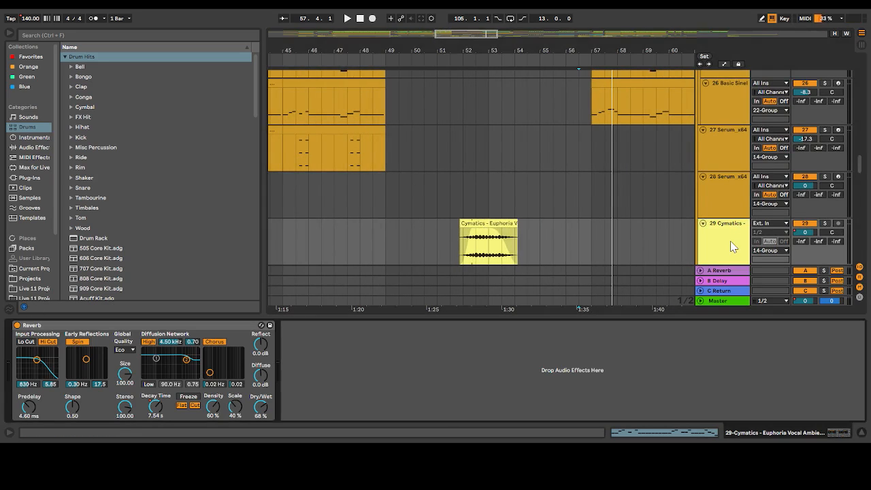
Open the device chain of track 27's Serum layer to examine its Serum and Compressor devices
{"action": "scroll", "coordinate": [733, 247], "scroll_direction": "down", "scroll_amount": 1}
{"action": "left_click", "coordinate": [718, 118]}
{"action": "scroll", "coordinate": [717, 115], "scroll_direction": "up", "scroll_amount": 5}
{"action": "scroll", "coordinate": [717, 116], "scroll_direction": "up", "scroll_amount": 6}
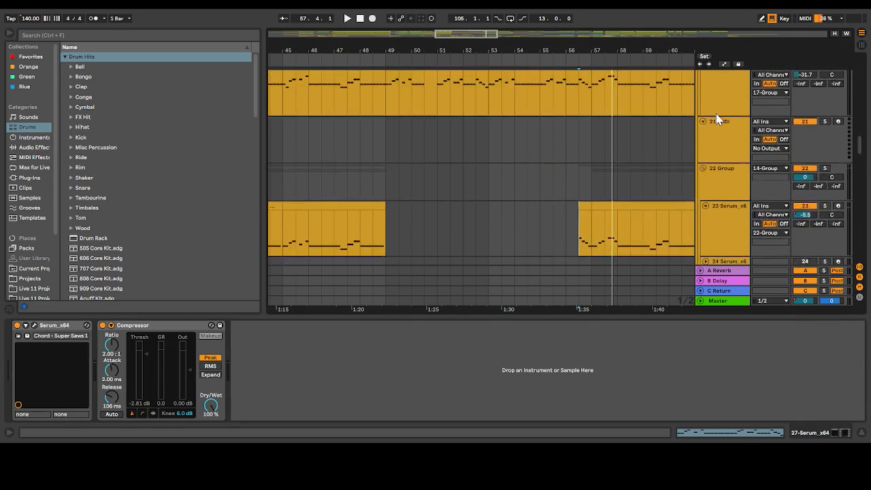
Open the device chain of the 14 Group to examine its Compressor, distortion, Auto Filter, Reverb and Delay devices
{"action": "left_click", "coordinate": [715, 220]}
{"action": "scroll", "coordinate": [715, 220], "scroll_direction": "up", "scroll_amount": 6}
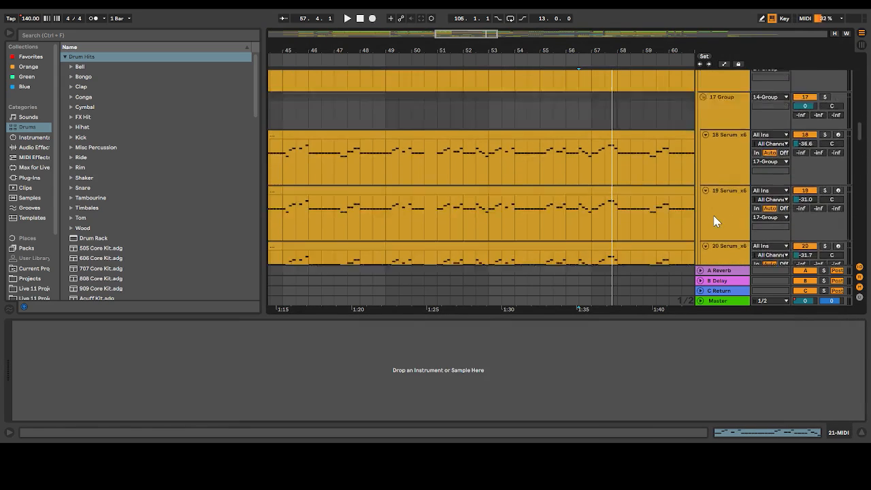
{"action": "left_click", "coordinate": [710, 145]}
{"action": "scroll", "coordinate": [553, 382], "scroll_direction": "up", "scroll_amount": 2}
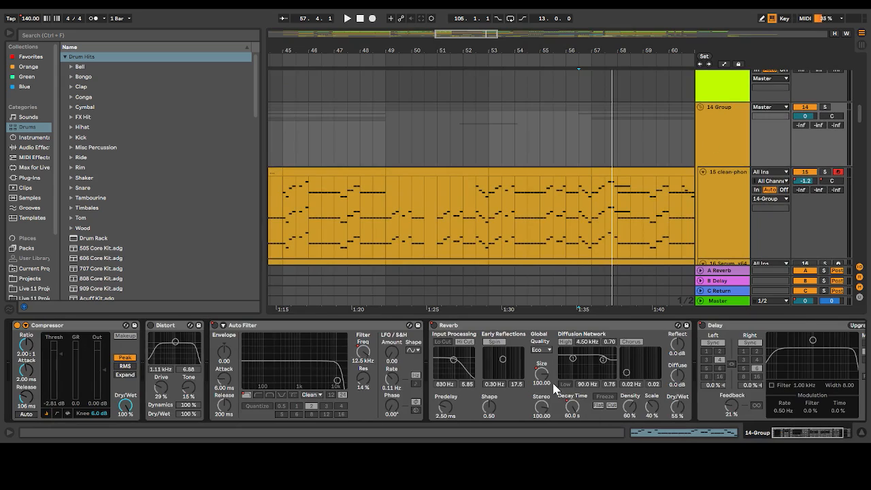
Play track 29's Euphoria vocal ambience sample in the mix from bar 51
{"action": "scroll", "coordinate": [538, 273], "scroll_direction": "down", "scroll_amount": 5}
{"action": "scroll", "coordinate": [561, 98], "scroll_direction": "down", "scroll_amount": 10}
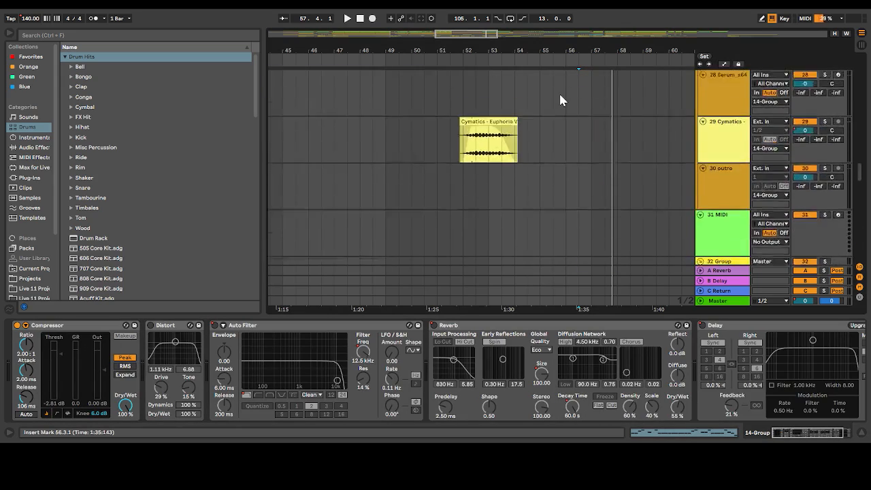
{"action": "left_click", "coordinate": [467, 157]}
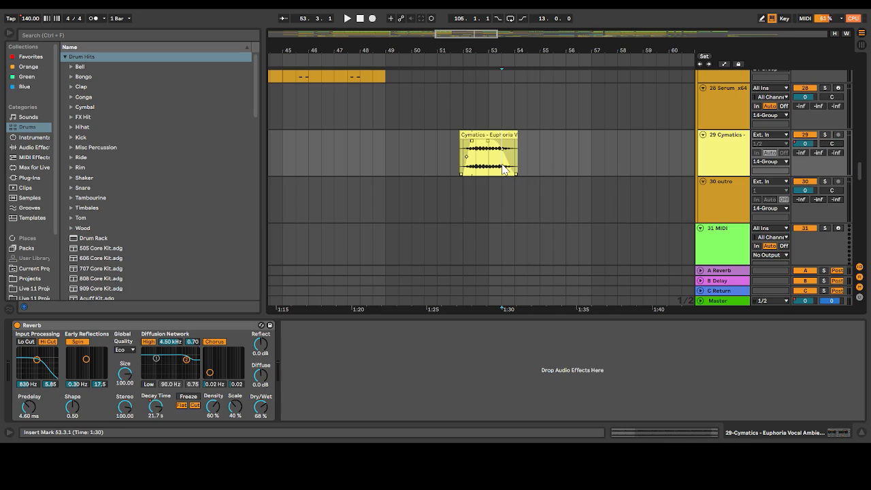
{"action": "left_click", "coordinate": [438, 165]}
{"action": "key", "text": "space"}
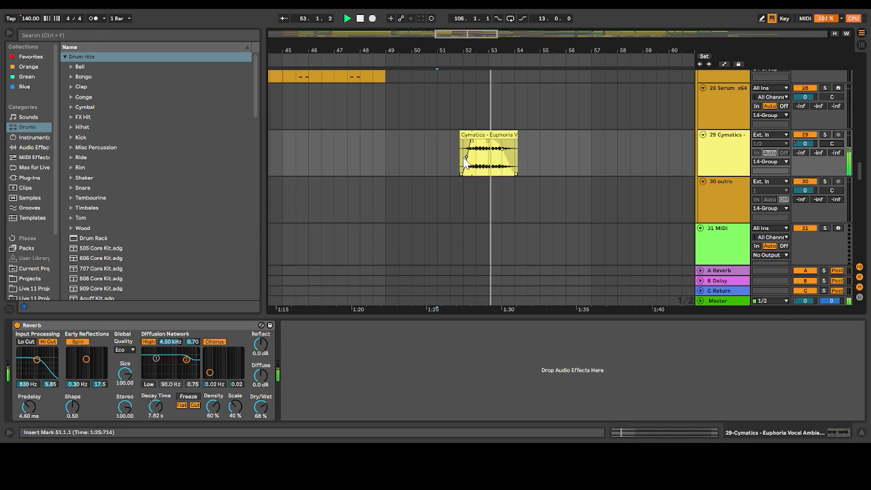
Replay the transition with track 29 muted, unmute it for comparison, and place the insert marker at 50.3.1
{"action": "left_click", "coordinate": [802, 128]}
{"action": "left_click", "coordinate": [805, 137]}
{"action": "key", "text": "space"}
{"action": "key", "text": "space"}
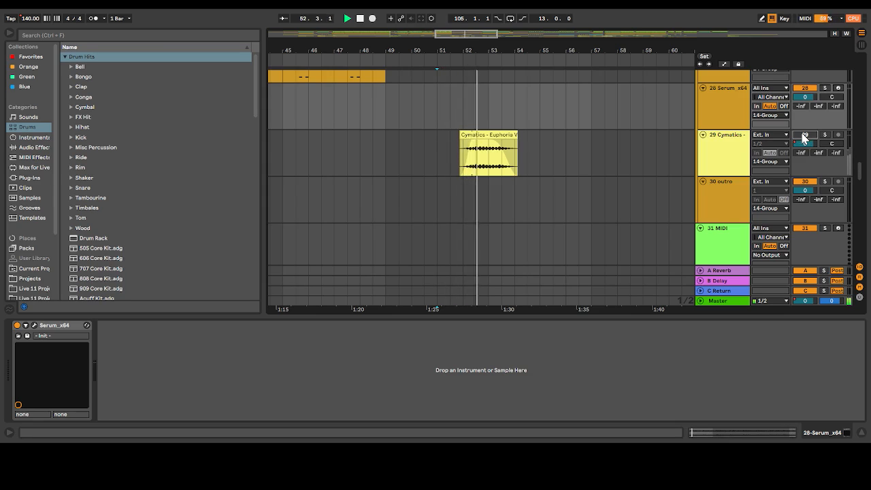
{"action": "left_click", "coordinate": [804, 137]}
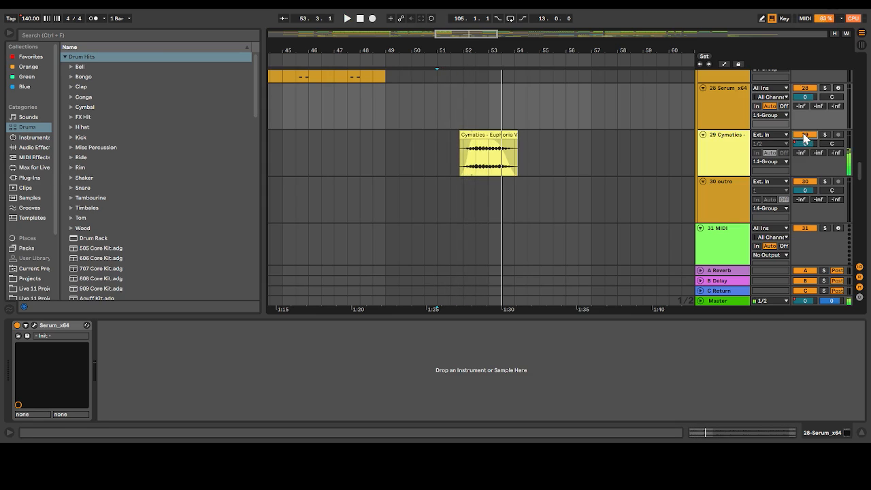
{"action": "left_click", "coordinate": [424, 148]}
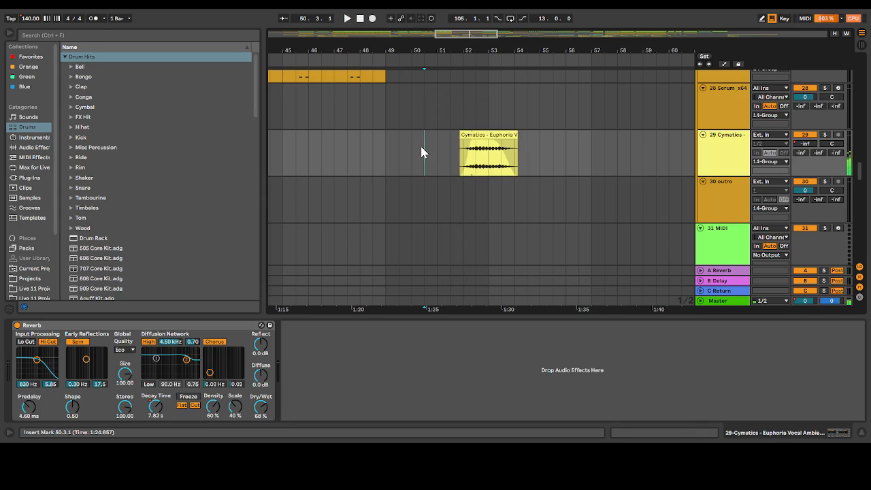
Look over the tracks after bar 50, from the Serum layers down to the phonk vocal group, then across the wider arrangement
{"action": "scroll", "coordinate": [385, 132], "scroll_direction": "up", "scroll_amount": 8}
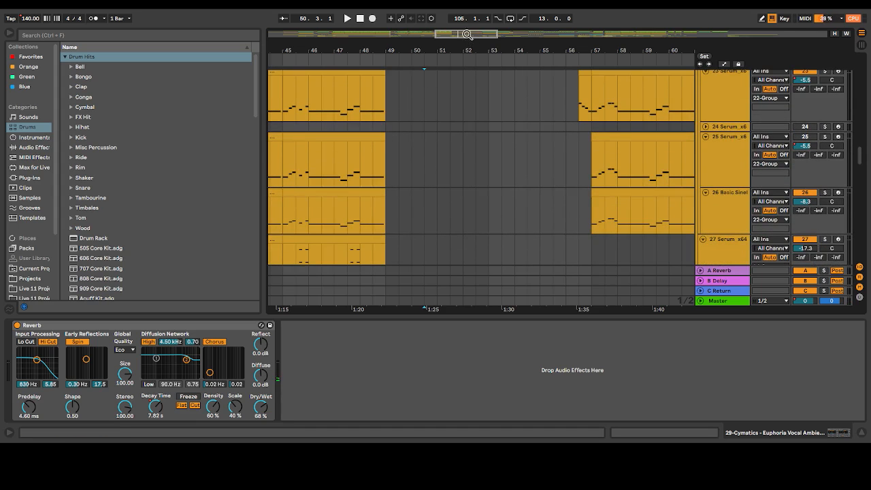
{"action": "left_click_drag", "start_coordinate": [467, 34], "coordinate": [486, 34]}
{"action": "scroll", "coordinate": [441, 170], "scroll_direction": "up", "scroll_amount": 5}
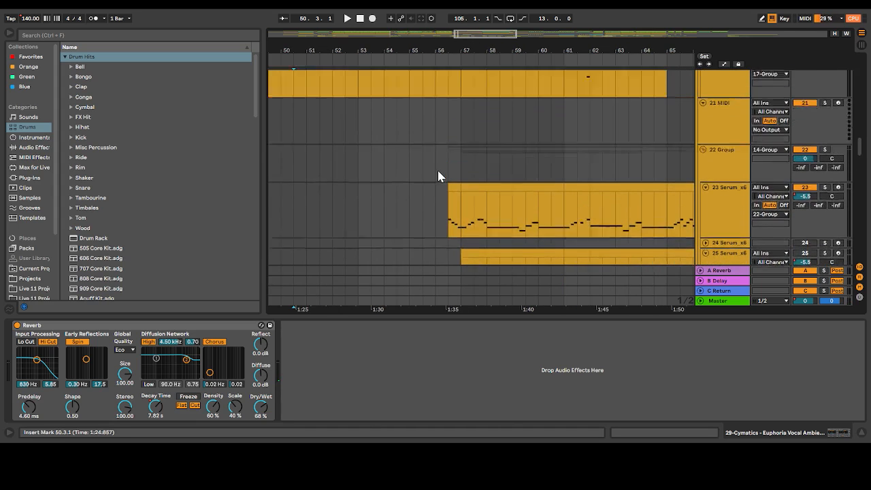
{"action": "scroll", "coordinate": [438, 175], "scroll_direction": "up", "scroll_amount": 3}
{"action": "scroll", "coordinate": [437, 173], "scroll_direction": "down", "scroll_amount": 2}
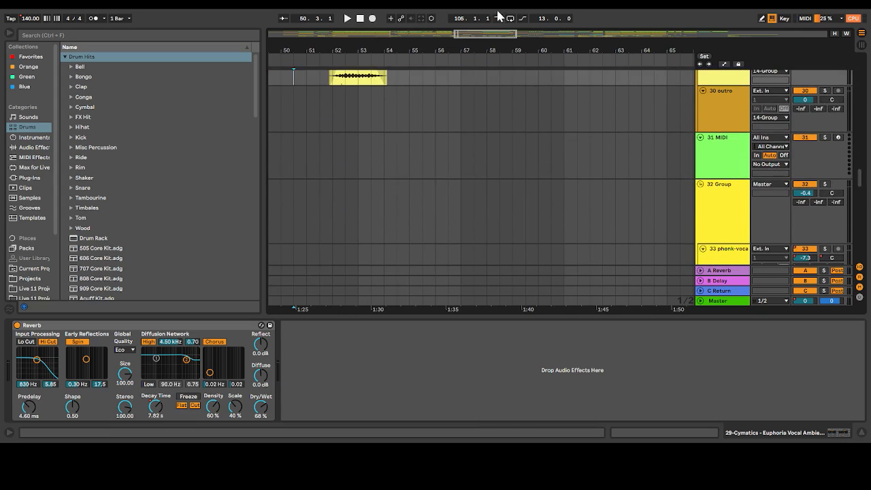
{"action": "left_click_drag", "start_coordinate": [500, 33], "coordinate": [500, 13]}
{"action": "scroll", "coordinate": [547, 174], "scroll_direction": "up", "scroll_amount": 3}
{"action": "scroll", "coordinate": [547, 171], "scroll_direction": "down", "scroll_amount": 2}
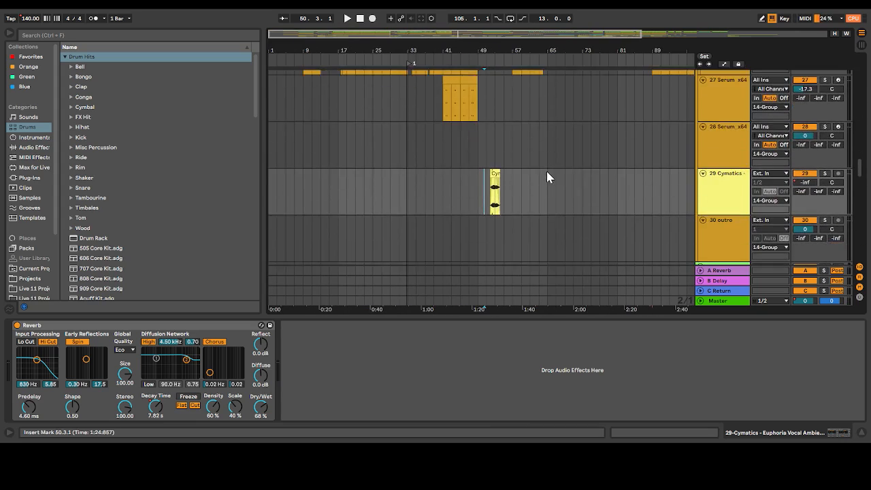
Place the insert marker at 121.1.1, at the start of the outro clips on track 30
{"action": "scroll", "coordinate": [547, 171], "scroll_direction": "right", "scroll_amount": 5}
{"action": "scroll", "coordinate": [546, 171], "scroll_direction": "down", "scroll_amount": 2}
{"action": "left_click", "coordinate": [578, 151]}
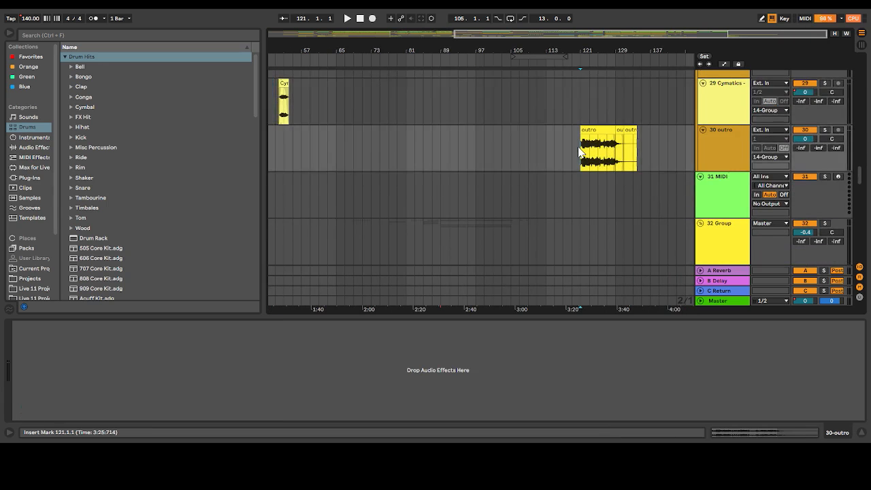
{"action": "scroll", "coordinate": [579, 151], "scroll_direction": "up", "scroll_amount": 1}
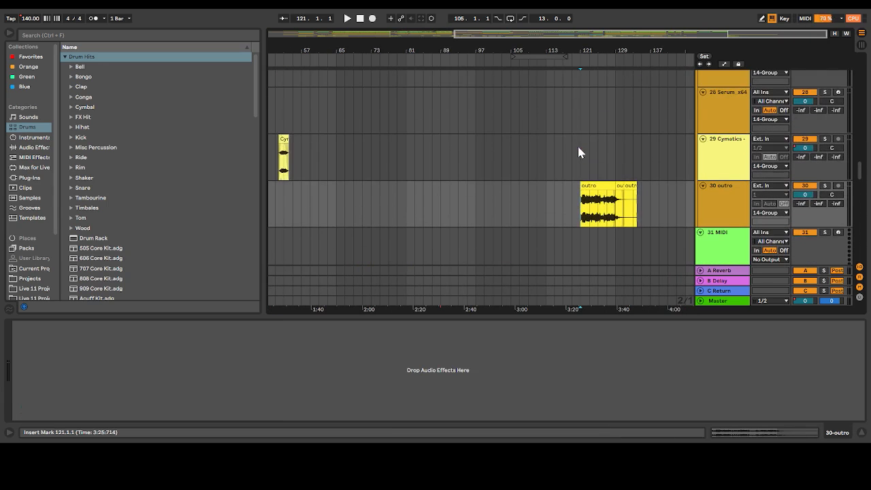
{"action": "left_click_drag", "start_coordinate": [663, 34], "coordinate": [753, 82]}
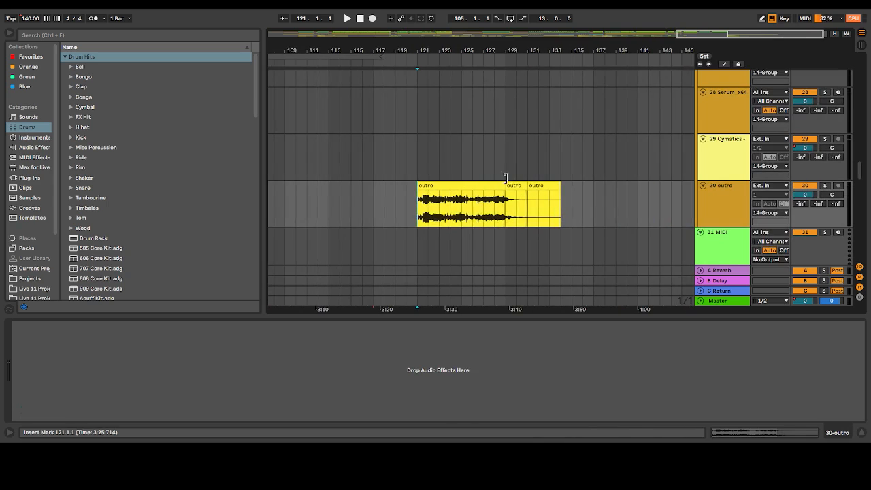
Unfold the 38 Group to look over its audio tracks 39 and 40
{"action": "scroll", "coordinate": [534, 117], "scroll_direction": "down", "scroll_amount": 10}
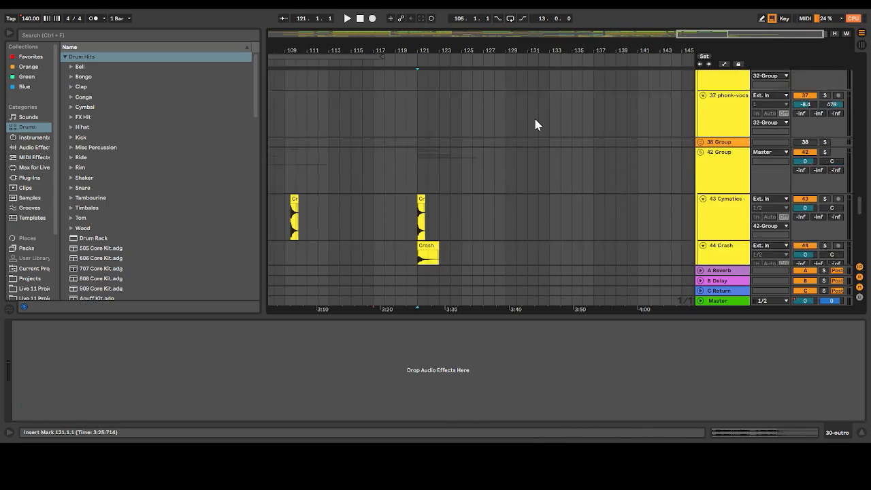
{"action": "scroll", "coordinate": [535, 124], "scroll_direction": "down", "scroll_amount": 1}
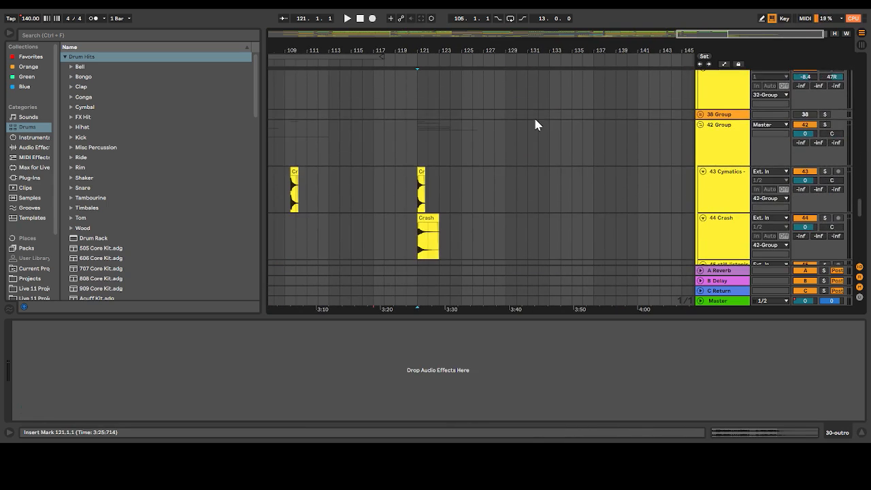
{"action": "left_click", "coordinate": [700, 115]}
{"action": "scroll", "coordinate": [731, 103], "scroll_direction": "down", "scroll_amount": 1}
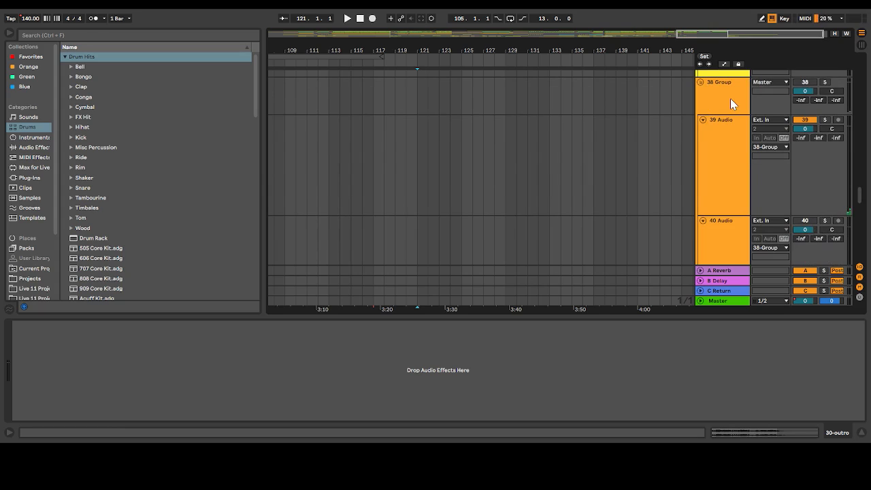
{"action": "left_click", "coordinate": [698, 293]}
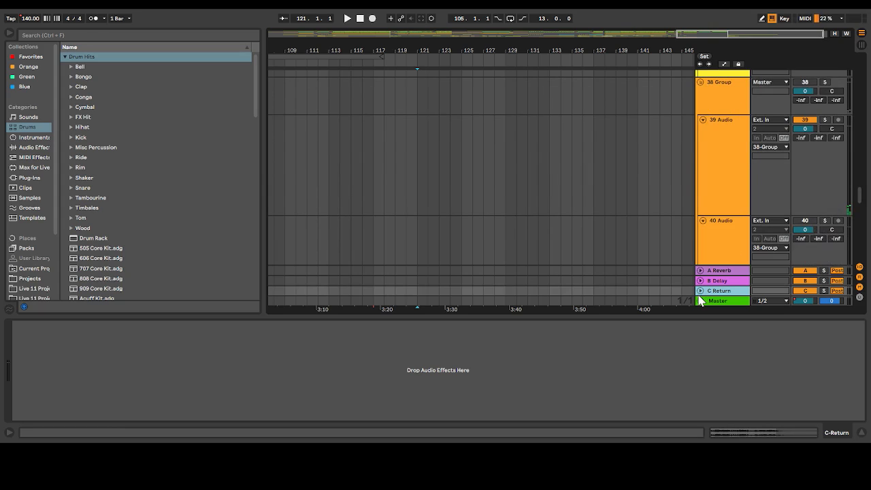
{"action": "scroll", "coordinate": [706, 98], "scroll_direction": "up", "scroll_amount": 1}
{"action": "scroll", "coordinate": [698, 182], "scroll_direction": "down", "scroll_amount": 2}
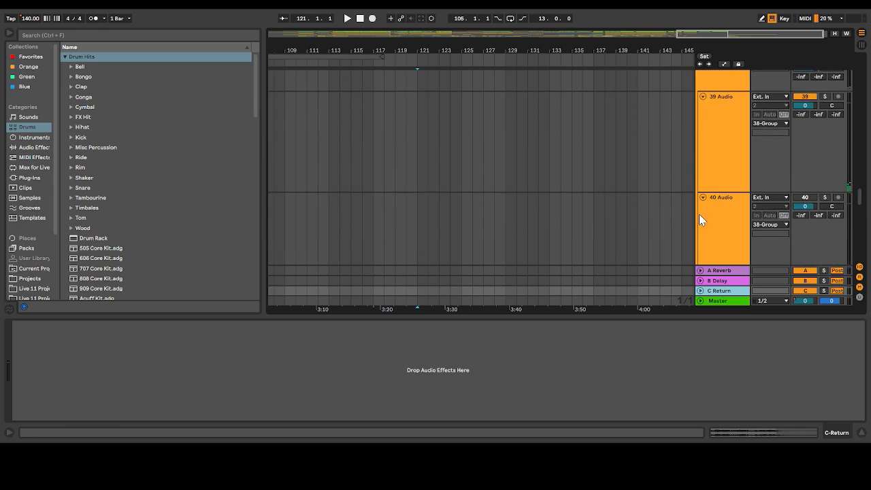
{"action": "scroll", "coordinate": [700, 146], "scroll_direction": "up", "scroll_amount": 2}
{"action": "scroll", "coordinate": [699, 145], "scroll_direction": "up", "scroll_amount": 5}
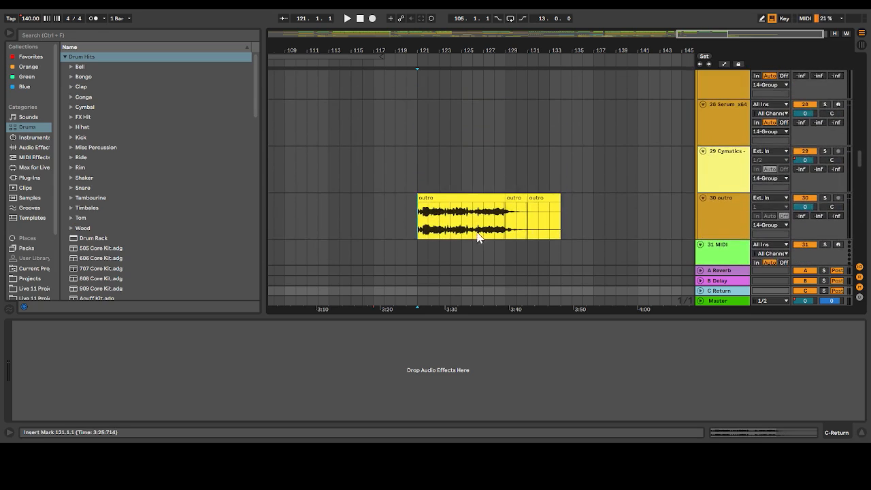
Open the device chain of the 32 Group to examine its vocal effects, from Compressor and Multiband Dynamics through to Echo
{"action": "scroll", "coordinate": [490, 184], "scroll_direction": "up", "scroll_amount": 4}
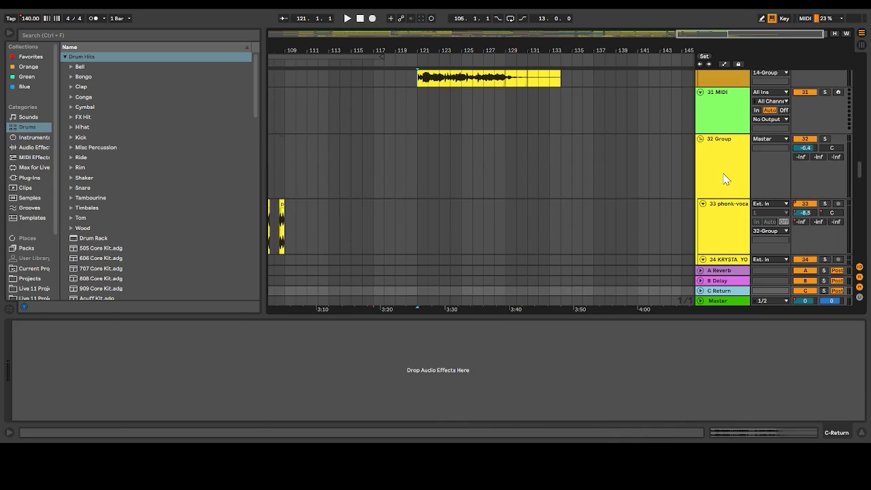
{"action": "left_click", "coordinate": [726, 179]}
{"action": "scroll", "coordinate": [536, 396], "scroll_direction": "down", "scroll_amount": 10}
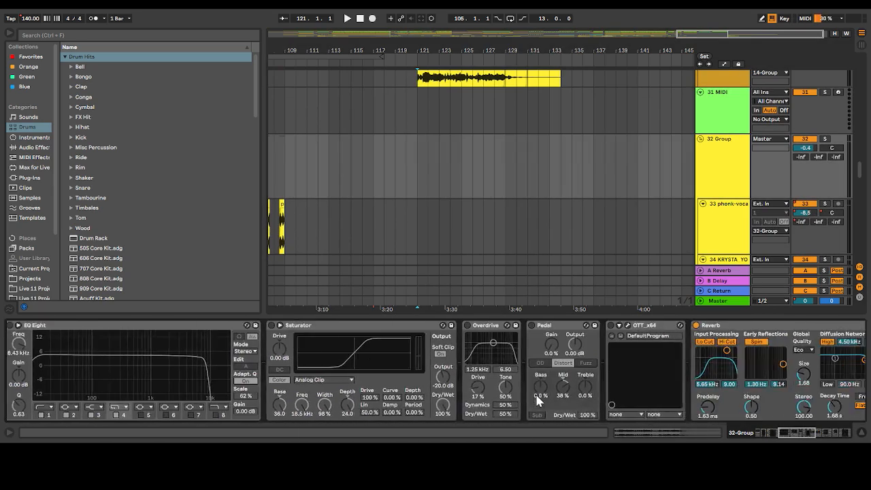
{"action": "scroll", "coordinate": [537, 400], "scroll_direction": "down", "scroll_amount": 8}
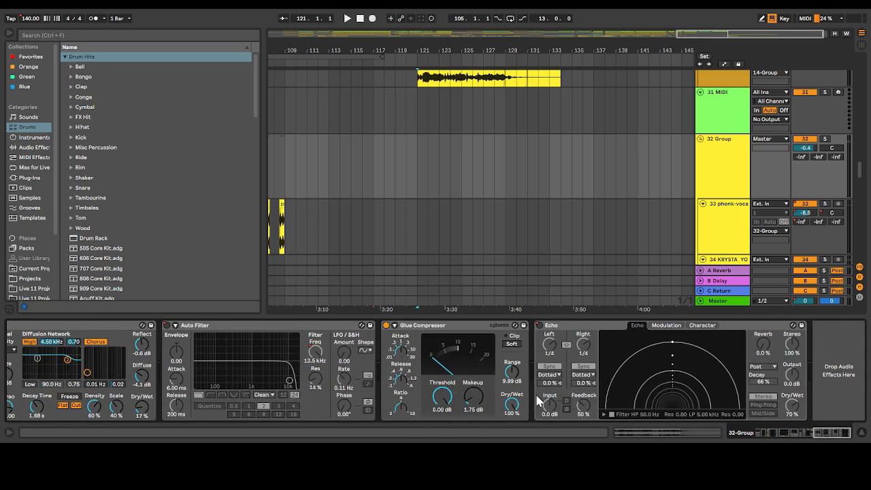
{"action": "scroll", "coordinate": [324, 410], "scroll_direction": "up", "scroll_amount": 4}
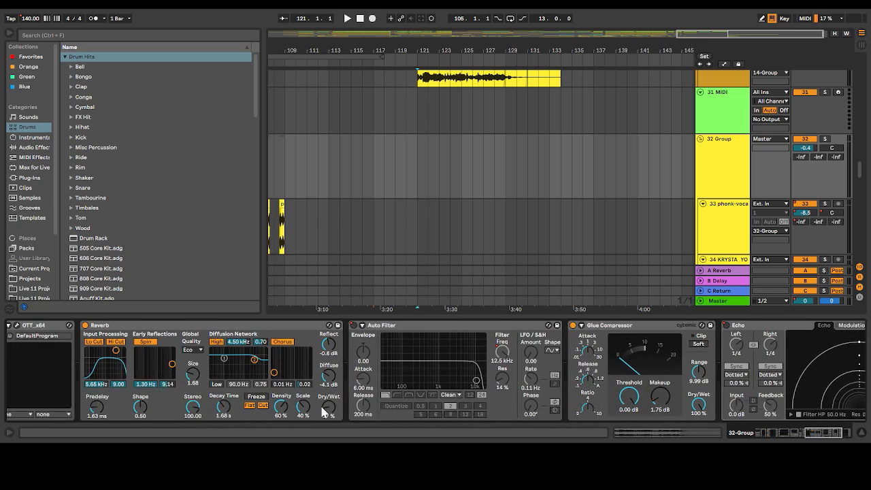
{"action": "scroll", "coordinate": [324, 412], "scroll_direction": "up", "scroll_amount": 10}
{"action": "scroll", "coordinate": [325, 414], "scroll_direction": "down", "scroll_amount": 1}
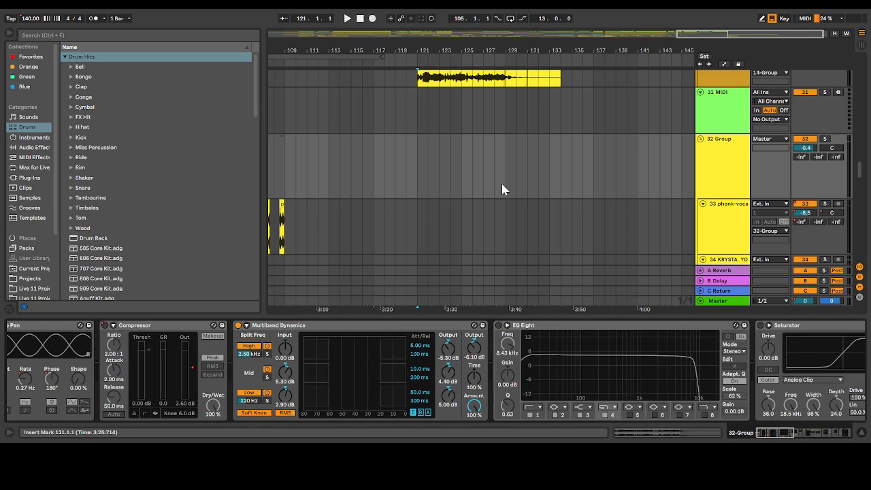
Play track 30's outro from 121.1.1 and open the clip settings of its second section at bar 129
{"action": "scroll", "coordinate": [502, 183], "scroll_direction": "up", "scroll_amount": 3}
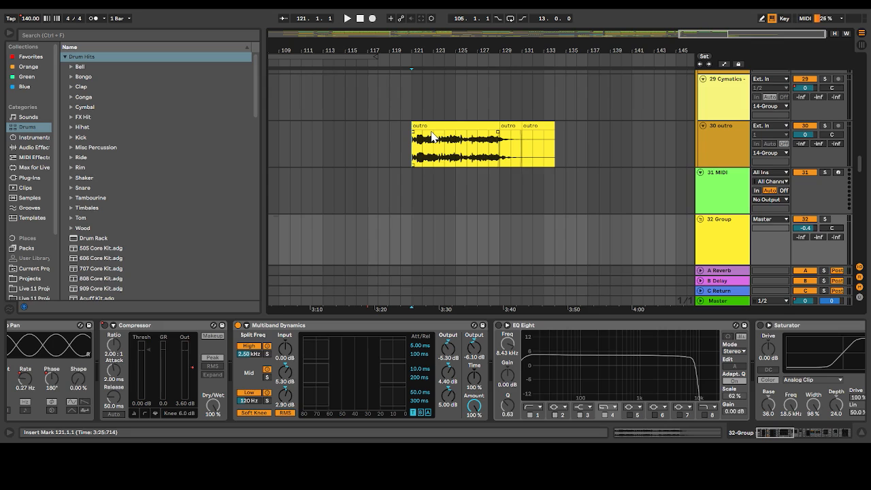
{"action": "key", "text": "space"}
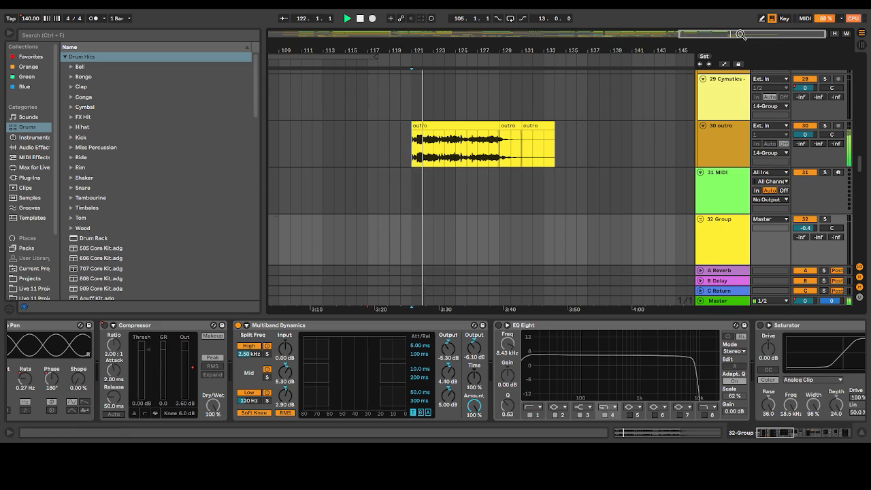
{"action": "left_click_drag", "start_coordinate": [698, 35], "coordinate": [723, 62]}
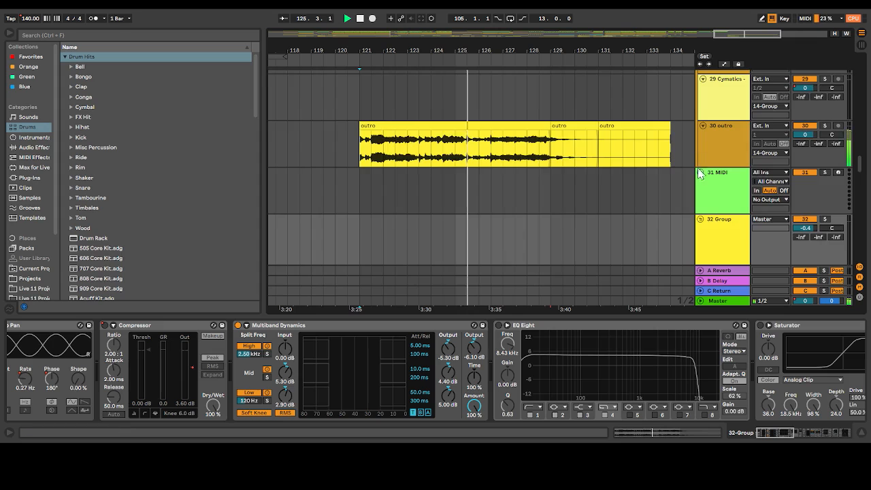
{"action": "scroll", "coordinate": [706, 236], "scroll_direction": "down", "scroll_amount": 5}
{"action": "scroll", "coordinate": [706, 236], "scroll_direction": "up", "scroll_amount": 5}
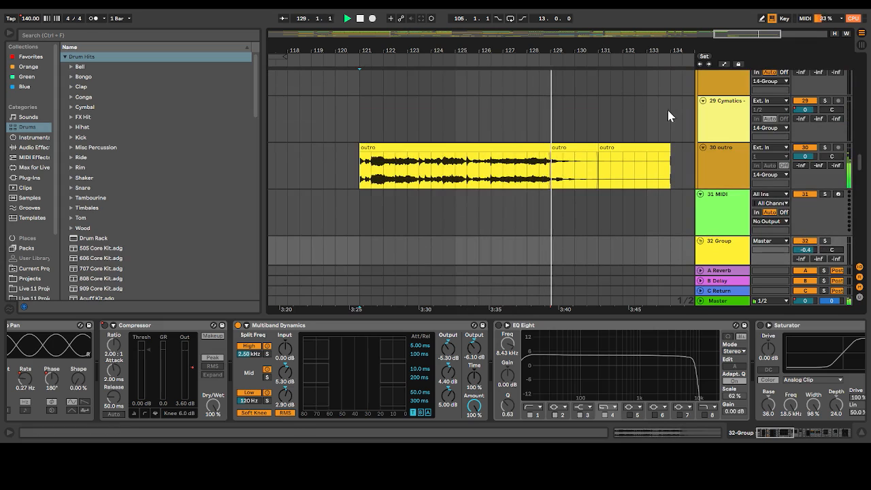
{"action": "left_click", "coordinate": [587, 147]}
{"action": "double_click", "coordinate": [589, 148]}
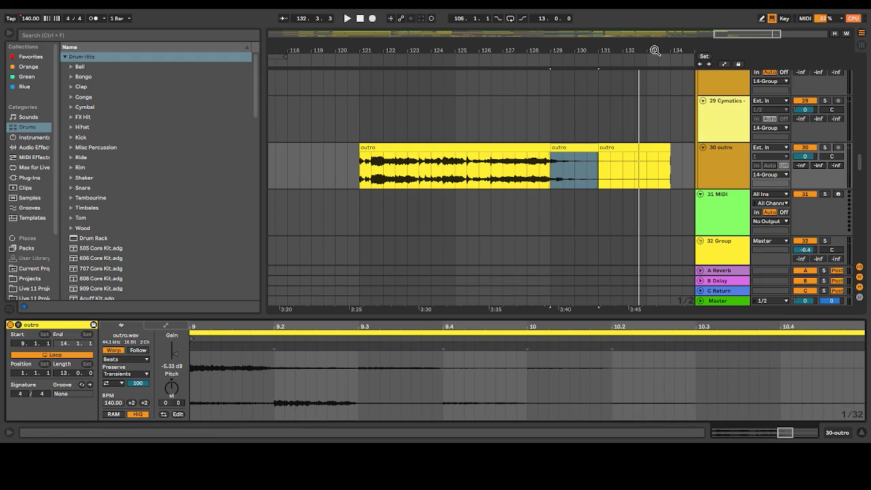
Open the Master track's device chain to examine its Ozone 8 Elements, Auto Filter and SPAN devices
{"action": "scroll", "coordinate": [762, 183], "scroll_direction": "down", "scroll_amount": 5}
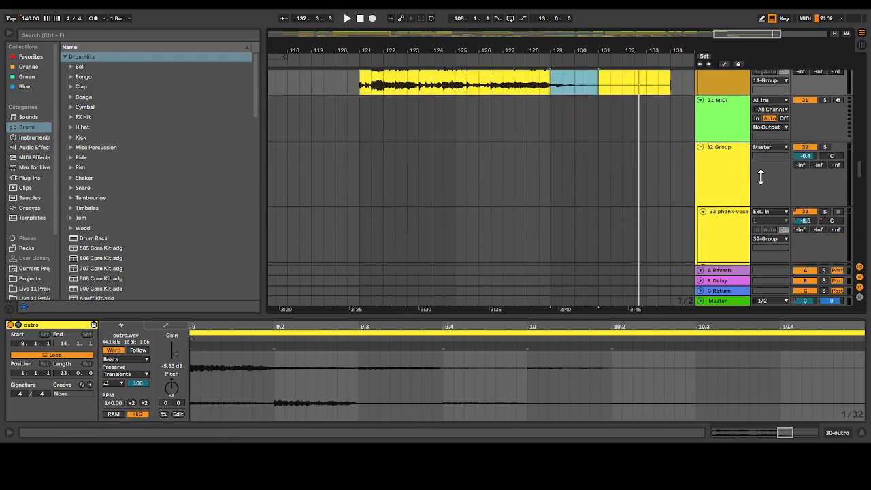
{"action": "scroll", "coordinate": [704, 303], "scroll_direction": "down", "scroll_amount": 8}
{"action": "left_click", "coordinate": [720, 231]}
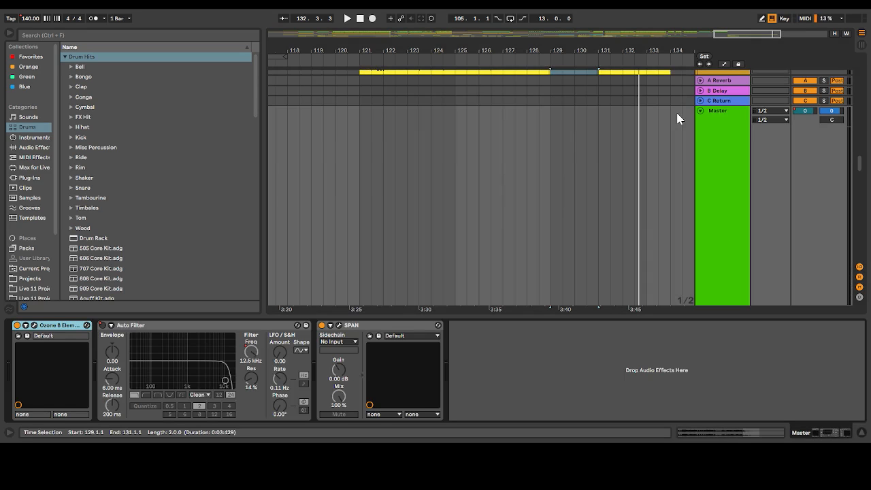
{"action": "scroll", "coordinate": [702, 112], "scroll_direction": "up", "scroll_amount": 5}
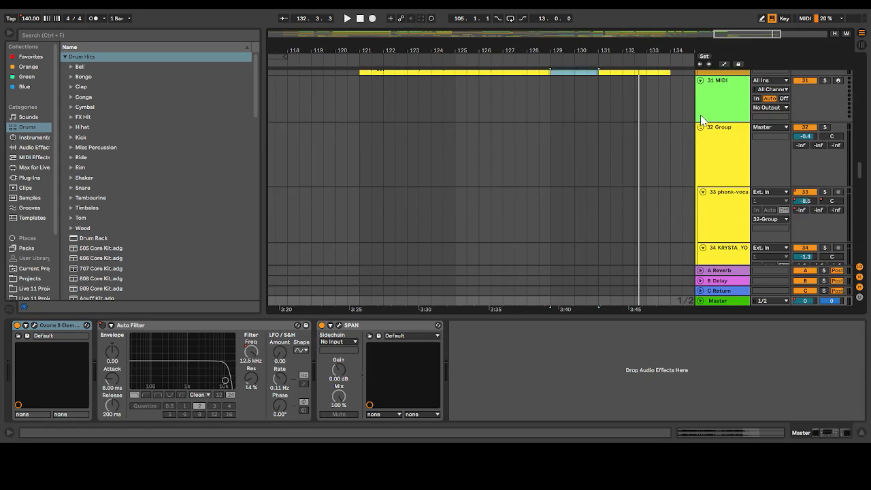
Show the automation lanes and open track 39's device chain to examine its Delay, Auto Filter and Reverb
{"action": "scroll", "coordinate": [702, 120], "scroll_direction": "up", "scroll_amount": 2}
{"action": "left_click", "coordinate": [734, 87]}
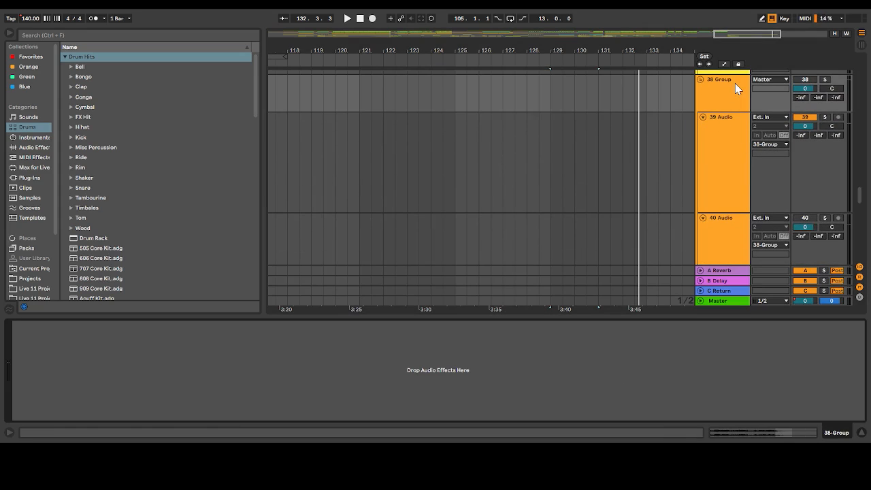
{"action": "left_click", "coordinate": [724, 64]}
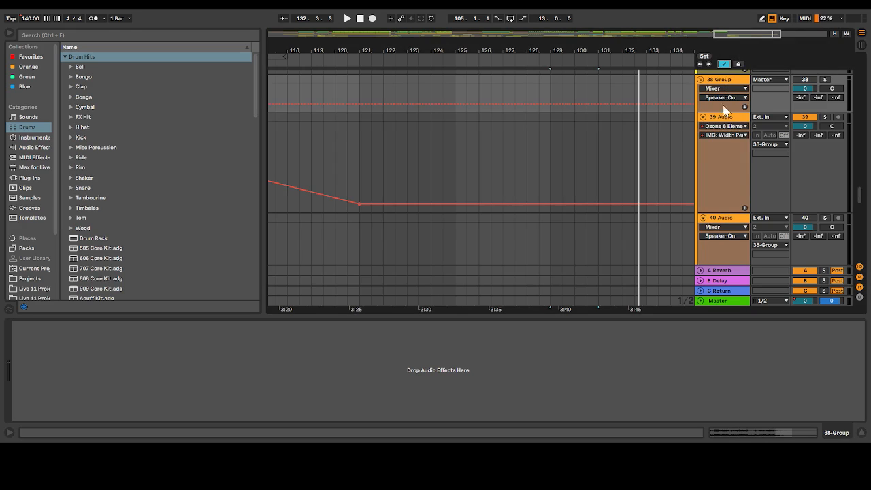
{"action": "left_click", "coordinate": [727, 129]}
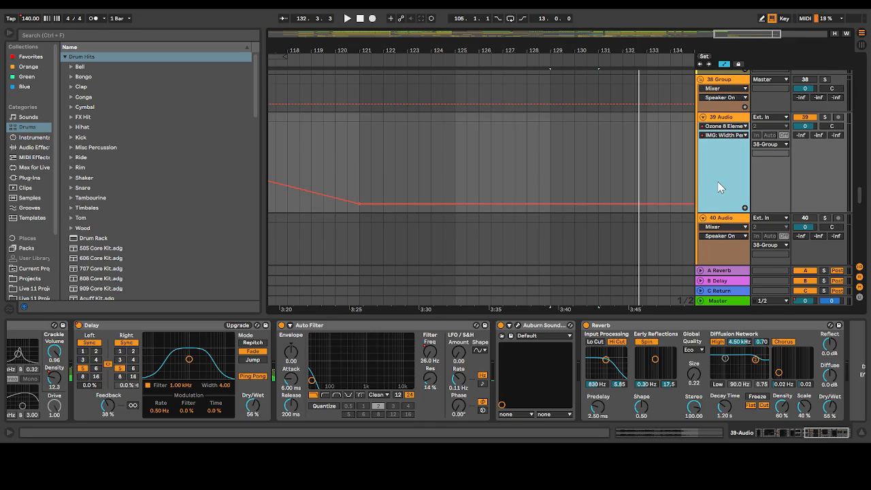
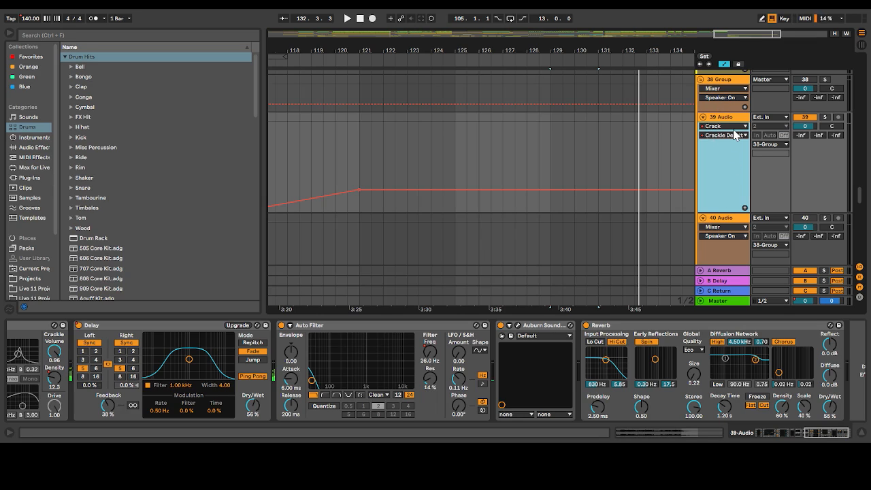
Show the Auburn Sounds Pitch Shift automation on track 39
{"action": "left_click", "coordinate": [721, 208]}
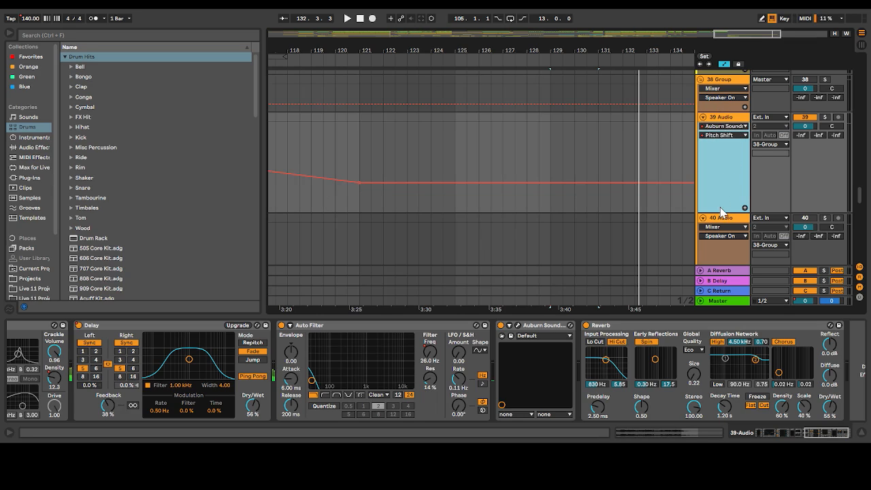
{"action": "scroll", "coordinate": [614, 126], "scroll_direction": "up", "scroll_amount": 10}
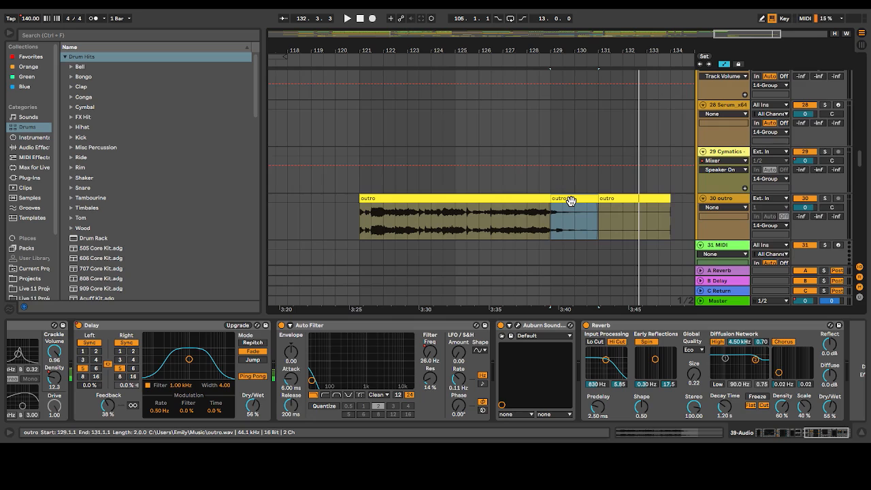
Raise the gain of track 30's outro section at bar 129 to 11.1 dB and play it
{"action": "left_click", "coordinate": [570, 200]}
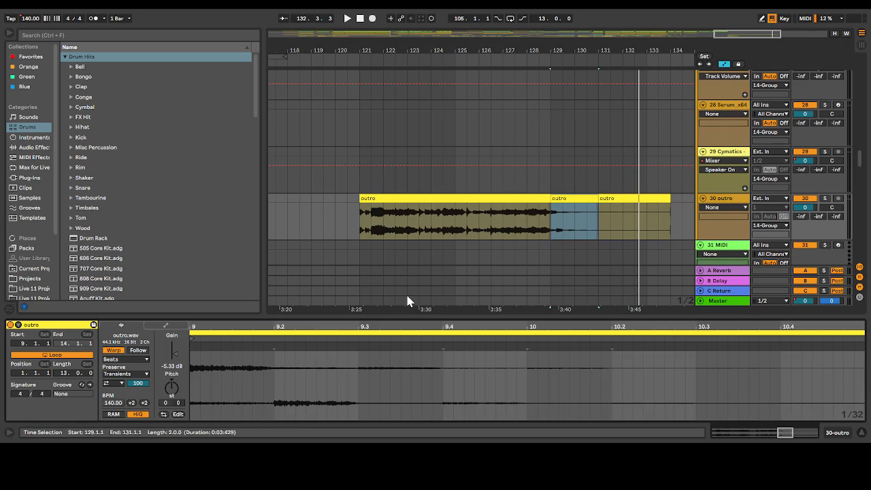
{"action": "left_click_drag", "start_coordinate": [177, 351], "coordinate": [177, 343]}
{"action": "key", "text": "space"}
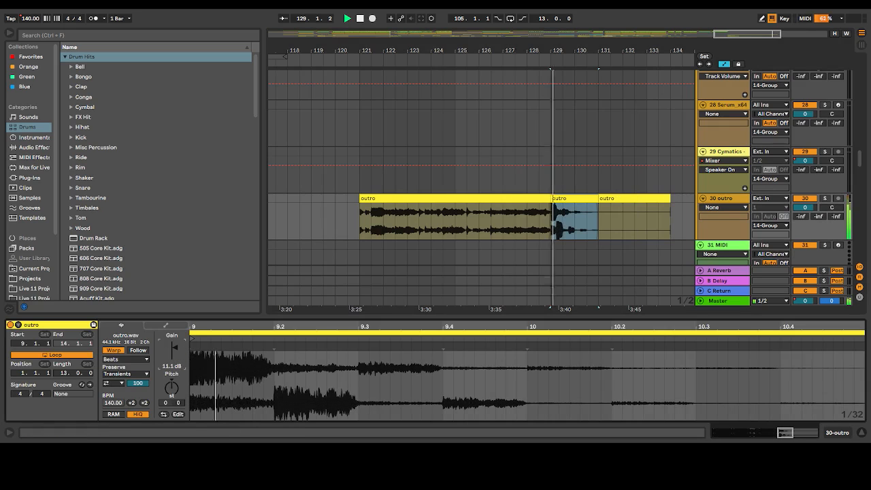
Audition the outro's last section from 131.2.1 with its gain at 10.4 dB and undo the gain boosts
{"action": "left_click_drag", "start_coordinate": [734, 32], "coordinate": [762, 33]}
{"action": "left_click", "coordinate": [459, 200]}
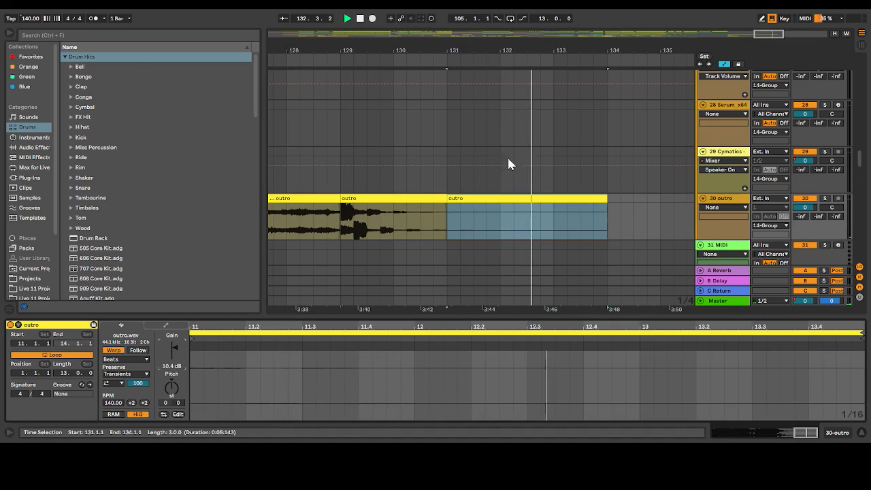
{"action": "left_click", "coordinate": [455, 231]}
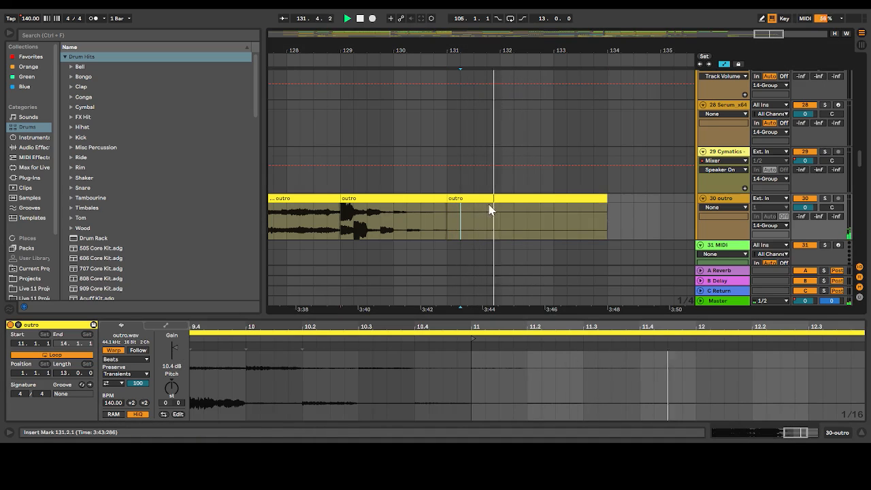
{"action": "key", "text": "space"}
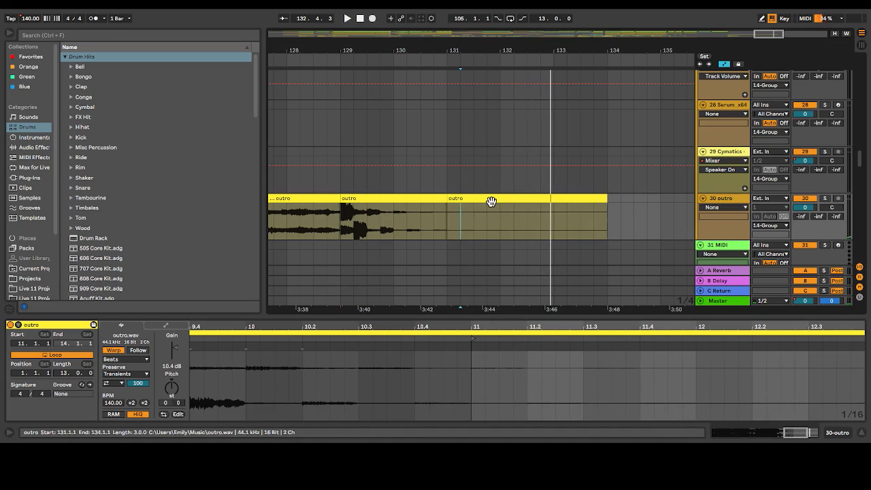
{"action": "key", "text": "ctrl+z"}
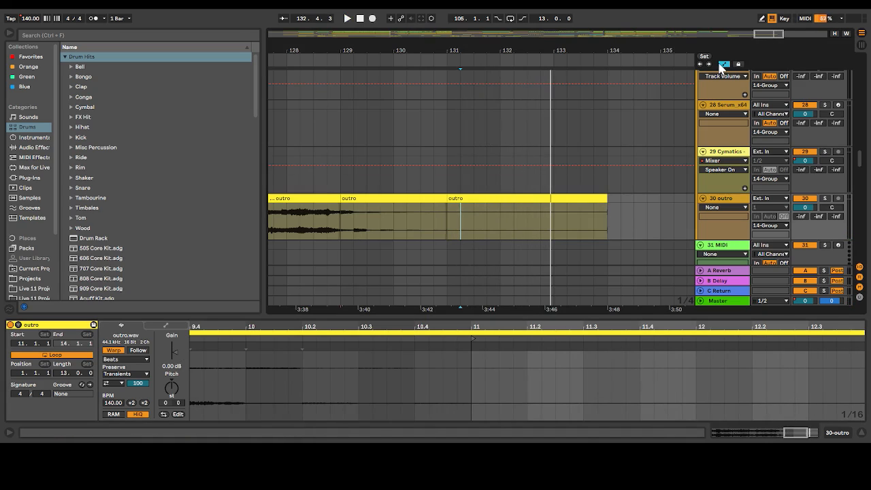
Hide the automation lanes and the clip settings view while showing a wider span of the arrangement
{"action": "left_click", "coordinate": [722, 65]}
{"action": "left_click_drag", "start_coordinate": [770, 33], "coordinate": [770, 8]}
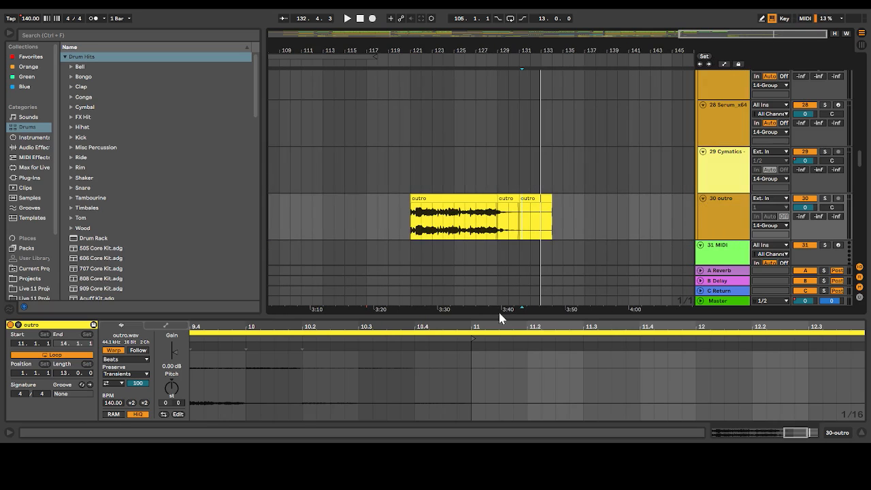
{"action": "left_click_drag", "start_coordinate": [495, 315], "coordinate": [495, 415]}
Play the song's ending from 118.1.1 and examine the crash and impact samples that accompany the outro at bar 121
{"action": "left_click", "coordinate": [377, 208]}
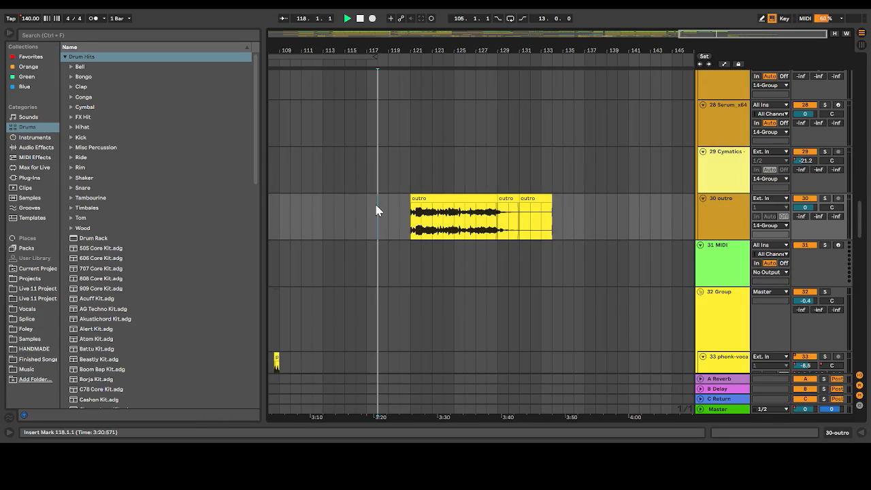
{"action": "key", "text": "space"}
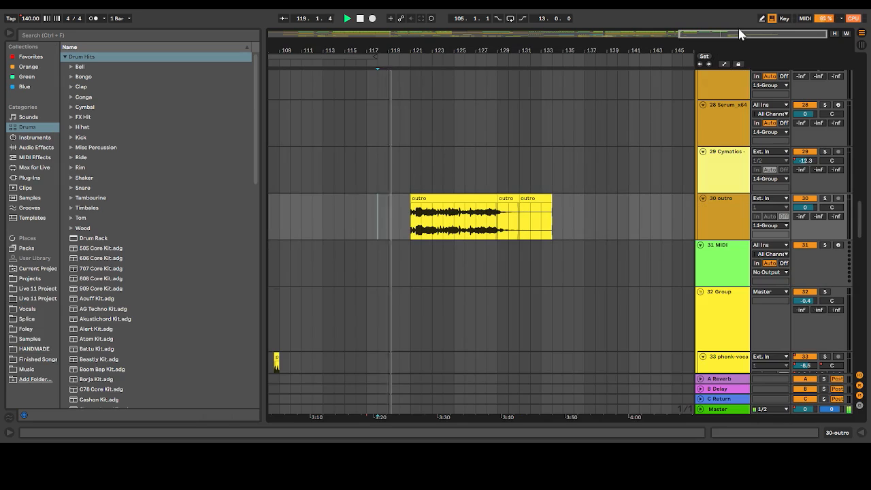
{"action": "left_click_drag", "start_coordinate": [730, 32], "coordinate": [704, 32]}
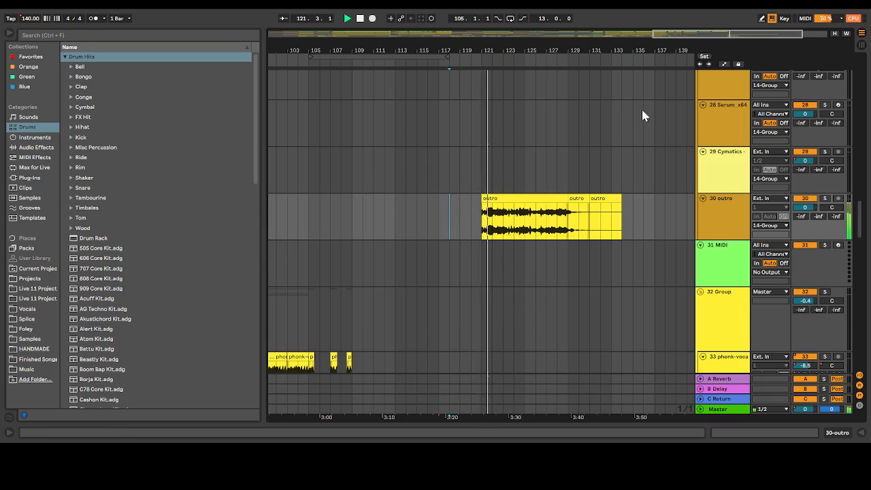
{"action": "scroll", "coordinate": [472, 237], "scroll_direction": "down", "scroll_amount": 8}
{"action": "scroll", "coordinate": [471, 234], "scroll_direction": "down", "scroll_amount": 10}
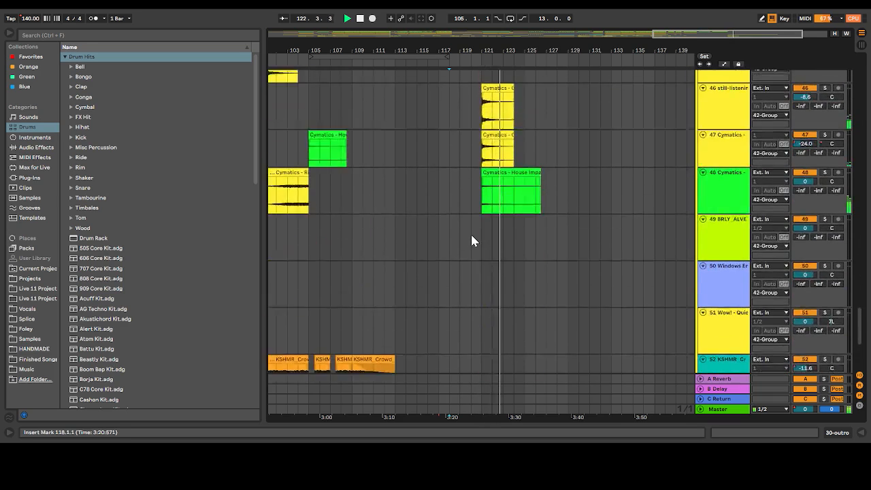
{"action": "left_click", "coordinate": [461, 201]}
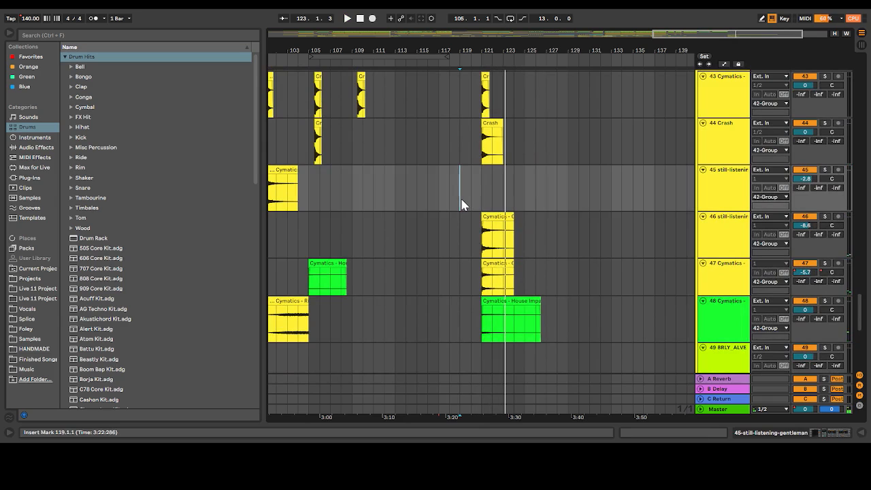
Solo track 7 and play its Here Comes Another Enemy and laugh vocal samples from 117.1.1
{"action": "scroll", "coordinate": [462, 204], "scroll_direction": "up", "scroll_amount": 3}
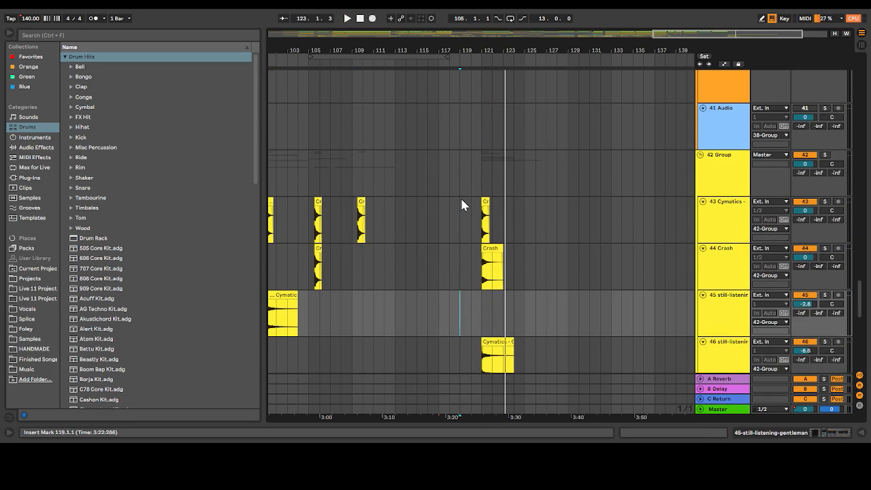
{"action": "scroll", "coordinate": [462, 204], "scroll_direction": "up", "scroll_amount": 2}
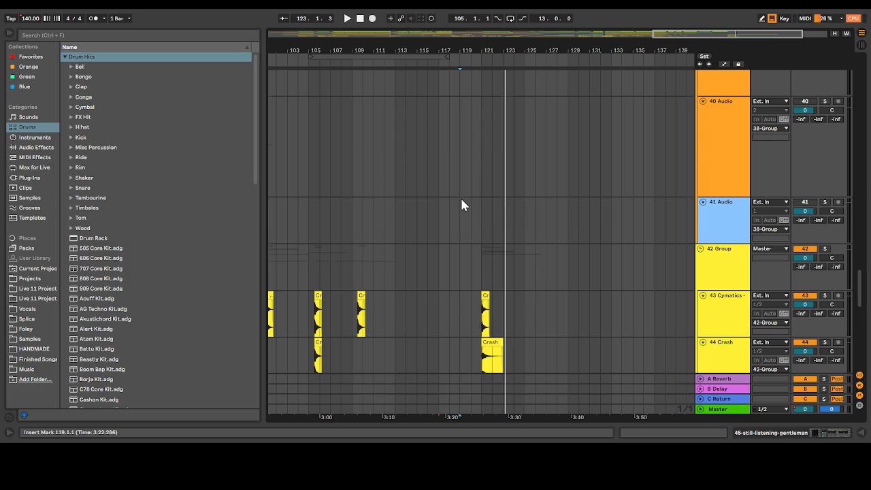
{"action": "scroll", "coordinate": [461, 204], "scroll_direction": "up", "scroll_amount": 20}
{"action": "scroll", "coordinate": [462, 204], "scroll_direction": "up", "scroll_amount": 12}
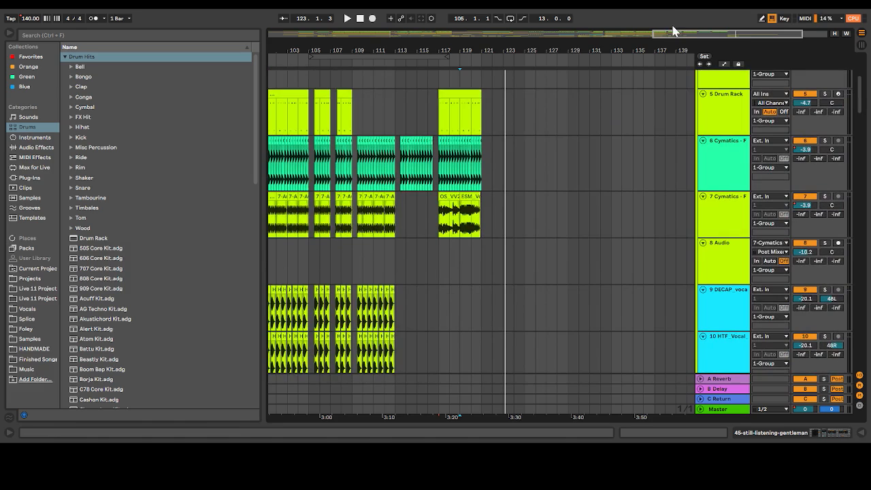
{"action": "left_click_drag", "start_coordinate": [678, 35], "coordinate": [714, 34]}
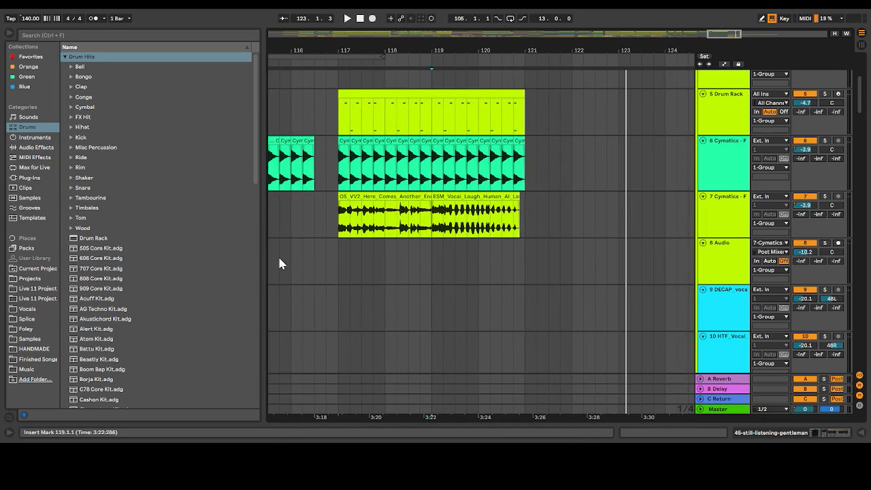
{"action": "left_click", "coordinate": [341, 231]}
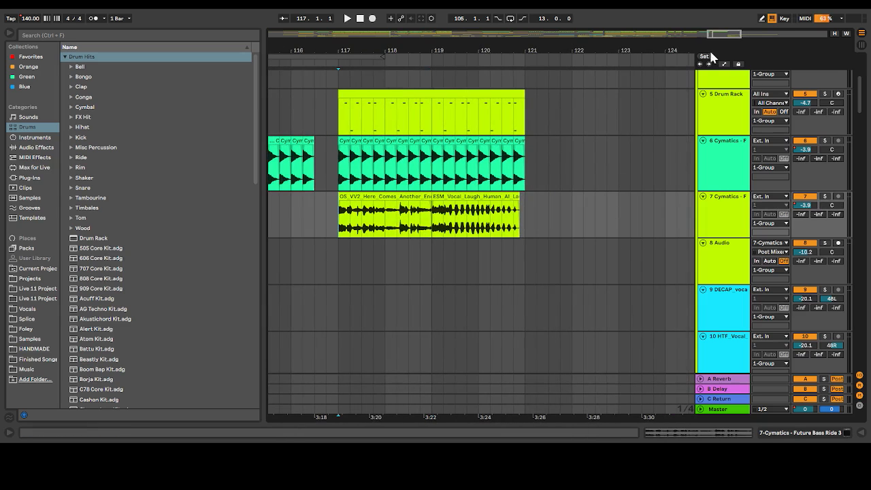
{"action": "left_click_drag", "start_coordinate": [714, 33], "coordinate": [714, 36]}
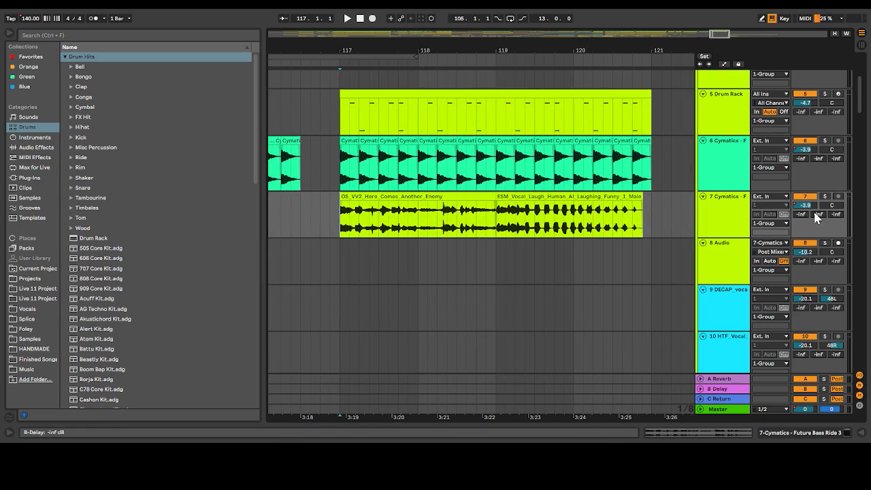
{"action": "left_click", "coordinate": [338, 226]}
{"action": "key", "text": "space"}
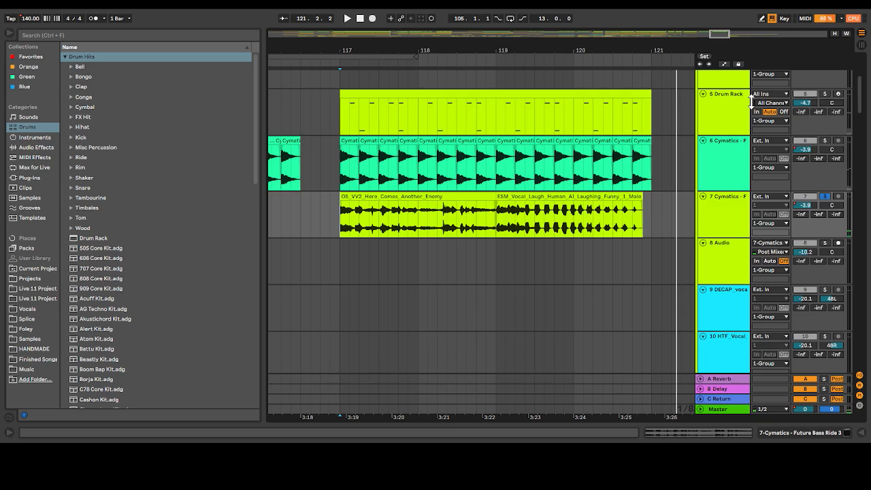
{"action": "left_click", "coordinate": [725, 65]}
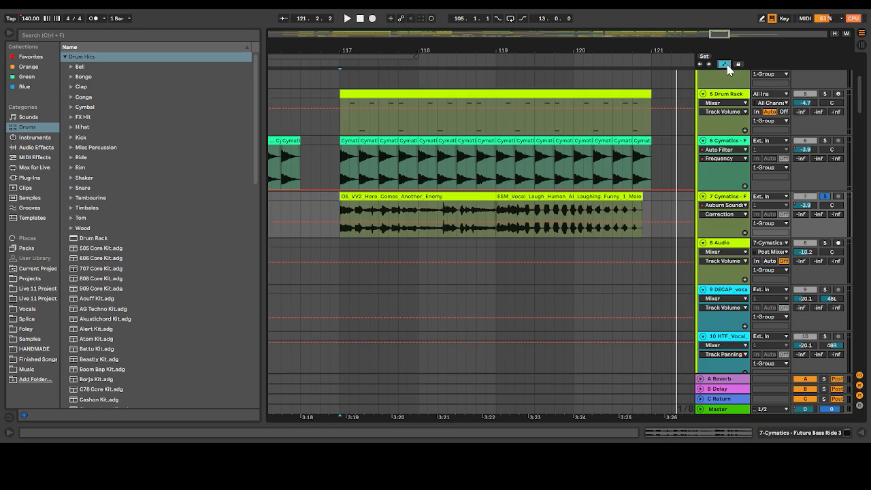
{"action": "left_click", "coordinate": [730, 225]}
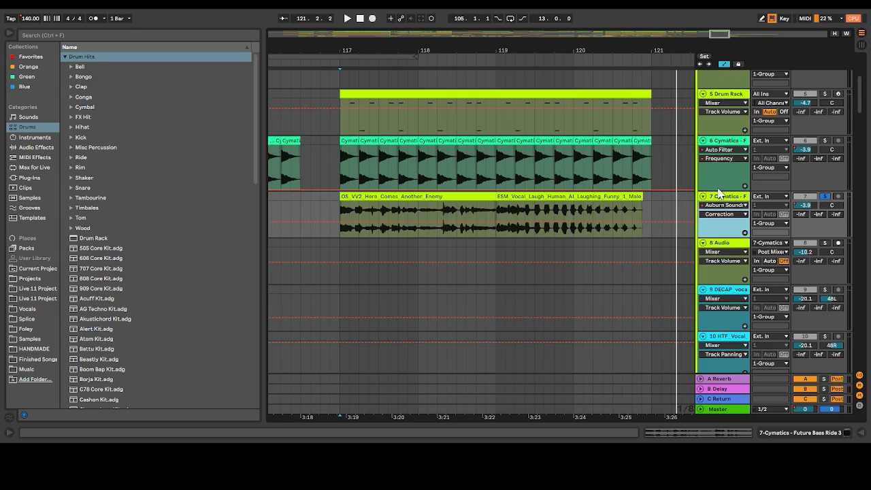
{"action": "scroll", "coordinate": [718, 194], "scroll_direction": "up", "scroll_amount": 5}
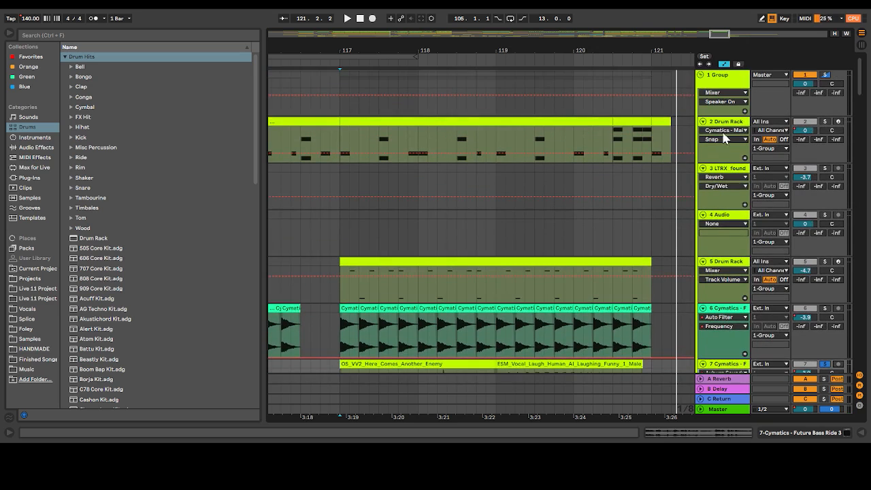
{"action": "double_click", "coordinate": [728, 75]}
{"action": "left_click", "coordinate": [724, 86]}
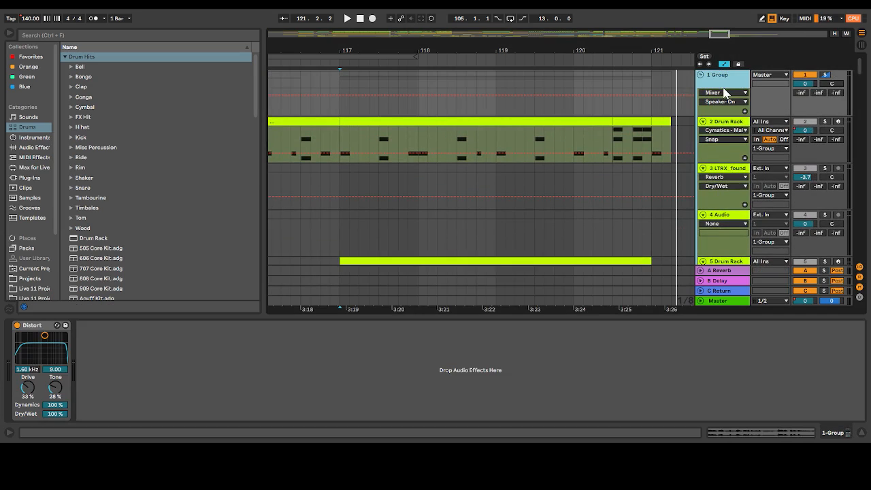
{"action": "left_click", "coordinate": [724, 96]}
Show track 7's Auburn Sounds Pitch Shift automation and play the laugh sample after bar 119
{"action": "scroll", "coordinate": [682, 188], "scroll_direction": "down", "scroll_amount": 8}
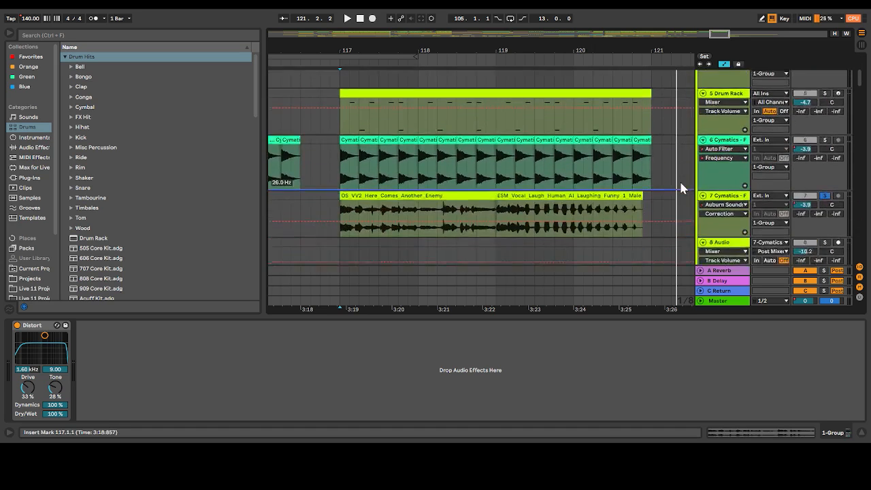
{"action": "left_click", "coordinate": [738, 149]}
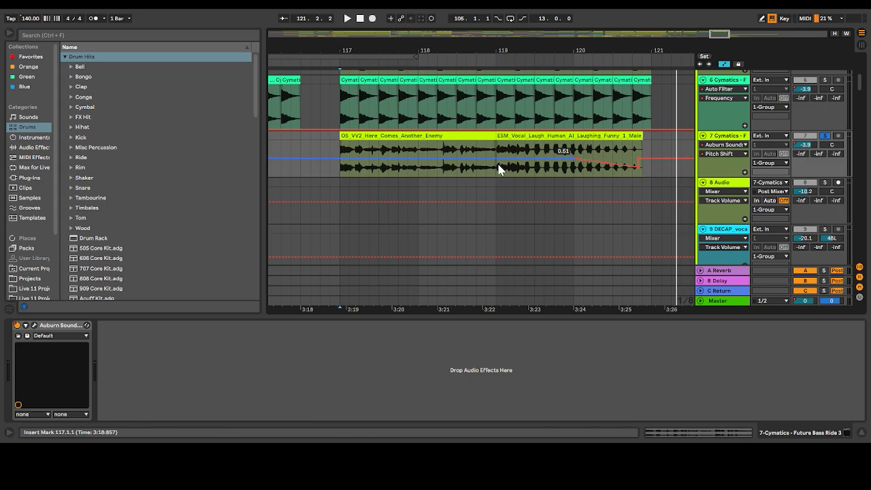
{"action": "left_click", "coordinate": [516, 174]}
{"action": "key", "text": "space"}
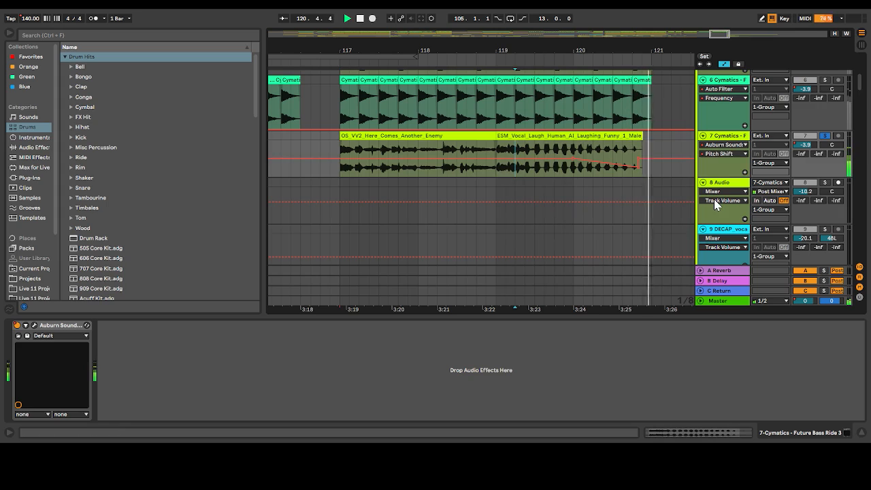
{"action": "key", "text": "space"}
Show track 7's Track Volume automation and play the enemy vocal sample from 117.1.1
{"action": "left_click", "coordinate": [342, 151]}
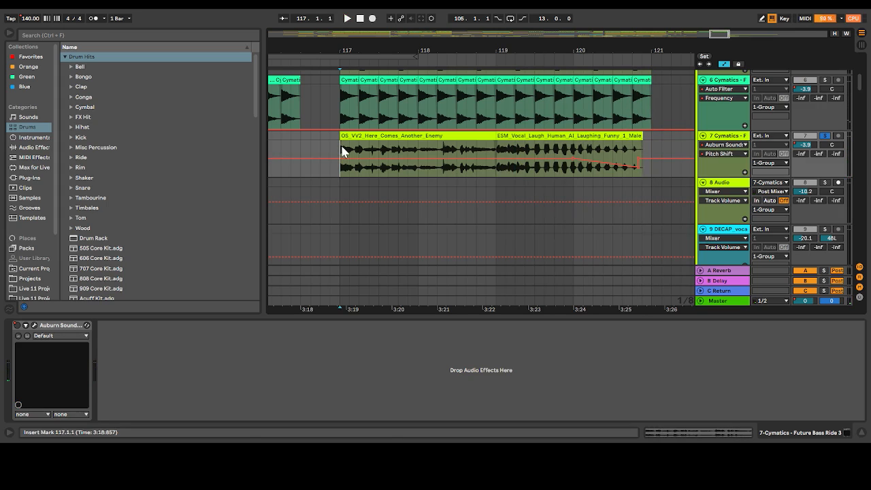
{"action": "left_click", "coordinate": [728, 137]}
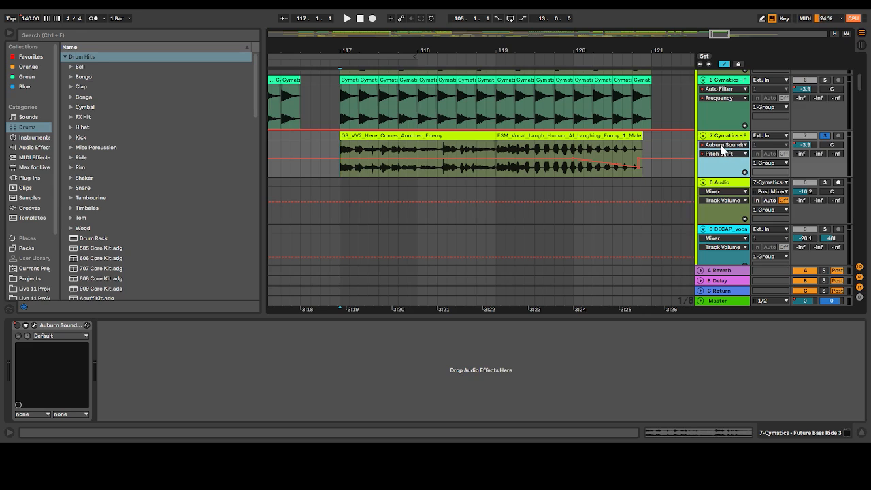
{"action": "left_click", "coordinate": [717, 165]}
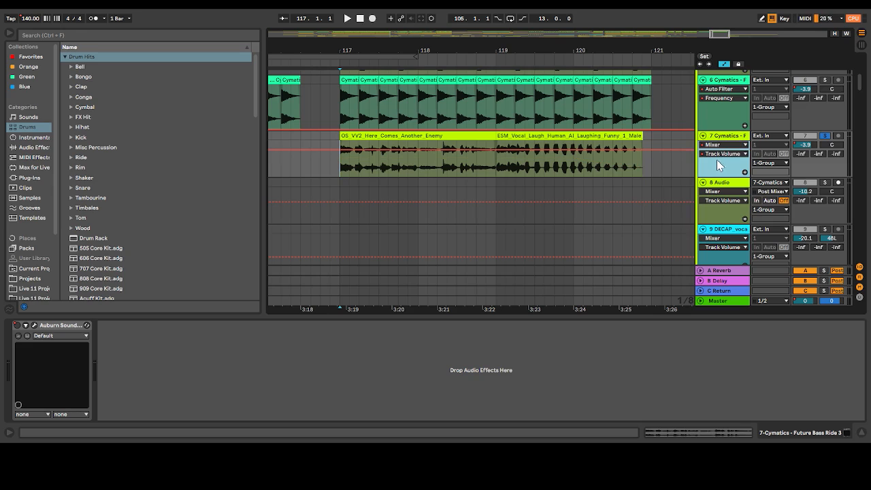
{"action": "key", "text": "space"}
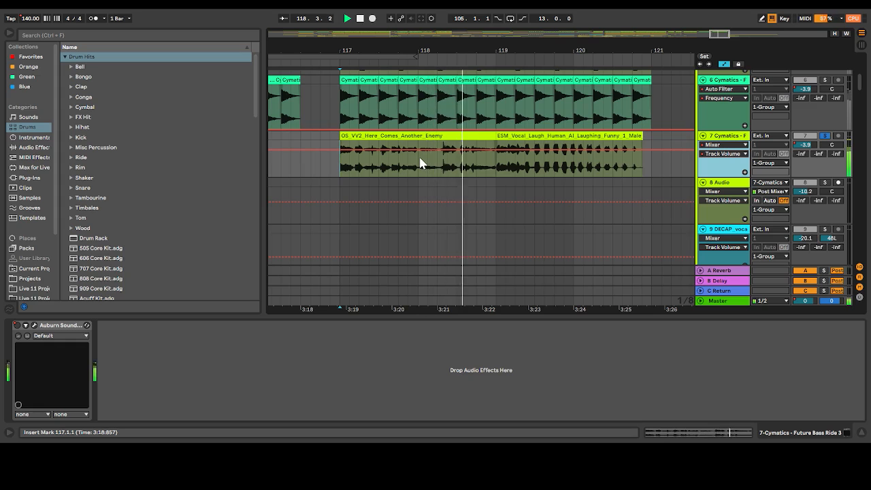
{"action": "key", "text": "space"}
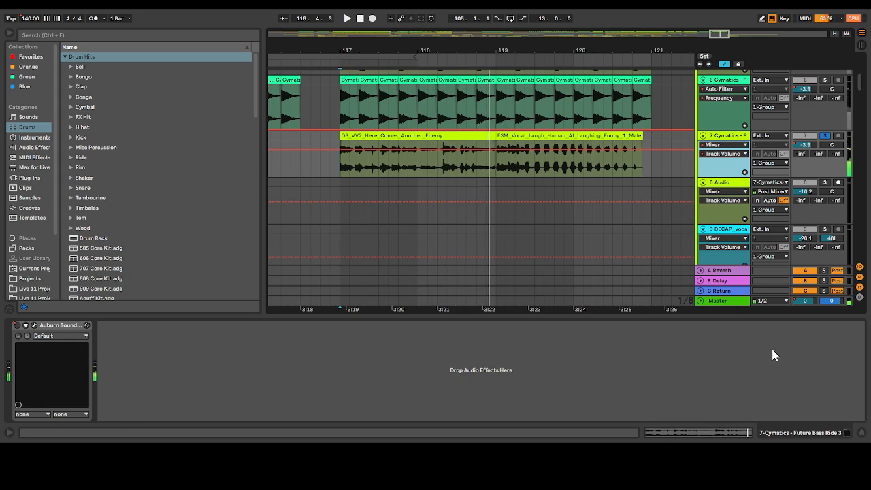
Unfold the Master track and show the Device On automation of its Auto Filter
{"action": "left_click", "coordinate": [702, 301]}
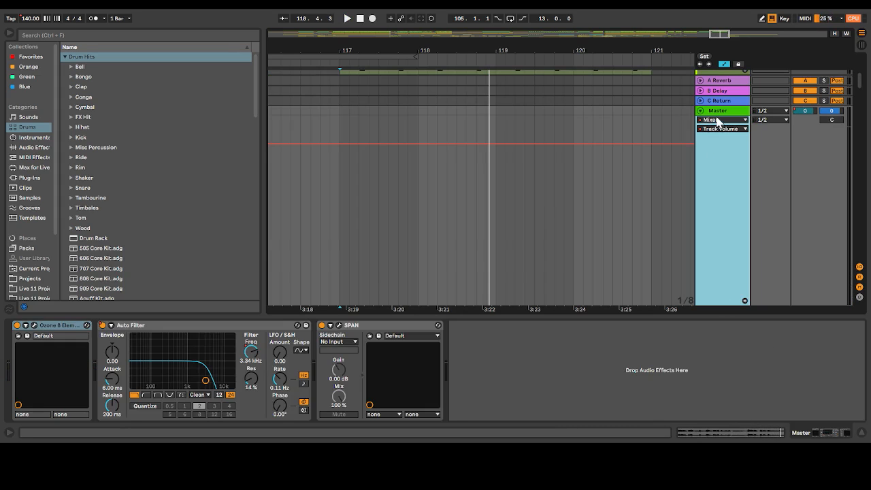
{"action": "left_click", "coordinate": [714, 142]}
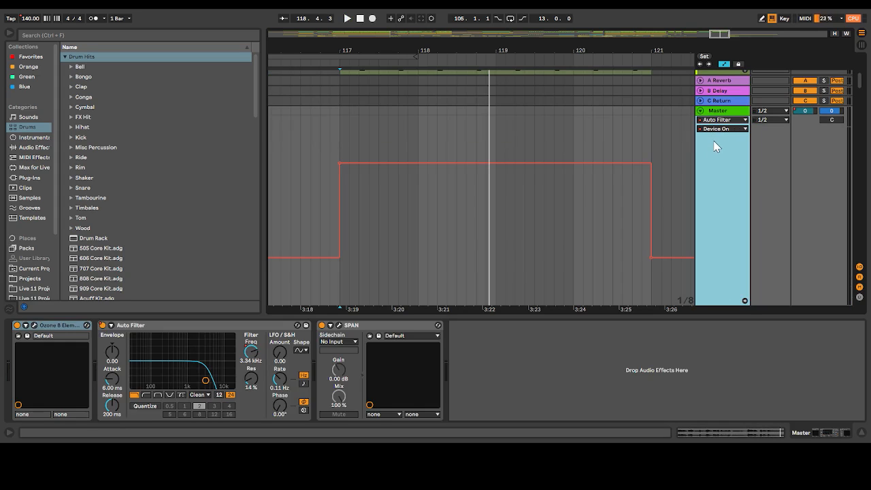
Show the Master Auto Filter's Frequency automation and play the outro from bar 117 with track 7 unsoloed
{"action": "left_click", "coordinate": [717, 180]}
{"action": "key", "text": "space"}
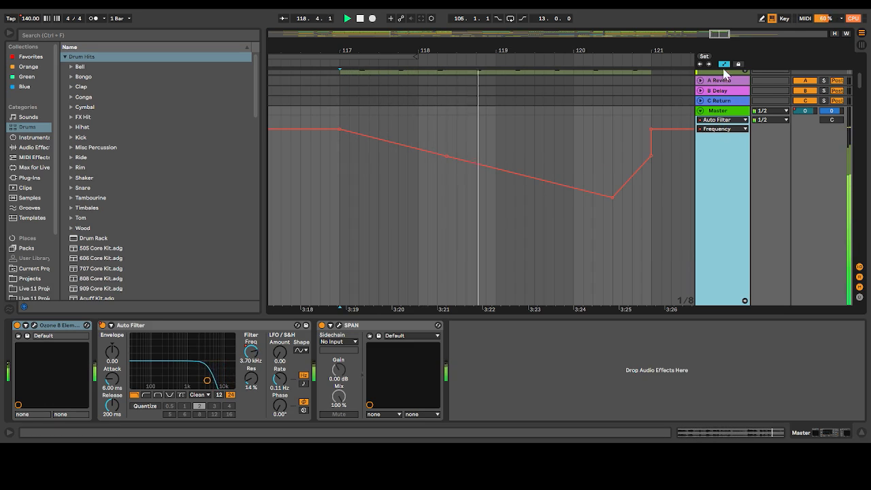
{"action": "scroll", "coordinate": [749, 113], "scroll_direction": "up", "scroll_amount": 5}
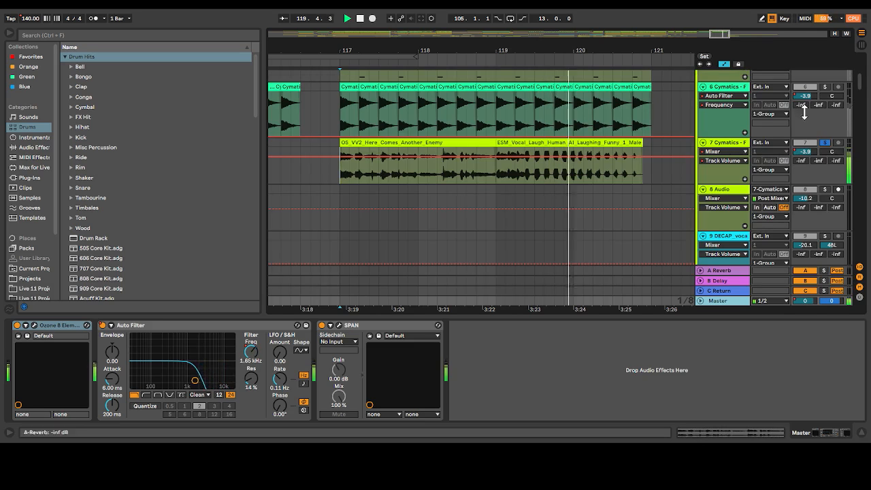
{"action": "left_click", "coordinate": [824, 142]}
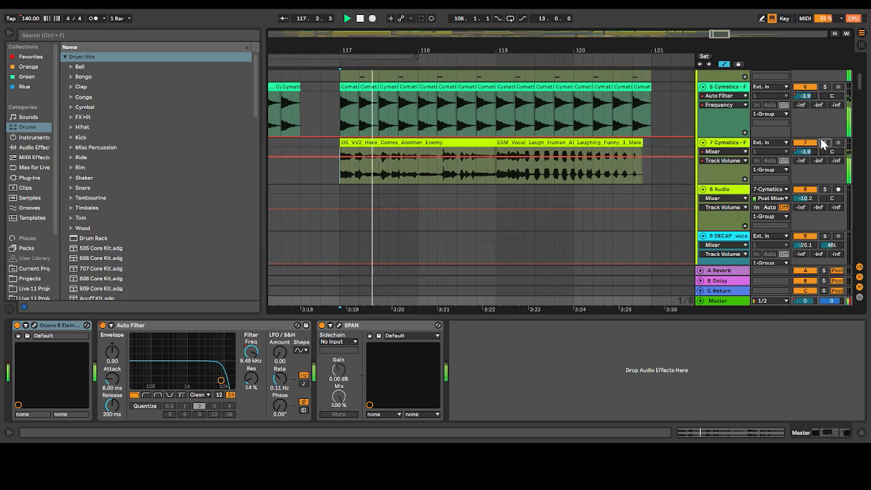
Hide the automation lanes and play the rap vocal phrase on track 34 from 77.1.1
{"action": "left_click", "coordinate": [722, 76]}
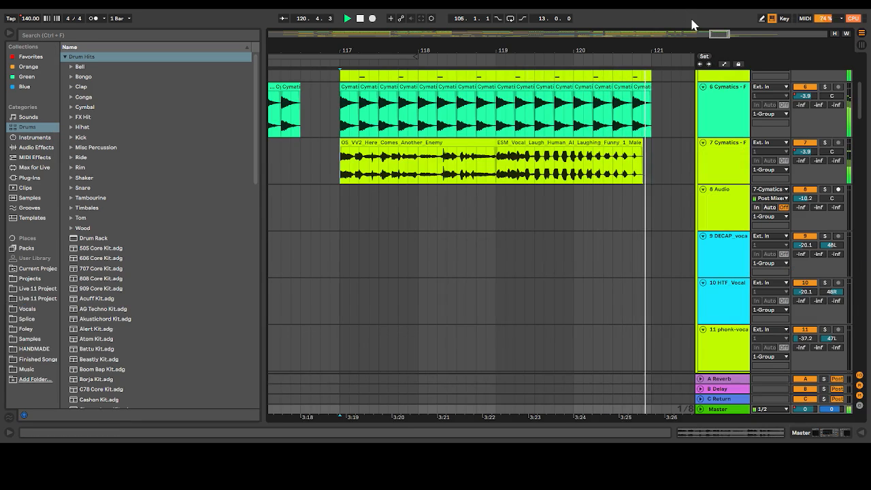
{"action": "key", "text": "space"}
{"action": "left_click_drag", "start_coordinate": [717, 34], "coordinate": [388, 307]}
{"action": "scroll", "coordinate": [389, 302], "scroll_direction": "down", "scroll_amount": 5}
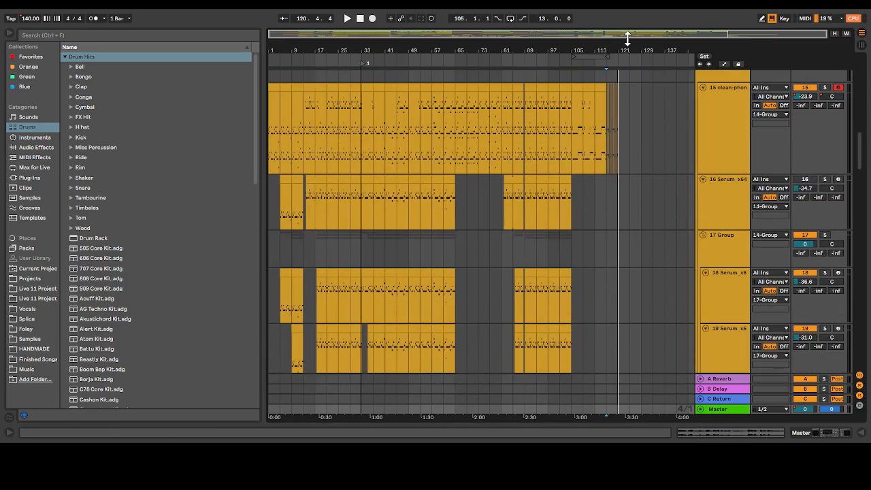
{"action": "left_click_drag", "start_coordinate": [628, 39], "coordinate": [632, 109]}
{"action": "scroll", "coordinate": [575, 241], "scroll_direction": "down", "scroll_amount": 12}
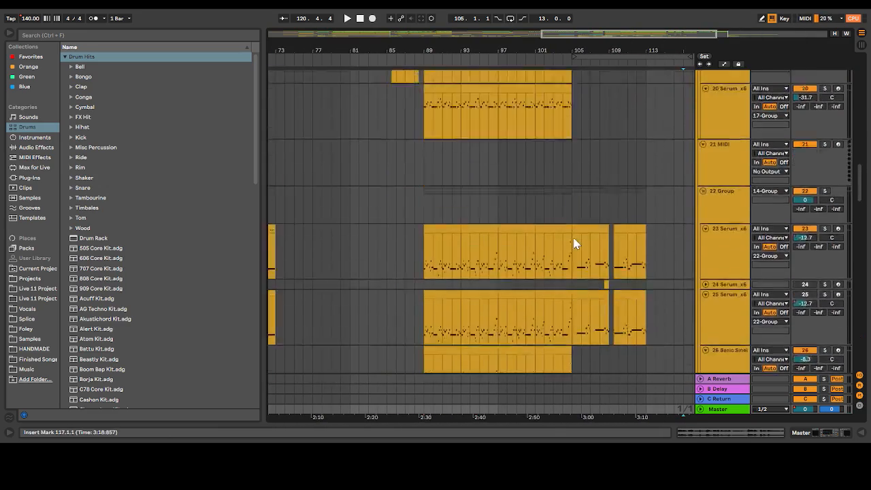
{"action": "scroll", "coordinate": [574, 237], "scroll_direction": "down", "scroll_amount": 3}
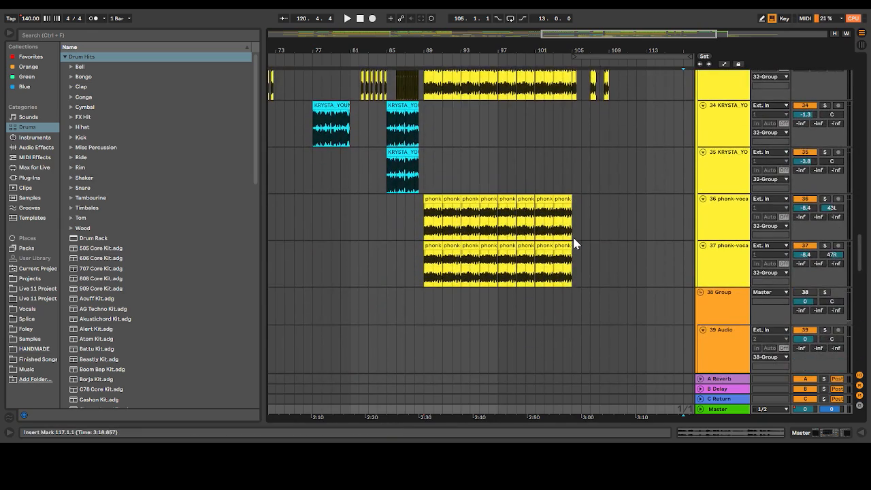
{"action": "scroll", "coordinate": [573, 238], "scroll_direction": "up", "scroll_amount": 1}
{"action": "left_click_drag", "start_coordinate": [600, 35], "coordinate": [568, 70]}
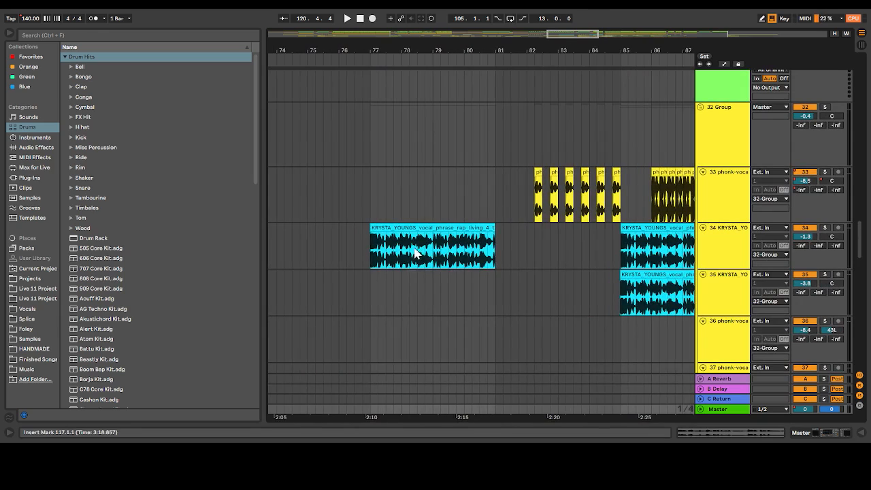
{"action": "left_click", "coordinate": [371, 245]}
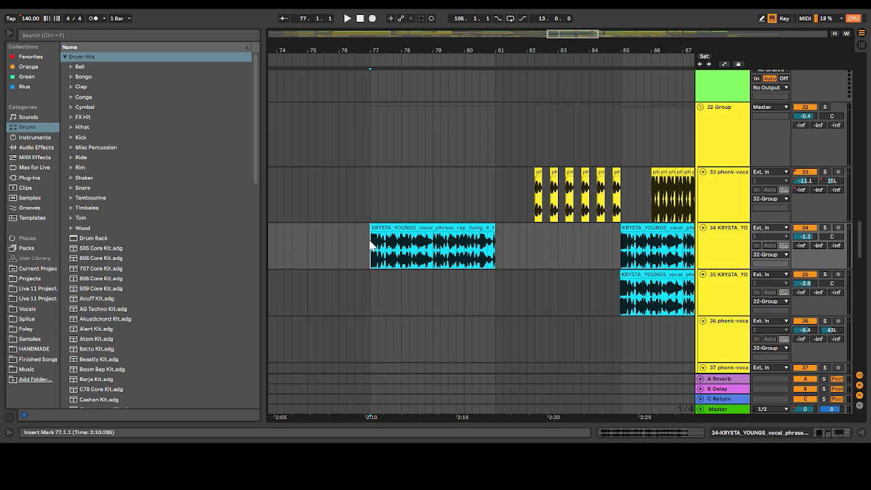
{"action": "key", "text": "space"}
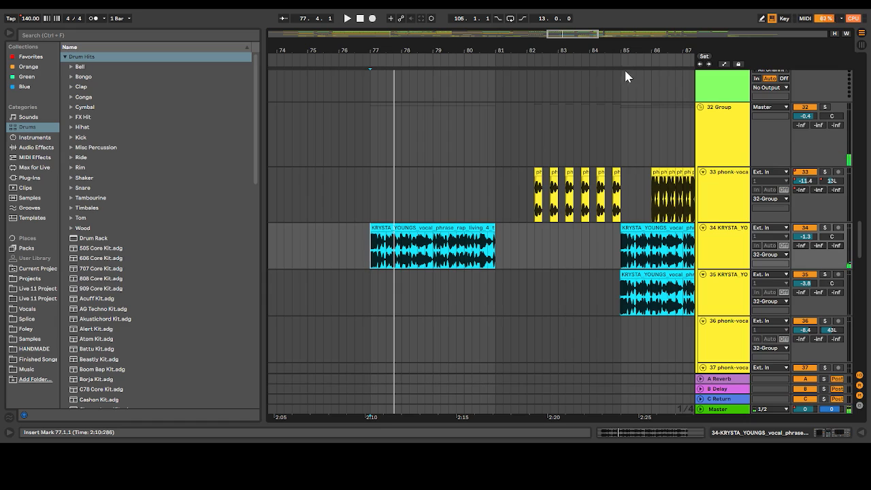
Show track 34's Auto Filter Frequency automation and replay its vocal phrase from 77.1.1, soloing the track during playback
{"action": "left_click", "coordinate": [725, 64]}
{"action": "left_click", "coordinate": [723, 240]}
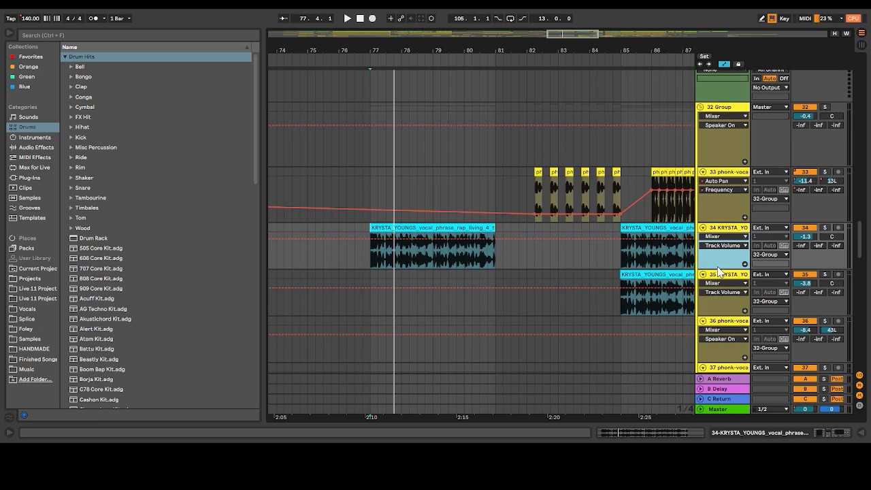
{"action": "key", "text": "space"}
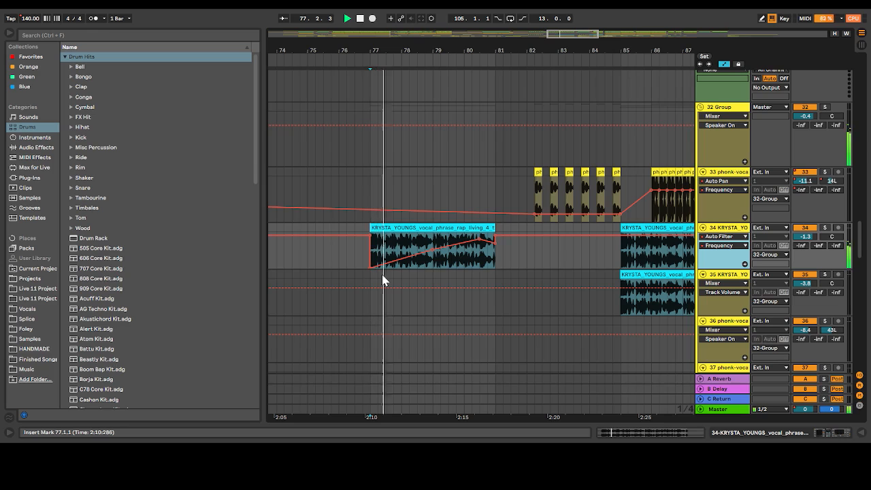
{"action": "left_click", "coordinate": [826, 228]}
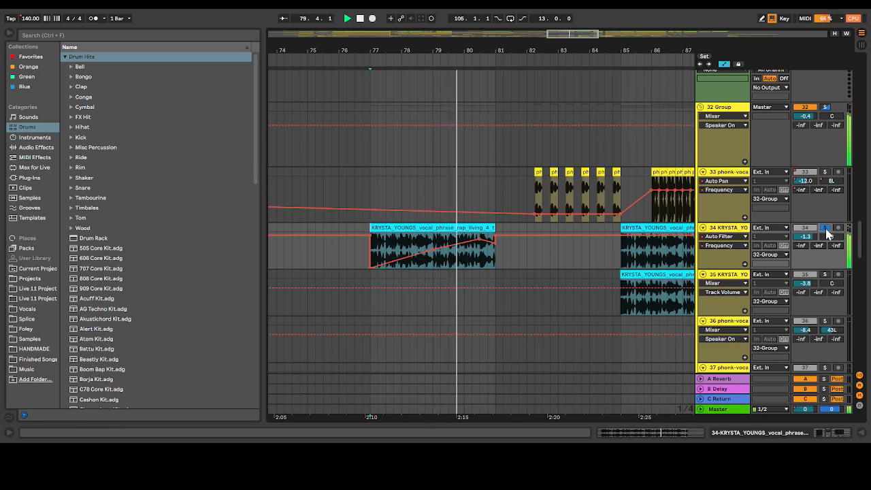
{"action": "left_click", "coordinate": [826, 228]}
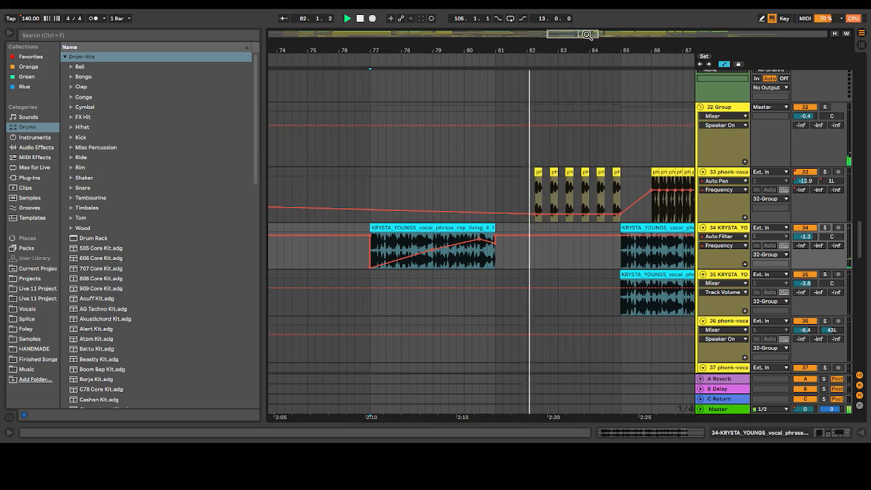
Follow the playback through the build-up to bar 89, examining the layered vocals and the transition samples in the 42 Group
{"action": "left_click_drag", "start_coordinate": [587, 34], "coordinate": [597, 34]}
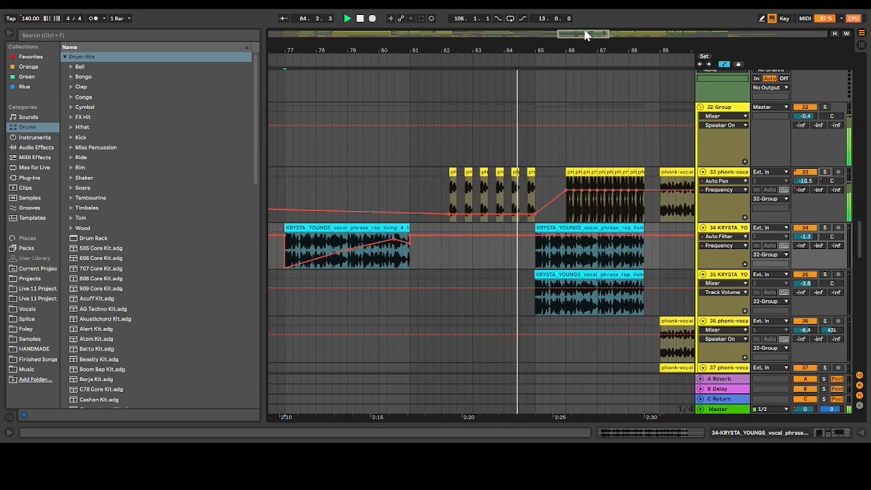
{"action": "left_click_drag", "start_coordinate": [586, 33], "coordinate": [592, 33]}
{"action": "scroll", "coordinate": [531, 160], "scroll_direction": "down", "scroll_amount": 5}
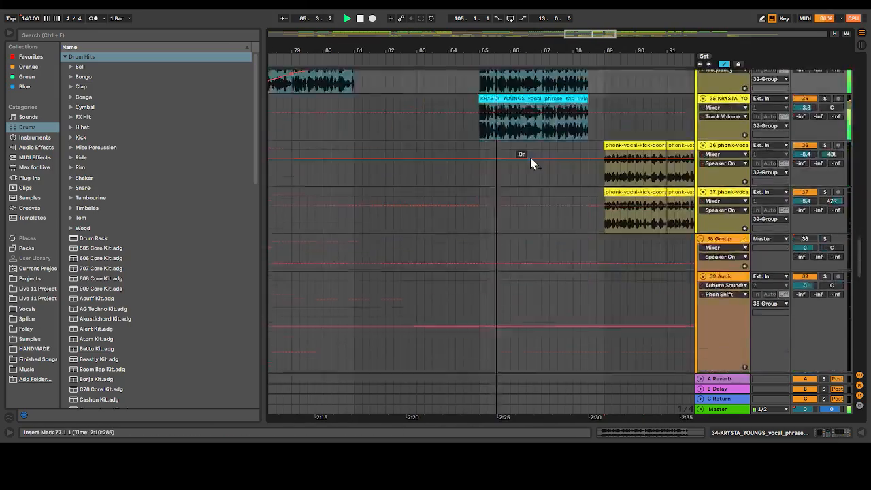
{"action": "scroll", "coordinate": [531, 157], "scroll_direction": "down", "scroll_amount": 10}
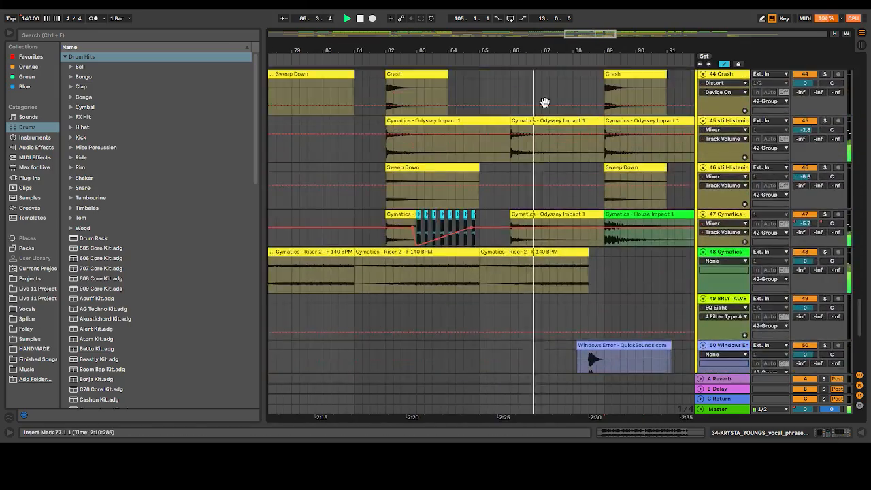
{"action": "left_click_drag", "start_coordinate": [591, 35], "coordinate": [599, 34]}
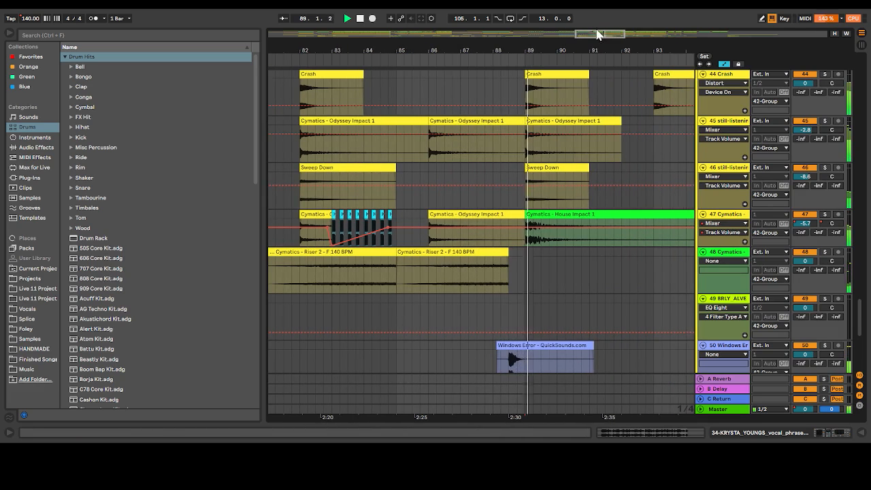
{"action": "key", "text": "space"}
Solo tracks 50 and 51 and play the Windows Error and Wow! samples from 88.2.1
{"action": "scroll", "coordinate": [479, 254], "scroll_direction": "down", "scroll_amount": 4}
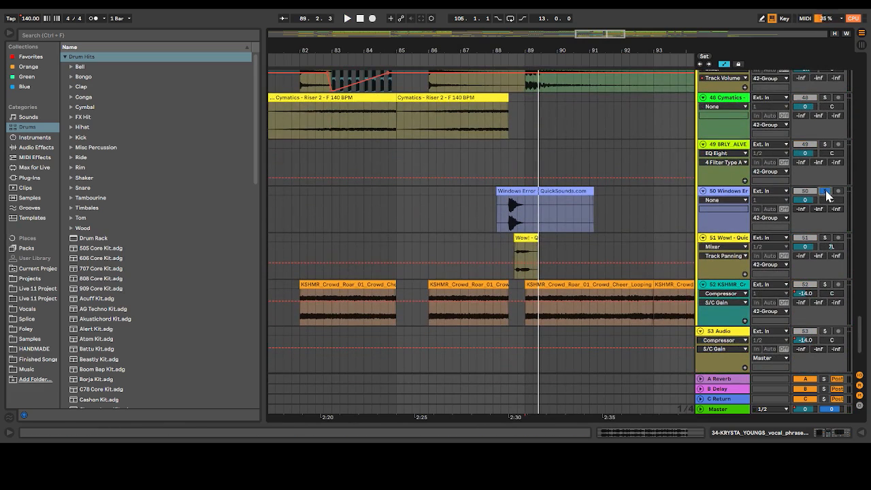
{"action": "left_click", "coordinate": [825, 238]}
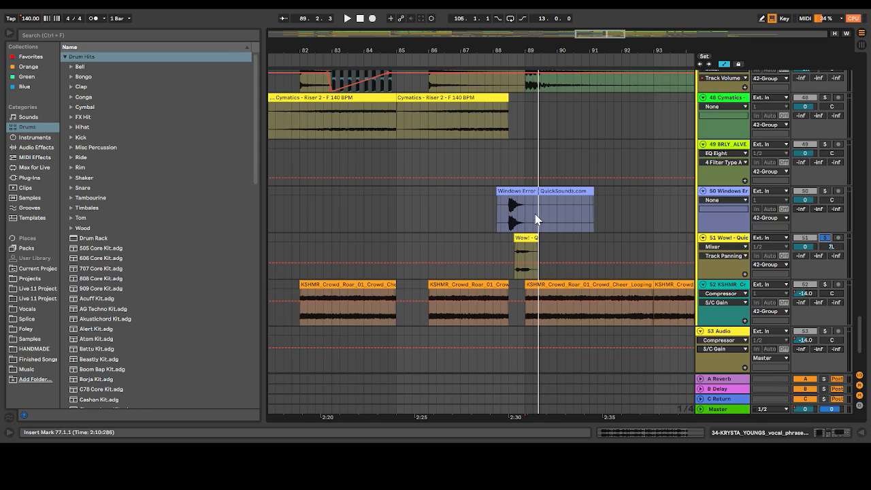
{"action": "left_click", "coordinate": [825, 191]}
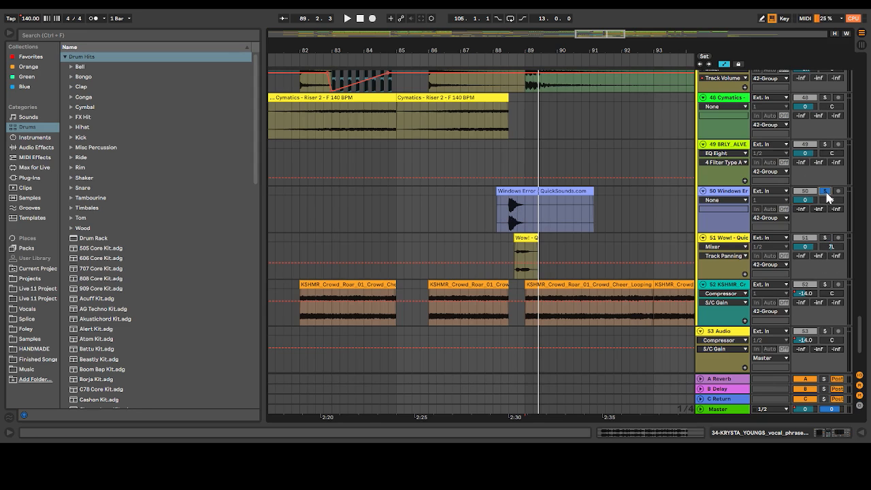
{"action": "left_click", "coordinate": [825, 237]}
{"action": "key", "text": "space"}
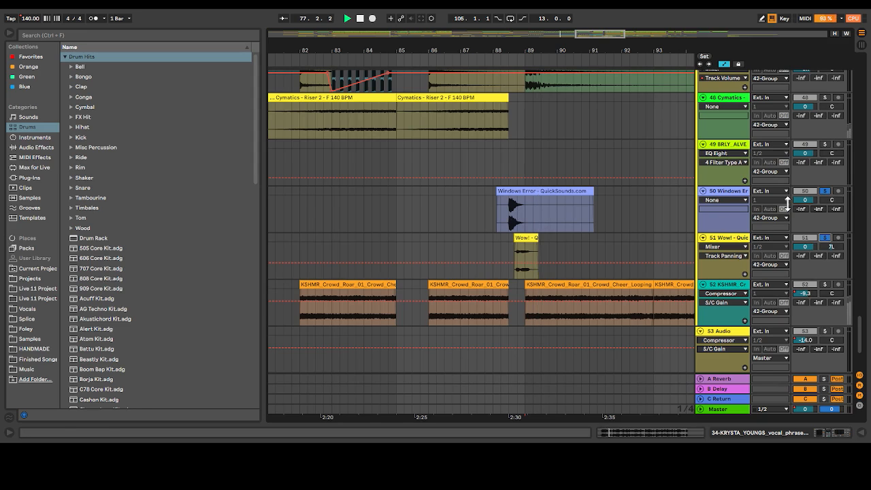
{"action": "left_click", "coordinate": [497, 205]}
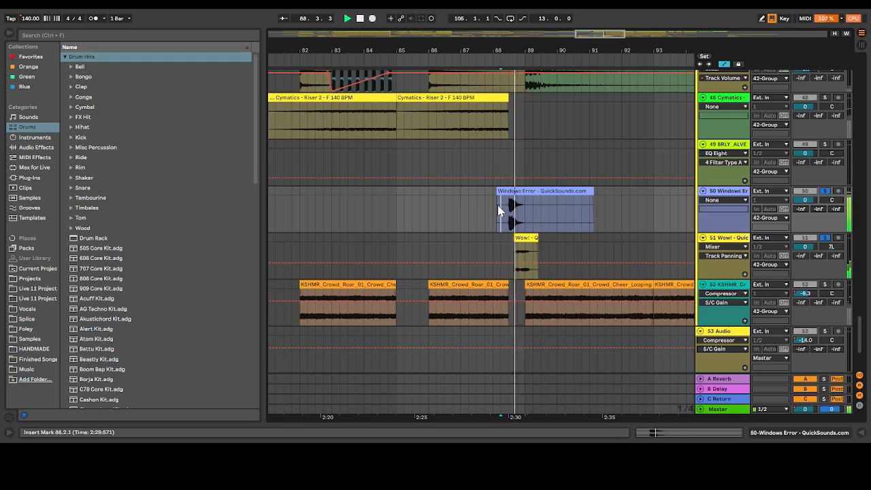
{"action": "key", "text": "space"}
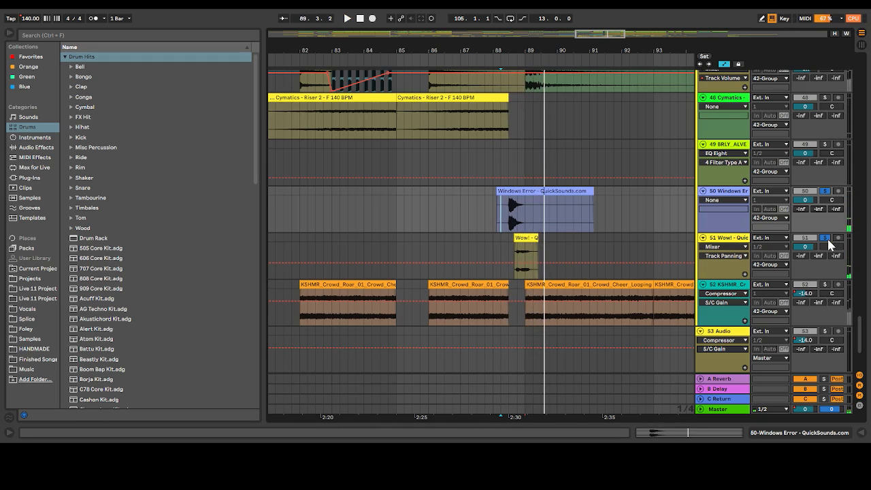
Open the device chains of track 50 (Windows Error) and track 51 (Wow!)
{"action": "double_click", "coordinate": [728, 190]}
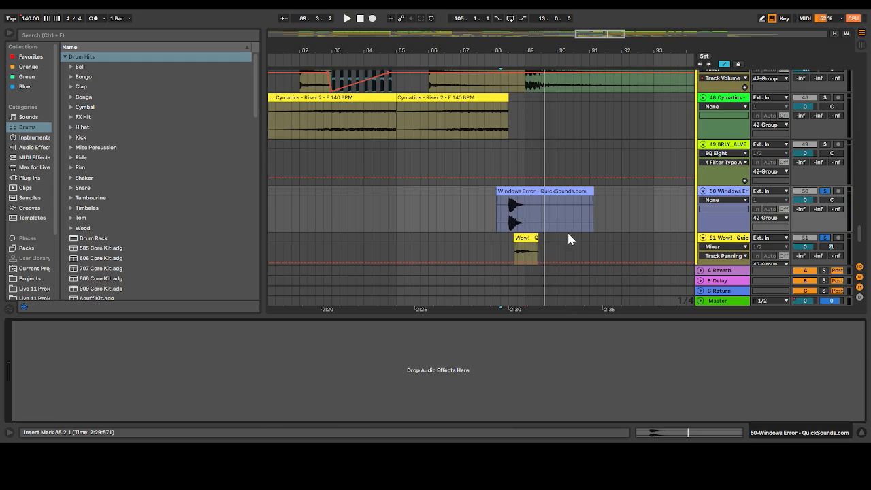
{"action": "left_click", "coordinate": [724, 191]}
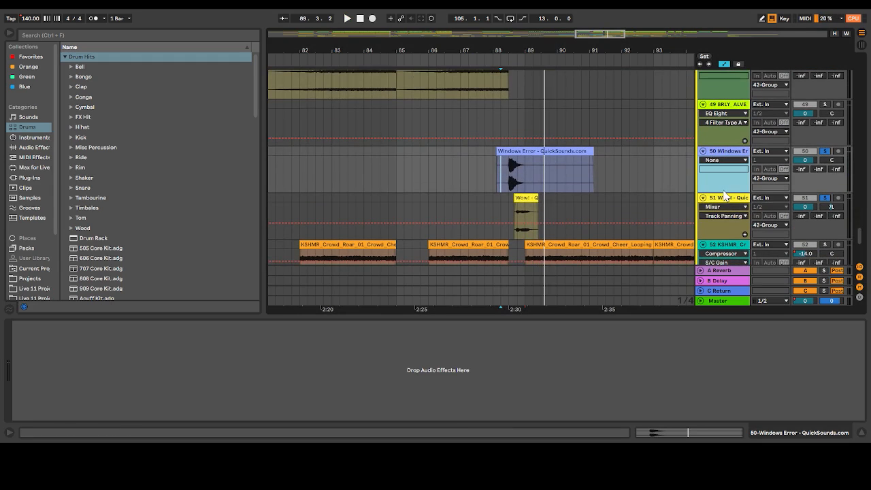
{"action": "left_click", "coordinate": [727, 200]}
Place the insert marker at 83.1.1 on track 47's chopped vocal clips and examine the track's device chain through to its Auto Filter
{"action": "scroll", "coordinate": [599, 85], "scroll_direction": "up", "scroll_amount": 5}
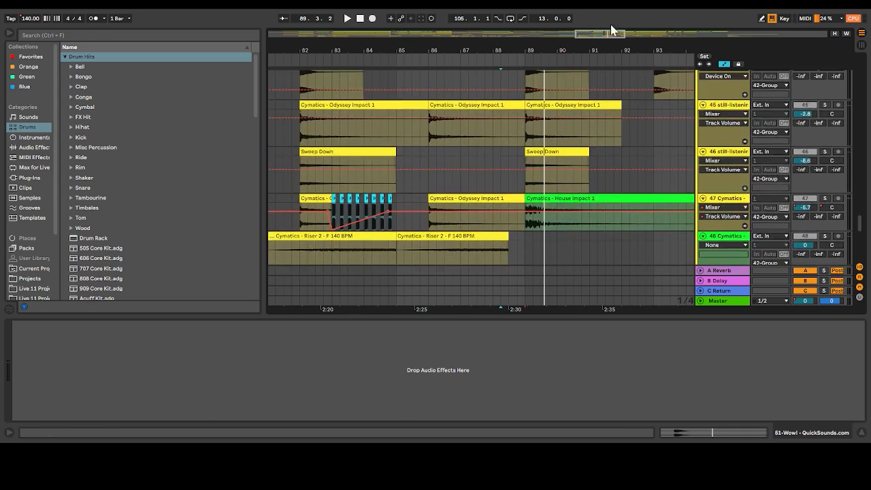
{"action": "left_click_drag", "start_coordinate": [579, 35], "coordinate": [526, 70]}
{"action": "scroll", "coordinate": [526, 71], "scroll_direction": "up", "scroll_amount": 8}
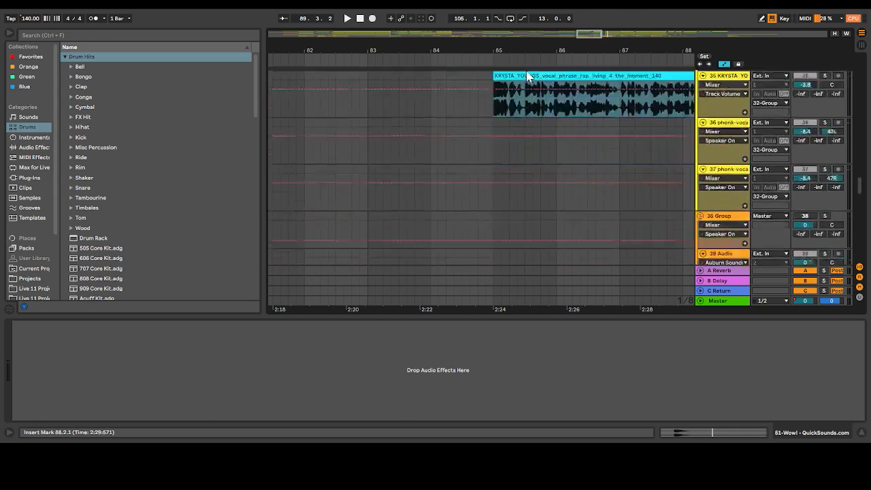
{"action": "scroll", "coordinate": [526, 70], "scroll_direction": "down", "scroll_amount": 2}
{"action": "scroll", "coordinate": [527, 70], "scroll_direction": "down", "scroll_amount": 8}
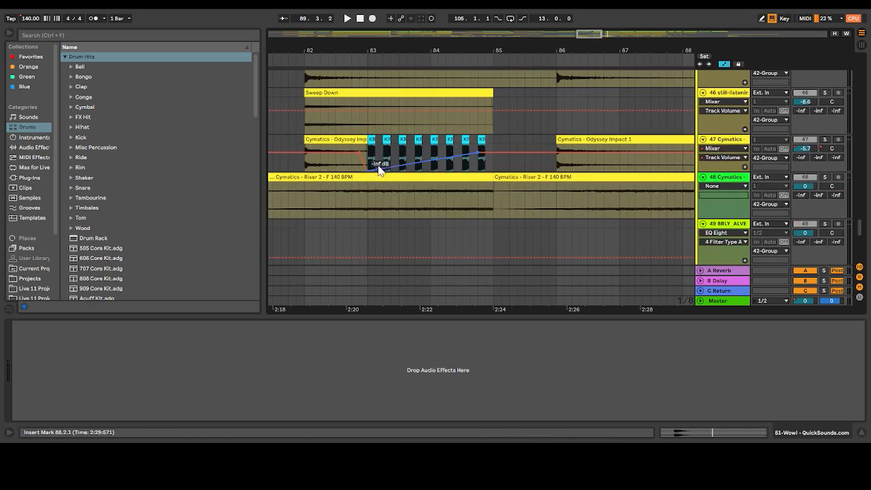
{"action": "left_click", "coordinate": [369, 152]}
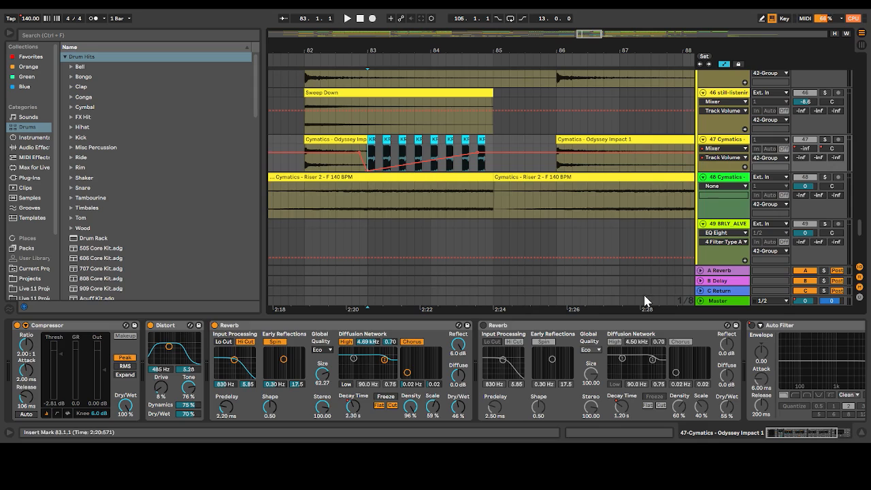
{"action": "scroll", "coordinate": [529, 373], "scroll_direction": "down", "scroll_amount": 3}
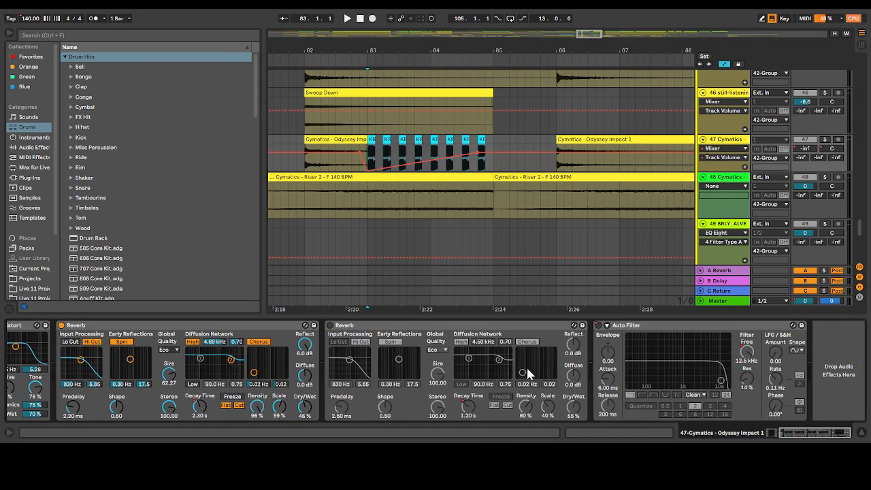
Show track 47's automation for Auto Filter Frequency, Reverb DecayTime and Track Panning in turn
{"action": "left_click", "coordinate": [719, 155]}
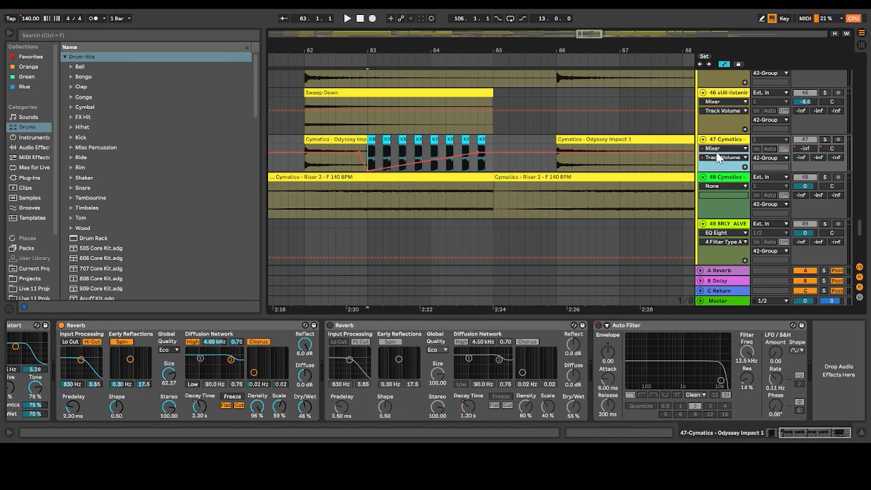
{"action": "left_click", "coordinate": [725, 197]}
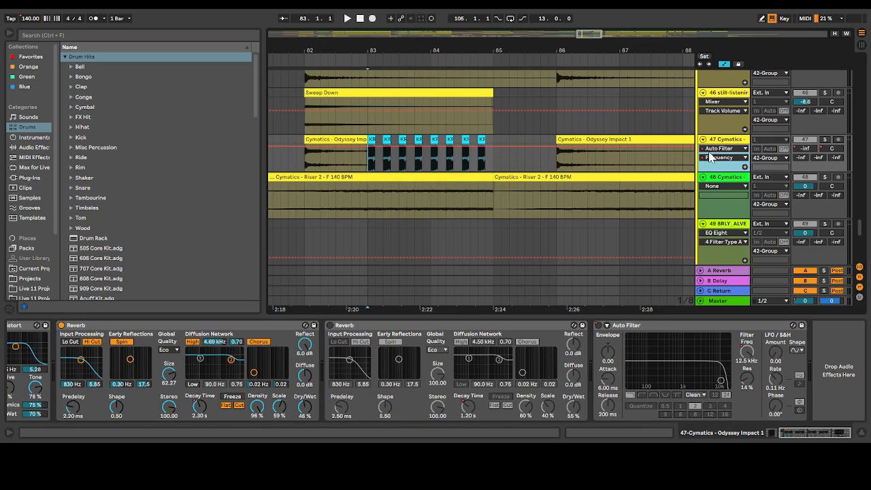
{"action": "left_click", "coordinate": [726, 193]}
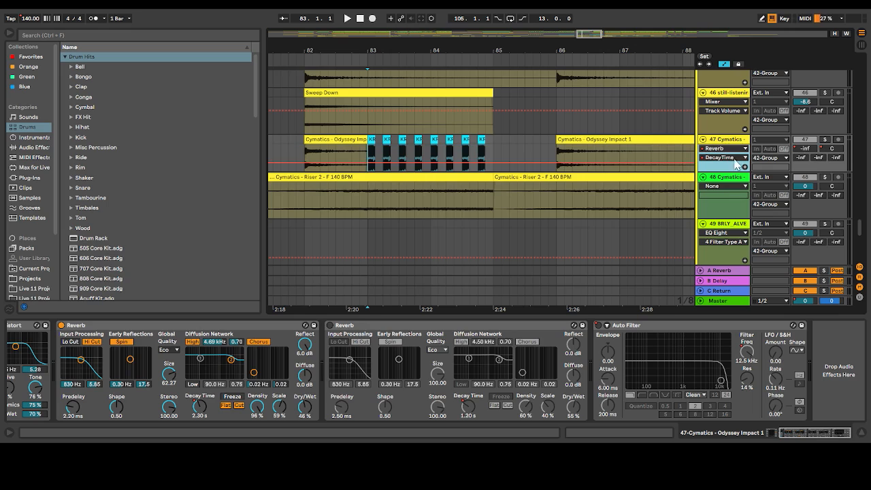
{"action": "left_click", "coordinate": [832, 148]}
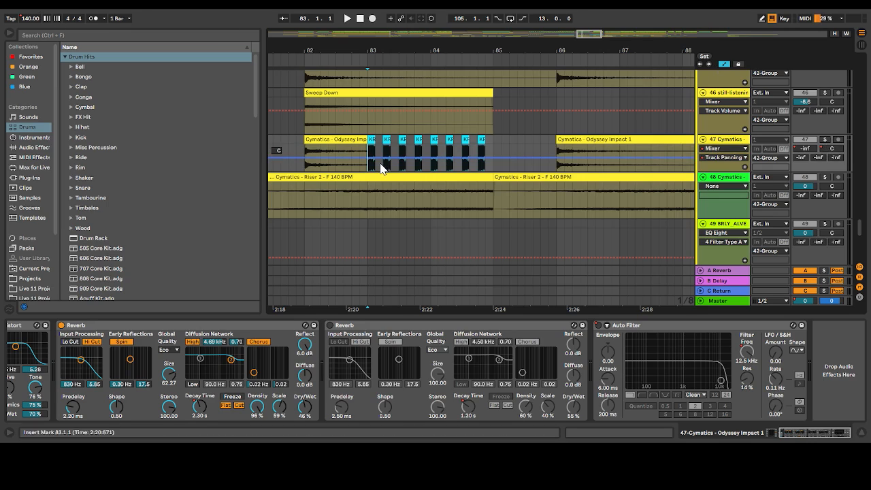
Play track 47's chopped vocal clips in solo from 83.1.1, and unsolo the track after stopping playback
{"action": "left_click", "coordinate": [825, 140]}
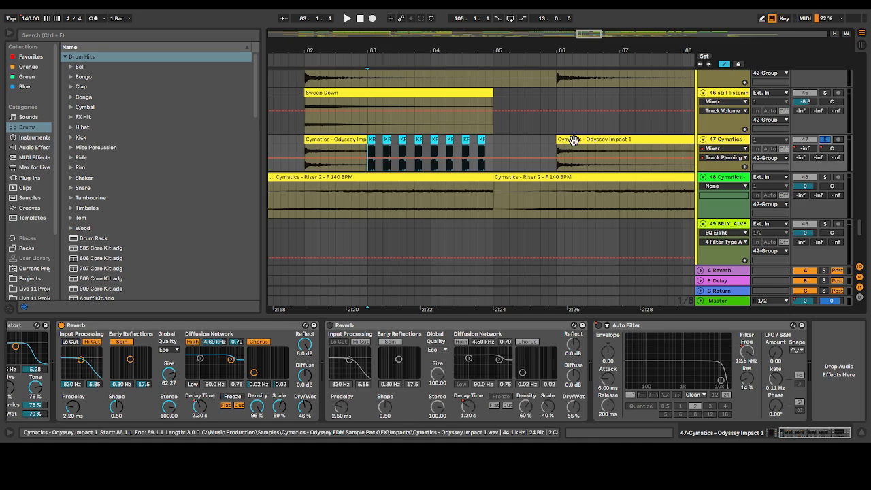
{"action": "key", "text": "space"}
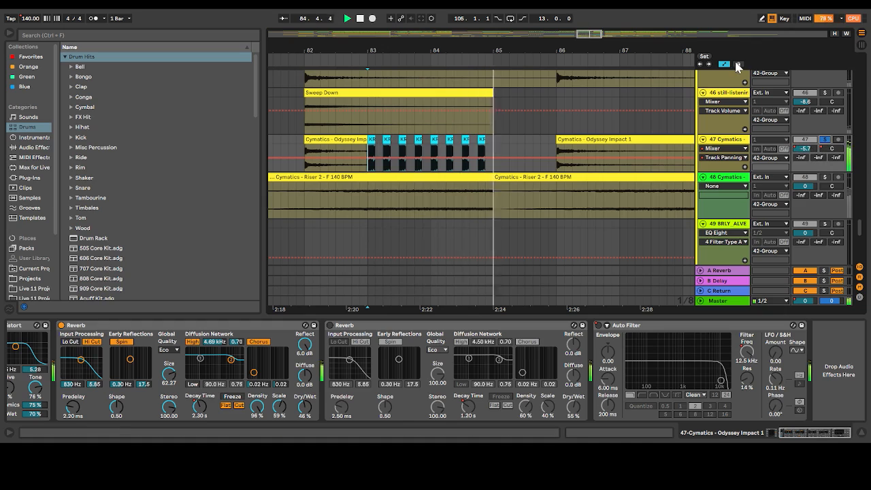
{"action": "key", "text": "space"}
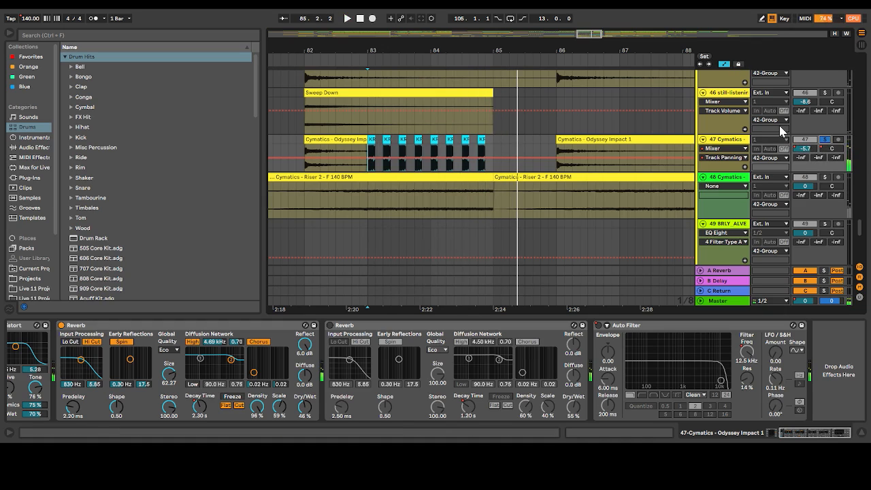
{"action": "left_click", "coordinate": [825, 139]}
Play the full mix from 83.1.1 repeatedly to hear the chopped vocals in context
{"action": "key", "text": "space"}
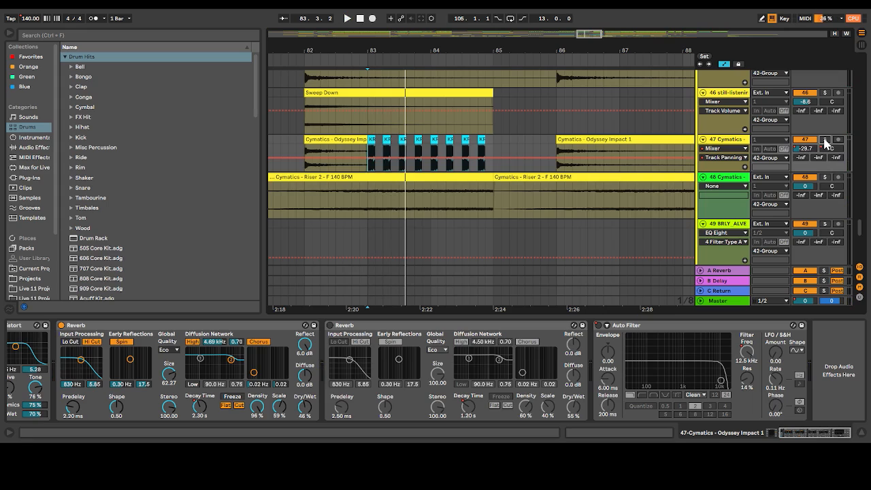
{"action": "key", "text": "space"}
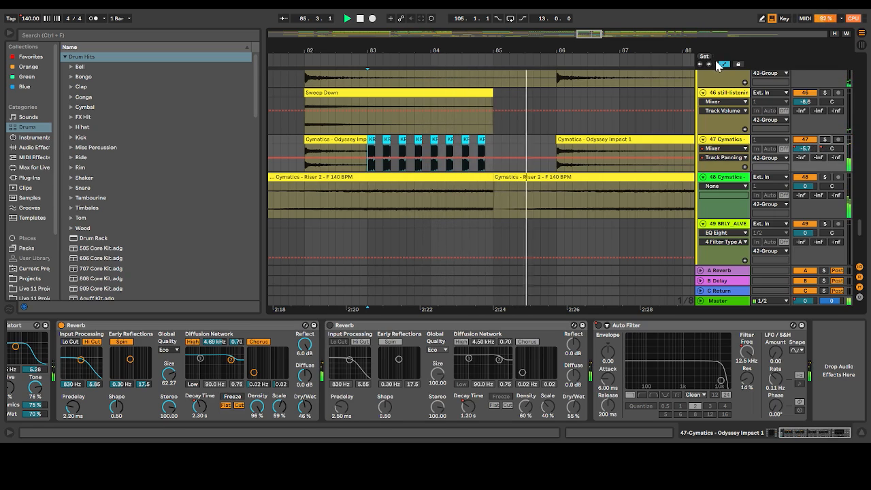
{"action": "key", "text": "space"}
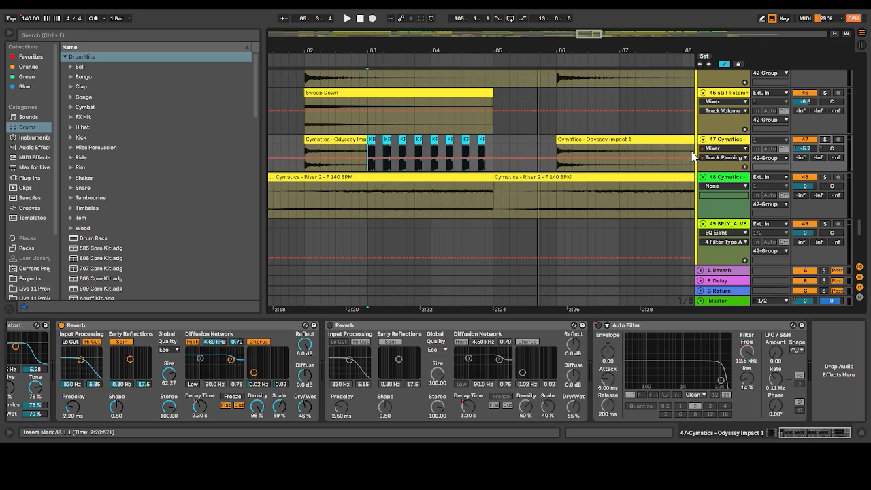
{"action": "key", "text": "space"}
{"action": "key", "text": "space"}
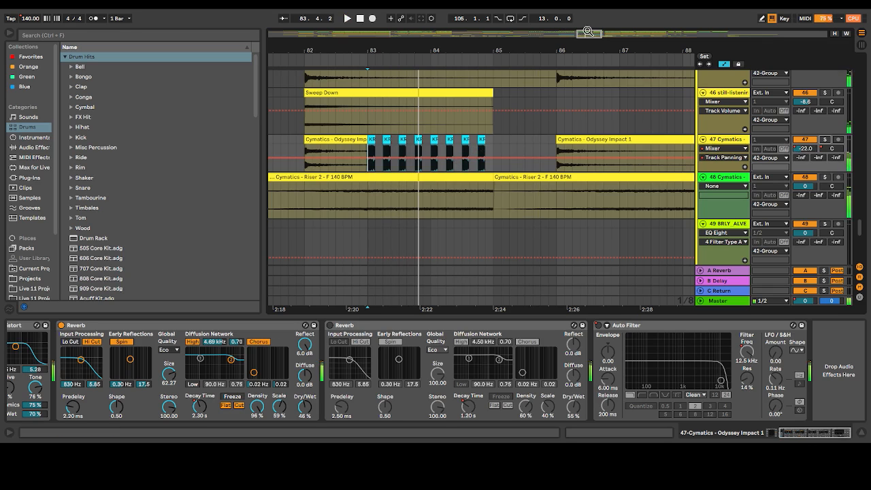
Play the rap vocal phrase on track 34 from 85.1.1, soloing it during playback and returning to the full mix
{"action": "scroll", "coordinate": [557, 184], "scroll_direction": "up", "scroll_amount": 15}
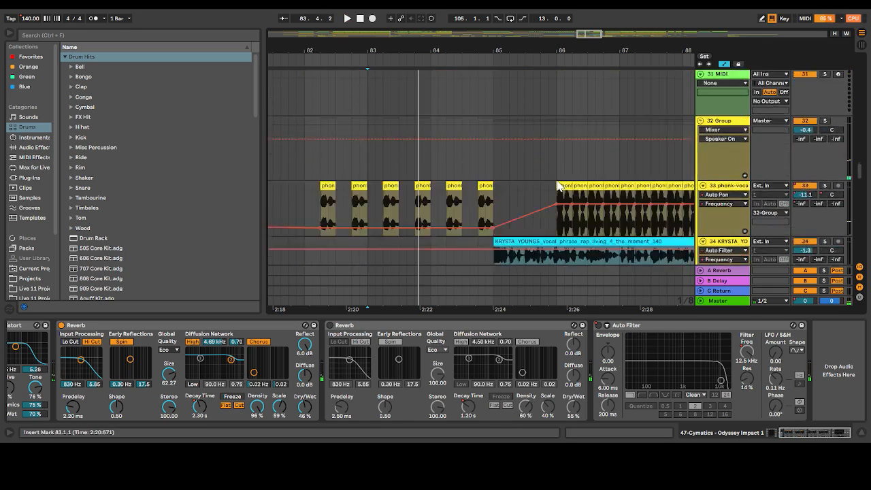
{"action": "scroll", "coordinate": [557, 184], "scroll_direction": "down", "scroll_amount": 5}
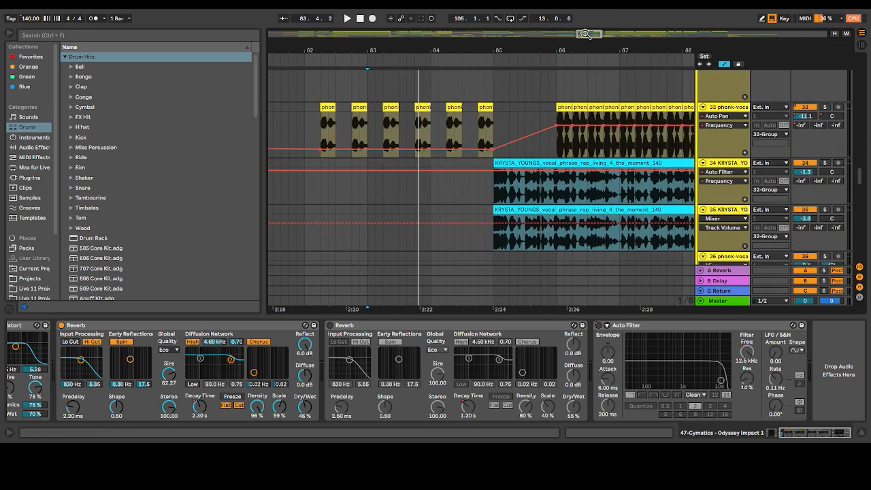
{"action": "left_click_drag", "start_coordinate": [412, 50], "coordinate": [271, 22]}
{"action": "scroll", "coordinate": [547, 199], "scroll_direction": "down", "scroll_amount": 5}
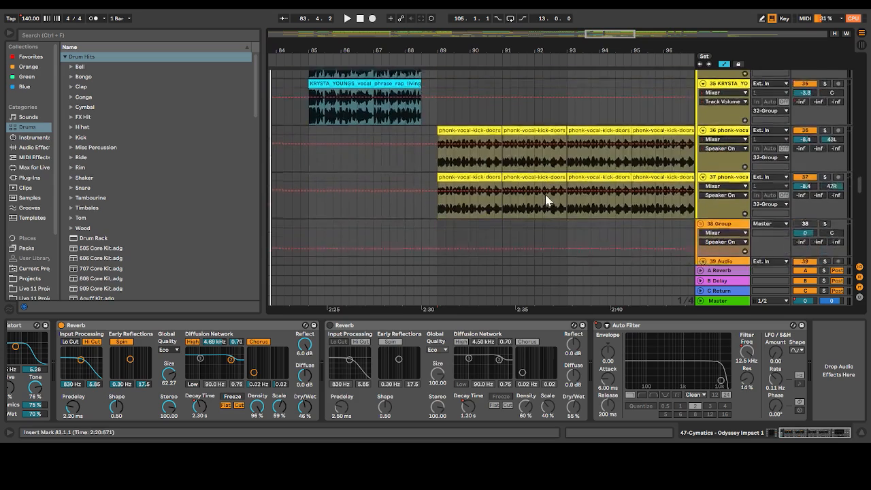
{"action": "scroll", "coordinate": [546, 196], "scroll_direction": "up", "scroll_amount": 3}
{"action": "scroll", "coordinate": [546, 196], "scroll_direction": "up", "scroll_amount": 2}
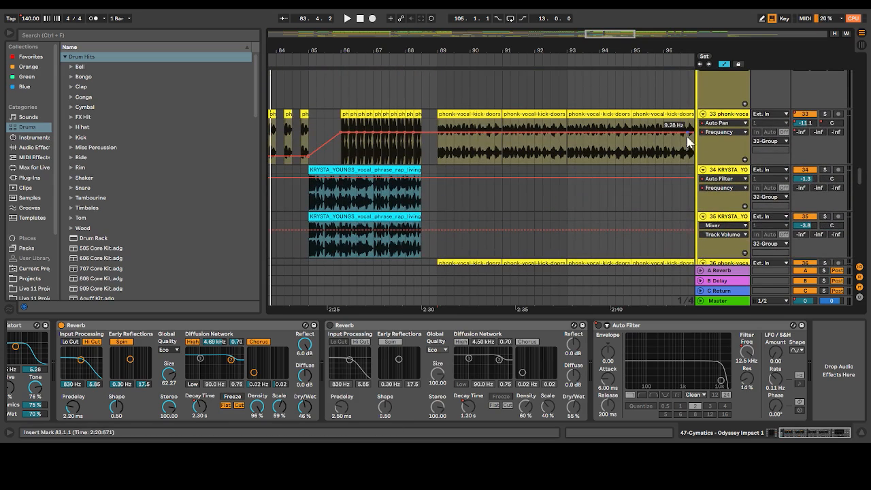
{"action": "left_click", "coordinate": [310, 207]}
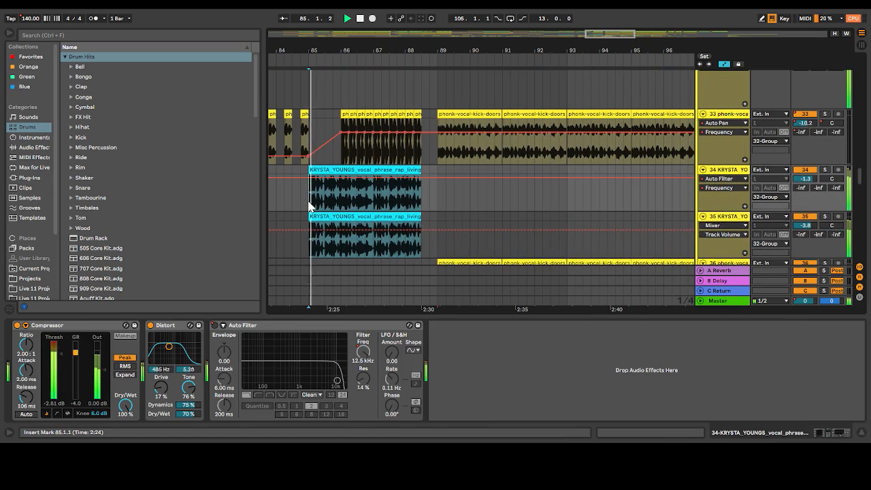
{"action": "key", "text": "space"}
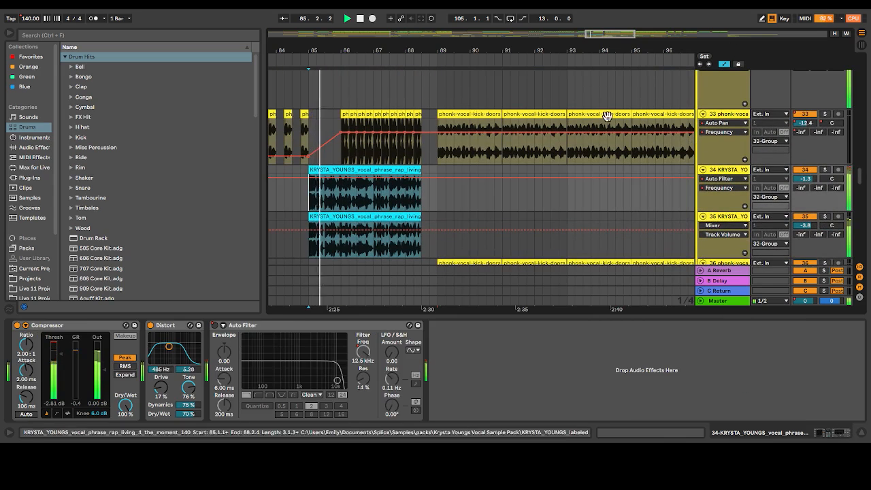
{"action": "left_click", "coordinate": [825, 170]}
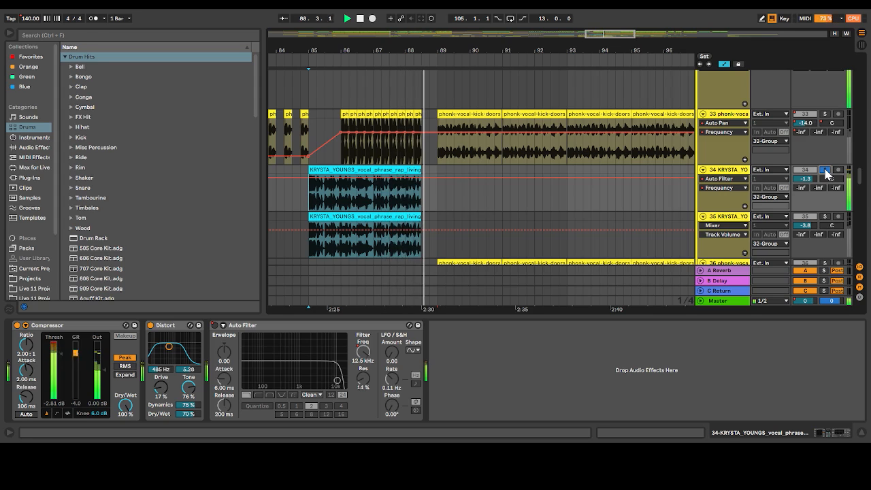
{"action": "left_click", "coordinate": [825, 169]}
{"action": "key", "text": "space"}
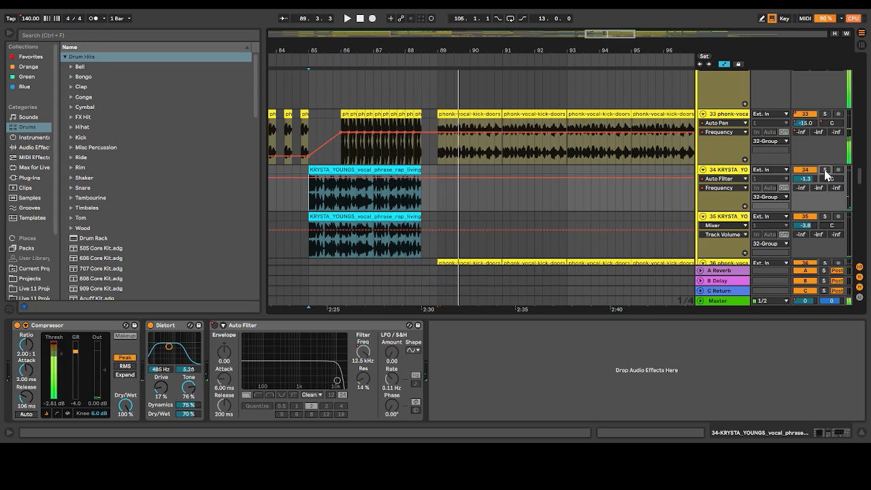
Place the insert marker at 89.1.1 on track 9's shout clips and play them in solo and in the mix
{"action": "scroll", "coordinate": [743, 133], "scroll_direction": "up", "scroll_amount": 5}
{"action": "scroll", "coordinate": [744, 133], "scroll_direction": "up", "scroll_amount": 15}
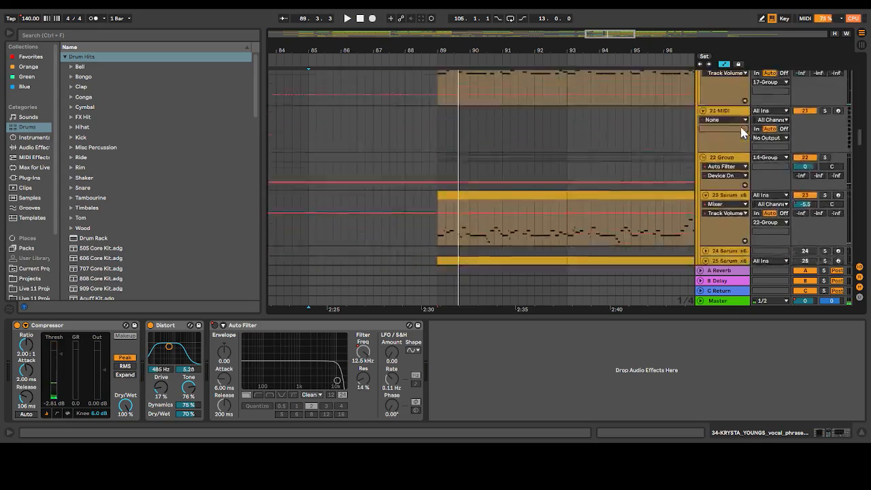
{"action": "scroll", "coordinate": [744, 133], "scroll_direction": "up", "scroll_amount": 4}
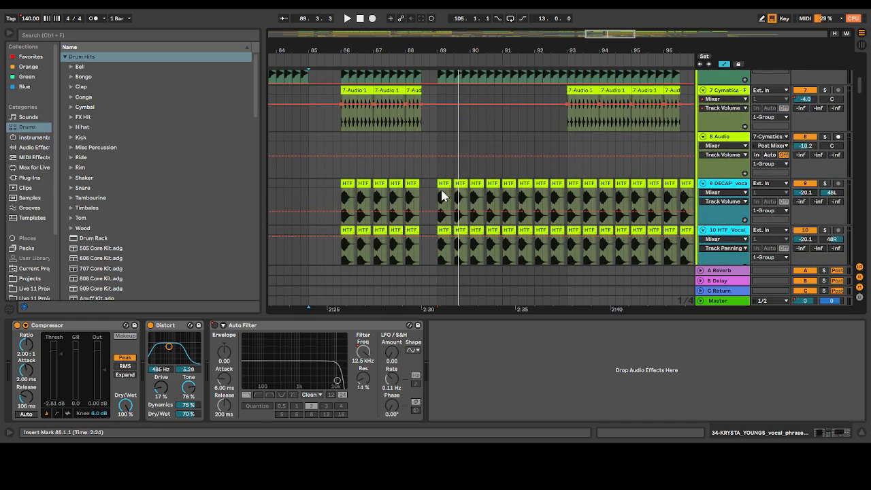
{"action": "left_click", "coordinate": [441, 196]}
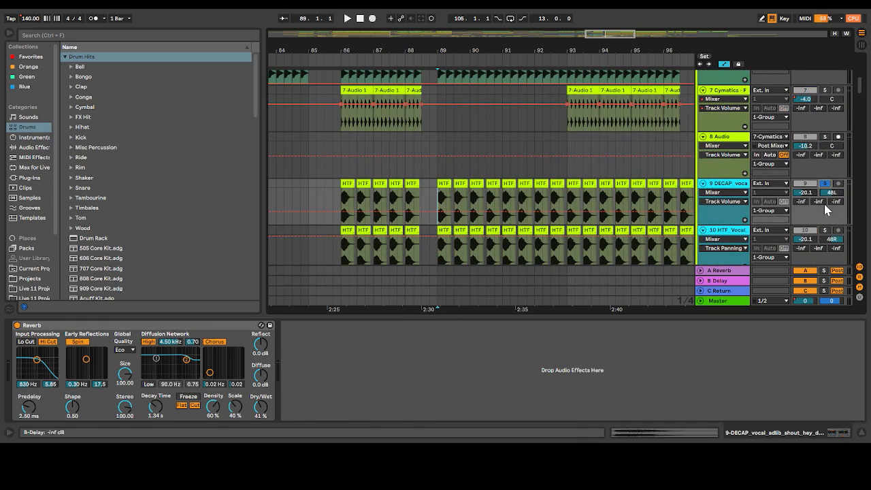
{"action": "key", "text": "space"}
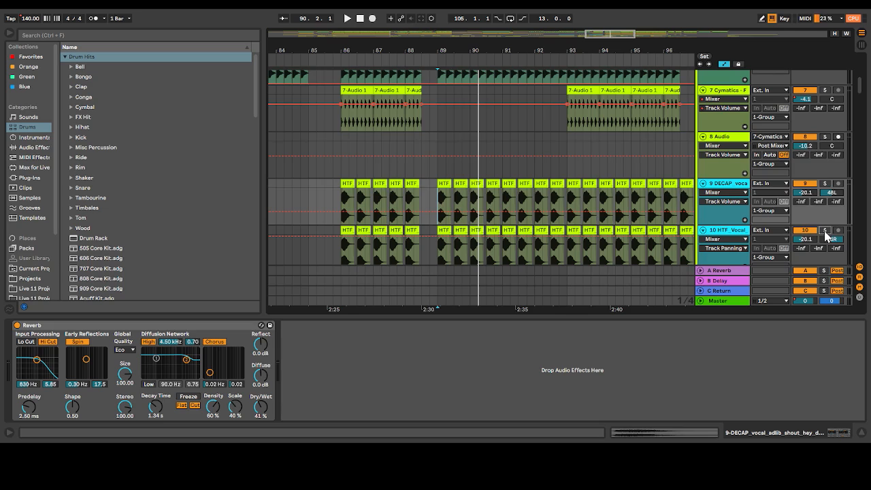
Inspect track 10's device chain and the HTF_Vocal_Hey_02 clip settings on tracks 9 and 10 at bar 89
{"action": "left_click", "coordinate": [734, 233]}
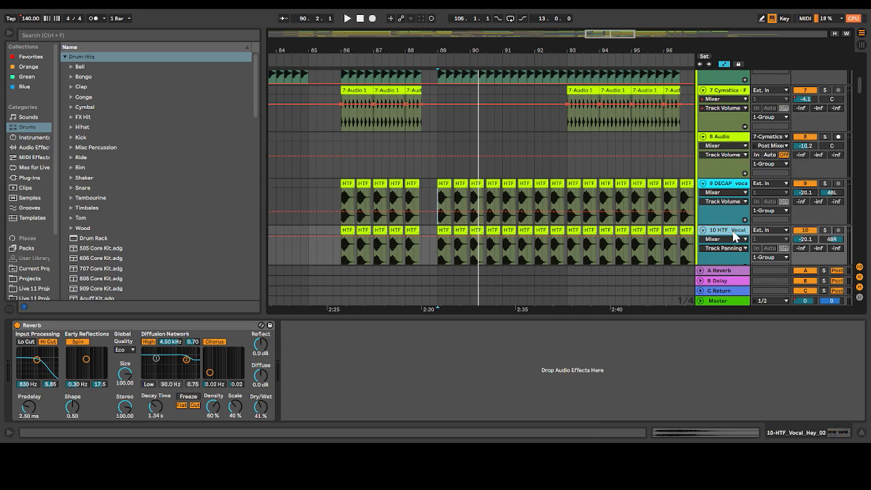
{"action": "double_click", "coordinate": [443, 183]}
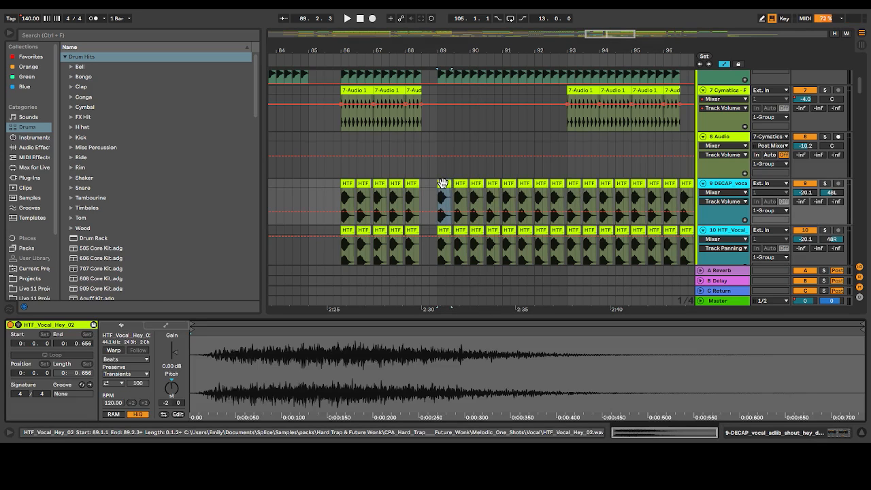
{"action": "left_click", "coordinate": [444, 233]}
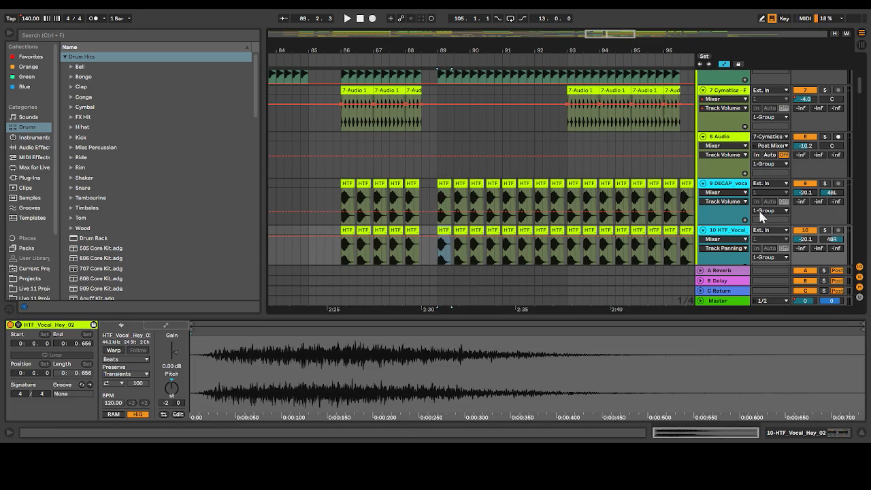
{"action": "left_click", "coordinate": [727, 190]}
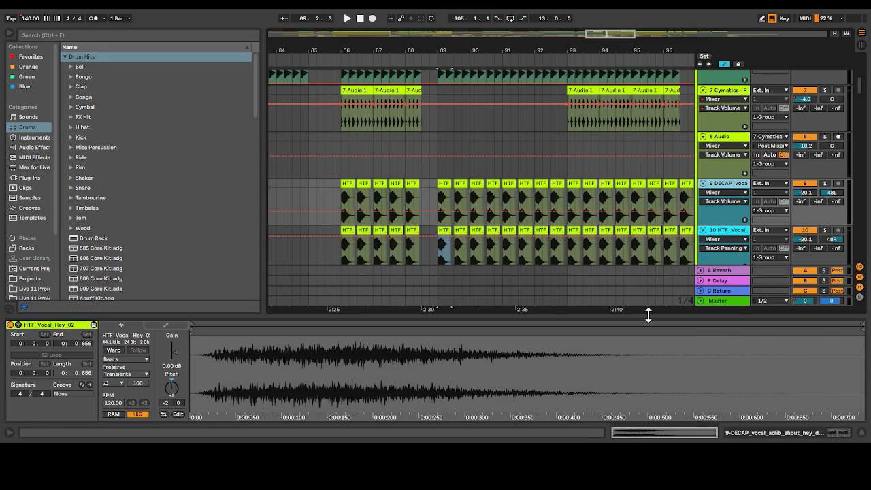
Collapse the clip detail area and place the insert marker at 13.1.1 on track 2's Drum Rack clip
{"action": "left_click_drag", "start_coordinate": [648, 315], "coordinate": [647, 408]}
{"action": "scroll", "coordinate": [601, 147], "scroll_direction": "up", "scroll_amount": 8}
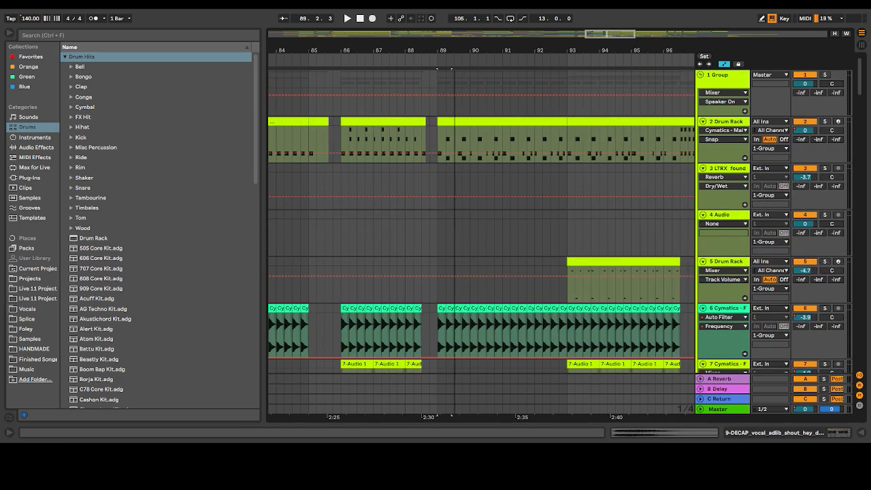
{"action": "left_click_drag", "start_coordinate": [605, 34], "coordinate": [516, 35]}
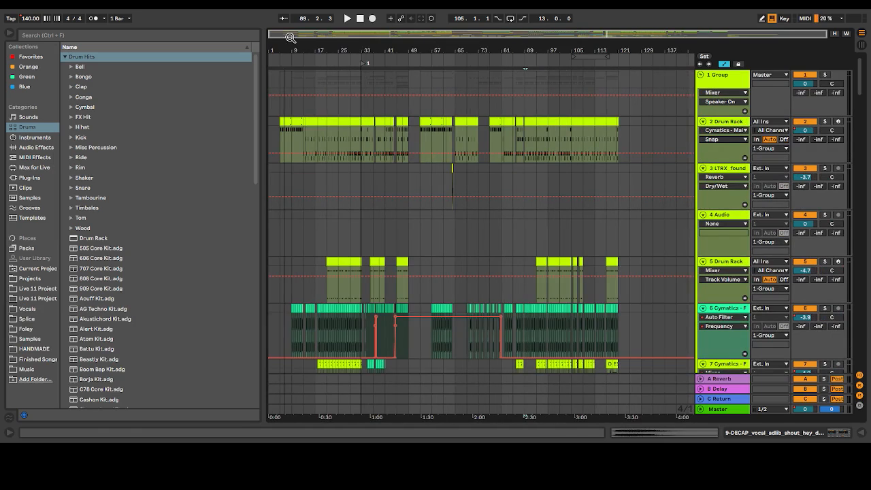
{"action": "left_click_drag", "start_coordinate": [280, 36], "coordinate": [312, 111]}
{"action": "left_click", "coordinate": [369, 133]}
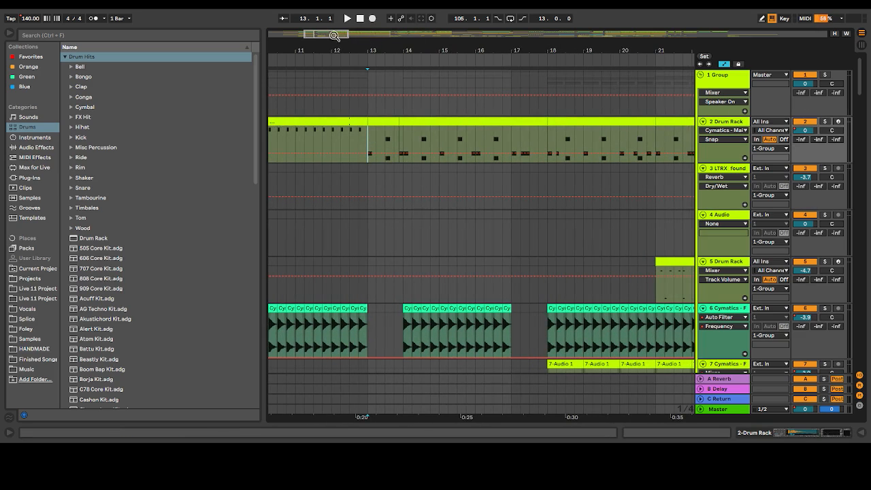
Play the intro drums from 5.1.1, soloing track 2 briefly during playback
{"action": "left_click_drag", "start_coordinate": [335, 35], "coordinate": [324, 35]}
{"action": "scroll", "coordinate": [374, 242], "scroll_direction": "down", "scroll_amount": 5}
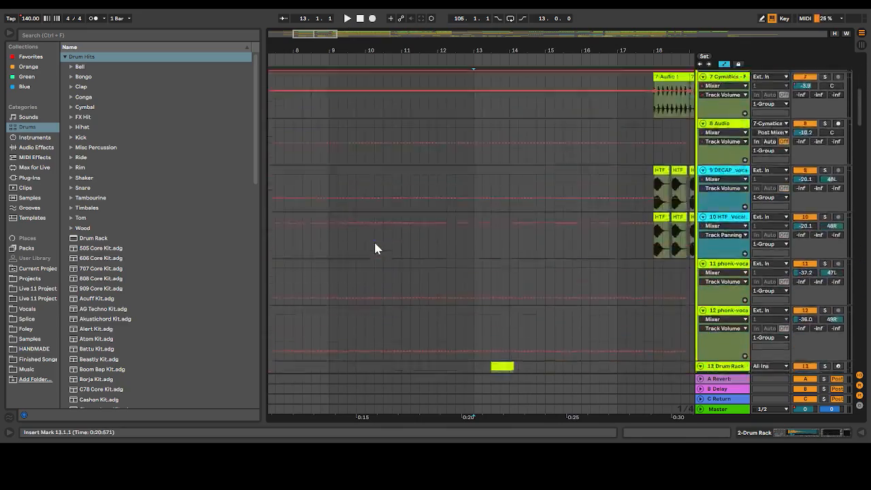
{"action": "scroll", "coordinate": [375, 243], "scroll_direction": "up", "scroll_amount": 7}
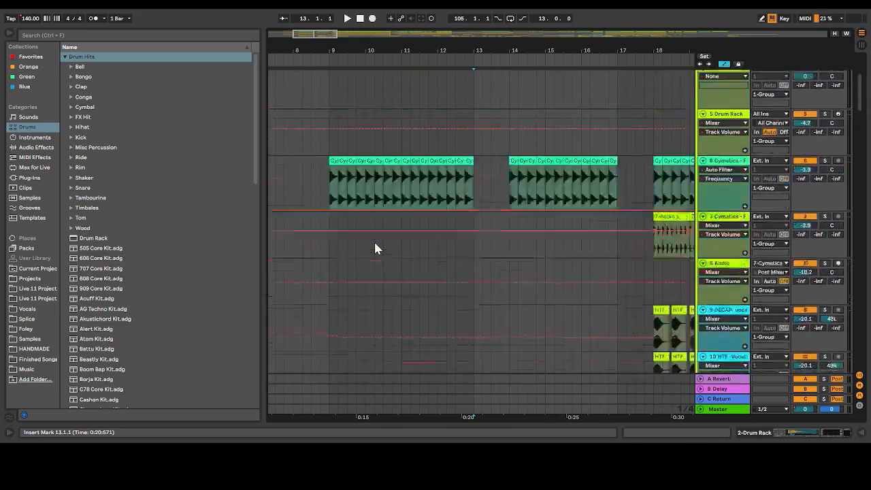
{"action": "left_click_drag", "start_coordinate": [322, 34], "coordinate": [317, 37]}
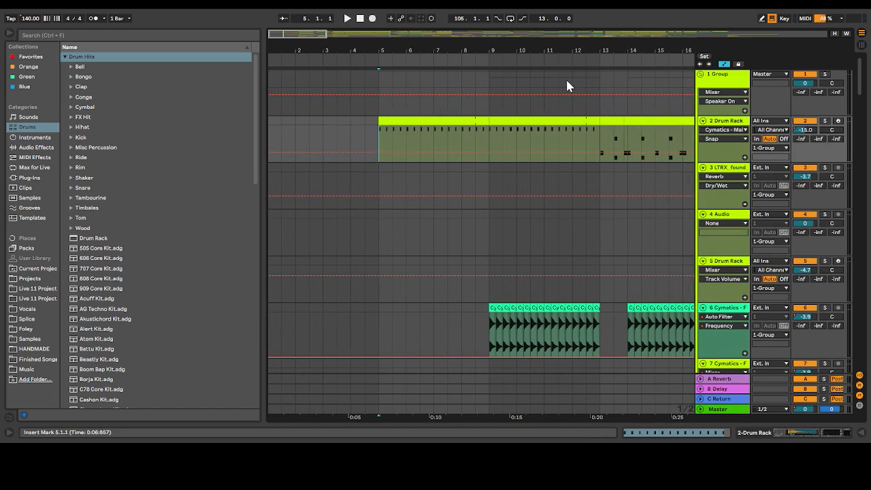
{"action": "left_click", "coordinate": [730, 77]}
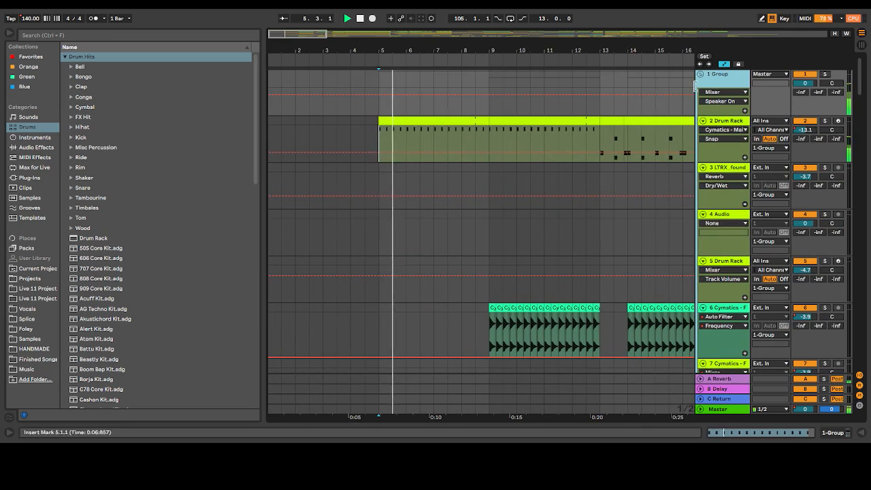
{"action": "left_click", "coordinate": [826, 121]}
{"action": "left_click", "coordinate": [825, 121]}
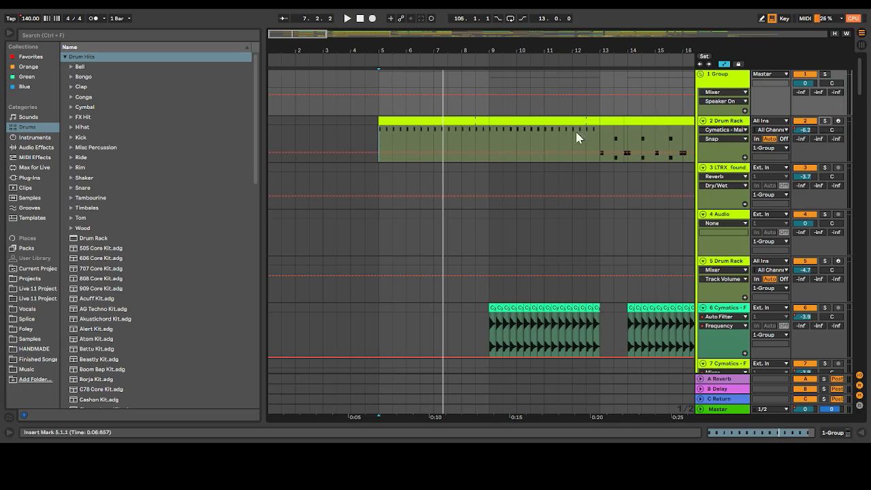
Play the drums from 9.1.1 with 1 Group soloed, and open the group's device chain
{"action": "left_click", "coordinate": [488, 140]}
{"action": "key", "text": "space"}
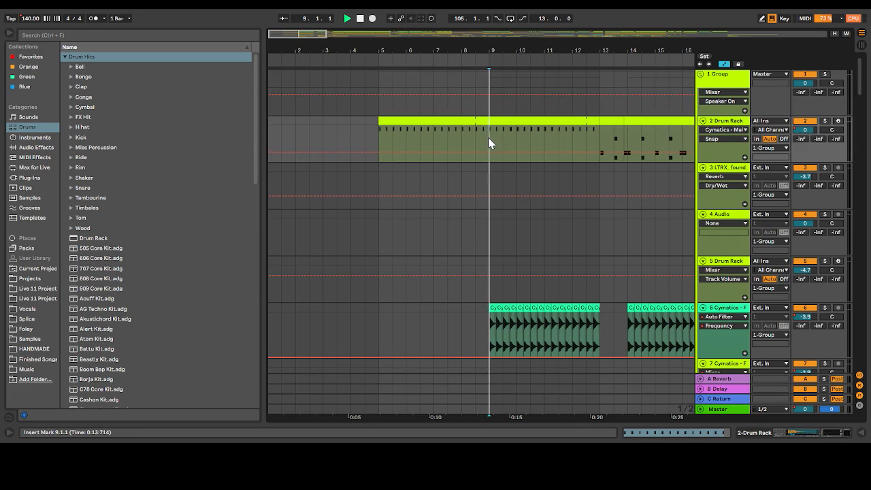
{"action": "left_click", "coordinate": [825, 74]}
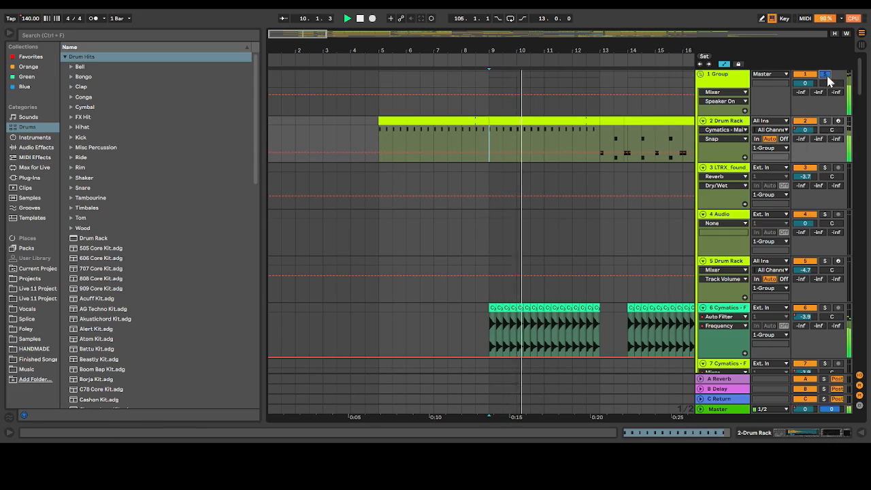
{"action": "key", "text": "space"}
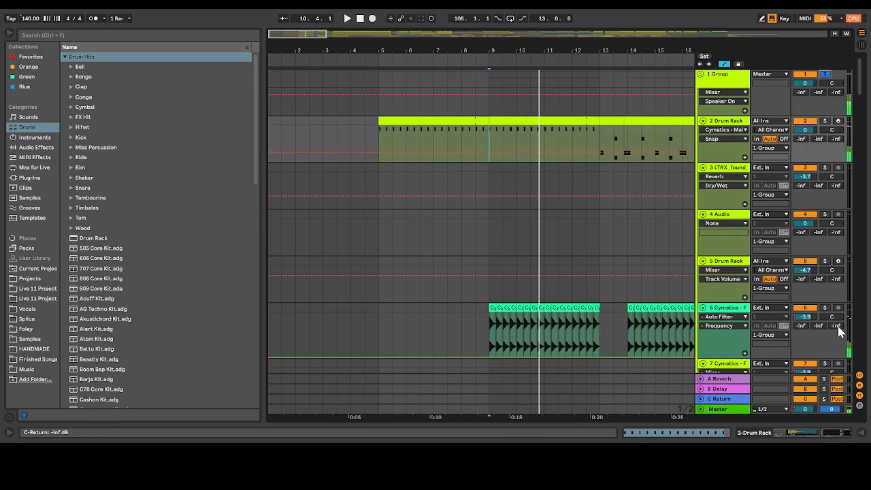
{"action": "double_click", "coordinate": [730, 85]}
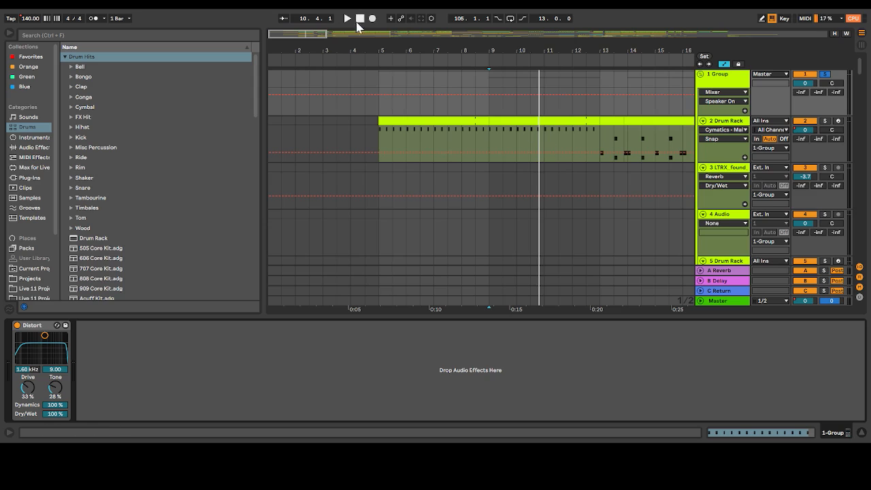
Collapse the device detail area and play track 6's Cymatics ride clips from 9.1.1 with that track soloed
{"action": "left_click_drag", "start_coordinate": [298, 33], "coordinate": [316, 32]}
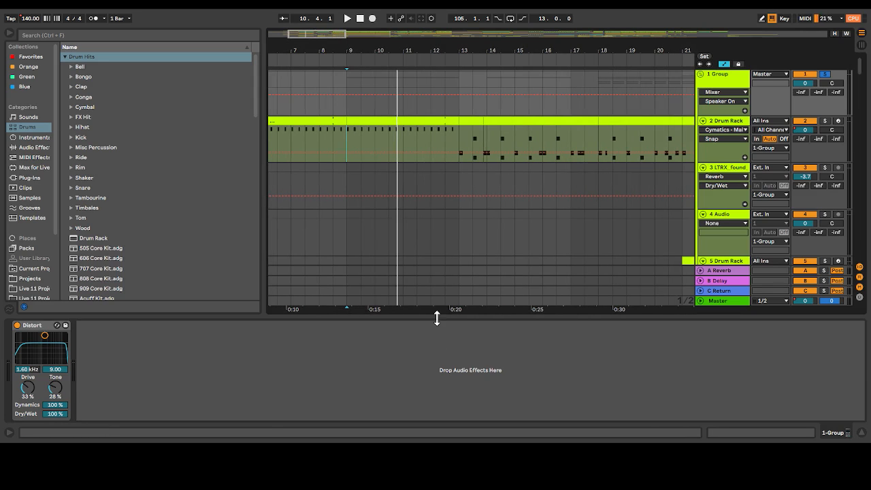
{"action": "left_click_drag", "start_coordinate": [437, 317], "coordinate": [435, 417]}
{"action": "scroll", "coordinate": [411, 184], "scroll_direction": "down", "scroll_amount": 4}
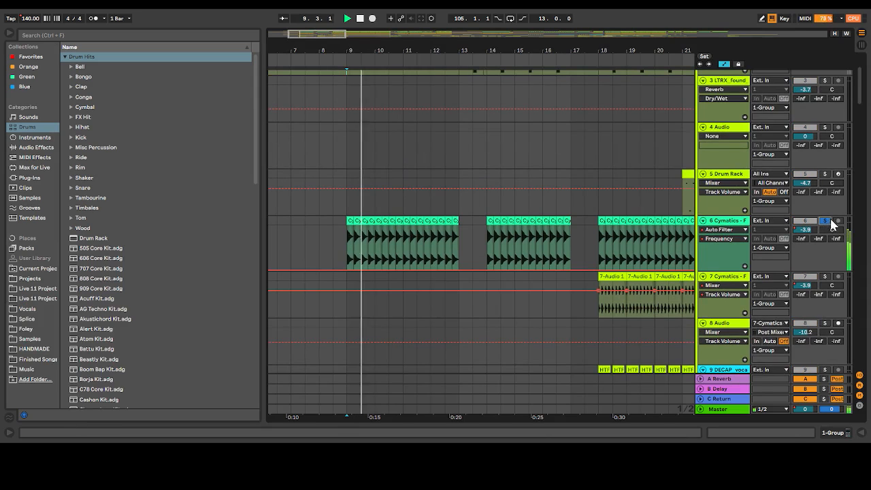
{"action": "scroll", "coordinate": [831, 225], "scroll_direction": "down", "scroll_amount": 2}
{"action": "scroll", "coordinate": [817, 225], "scroll_direction": "down", "scroll_amount": 6}
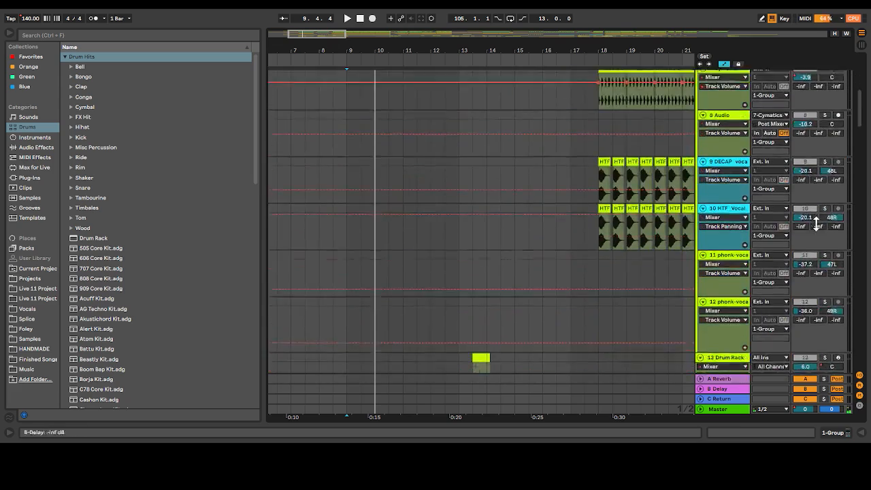
{"action": "scroll", "coordinate": [817, 225], "scroll_direction": "up", "scroll_amount": 8}
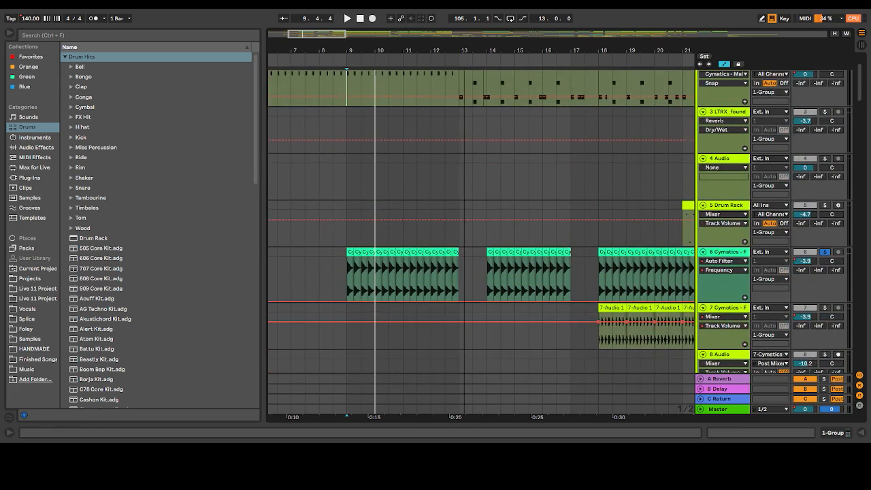
Play the drum pattern from 13.1.1 with track 2's Drum Rack soloed
{"action": "scroll", "coordinate": [294, 117], "scroll_direction": "right", "scroll_amount": 5}
{"action": "scroll", "coordinate": [294, 116], "scroll_direction": "up", "scroll_amount": 3}
{"action": "left_click", "coordinate": [303, 143]}
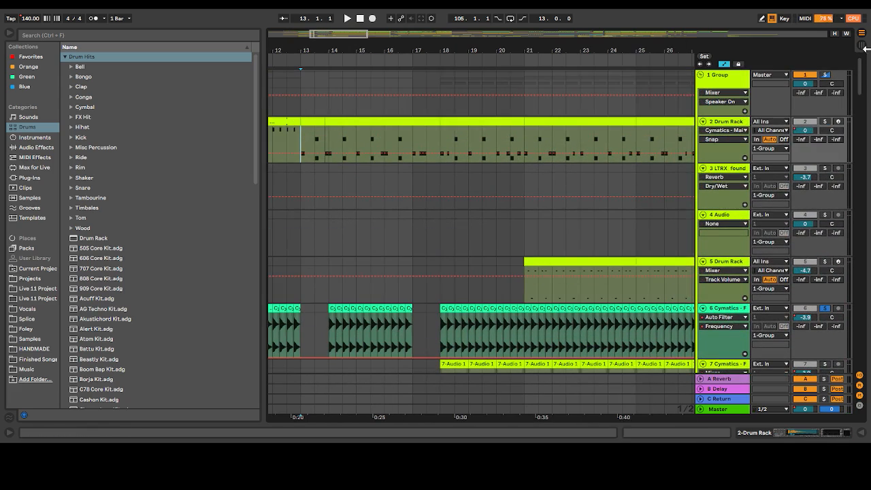
{"action": "key", "text": "space"}
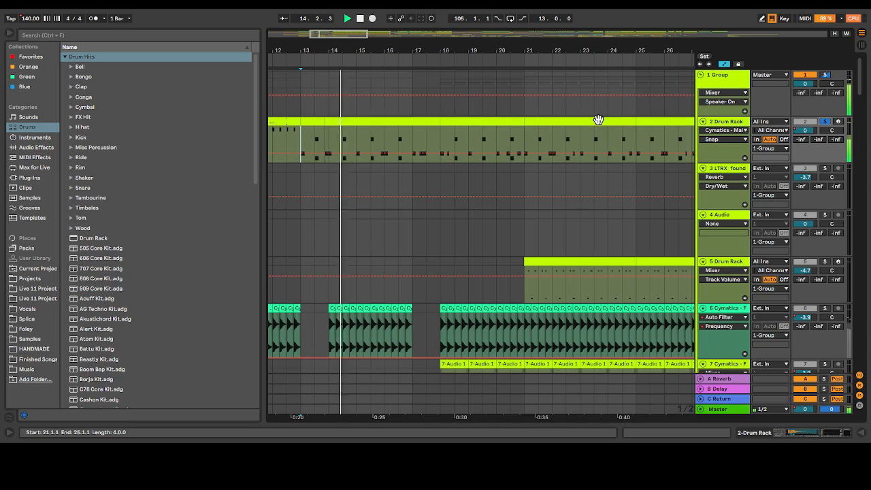
Open track 2's Drum Rack clip and audition its ADB_K10_D1_Acoustic_Snare and BigEDM Kick 17 sounds
{"action": "double_click", "coordinate": [341, 119]}
{"action": "left_click", "coordinate": [278, 372]}
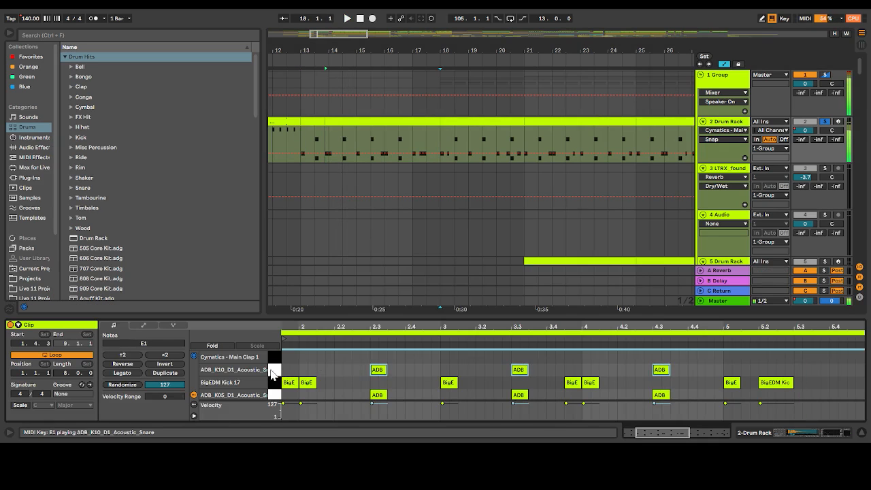
{"action": "left_click", "coordinate": [275, 379]}
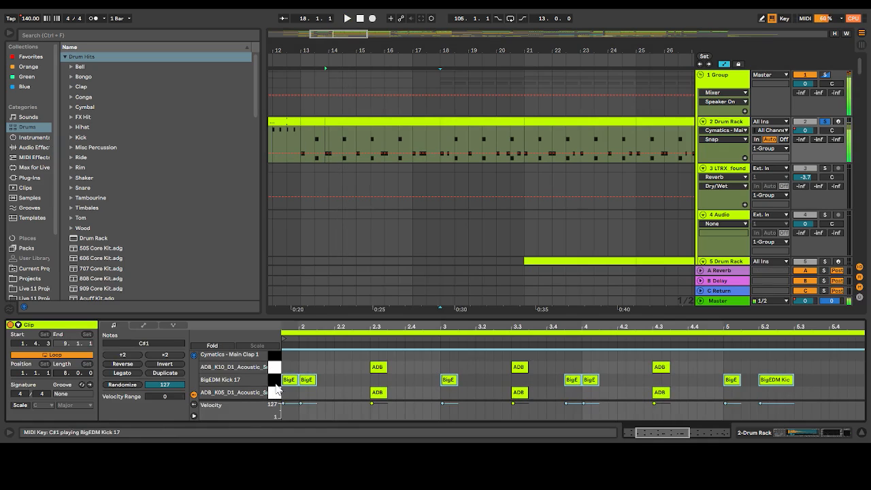
Play the opened Drum Rack clip, then select the time range around the two acoustic drum notes at 2.3
{"action": "key", "text": "space"}
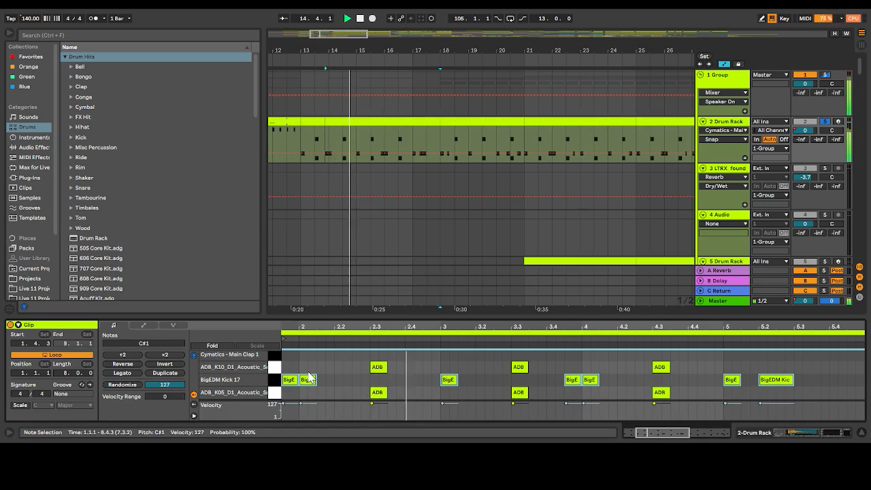
{"action": "left_click", "coordinate": [354, 367]}
{"action": "key", "text": "space"}
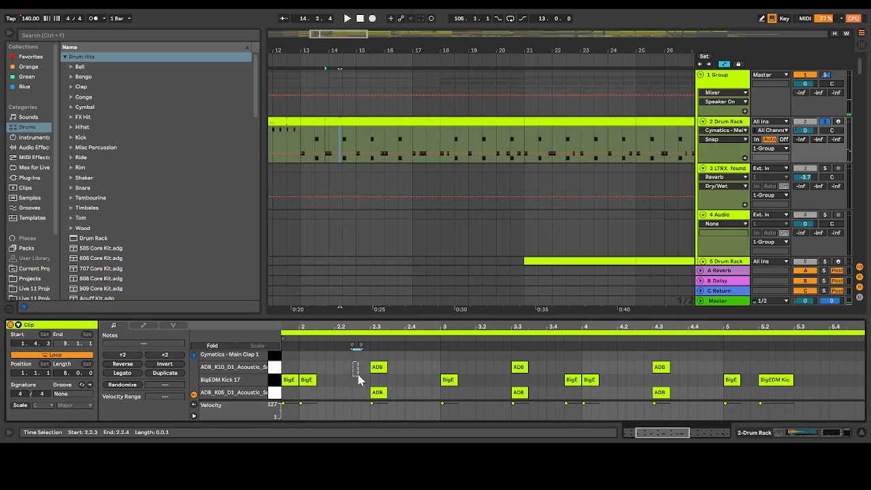
{"action": "left_click", "coordinate": [352, 378]}
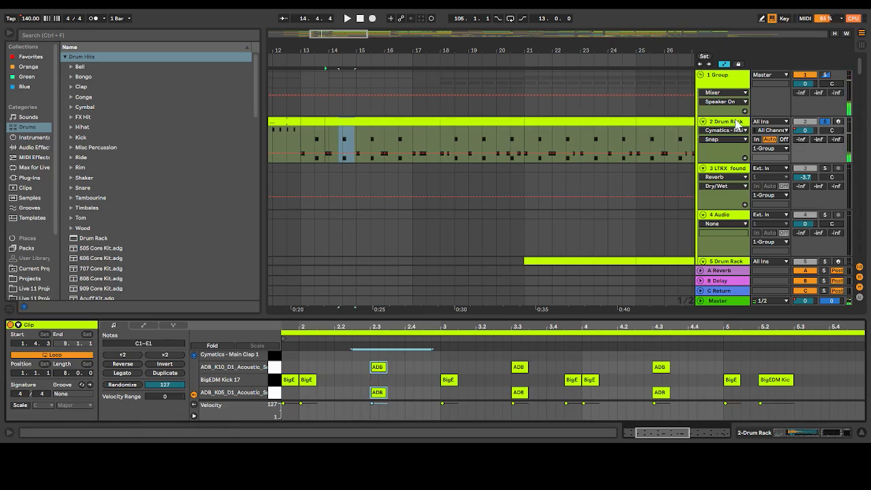
Place the insert marker at 18.1.1 on track 6 and show its Future Bass Ride clip settings
{"action": "scroll", "coordinate": [480, 224], "scroll_direction": "down", "scroll_amount": 5}
{"action": "scroll", "coordinate": [466, 235], "scroll_direction": "up", "scroll_amount": 4}
{"action": "scroll", "coordinate": [466, 234], "scroll_direction": "down", "scroll_amount": 4}
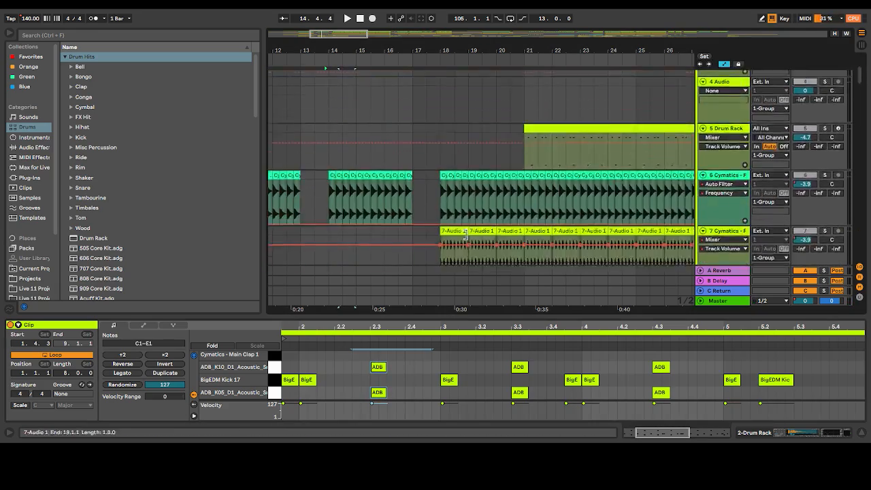
{"action": "scroll", "coordinate": [436, 136], "scroll_direction": "down", "scroll_amount": 4}
{"action": "scroll", "coordinate": [436, 126], "scroll_direction": "up", "scroll_amount": 2}
{"action": "left_click", "coordinate": [441, 146]}
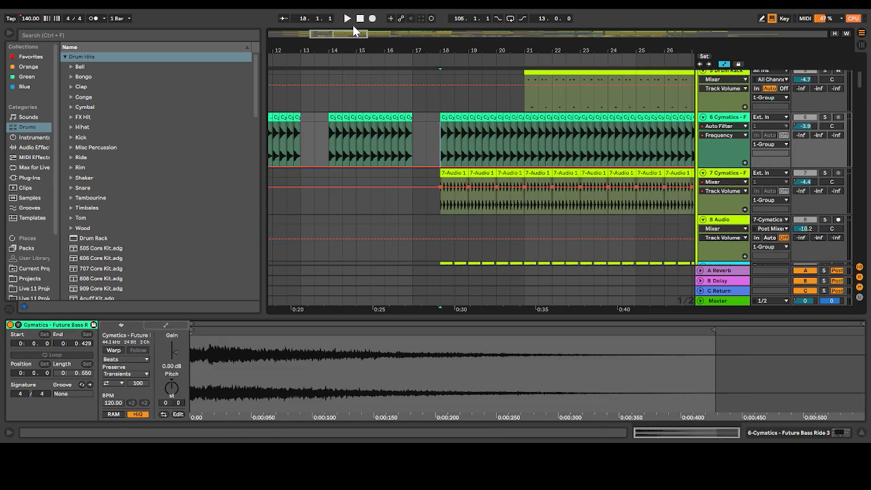
Collapse the clip detail area and examine where the ride, vocal, and Drum Rack clips on tracks 6 to 13 occur throughout the song
{"action": "left_click_drag", "start_coordinate": [357, 33], "coordinate": [392, 33]}
{"action": "scroll", "coordinate": [394, 197], "scroll_direction": "down", "scroll_amount": 5}
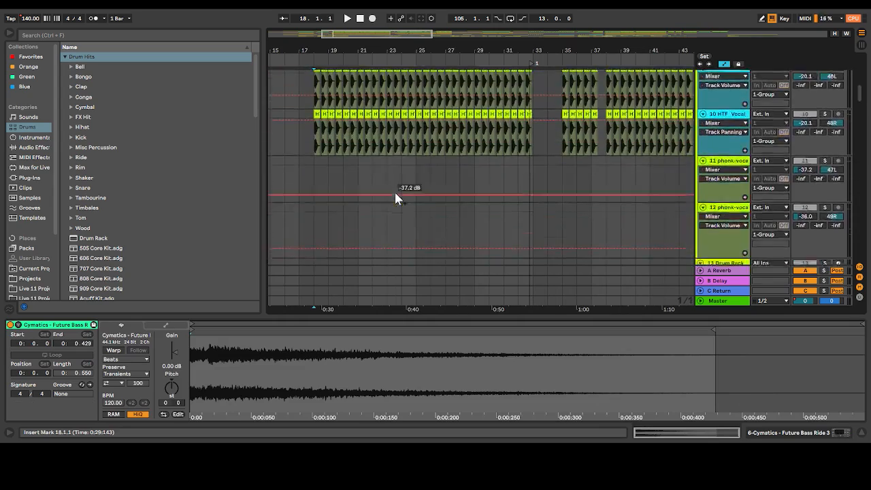
{"action": "scroll", "coordinate": [576, 298], "scroll_direction": "right", "scroll_amount": 15}
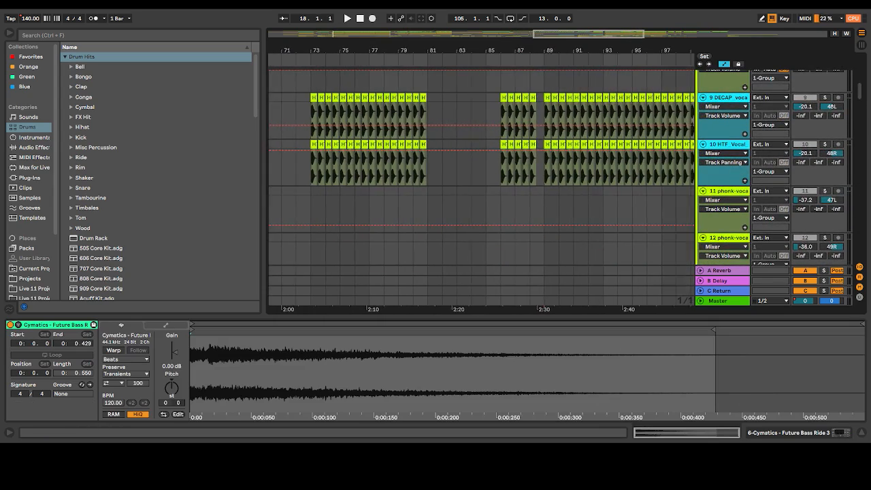
{"action": "left_click_drag", "start_coordinate": [572, 369], "coordinate": [572, 395]}
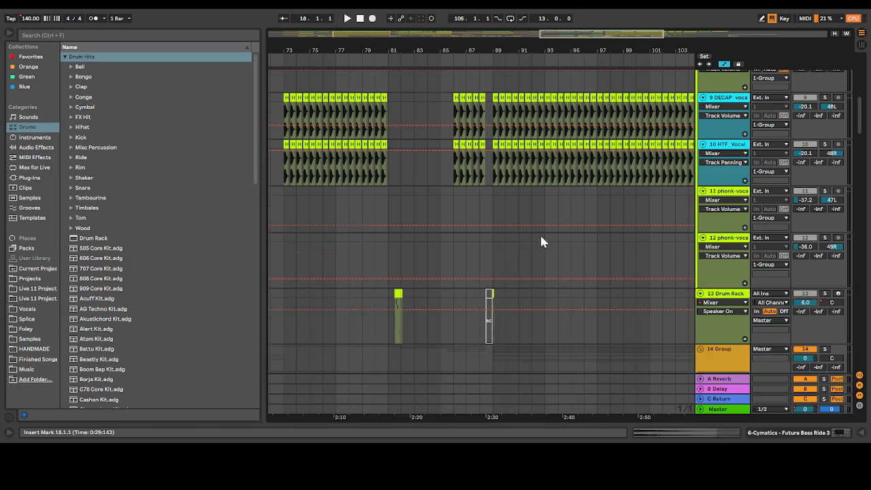
{"action": "scroll", "coordinate": [543, 242], "scroll_direction": "down", "scroll_amount": 5}
{"action": "scroll", "coordinate": [543, 242], "scroll_direction": "left", "scroll_amount": 6}
{"action": "scroll", "coordinate": [542, 242], "scroll_direction": "up", "scroll_amount": 2}
{"action": "scroll", "coordinate": [541, 242], "scroll_direction": "left", "scroll_amount": 6}
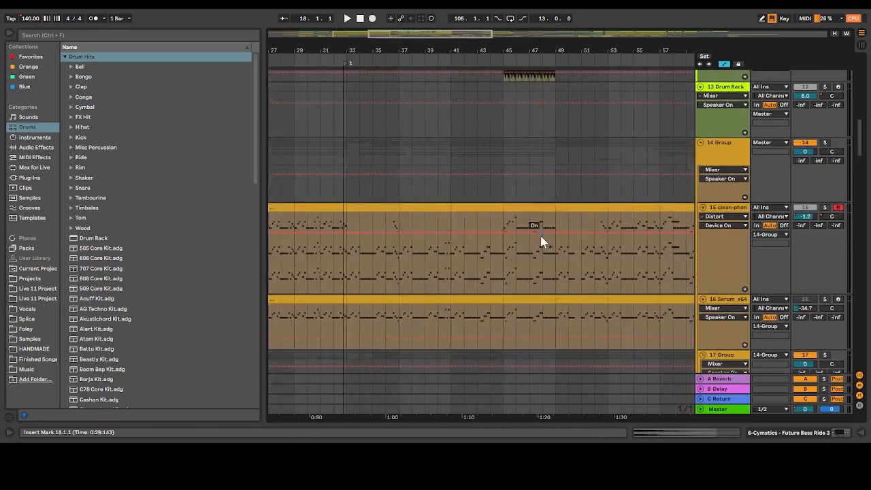
{"action": "scroll", "coordinate": [541, 242], "scroll_direction": "up", "scroll_amount": 5}
{"action": "scroll", "coordinate": [542, 242], "scroll_direction": "up", "scroll_amount": 1}
{"action": "scroll", "coordinate": [542, 242], "scroll_direction": "right", "scroll_amount": 18}
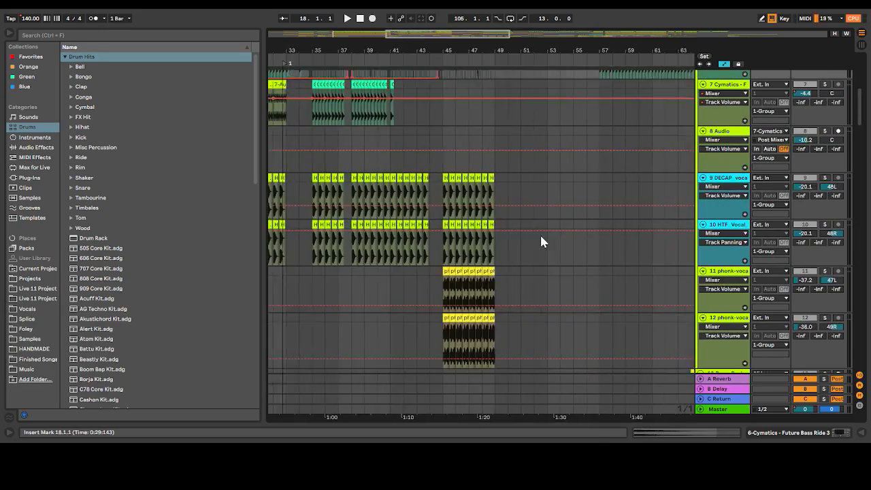
{"action": "scroll", "coordinate": [541, 242], "scroll_direction": "down", "scroll_amount": 5}
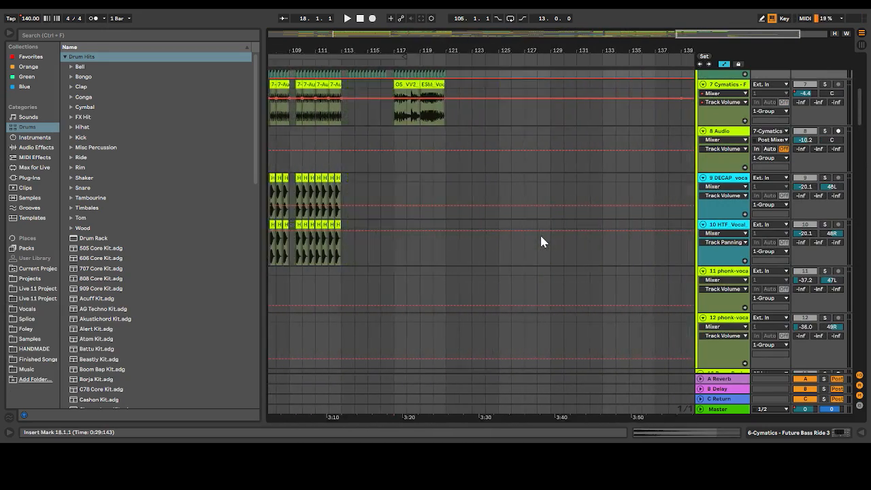
{"action": "scroll", "coordinate": [541, 242], "scroll_direction": "left", "scroll_amount": 4}
{"action": "scroll", "coordinate": [542, 242], "scroll_direction": "left", "scroll_amount": 6}
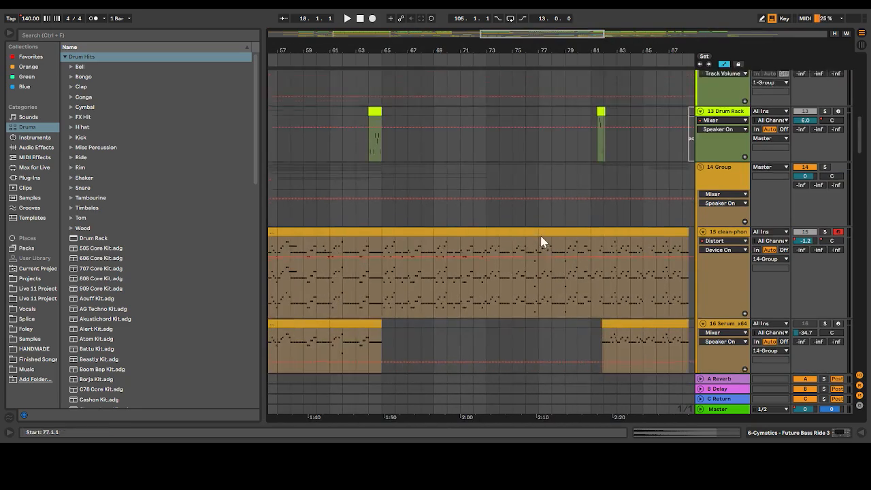
{"action": "scroll", "coordinate": [542, 242], "scroll_direction": "up", "scroll_amount": 6}
{"action": "scroll", "coordinate": [541, 241], "scroll_direction": "right", "scroll_amount": 6}
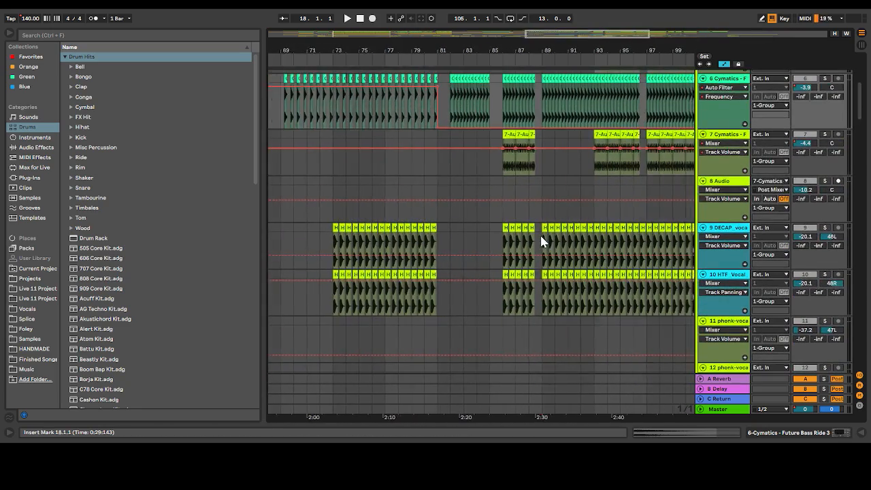
Play briefly from 87.1.1, then review the drum and vocal tracks across the whole arrangement
{"action": "scroll", "coordinate": [541, 241], "scroll_direction": "up", "scroll_amount": 2}
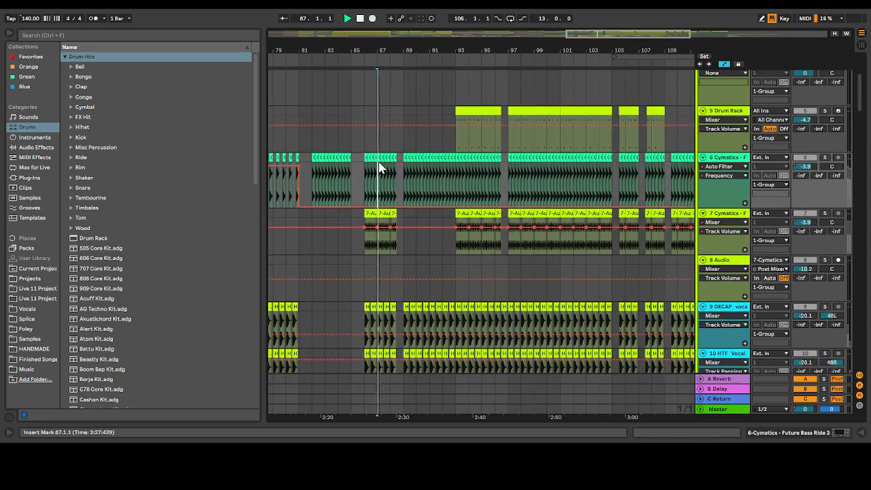
{"action": "left_click_drag", "start_coordinate": [485, 50], "coordinate": [566, 137]}
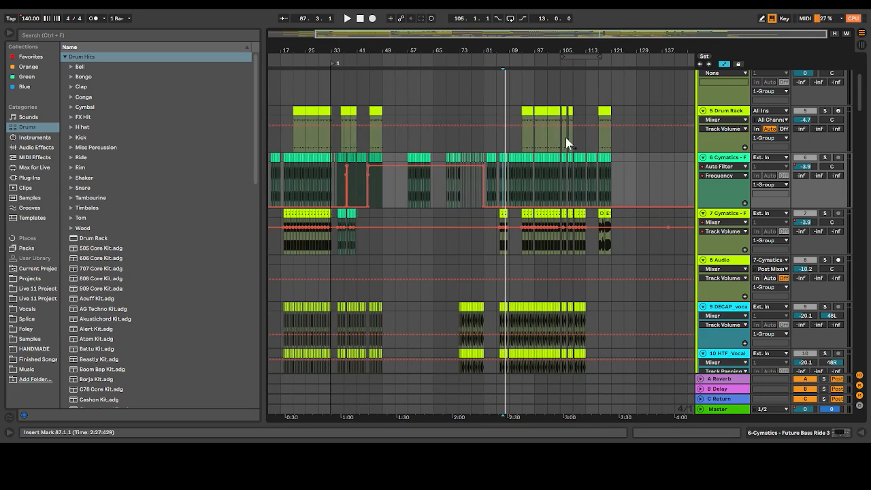
{"action": "scroll", "coordinate": [409, 219], "scroll_direction": "down", "scroll_amount": 10}
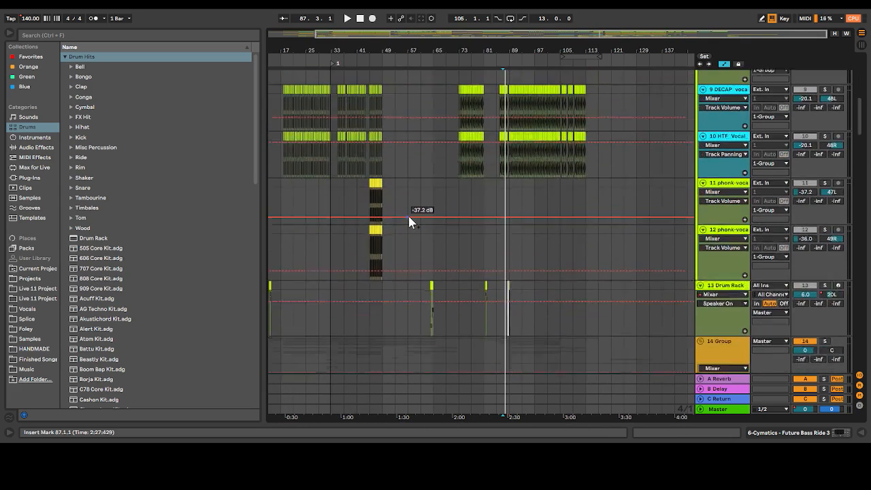
{"action": "scroll", "coordinate": [410, 222], "scroll_direction": "up", "scroll_amount": 6}
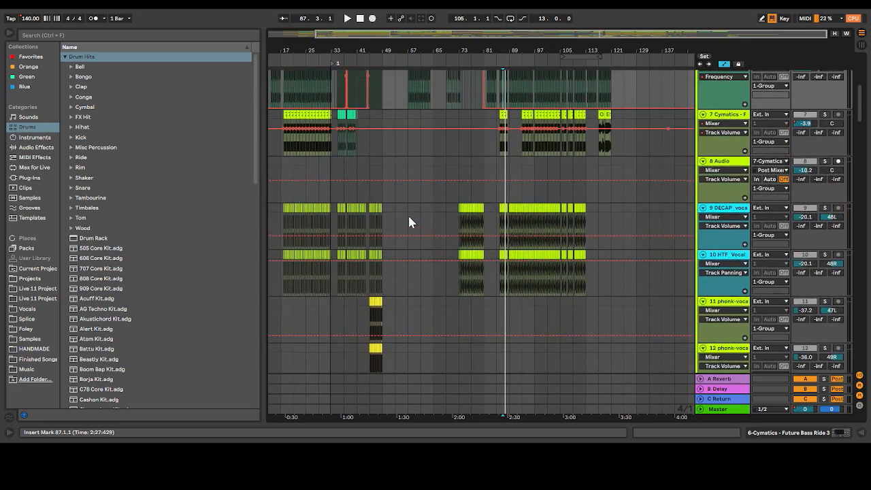
{"action": "scroll", "coordinate": [410, 222], "scroll_direction": "up", "scroll_amount": 3}
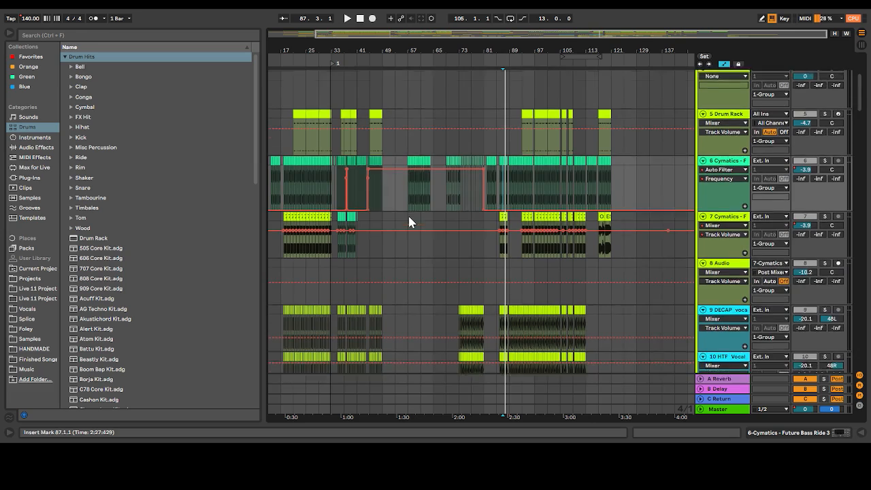
Play the drum group from 18.1.1 with track 2 no longer soloed
{"action": "left_click_drag", "start_coordinate": [537, 38], "coordinate": [341, 35]}
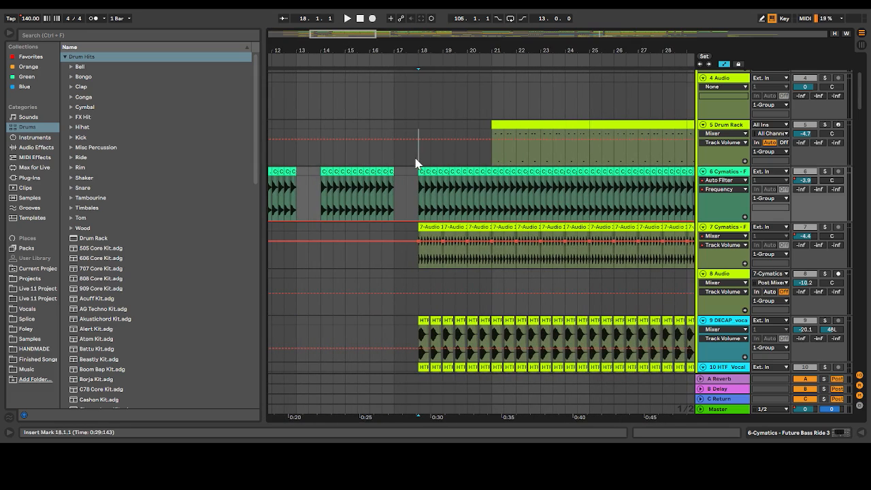
{"action": "scroll", "coordinate": [749, 131], "scroll_direction": "up", "scroll_amount": 5}
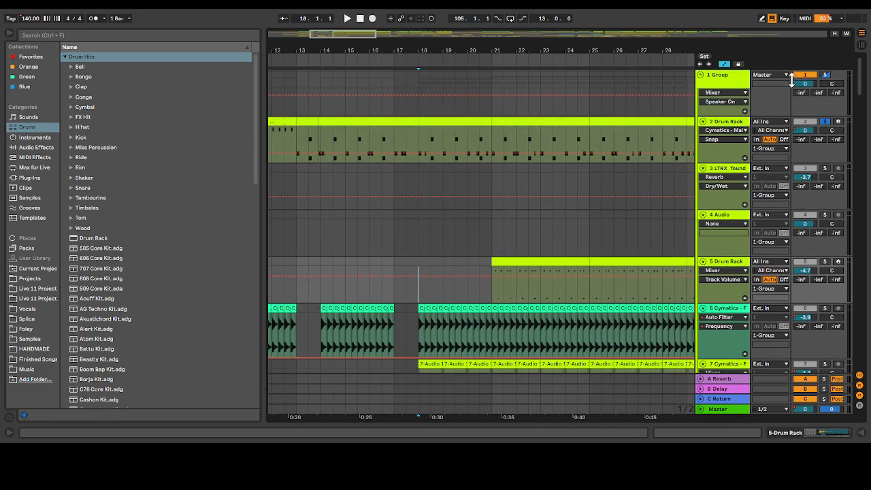
{"action": "scroll", "coordinate": [624, 141], "scroll_direction": "down", "scroll_amount": 2}
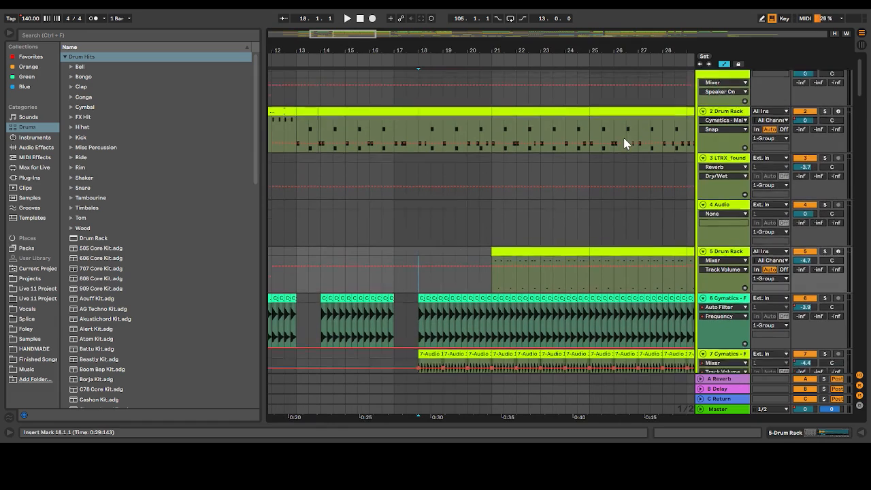
{"action": "key", "text": "space"}
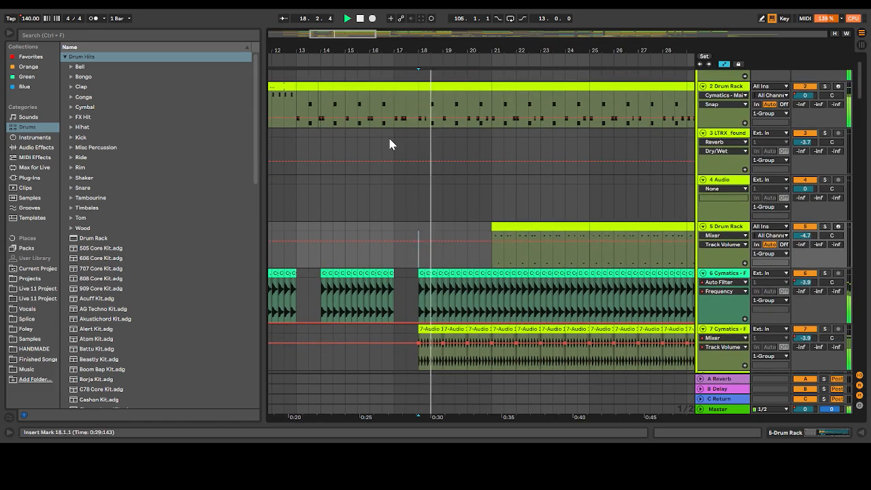
Compare tracks 7 and 6 soloed during playback, then solo both together with track 5's Drum Rack
{"action": "scroll", "coordinate": [503, 161], "scroll_direction": "down", "scroll_amount": 1}
{"action": "scroll", "coordinate": [503, 160], "scroll_direction": "down", "scroll_amount": 3}
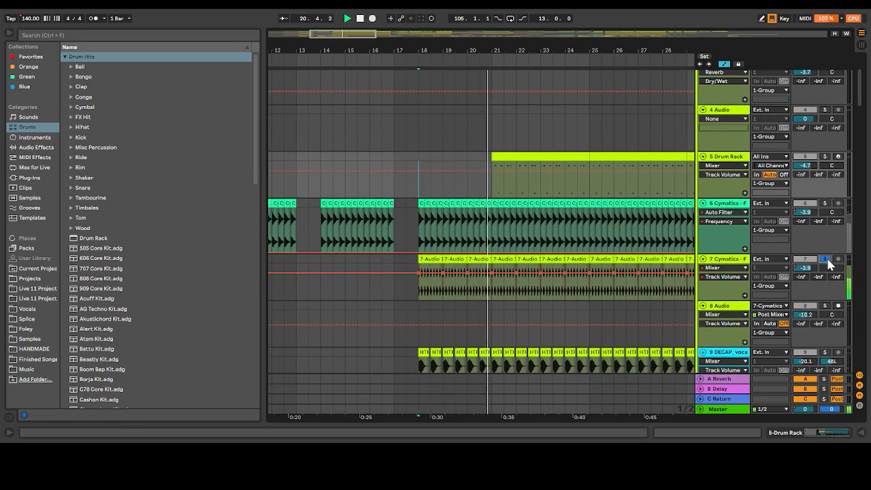
{"action": "left_click", "coordinate": [826, 204]}
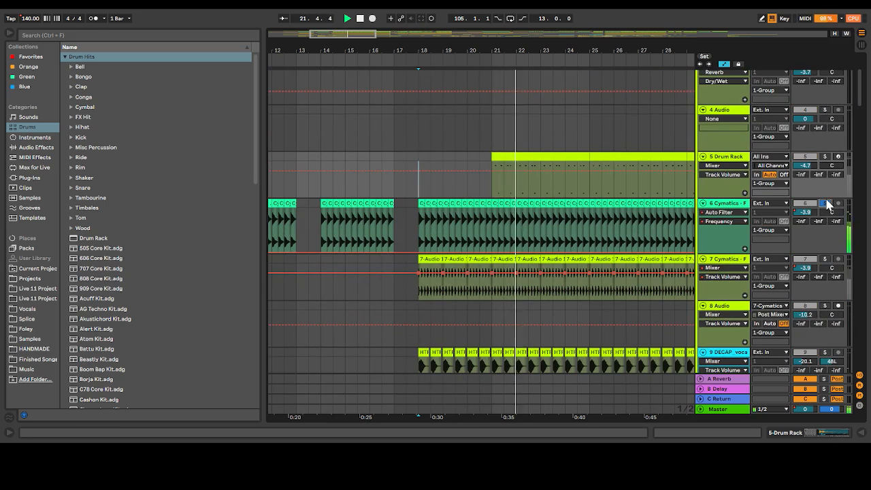
{"action": "left_click", "coordinate": [825, 260]}
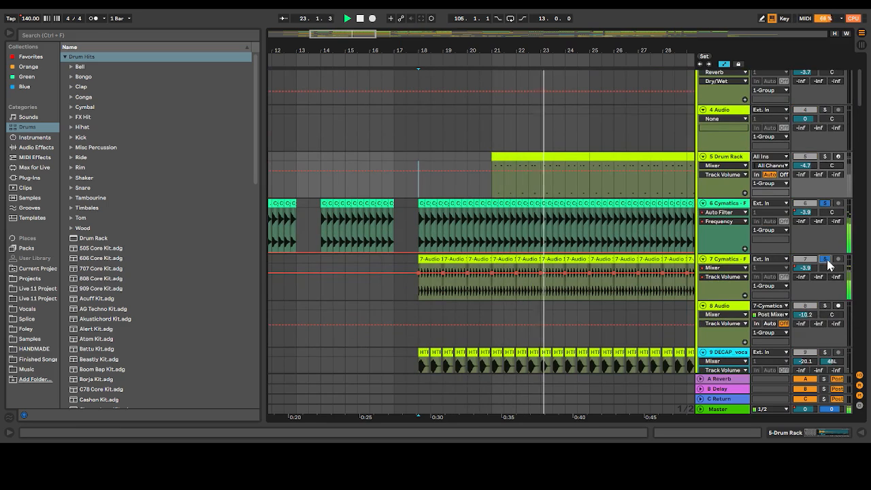
{"action": "left_click", "coordinate": [826, 157]}
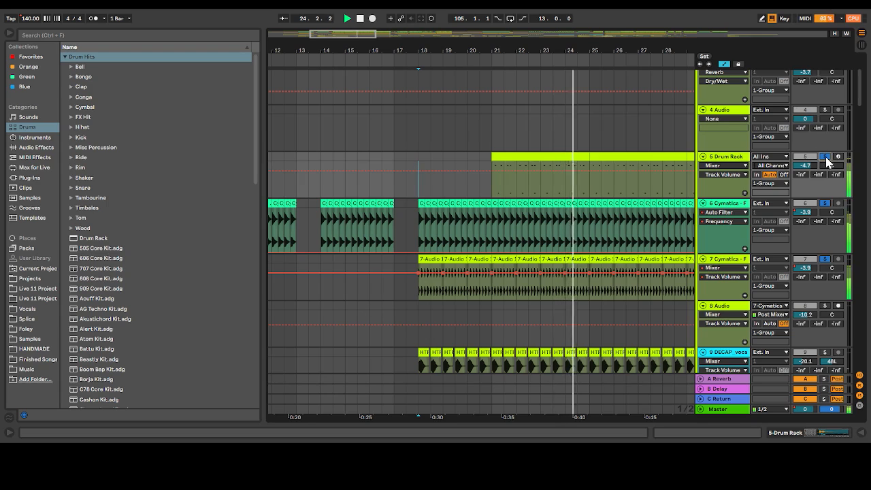
{"action": "left_click", "coordinate": [825, 157]}
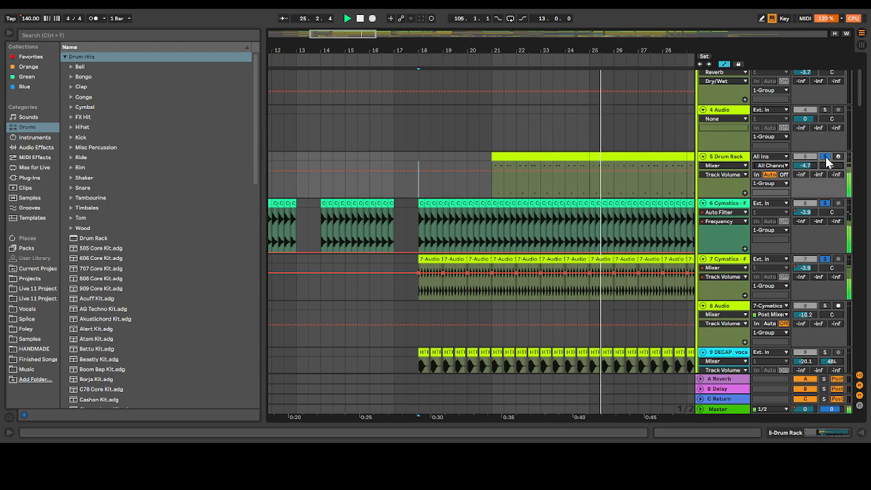
View track 5's Drum Rack devices, hide the detail area, and look over the drum tracks around bars 23 to 39
{"action": "double_click", "coordinate": [729, 158]}
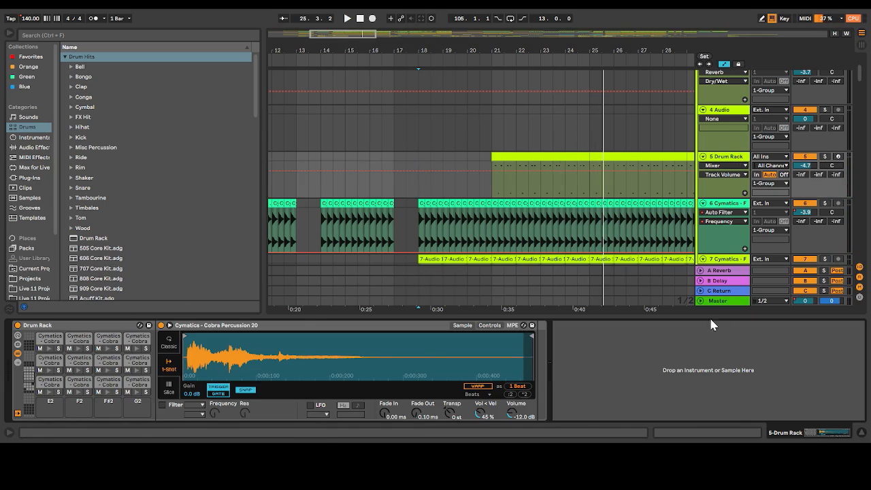
{"action": "left_click_drag", "start_coordinate": [702, 315], "coordinate": [702, 426]}
{"action": "left_click_drag", "start_coordinate": [345, 35], "coordinate": [386, 34]}
{"action": "scroll", "coordinate": [478, 256], "scroll_direction": "down", "scroll_amount": 1}
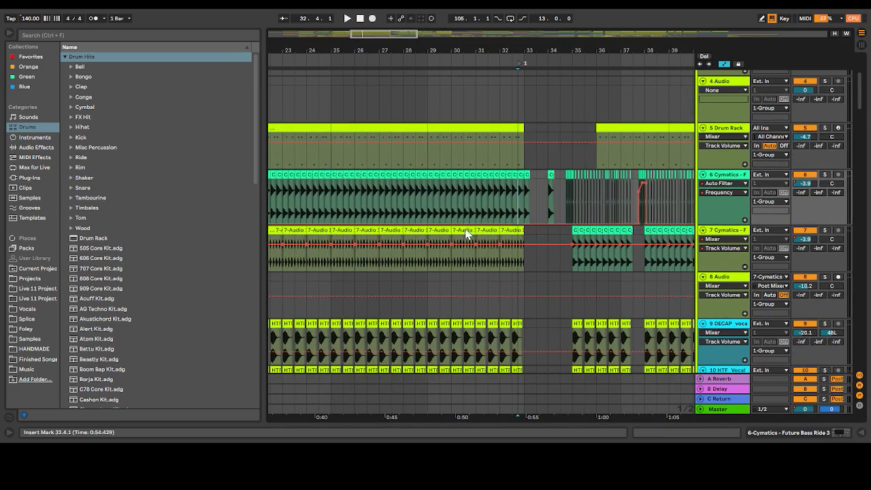
{"action": "scroll", "coordinate": [369, 345], "scroll_direction": "down", "scroll_amount": 4}
{"action": "scroll", "coordinate": [417, 222], "scroll_direction": "up", "scroll_amount": 8}
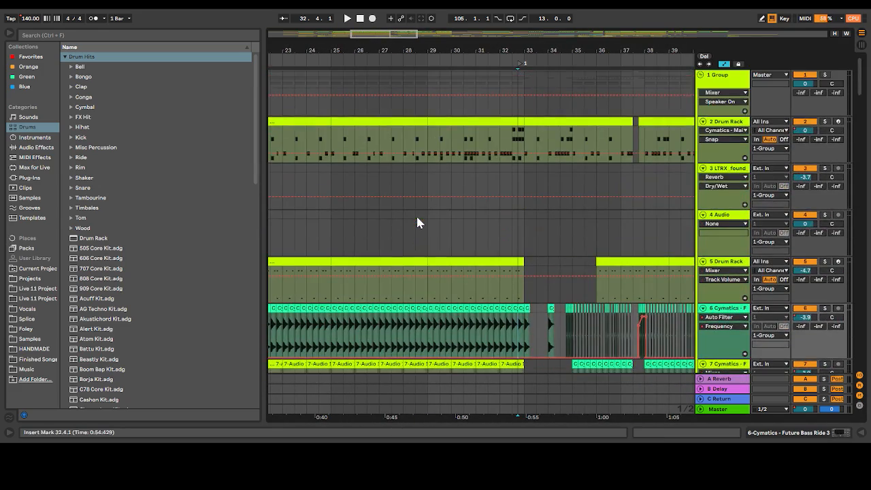
Play from 25.1.1 with track 2's Drum Rack soloed, then continue its solo playback from bar 30
{"action": "left_click", "coordinate": [331, 142]}
{"action": "key", "text": "space"}
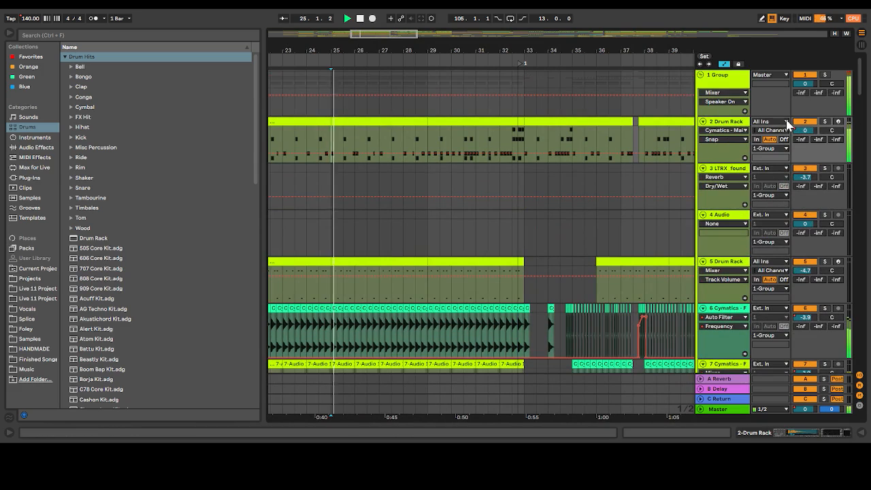
{"action": "left_click", "coordinate": [826, 121]}
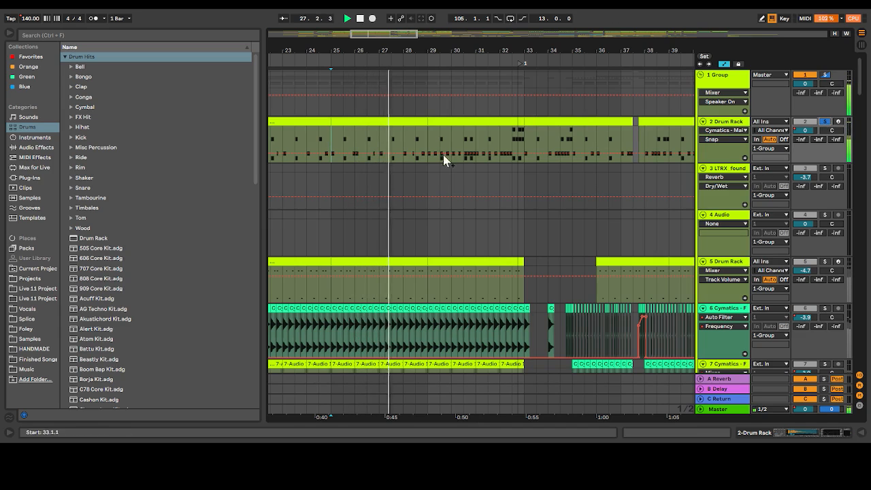
{"action": "left_click", "coordinate": [450, 131]}
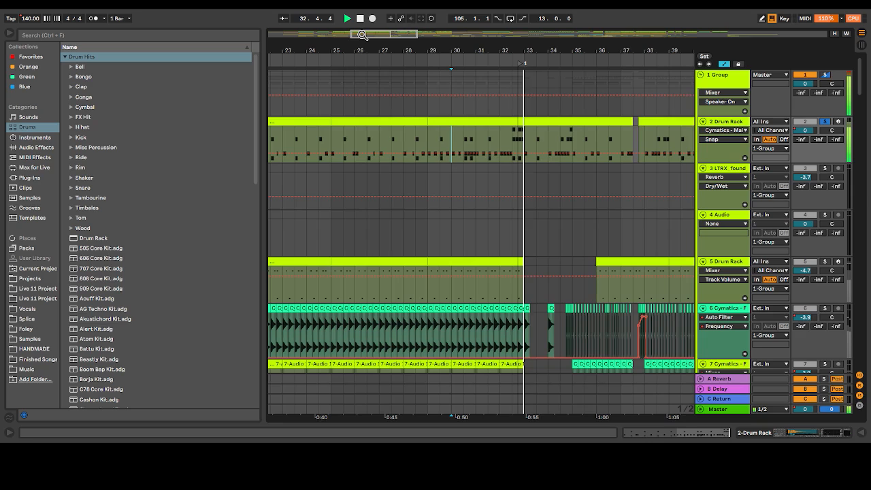
{"action": "left_click_drag", "start_coordinate": [362, 34], "coordinate": [380, 35]}
{"action": "key", "text": "space"}
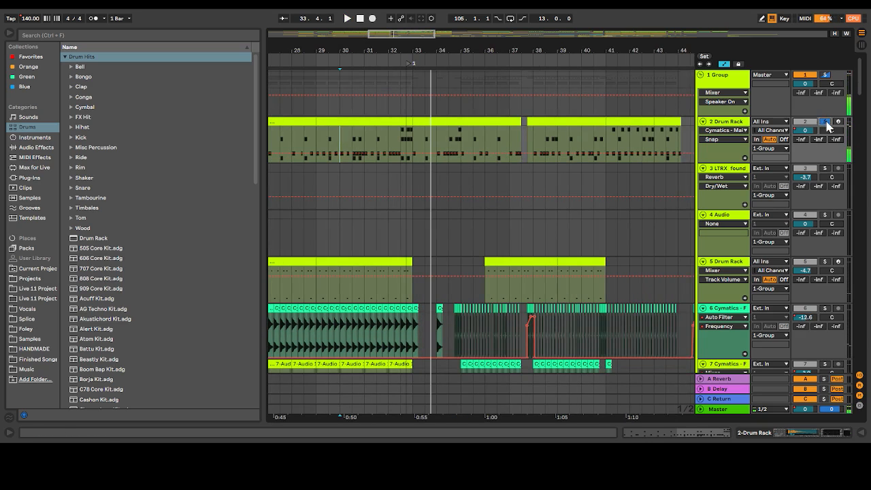
Unsolo track 2's Drum Rack and play all tracks together from 33.1.1
{"action": "left_click", "coordinate": [826, 123]}
{"action": "key", "text": "space"}
{"action": "left_click", "coordinate": [411, 145]}
{"action": "key", "text": "space"}
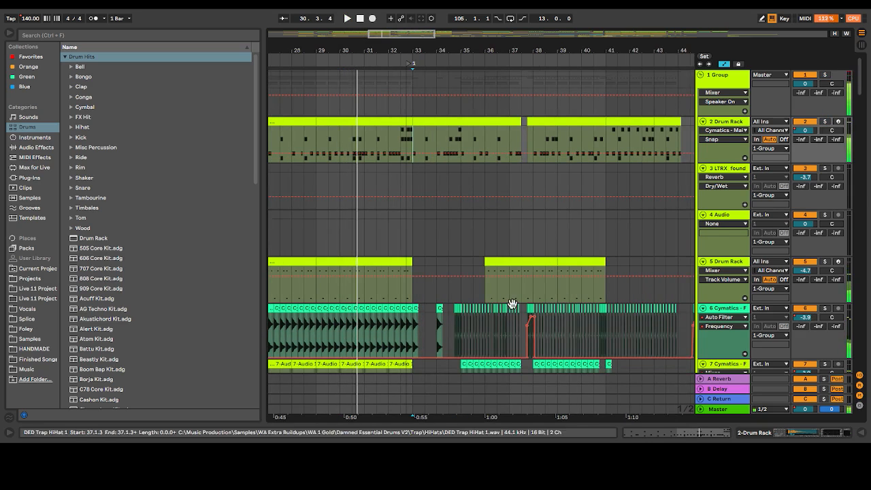
{"action": "scroll", "coordinate": [512, 303], "scroll_direction": "down", "scroll_amount": 3}
{"action": "key", "text": "space"}
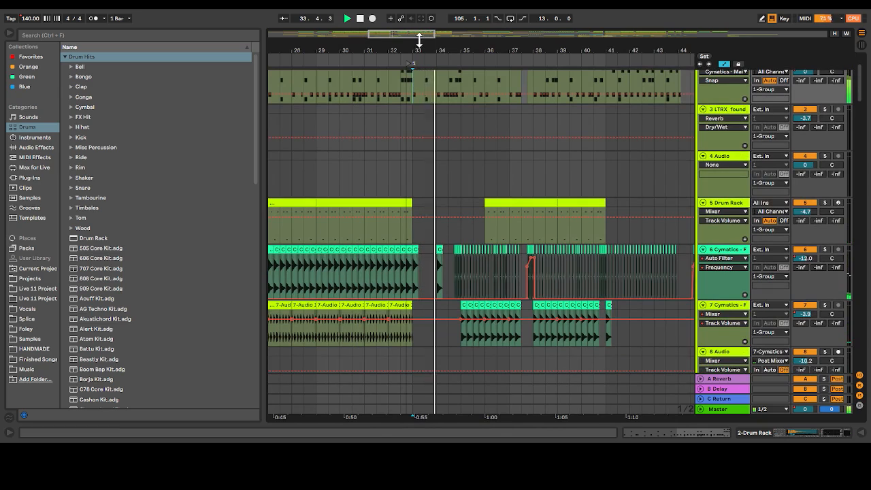
Solo the track 6 ride, show its Track Volume automation, and play the pattern from 34.4.1
{"action": "left_click_drag", "start_coordinate": [413, 35], "coordinate": [412, 71]}
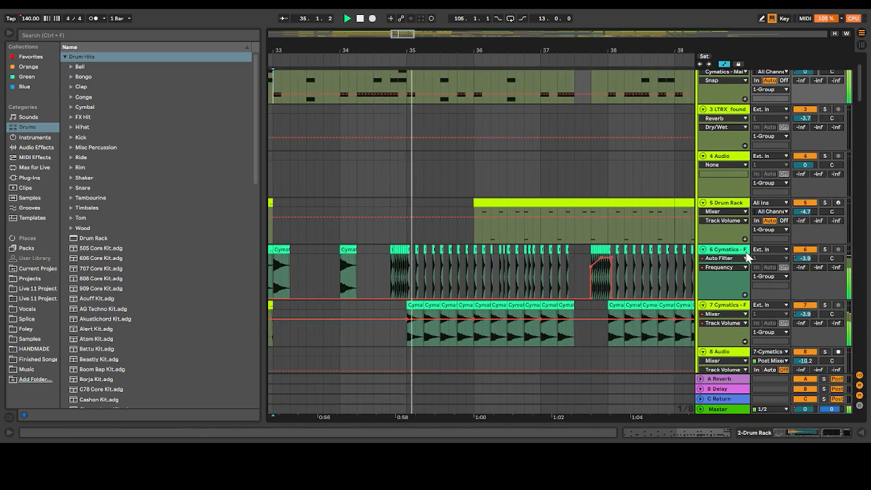
{"action": "left_click", "coordinate": [825, 250]}
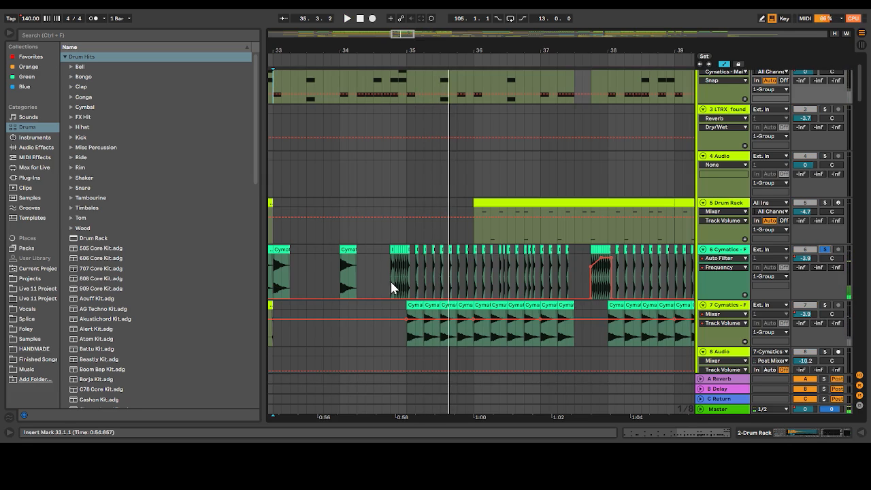
{"action": "left_click", "coordinate": [392, 288]}
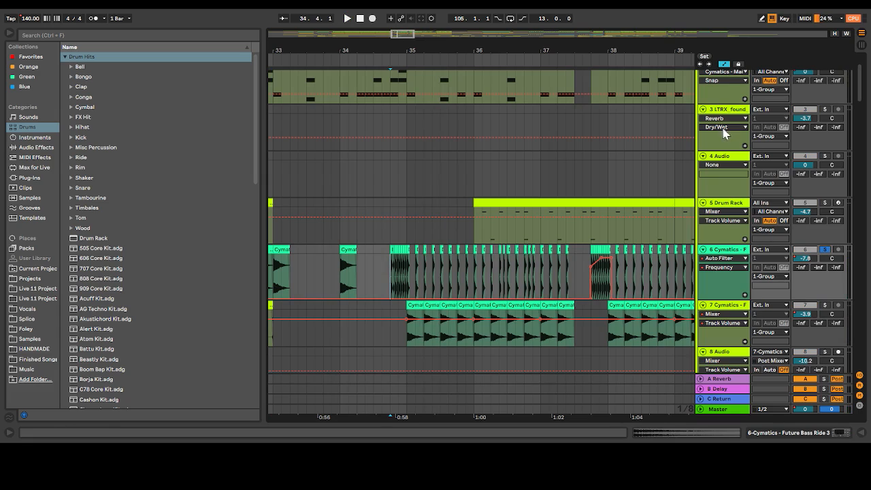
{"action": "left_click", "coordinate": [717, 252]}
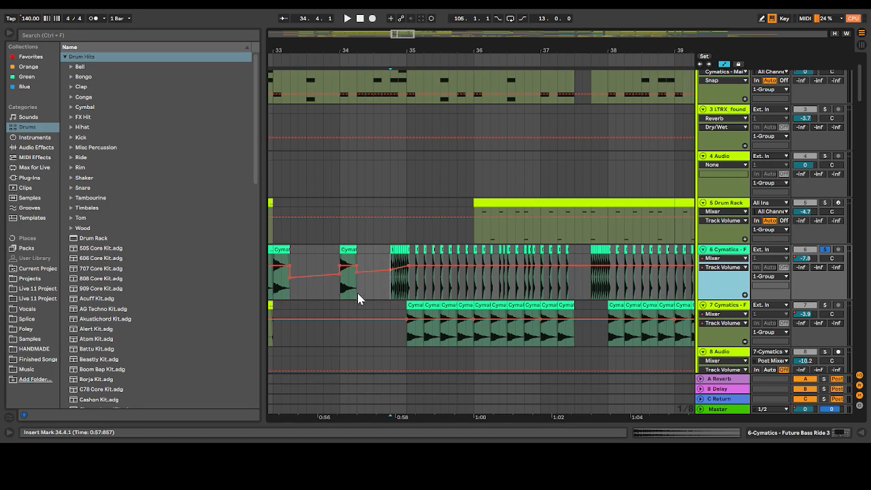
{"action": "key", "text": "space"}
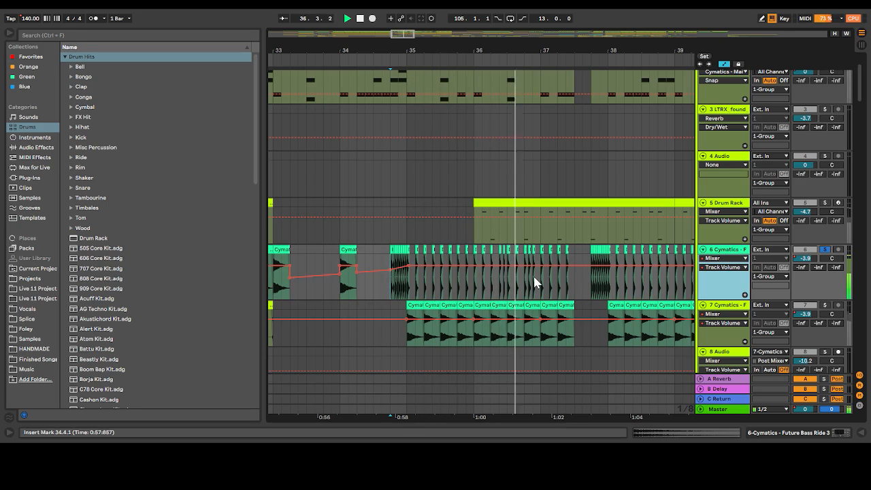
{"action": "key", "text": "space"}
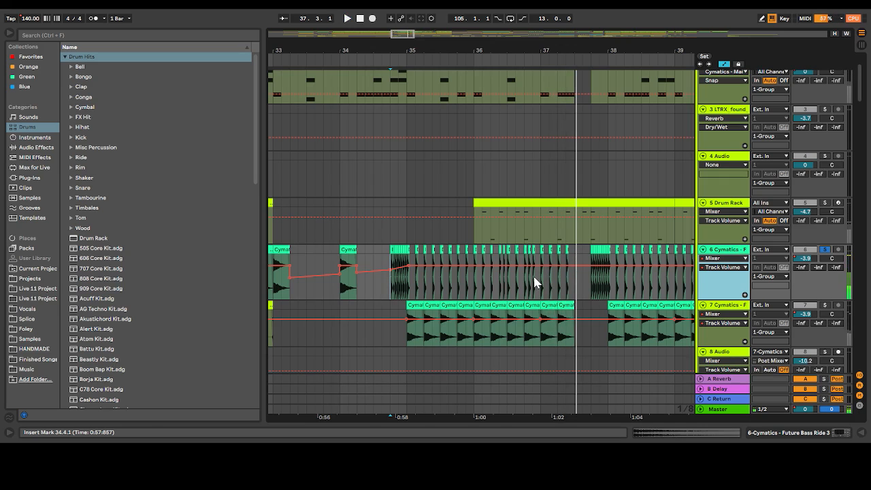
Show track 6's Auto Filter Frequency automation and play from 37.3.3, first with the ride soloed, then with all tracks
{"action": "left_click_drag", "start_coordinate": [514, 51], "coordinate": [493, 86]}
{"action": "mouse_move", "coordinate": [403, 36]}
{"action": "left_mouse_down"}
{"action": "mouse_move", "coordinate": [423, 28]}
{"action": "mouse_move", "coordinate": [411, 32]}
{"action": "left_mouse_up"}
{"action": "left_click", "coordinate": [735, 270]}
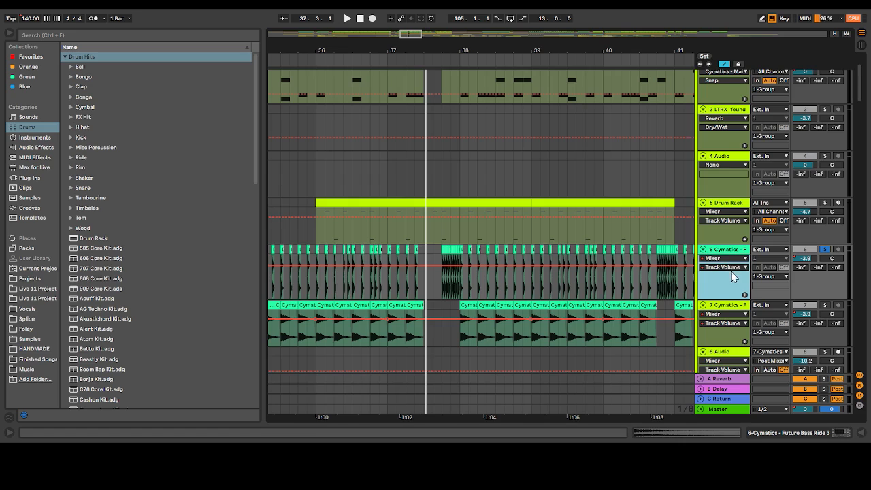
{"action": "key", "text": "space"}
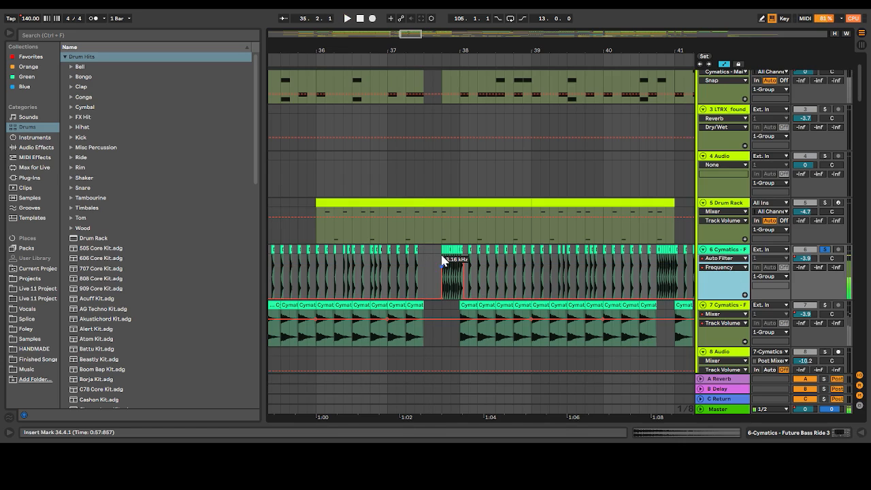
{"action": "left_click", "coordinate": [442, 257]}
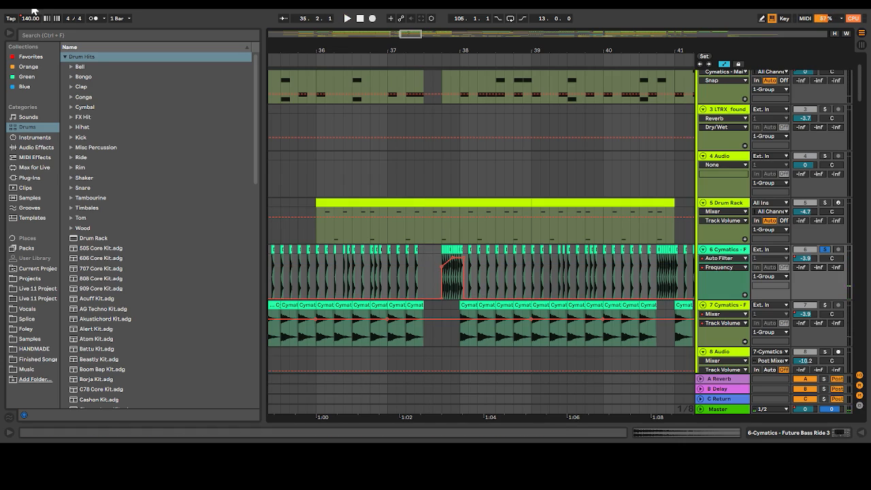
{"action": "left_click", "coordinate": [432, 276]}
{"action": "key", "text": "space"}
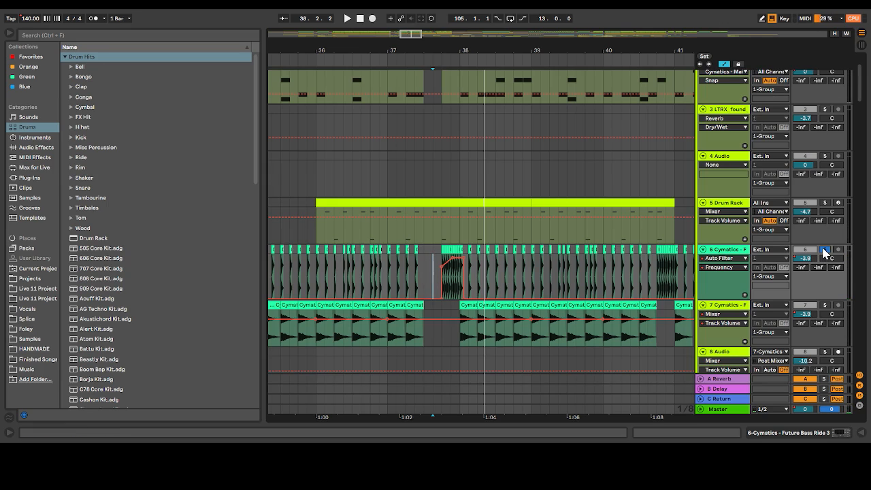
{"action": "key", "text": "space"}
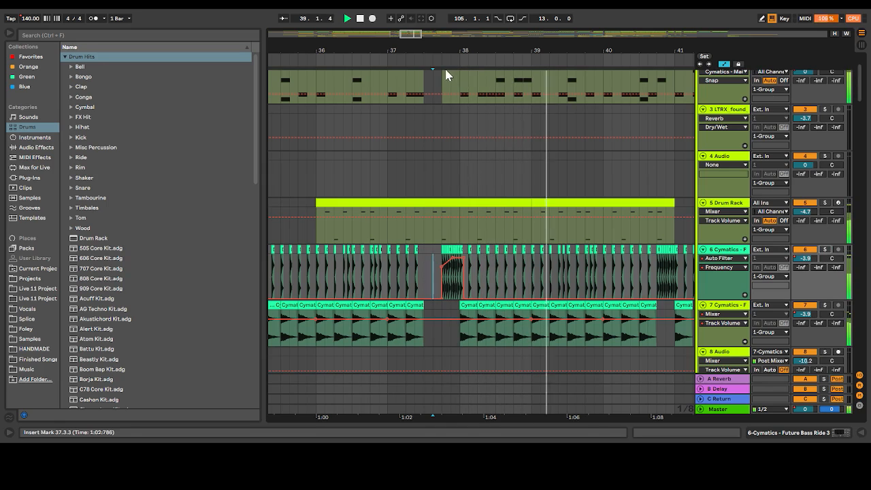
{"action": "left_click_drag", "start_coordinate": [411, 34], "coordinate": [427, 33]}
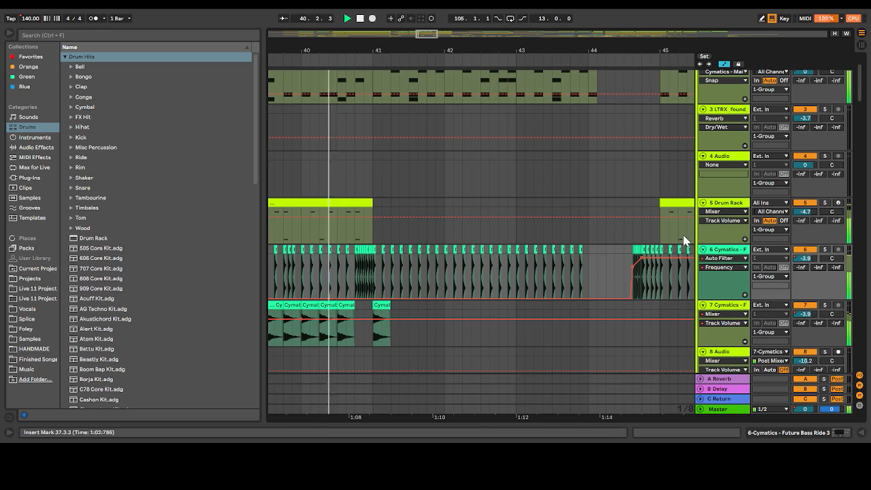
Solo the track 6 ride for its roll before bar 41, then play from 44.3.1 soloed and with all tracks
{"action": "left_click", "coordinate": [826, 249]}
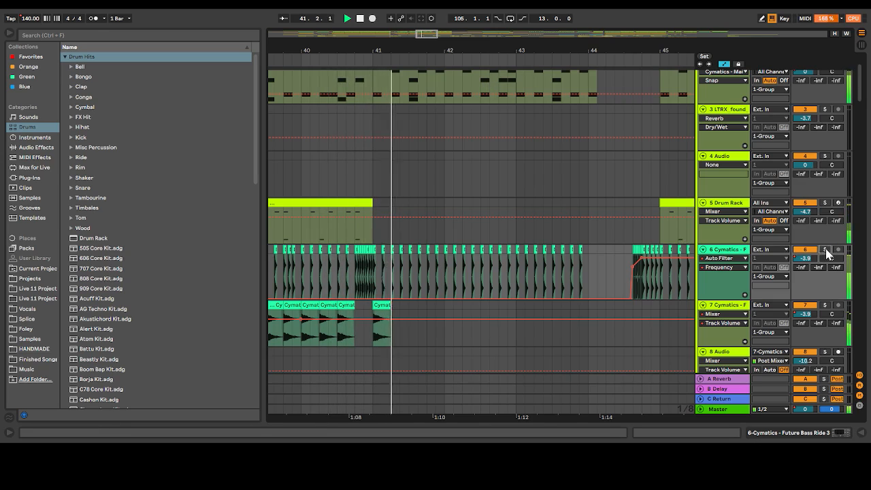
{"action": "left_click", "coordinate": [356, 281]}
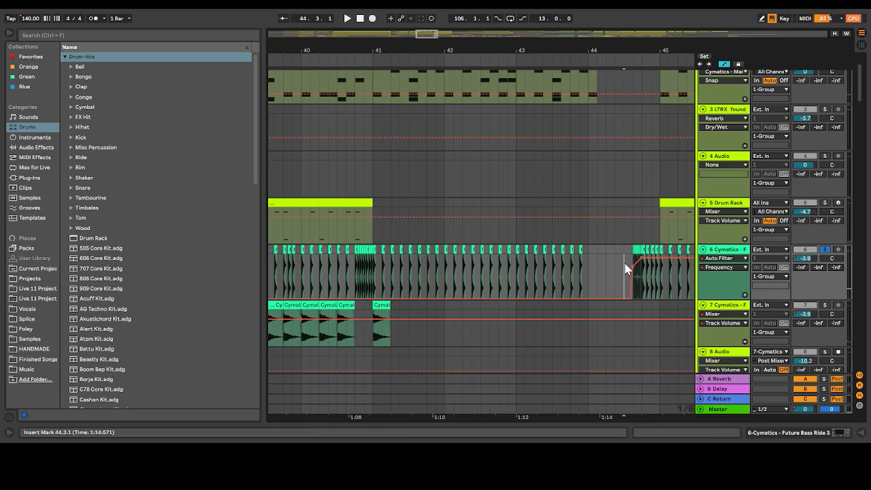
{"action": "key", "text": "space"}
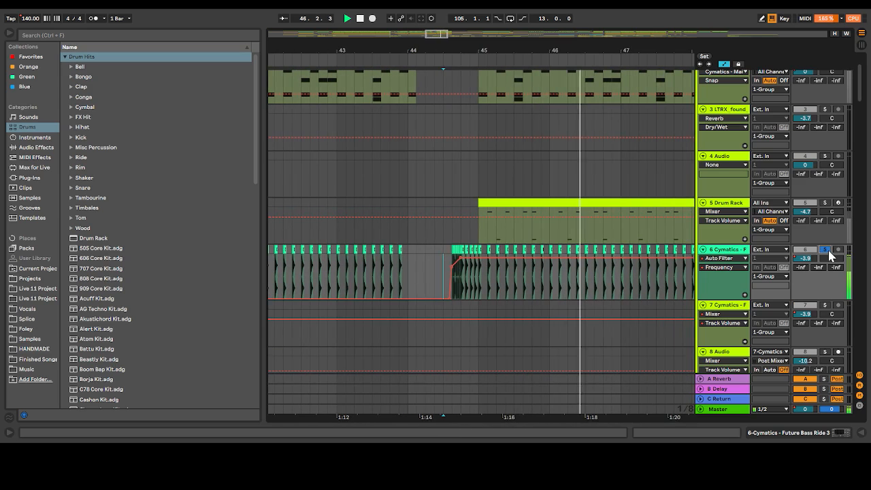
{"action": "left_click", "coordinate": [826, 250]}
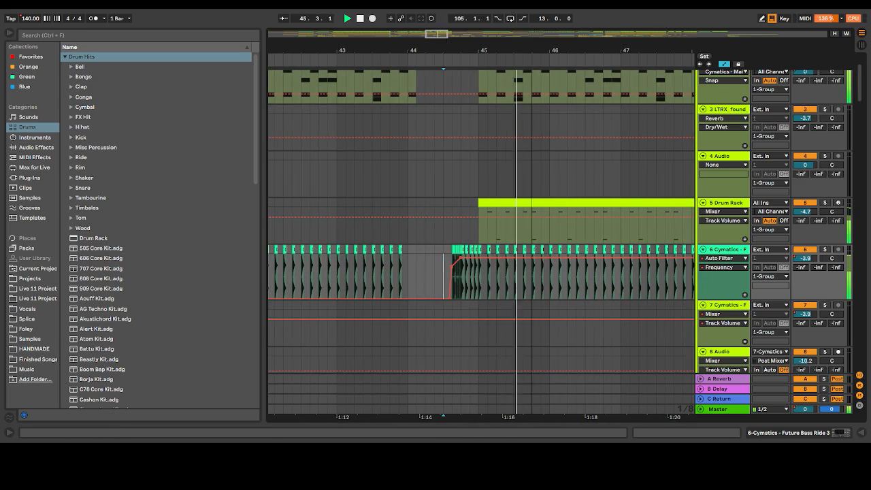
{"action": "key", "text": "space"}
Play from 44.3.1 with track 5's Drum Rack soloed, then compare it with all tracks playing
{"action": "scroll", "coordinate": [480, 115], "scroll_direction": "up", "scroll_amount": 2}
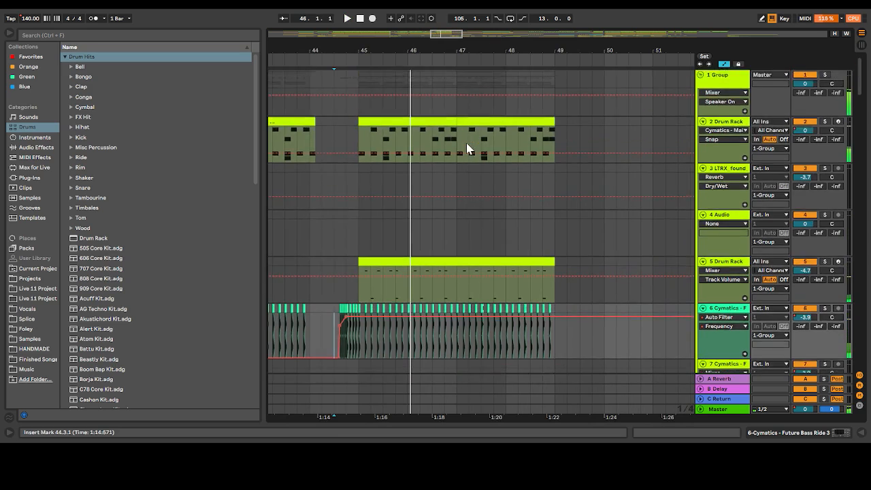
{"action": "scroll", "coordinate": [469, 146], "scroll_direction": "down", "scroll_amount": 3}
{"action": "left_click", "coordinate": [826, 158]}
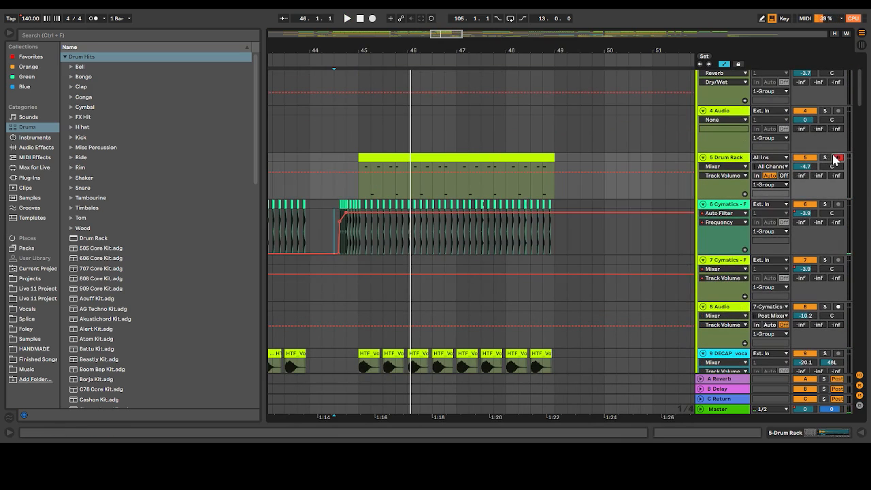
{"action": "key", "text": "space"}
{"action": "left_click", "coordinate": [825, 158]}
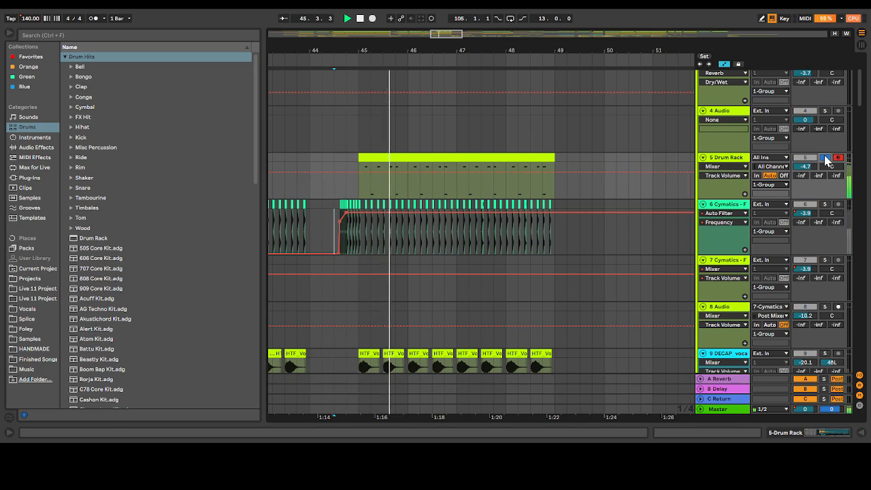
{"action": "scroll", "coordinate": [516, 212], "scroll_direction": "down", "scroll_amount": 3}
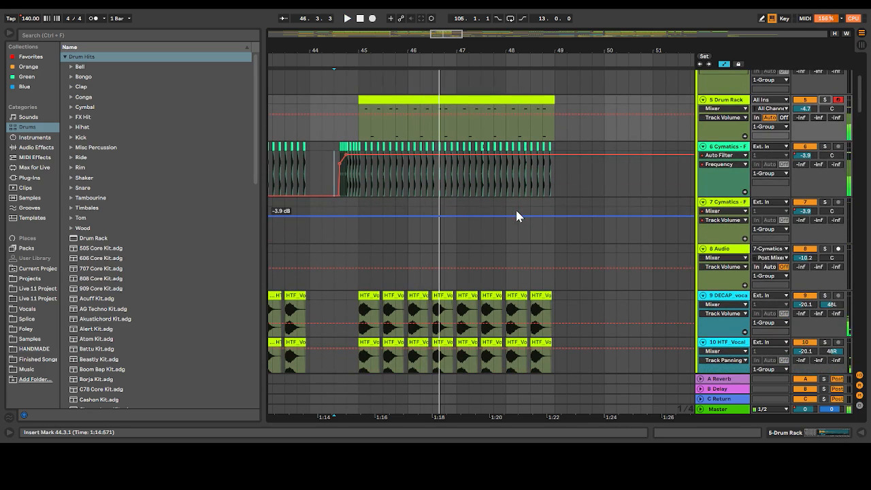
Play phonk vocal tracks 11 and 12 soloed together from 45.1.1 and compare their clips with the other drum group tracks
{"action": "left_click_drag", "start_coordinate": [447, 34], "coordinate": [468, 20]}
{"action": "scroll", "coordinate": [431, 163], "scroll_direction": "down", "scroll_amount": 1}
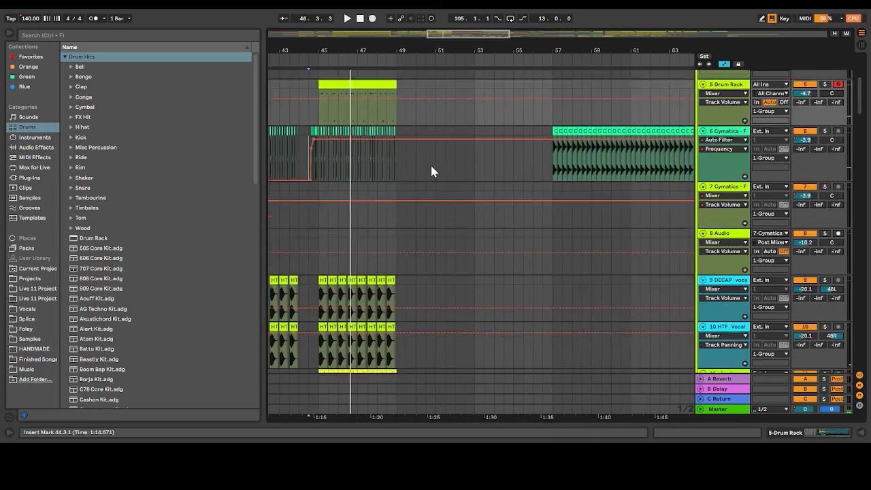
{"action": "scroll", "coordinate": [430, 164], "scroll_direction": "up", "scroll_amount": 2}
{"action": "scroll", "coordinate": [469, 151], "scroll_direction": "down", "scroll_amount": 5}
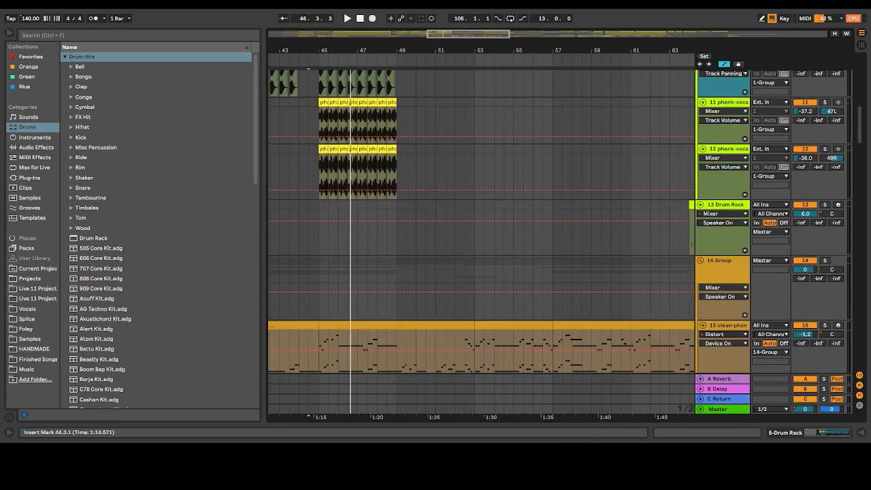
{"action": "scroll", "coordinate": [394, 200], "scroll_direction": "up", "scroll_amount": 1}
{"action": "left_click", "coordinate": [373, 153]}
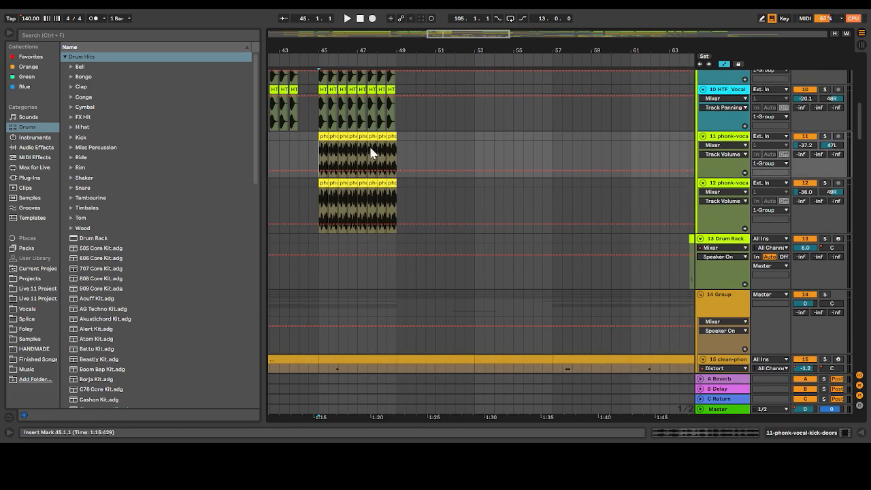
{"action": "left_click", "coordinate": [825, 185]}
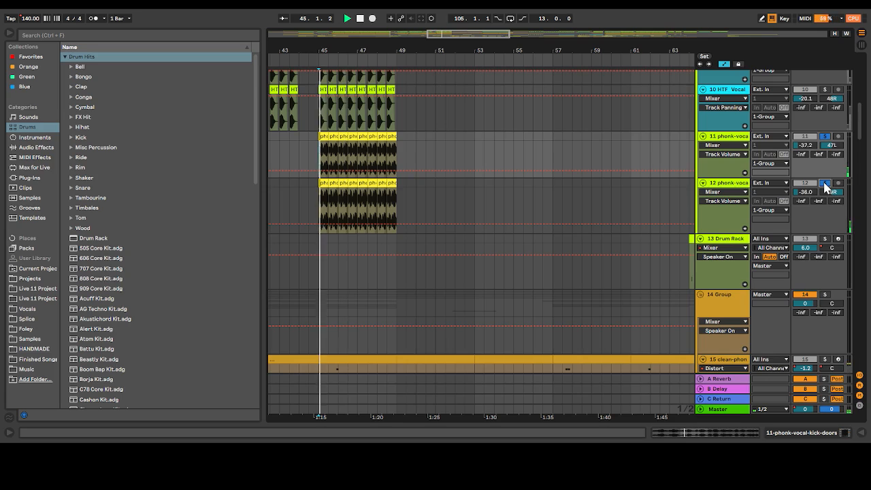
{"action": "scroll", "coordinate": [825, 187], "scroll_direction": "up", "scroll_amount": 10}
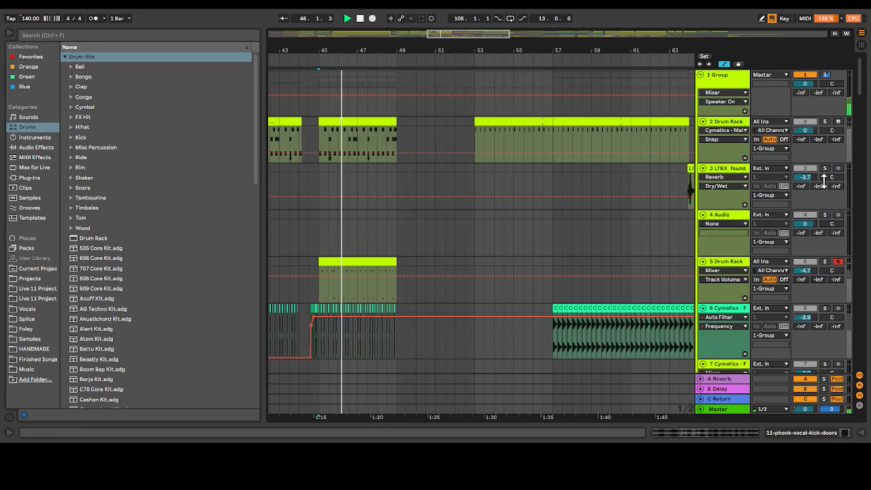
{"action": "scroll", "coordinate": [824, 182], "scroll_direction": "down", "scroll_amount": 2}
{"action": "scroll", "coordinate": [824, 182], "scroll_direction": "down", "scroll_amount": 8}
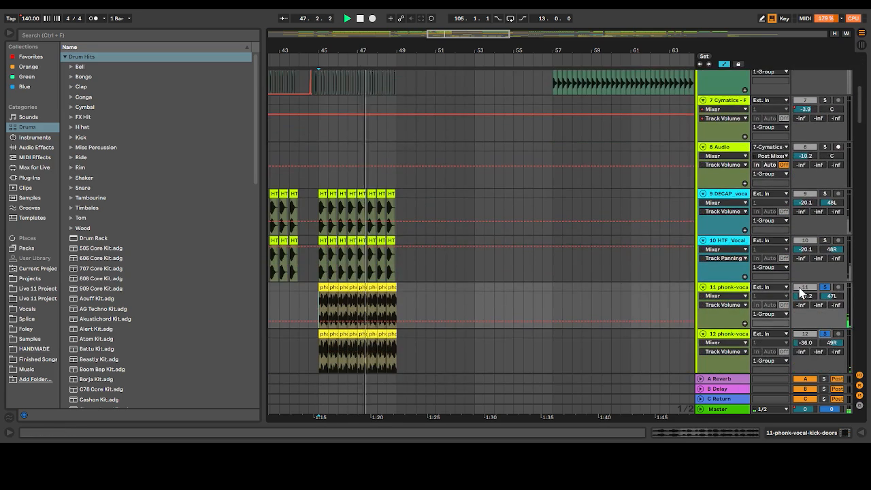
Solo the track 1 drum group and play it from 45.1.1 to hear its drum and vocal layers together
{"action": "scroll", "coordinate": [826, 292], "scroll_direction": "up", "scroll_amount": 10}
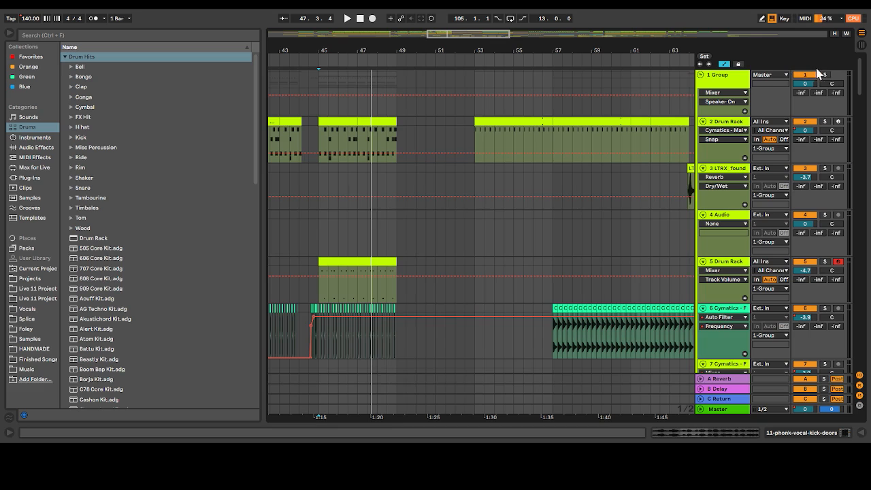
{"action": "key", "text": "space"}
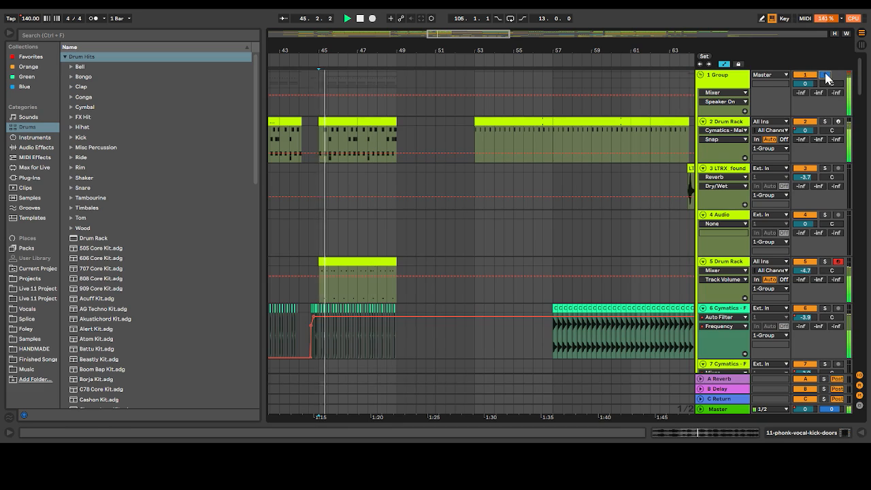
{"action": "scroll", "coordinate": [612, 204], "scroll_direction": "down", "scroll_amount": 6}
{"action": "scroll", "coordinate": [613, 208], "scroll_direction": "down", "scroll_amount": 1}
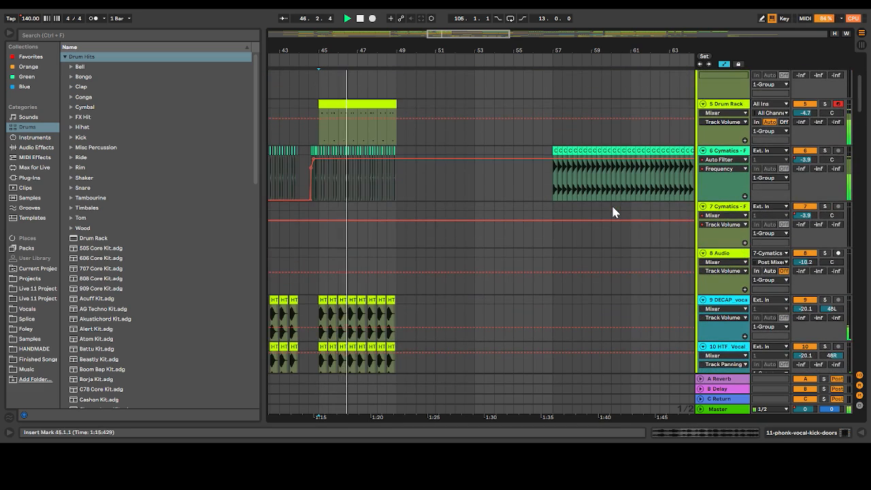
{"action": "scroll", "coordinate": [613, 212], "scroll_direction": "up", "scroll_amount": 7}
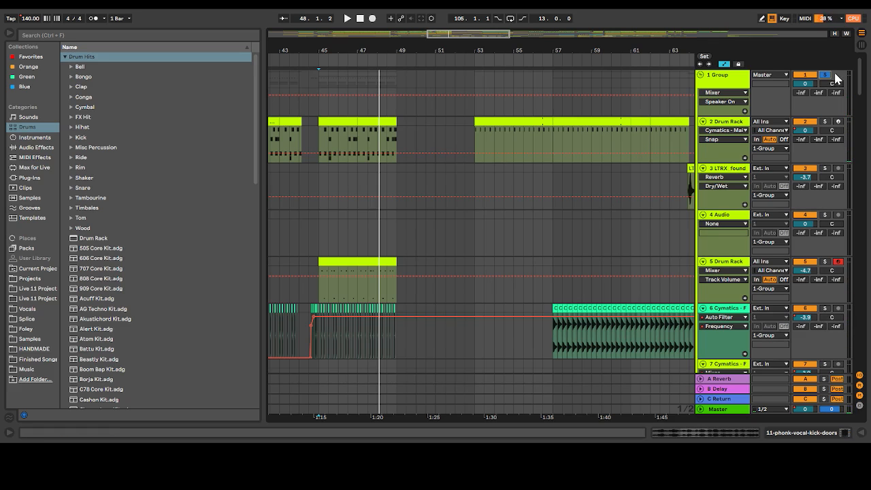
Play the transition from 64.1.1 at track 3's knife swipe clip with all tracks
{"action": "scroll", "coordinate": [599, 122], "scroll_direction": "down", "scroll_amount": 5}
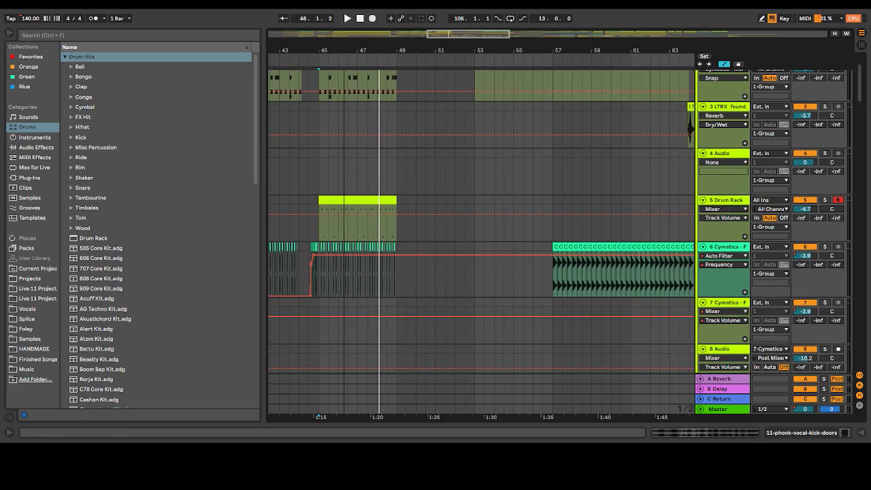
{"action": "scroll", "coordinate": [412, 111], "scroll_direction": "right", "scroll_amount": 2}
{"action": "scroll", "coordinate": [393, 170], "scroll_direction": "up", "scroll_amount": 5}
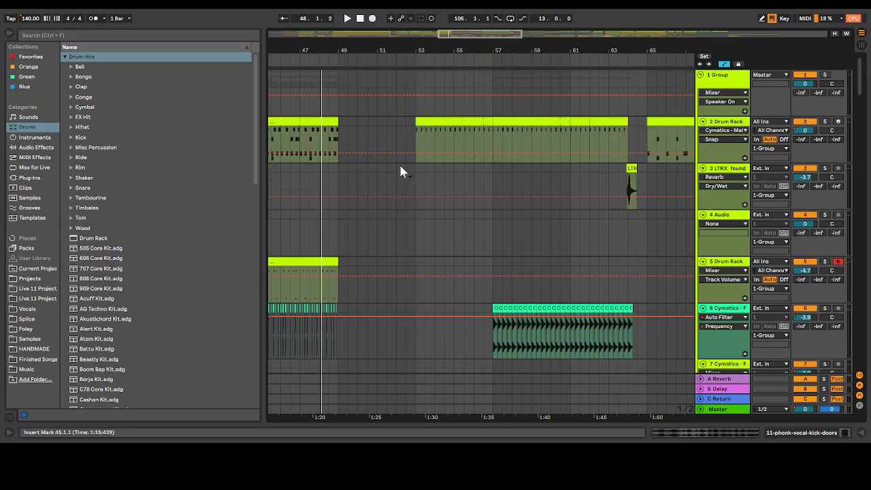
{"action": "scroll", "coordinate": [401, 167], "scroll_direction": "down", "scroll_amount": 15}
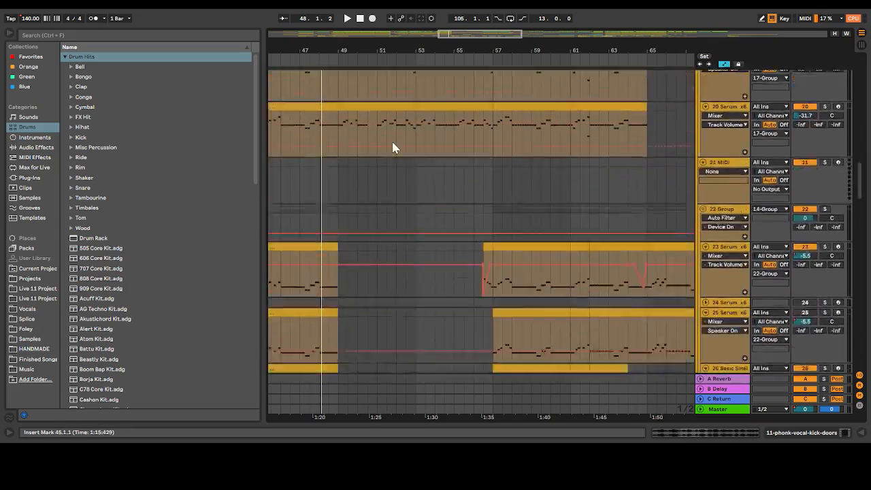
{"action": "scroll", "coordinate": [392, 143], "scroll_direction": "up", "scroll_amount": 15}
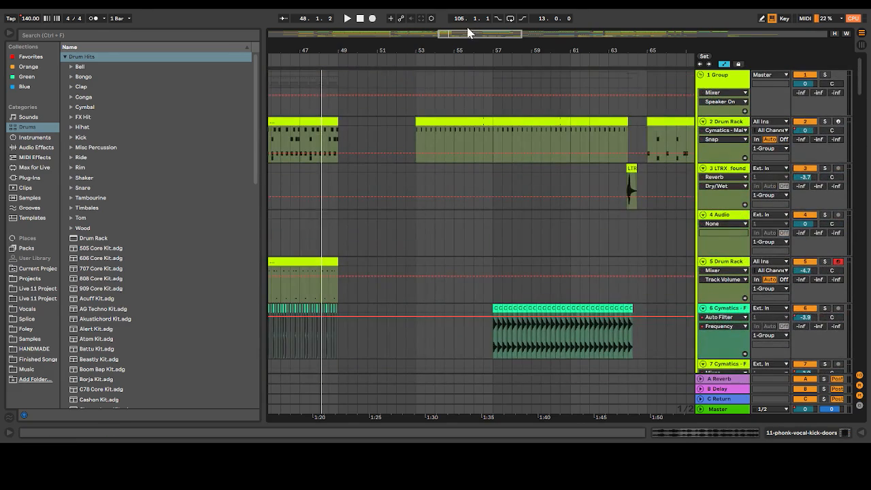
{"action": "left_click_drag", "start_coordinate": [469, 33], "coordinate": [461, 135]}
{"action": "scroll", "coordinate": [441, 175], "scroll_direction": "down", "scroll_amount": 1}
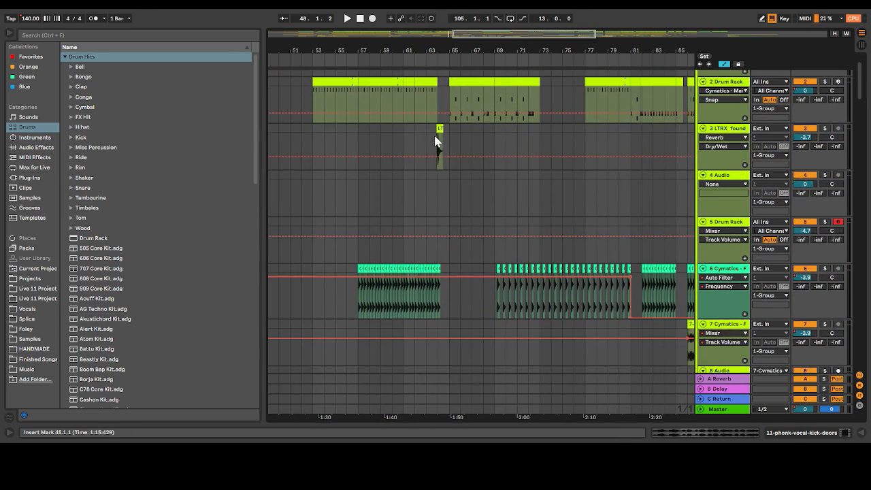
{"action": "left_click", "coordinate": [437, 141]}
{"action": "key", "text": "space"}
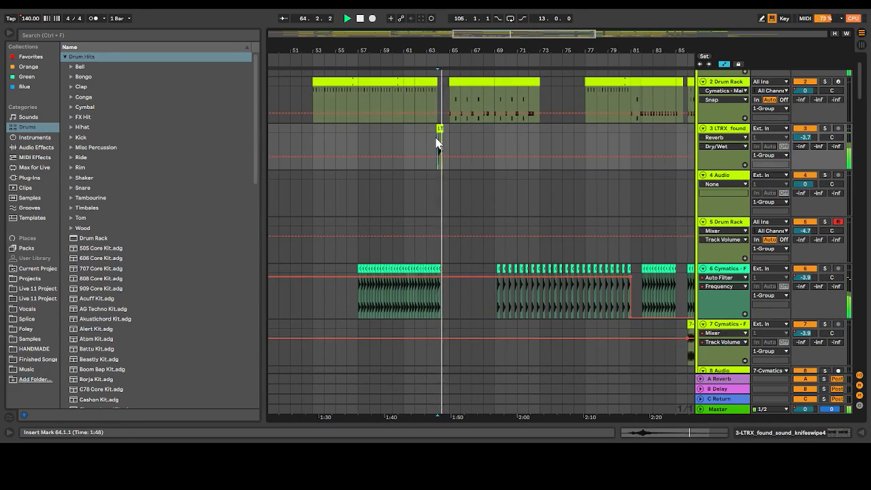
Play track 3's knife swipe soloed from 64.1.1, then turn its solo off
{"action": "left_click", "coordinate": [825, 128]}
{"action": "key", "text": "space"}
{"action": "key", "text": "space"}
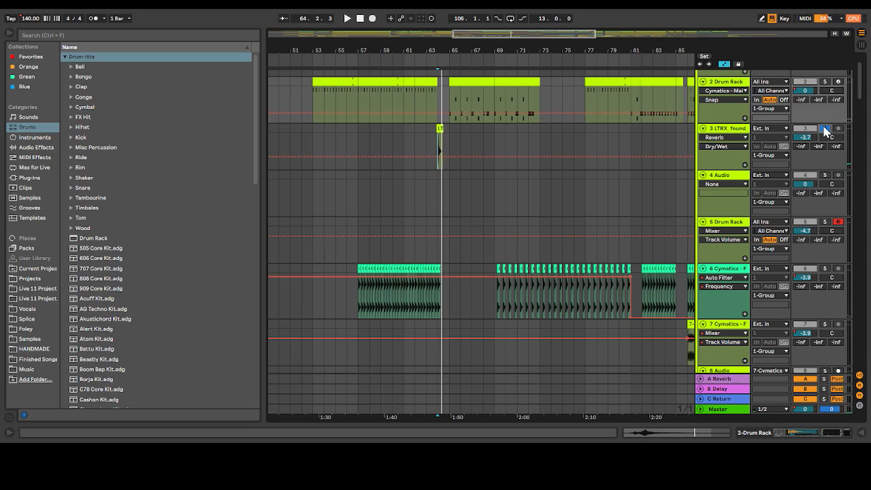
{"action": "left_click", "coordinate": [825, 128]}
Play the first track 13 Drum Rack fill from 13.1.1 with all tracks
{"action": "scroll", "coordinate": [538, 212], "scroll_direction": "down", "scroll_amount": 10}
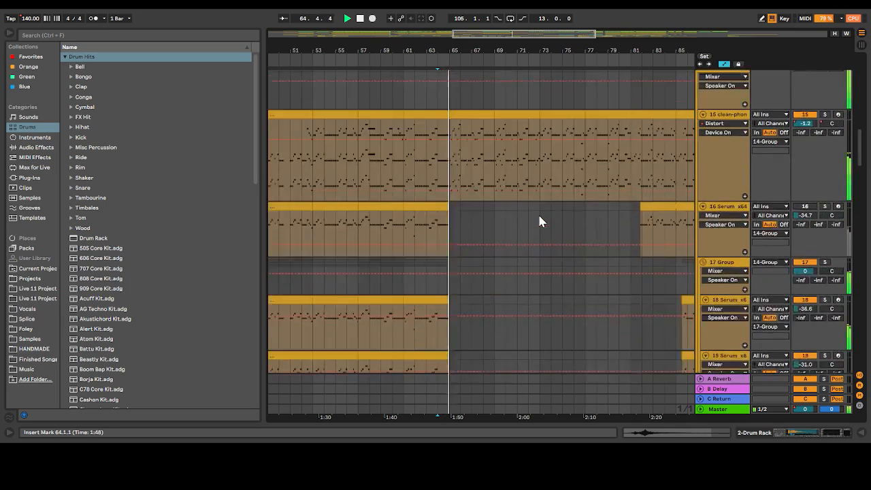
{"action": "scroll", "coordinate": [539, 216], "scroll_direction": "down", "scroll_amount": 12}
{"action": "scroll", "coordinate": [538, 216], "scroll_direction": "up", "scroll_amount": 13}
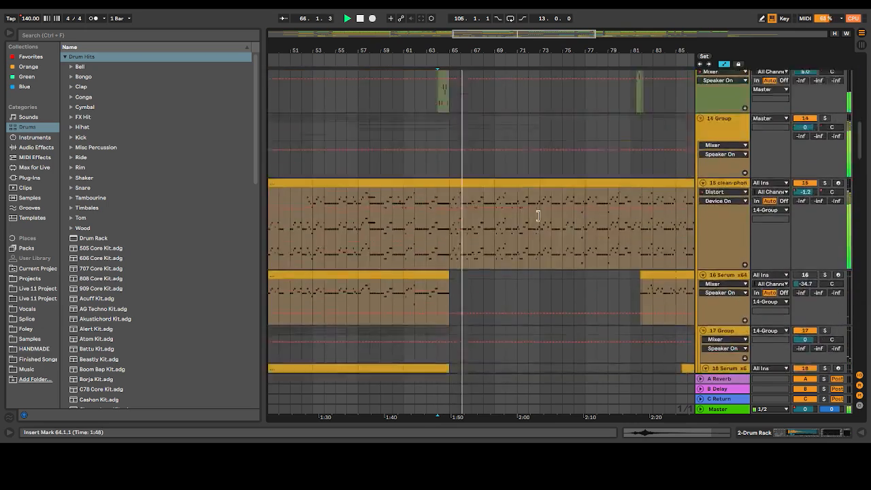
{"action": "scroll", "coordinate": [537, 216], "scroll_direction": "up", "scroll_amount": 4}
{"action": "scroll", "coordinate": [562, 146], "scroll_direction": "down", "scroll_amount": 1}
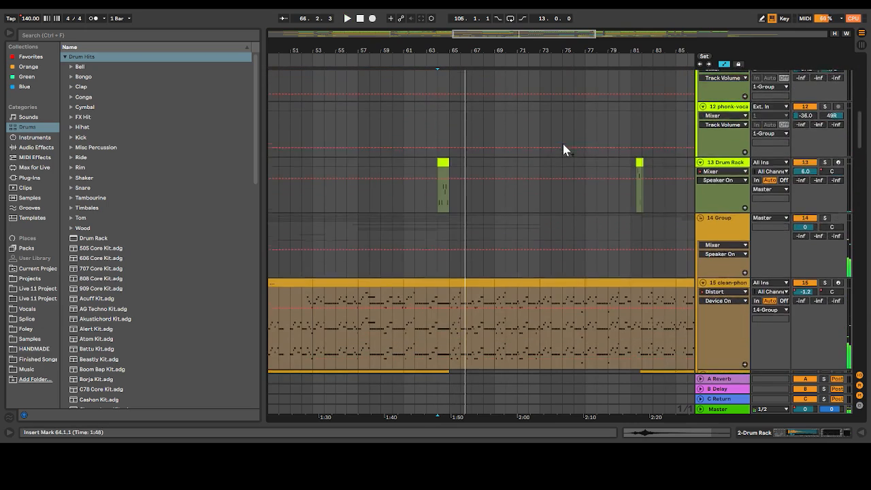
{"action": "left_click_drag", "start_coordinate": [514, 33], "coordinate": [322, 34]}
{"action": "left_click", "coordinate": [420, 190]}
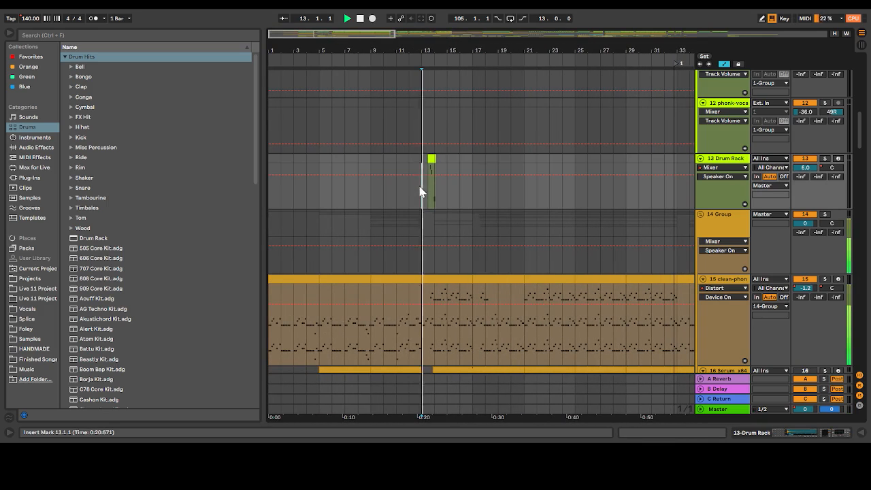
{"action": "key", "text": "space"}
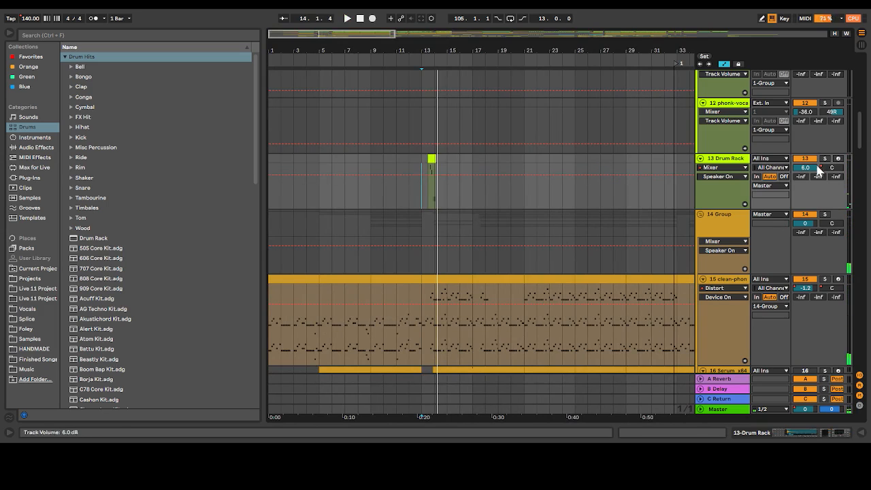
Play from 13.1.1 with the track 13 Drum Rack soloed together with the clean phonk track 15 and its group
{"action": "scroll", "coordinate": [824, 162], "scroll_direction": "down", "scroll_amount": 10}
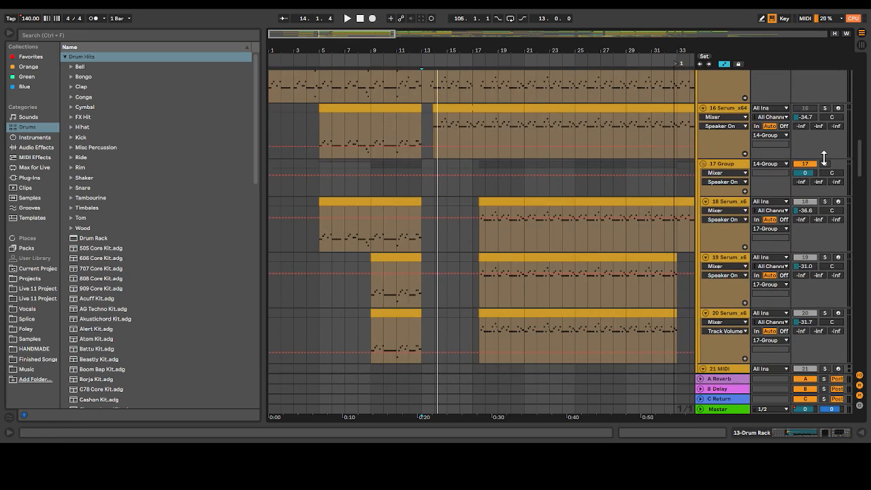
{"action": "scroll", "coordinate": [824, 158], "scroll_direction": "up", "scroll_amount": 5}
{"action": "key", "text": "space"}
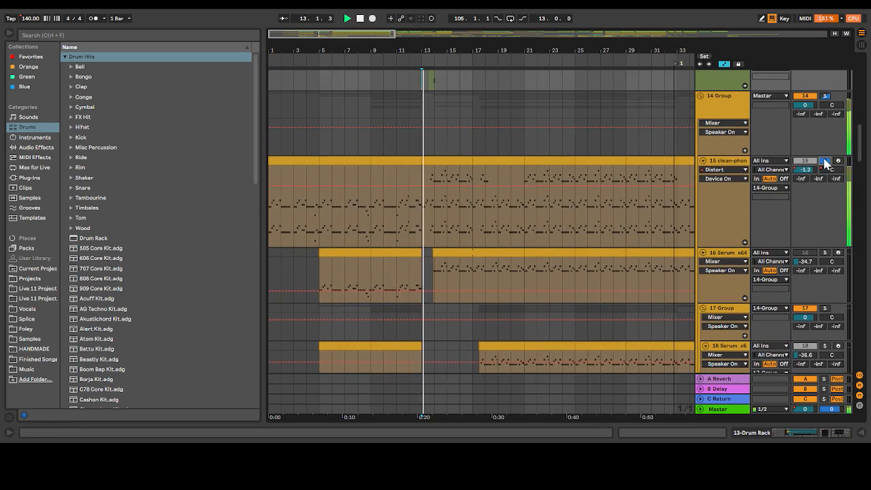
{"action": "scroll", "coordinate": [824, 159], "scroll_direction": "up", "scroll_amount": 1}
{"action": "left_click", "coordinate": [827, 89], "text": "ctrl"}
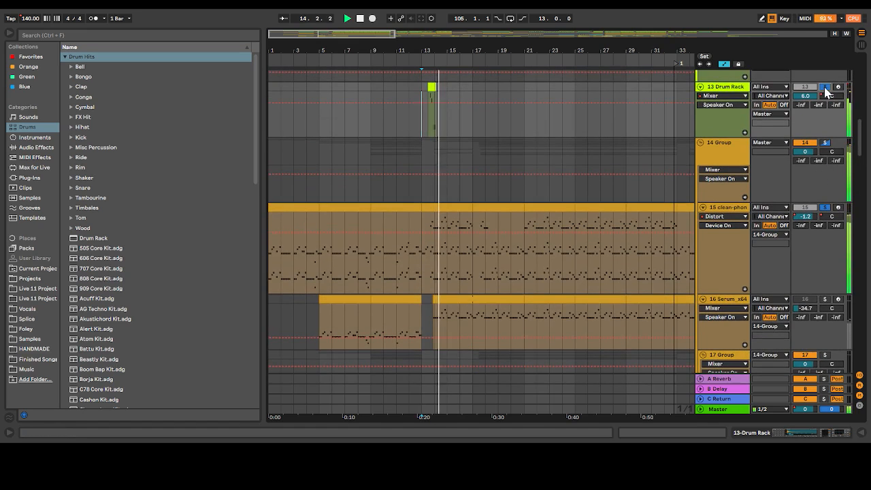
{"action": "key", "text": "space"}
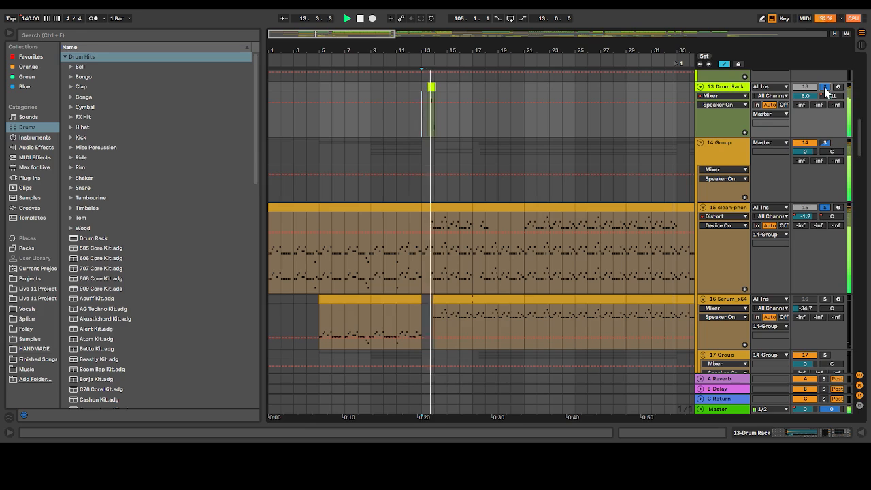
Play the track 13 Drum Rack fill soloed on its own from 13.1.1, then compare it with all tracks
{"action": "left_click", "coordinate": [827, 89]}
{"action": "key", "text": "space"}
{"action": "key", "text": "space"}
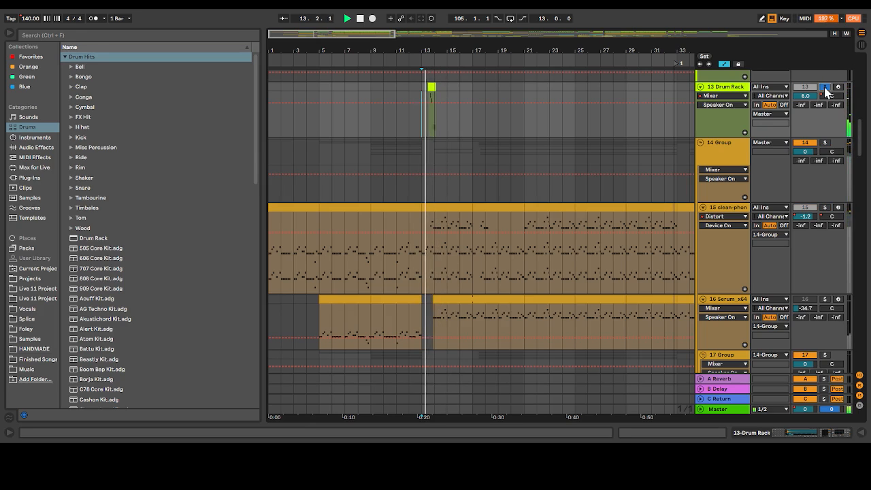
{"action": "left_click", "coordinate": [826, 90]}
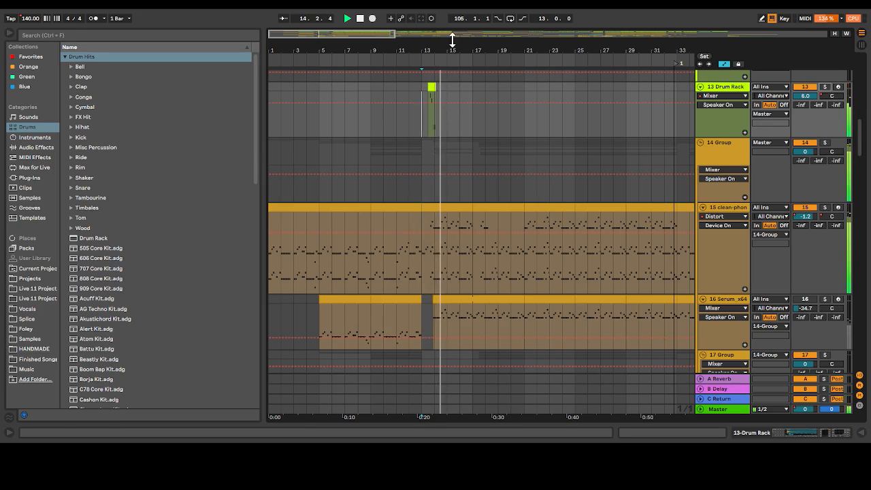
Play the track 13 Drum Rack fill from 64.1.1 with all tracks
{"action": "left_click_drag", "start_coordinate": [382, 35], "coordinate": [535, 34]}
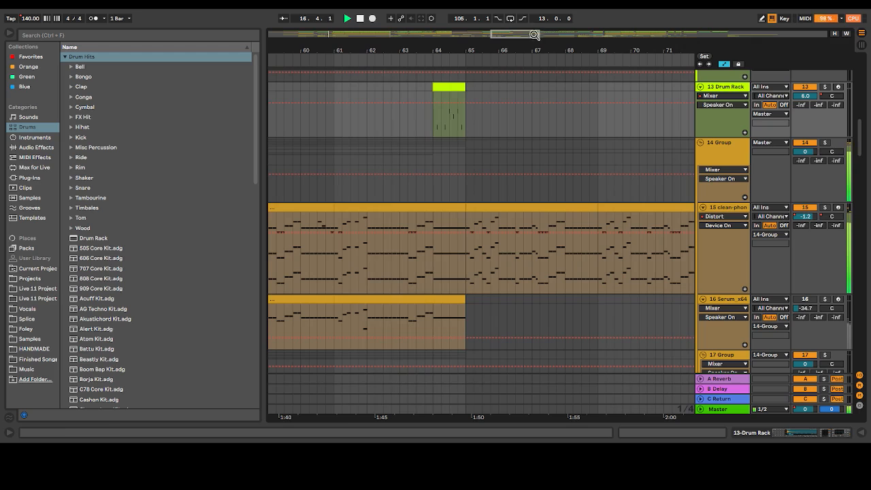
{"action": "left_click", "coordinate": [432, 121]}
{"action": "key", "text": "space"}
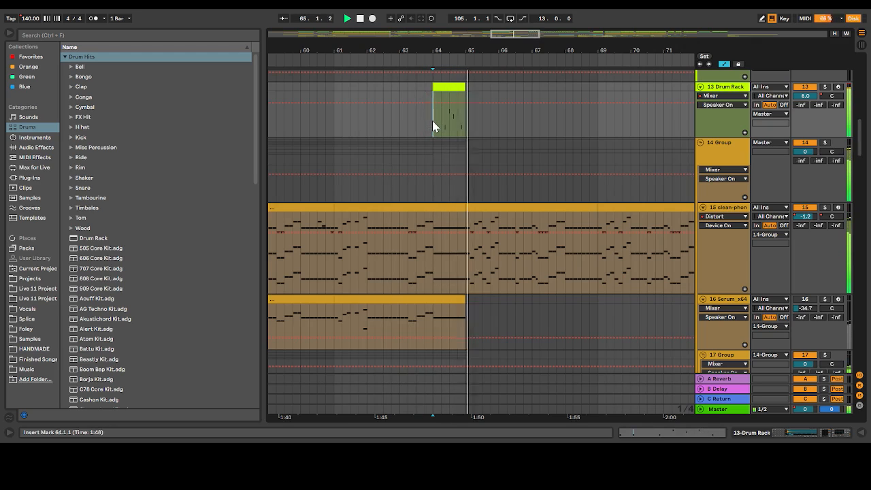
{"action": "key", "text": "space"}
{"action": "key", "text": "space"}
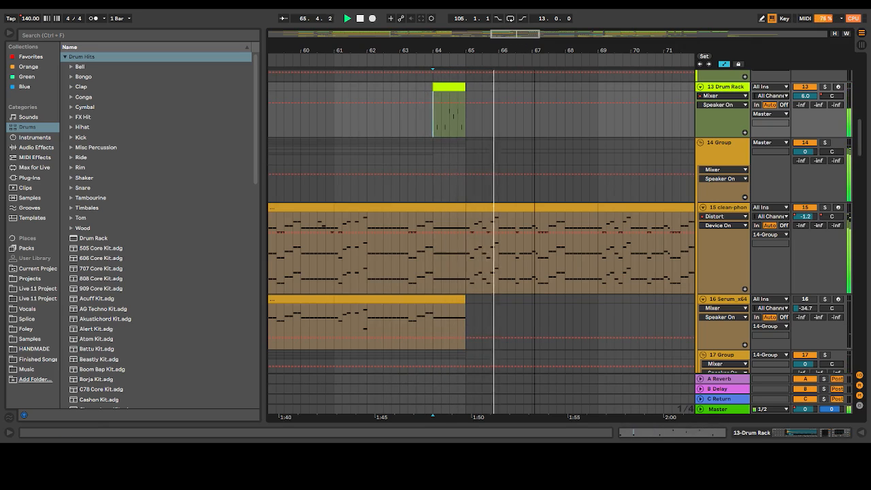
Play the track 13 Drum Rack fill from 81.3.1 with all tracks
{"action": "left_click_drag", "start_coordinate": [527, 34], "coordinate": [599, 36]}
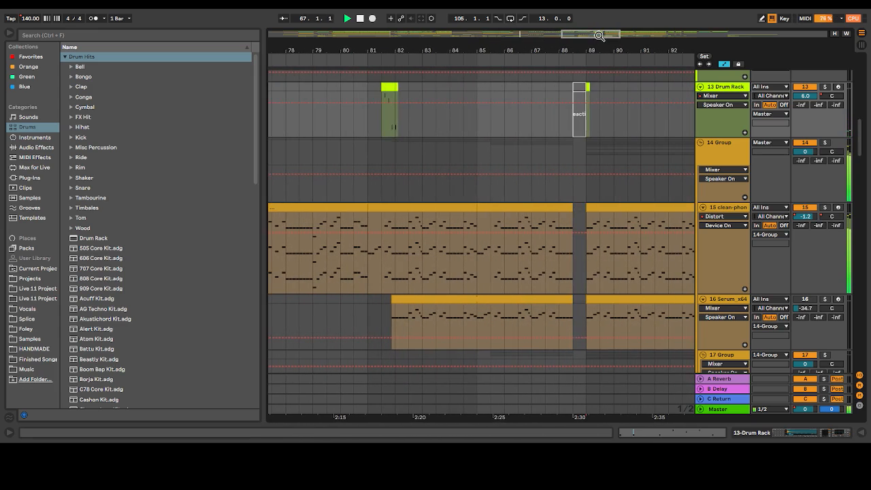
{"action": "left_click", "coordinate": [384, 119]}
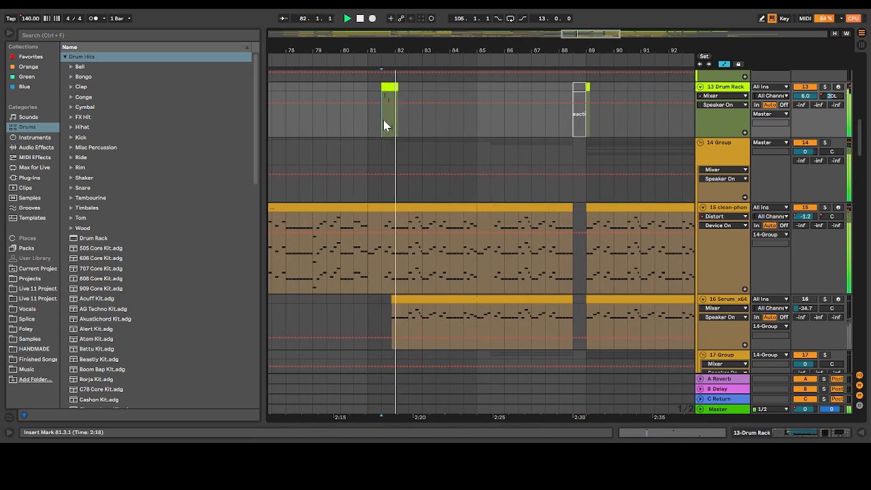
{"action": "key", "text": "space"}
{"action": "key", "text": "space"}
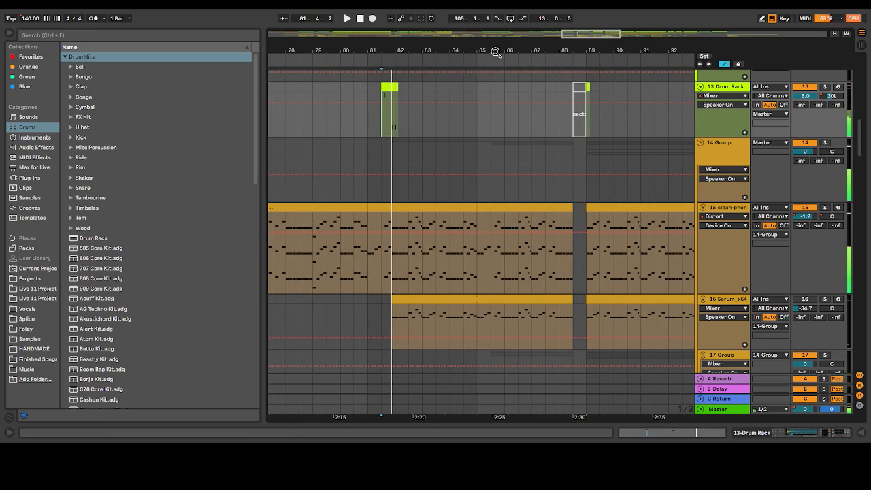
Play from 49.1.1 ahead of track 29's Euphoria vocal ambience clip and look over the vocal group's tracks 33 to 37
{"action": "left_click_drag", "start_coordinate": [591, 35], "coordinate": [610, 35]}
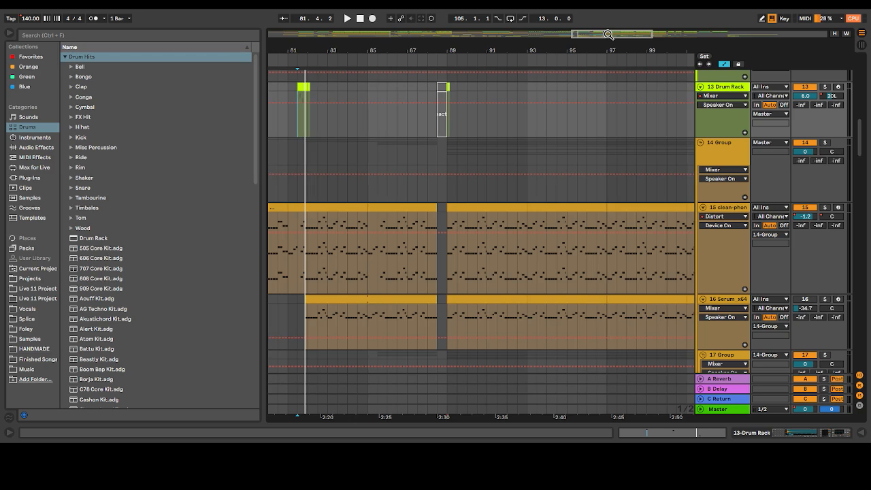
{"action": "left_click_drag", "start_coordinate": [608, 34], "coordinate": [611, 13]}
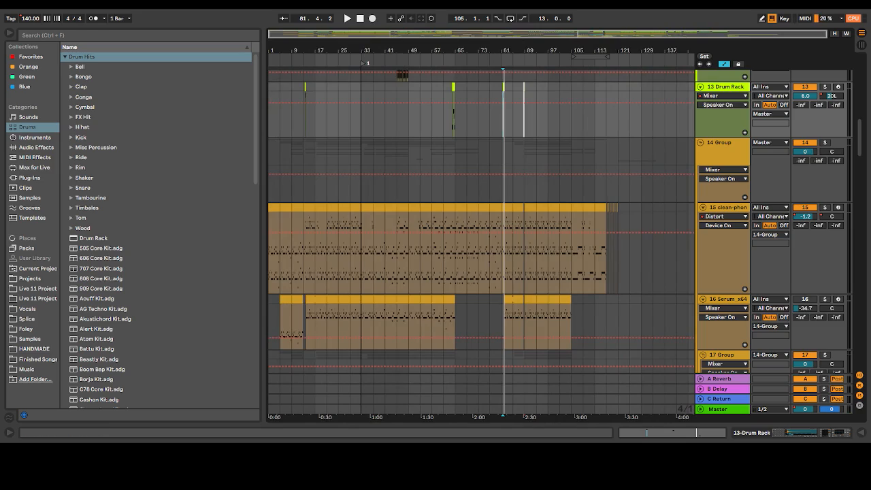
{"action": "scroll", "coordinate": [496, 170], "scroll_direction": "down", "scroll_amount": 8}
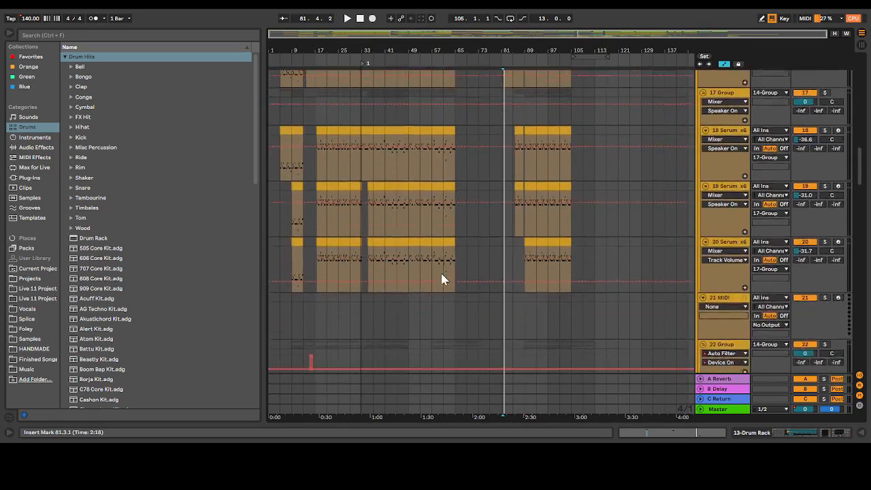
{"action": "scroll", "coordinate": [441, 276], "scroll_direction": "down", "scroll_amount": 10}
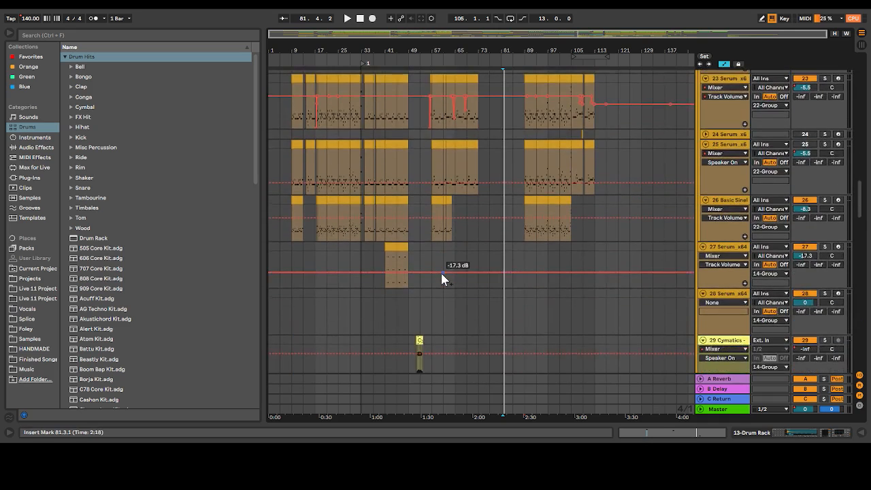
{"action": "scroll", "coordinate": [441, 271], "scroll_direction": "down", "scroll_amount": 5}
{"action": "left_click", "coordinate": [415, 204]}
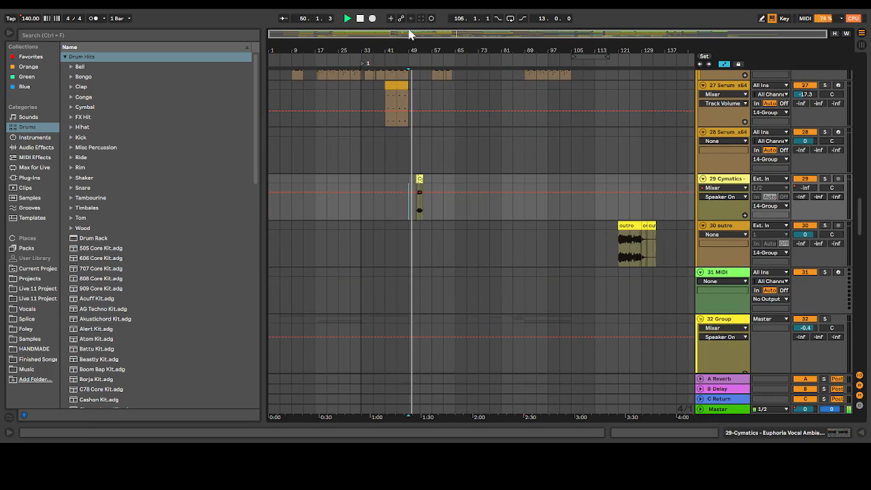
{"action": "scroll", "coordinate": [406, 350], "scroll_direction": "down", "scroll_amount": 8}
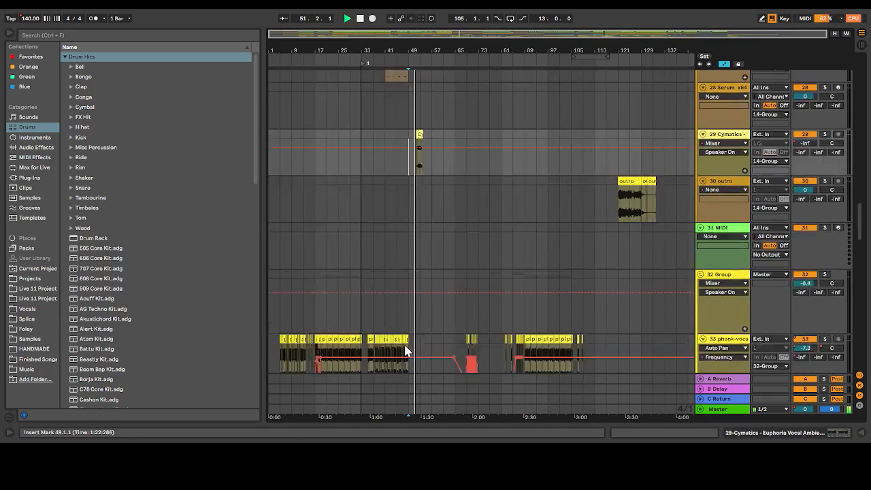
{"action": "scroll", "coordinate": [404, 350], "scroll_direction": "up", "scroll_amount": 4}
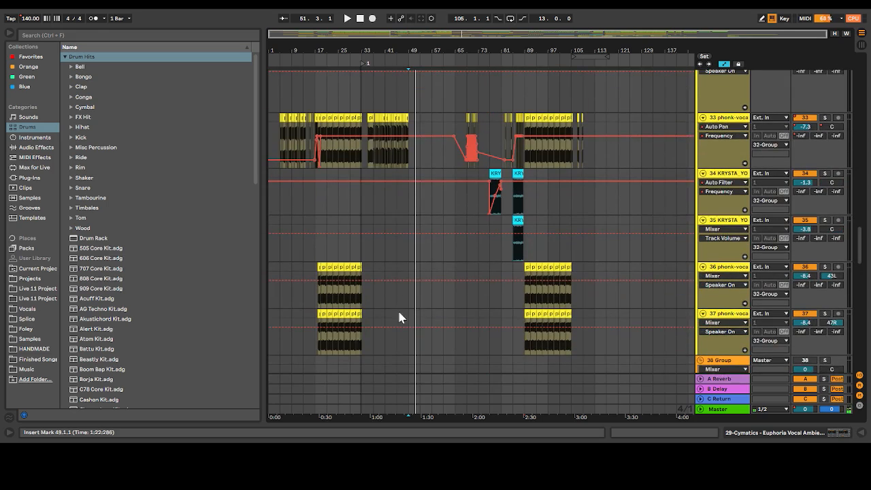
Hide the arrangement's automation and look over group 42's effect tracks, down to track 52's first run of KSHMR crowd roar clips
{"action": "scroll", "coordinate": [476, 272], "scroll_direction": "down", "scroll_amount": 10}
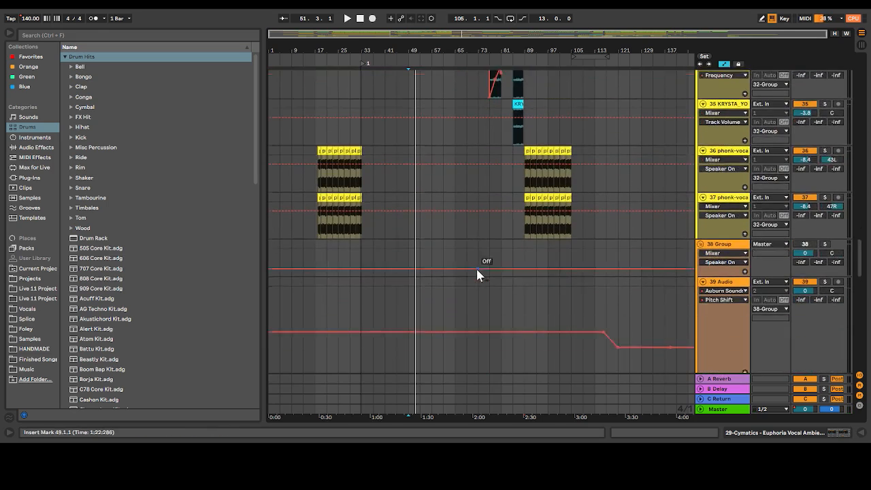
{"action": "scroll", "coordinate": [477, 274], "scroll_direction": "down", "scroll_amount": 5}
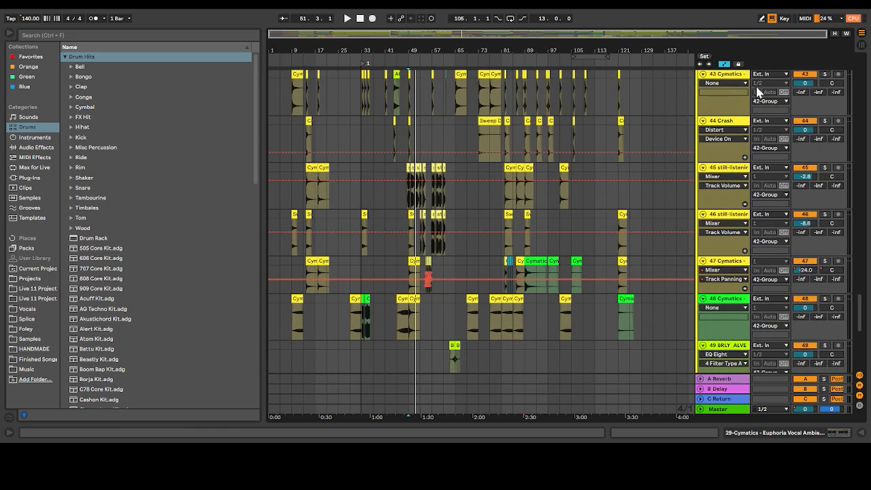
{"action": "left_click", "coordinate": [723, 63]}
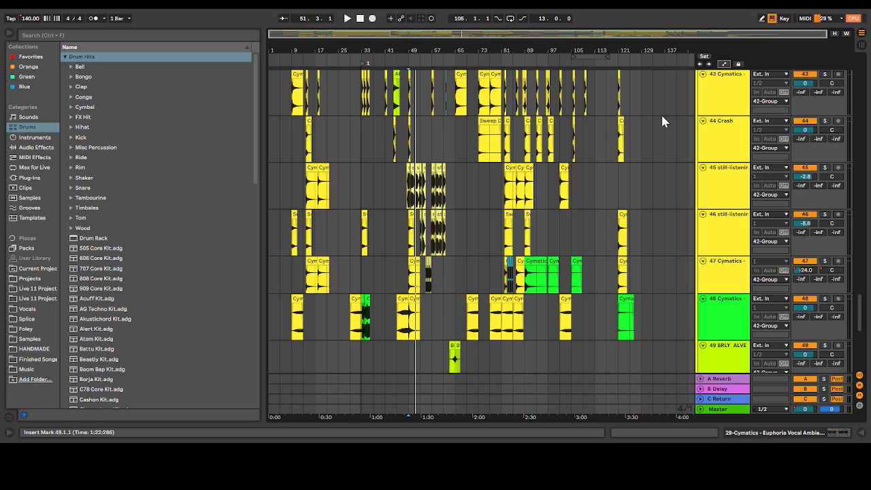
{"action": "scroll", "coordinate": [662, 117], "scroll_direction": "down", "scroll_amount": 8}
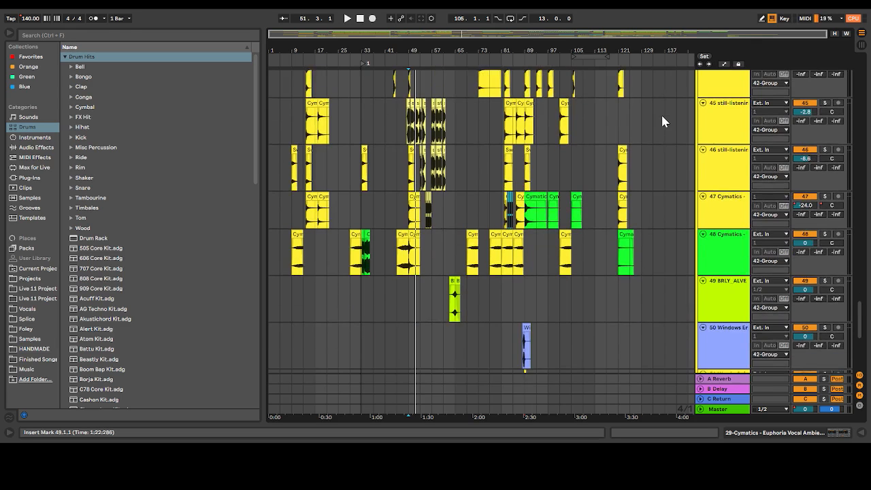
{"action": "scroll", "coordinate": [664, 121], "scroll_direction": "down", "scroll_amount": 2}
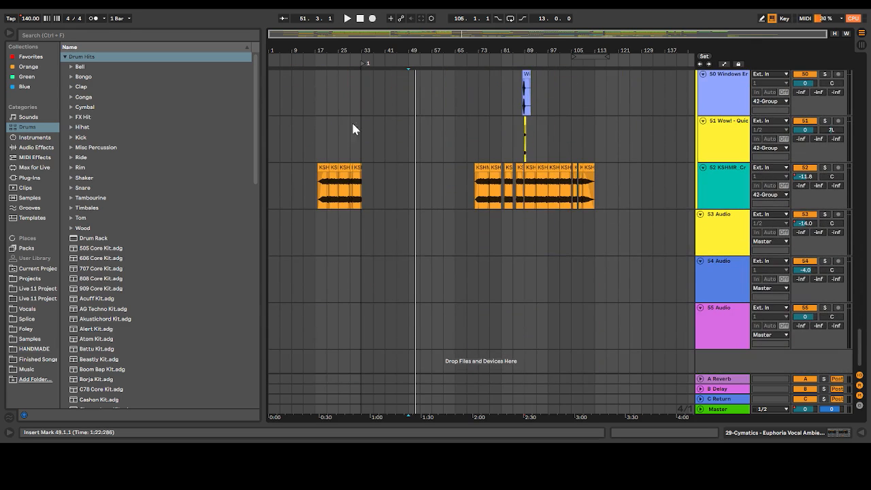
{"action": "mouse_move", "coordinate": [324, 35]}
{"action": "left_mouse_down"}
{"action": "mouse_move", "coordinate": [341, 35]}
{"action": "mouse_move", "coordinate": [326, 35]}
{"action": "left_mouse_up"}
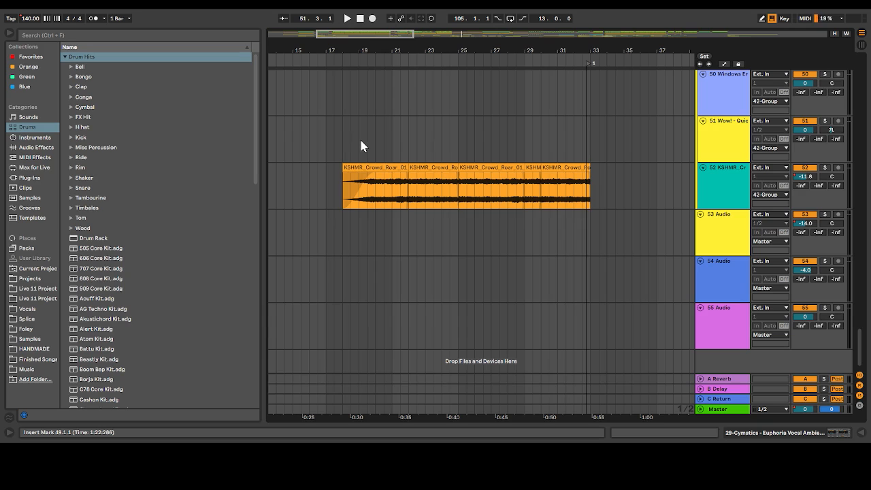
{"action": "left_click_drag", "start_coordinate": [363, 35], "coordinate": [363, 4]}
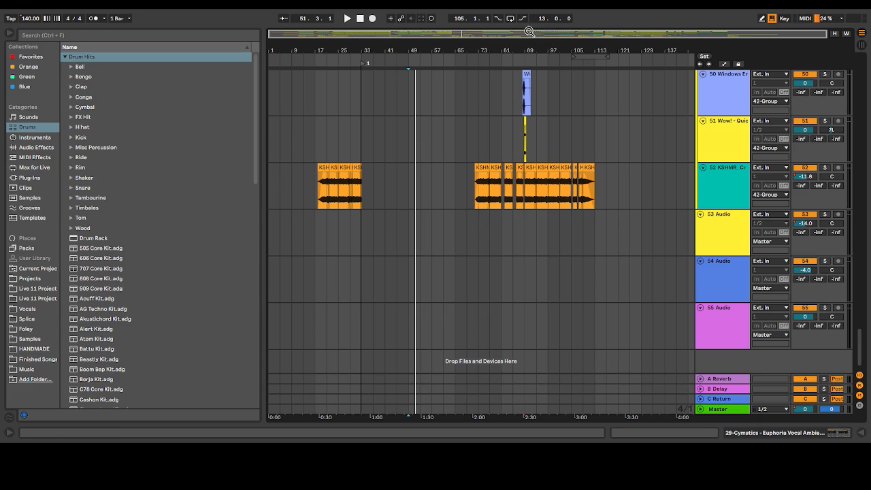
Play track 52's crowd roar from bar 78, soloing the track briefly and then returning to all tracks
{"action": "left_click_drag", "start_coordinate": [530, 32], "coordinate": [613, 31]}
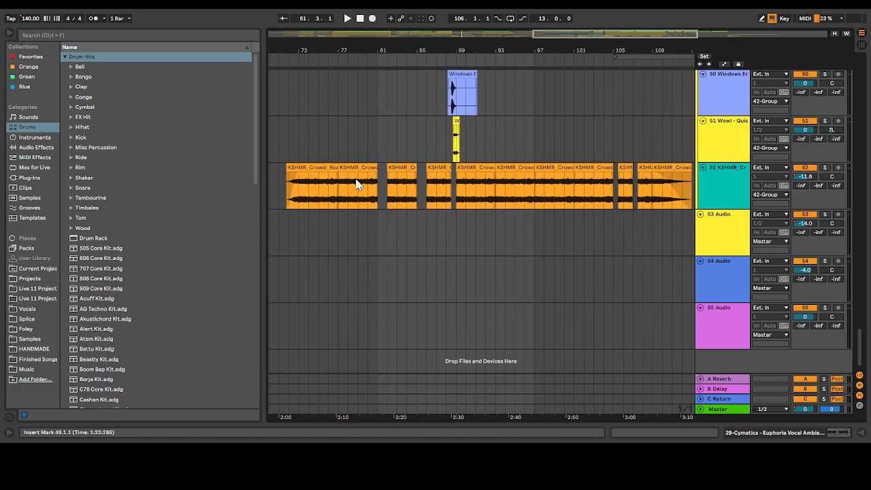
{"action": "left_click", "coordinate": [350, 185]}
{"action": "key", "text": "space"}
{"action": "left_click", "coordinate": [826, 168]}
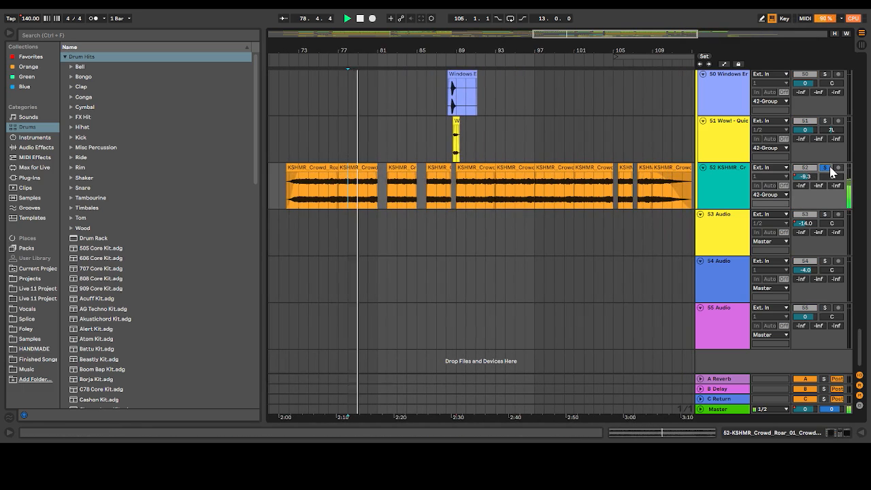
{"action": "left_click", "coordinate": [828, 170]}
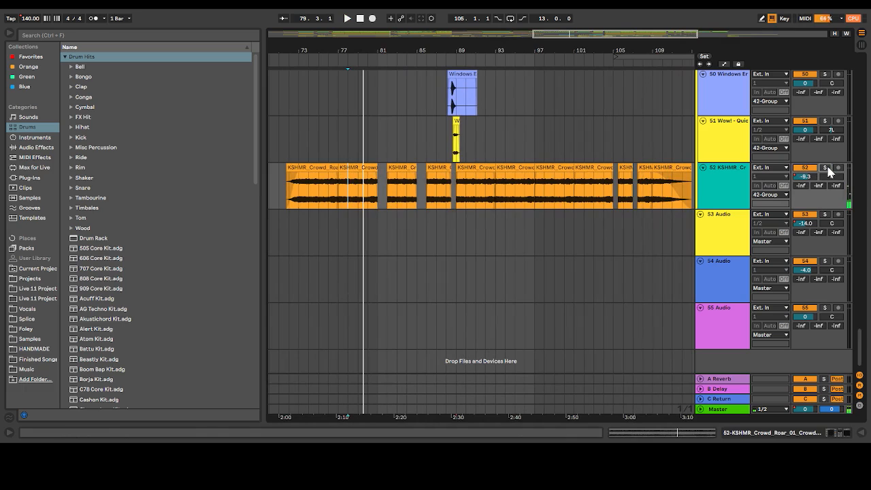
Play from 72.1.1 and compare the mix with track 52's crowd roar muted and unmuted
{"action": "left_click", "coordinate": [288, 148]}
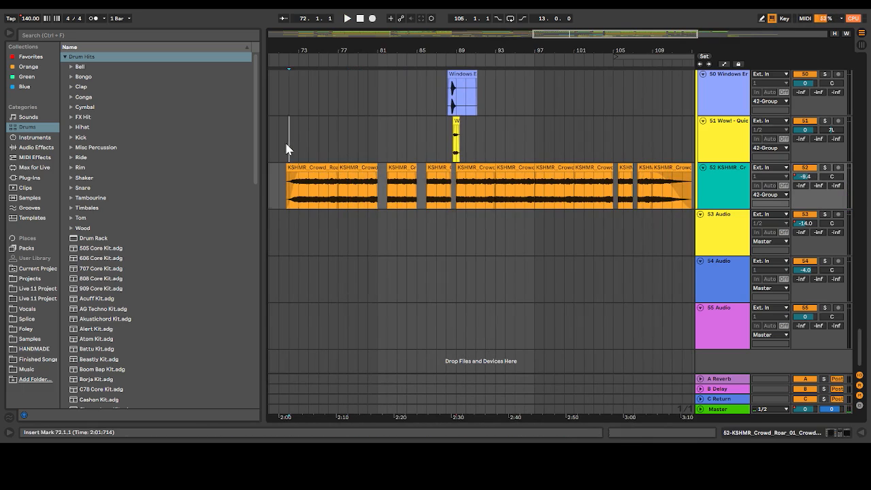
{"action": "key", "text": "space"}
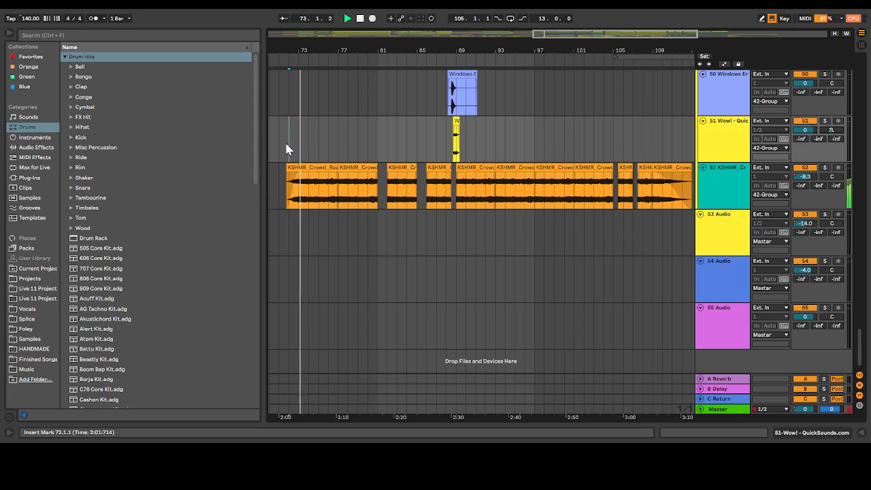
{"action": "left_click", "coordinate": [813, 170]}
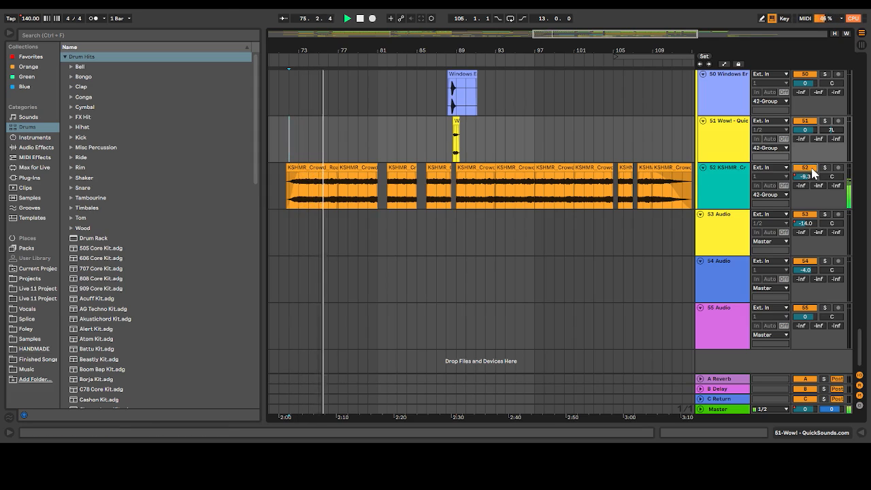
{"action": "left_click", "coordinate": [812, 170]}
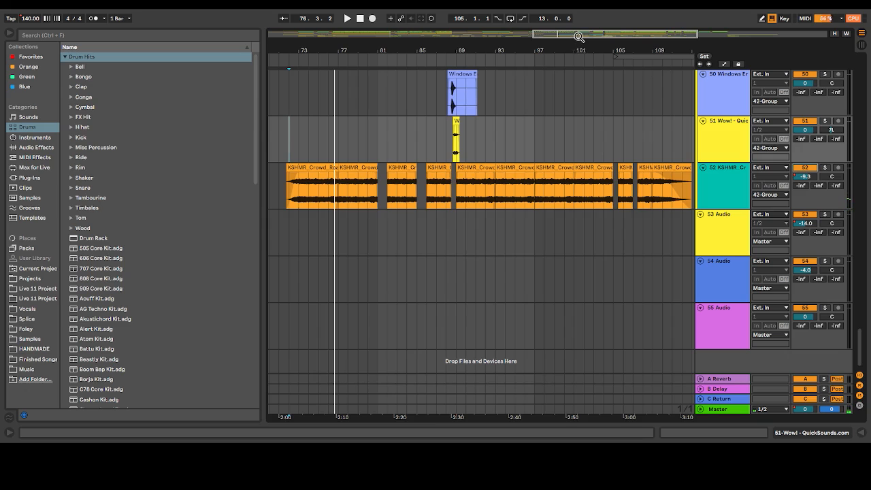
Play all tracks from 17.1.1 into the start of track 52's first crowd roar section
{"action": "left_click_drag", "start_coordinate": [578, 36], "coordinate": [435, 55]}
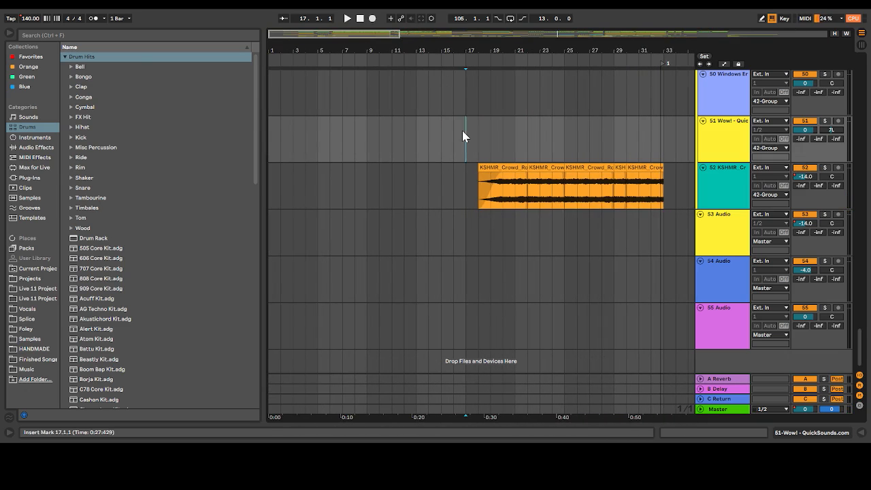
{"action": "key", "text": "space"}
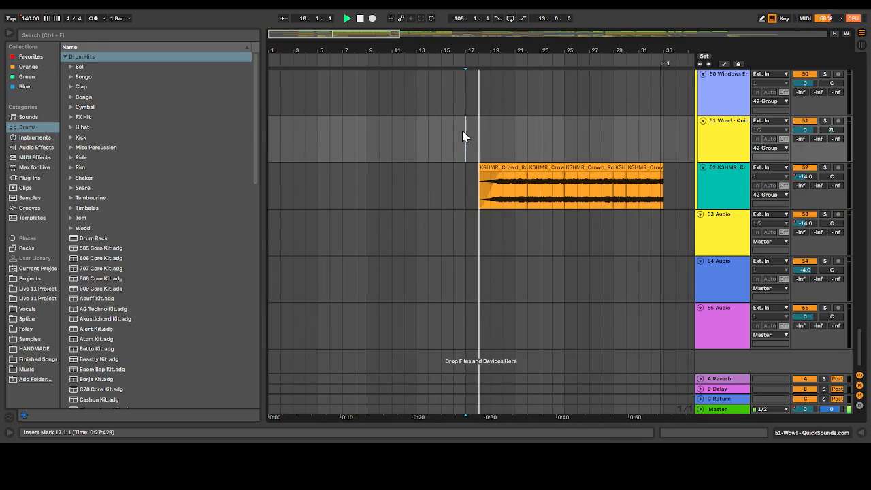
{"action": "left_click_drag", "start_coordinate": [370, 33], "coordinate": [369, 14]}
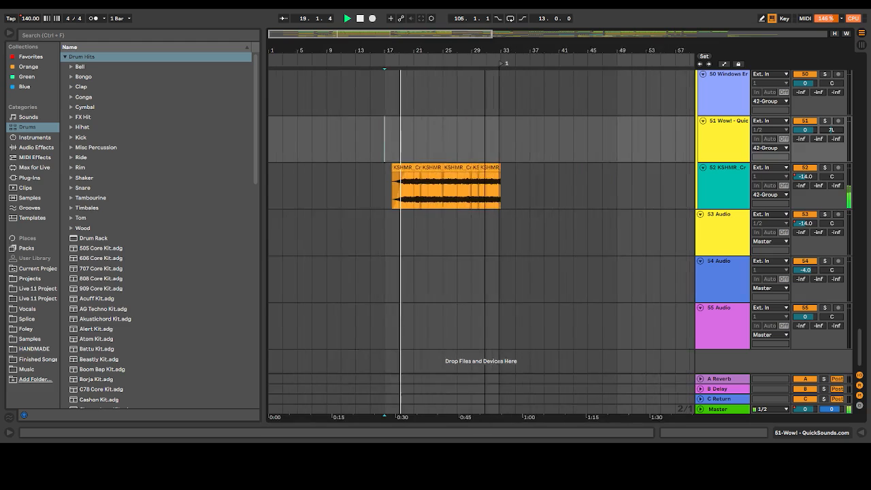
{"action": "left_click_drag", "start_coordinate": [439, 23], "coordinate": [439, 34]}
{"action": "key", "text": "space"}
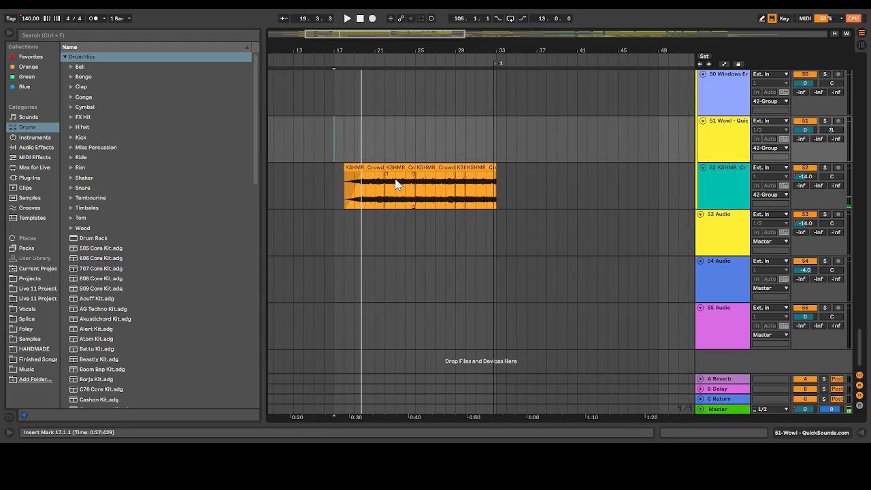
Play the lead-in to the first crowd roar section from 14.1.1, then the middle of that section from 24.1.1
{"action": "left_click_drag", "start_coordinate": [381, 34], "coordinate": [344, 27]}
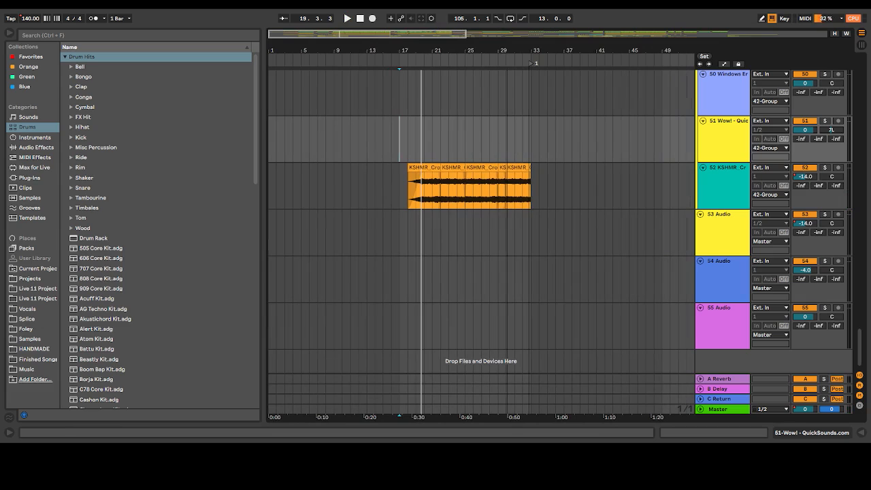
{"action": "left_click", "coordinate": [376, 177]}
{"action": "key", "text": "space"}
{"action": "key", "text": "space"}
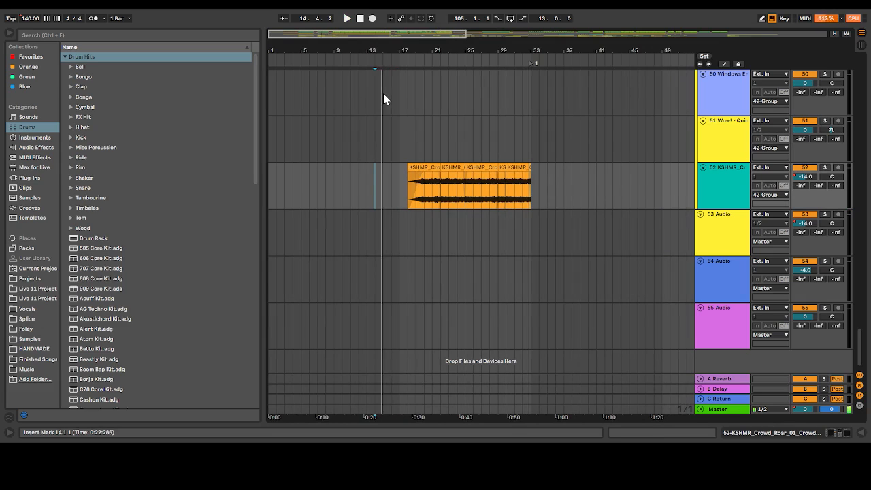
{"action": "key", "text": "space"}
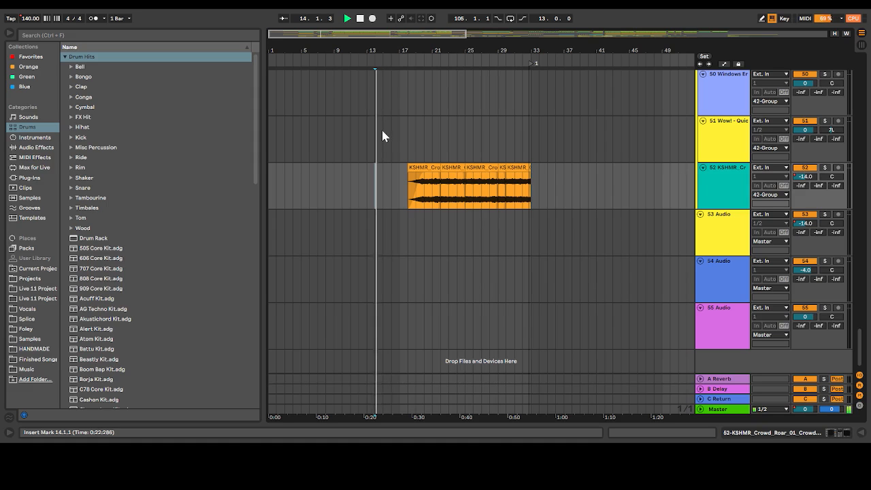
{"action": "left_click", "coordinate": [458, 145]}
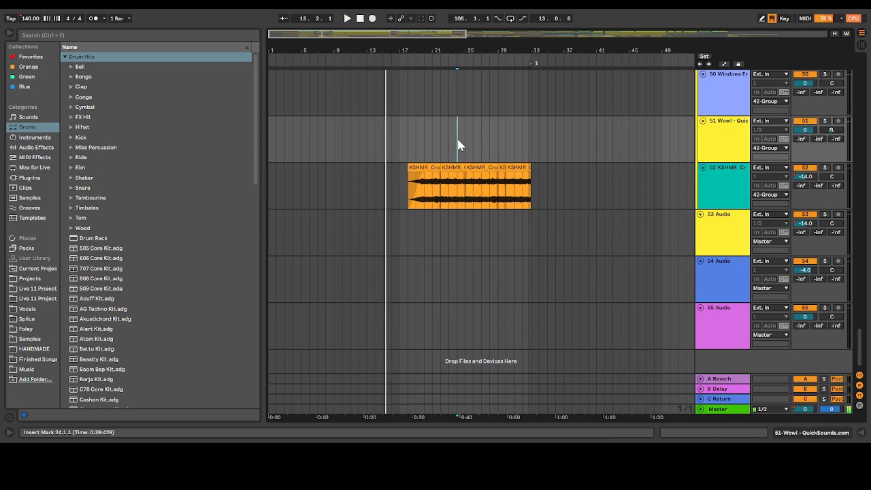
{"action": "key", "text": "space"}
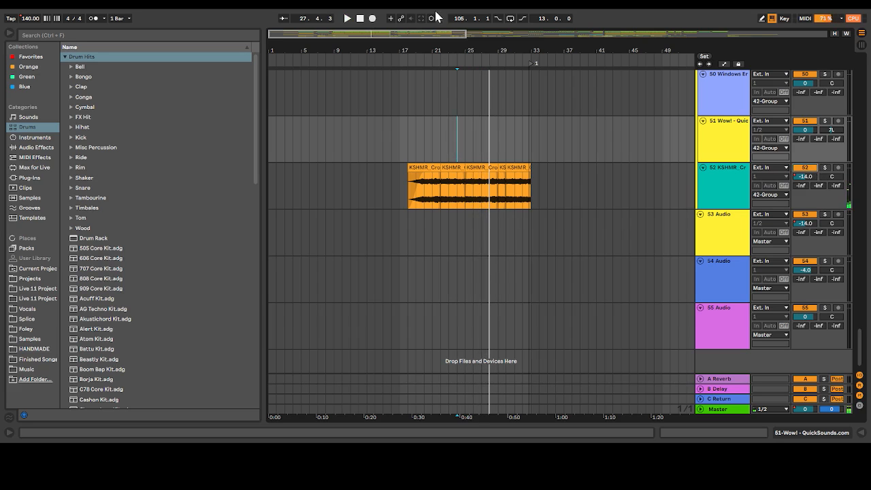
Play track 52's second run of crowd roar clips with all tracks, from 73.1.1, 82.1.1, 86.1.1 and 89.1.1 in turn
{"action": "mouse_move", "coordinate": [441, 34]}
{"action": "left_mouse_down"}
{"action": "mouse_move", "coordinate": [732, 36]}
{"action": "mouse_move", "coordinate": [682, 54]}
{"action": "mouse_move", "coordinate": [713, 49]}
{"action": "left_mouse_up"}
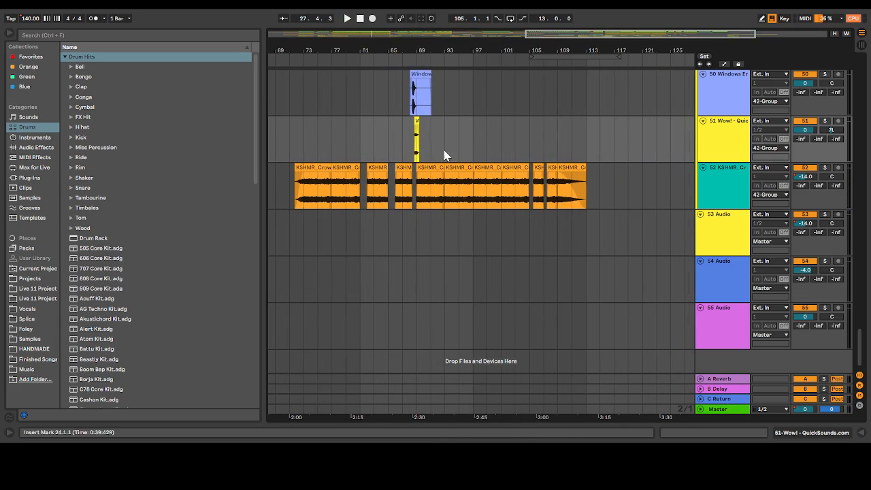
{"action": "left_click", "coordinate": [305, 193]}
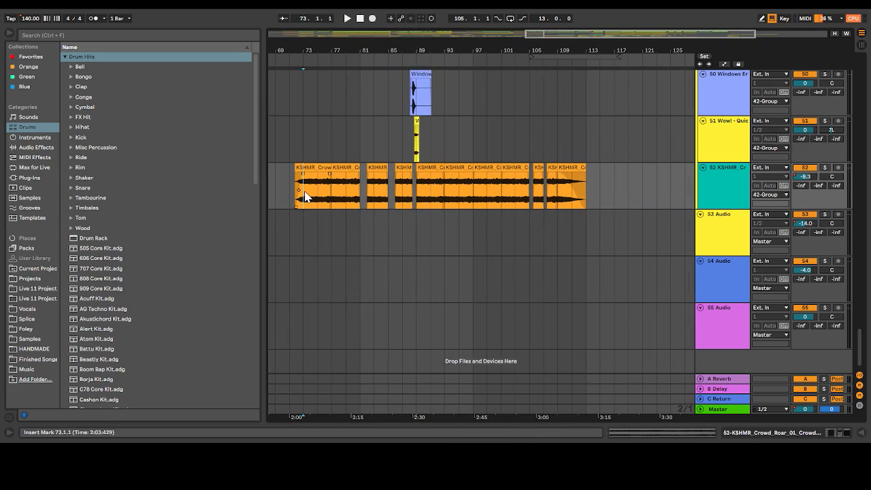
{"action": "left_click", "coordinate": [368, 189]}
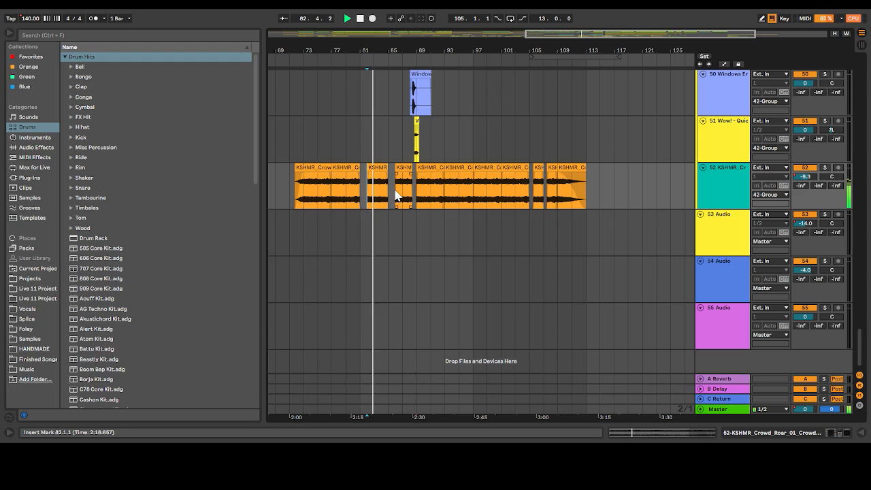
{"action": "left_click", "coordinate": [397, 195]}
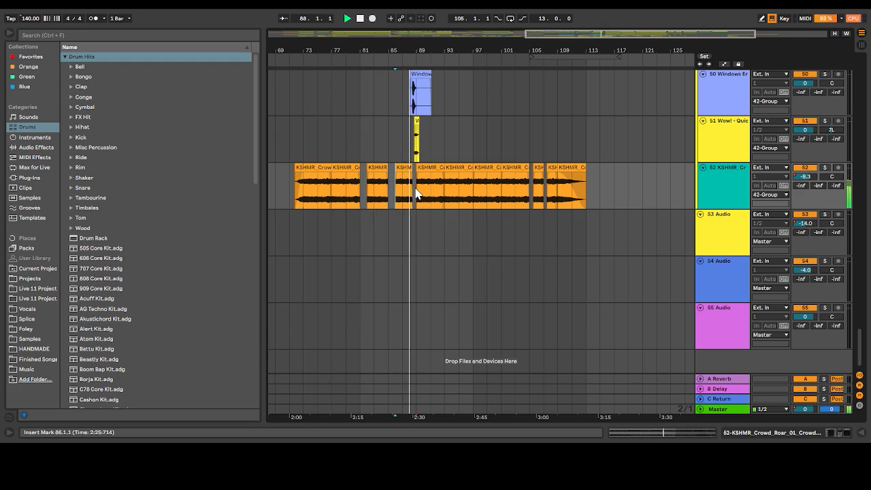
{"action": "left_click", "coordinate": [417, 194]}
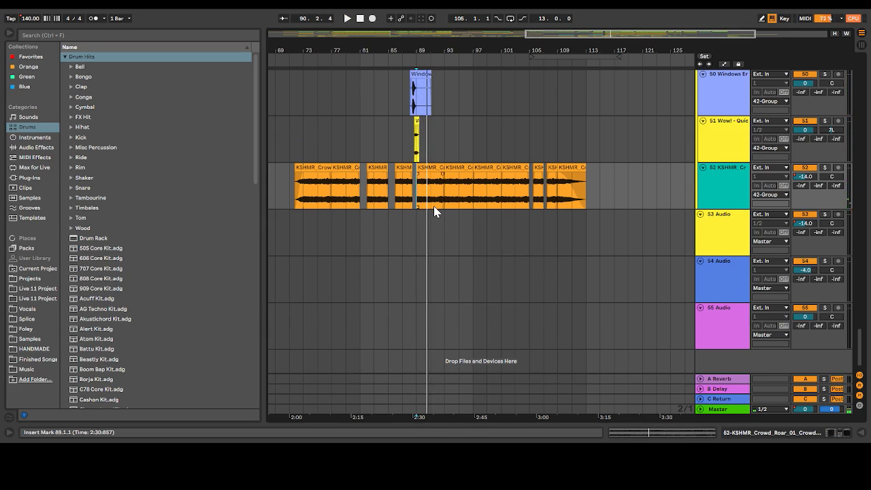
Solo group 42, which holds the Cymatics impact, crash, sweep and riser tracks
{"action": "scroll", "coordinate": [437, 211], "scroll_direction": "up", "scroll_amount": 6}
{"action": "scroll", "coordinate": [437, 211], "scroll_direction": "down", "scroll_amount": 3}
{"action": "scroll", "coordinate": [436, 211], "scroll_direction": "up", "scroll_amount": 3}
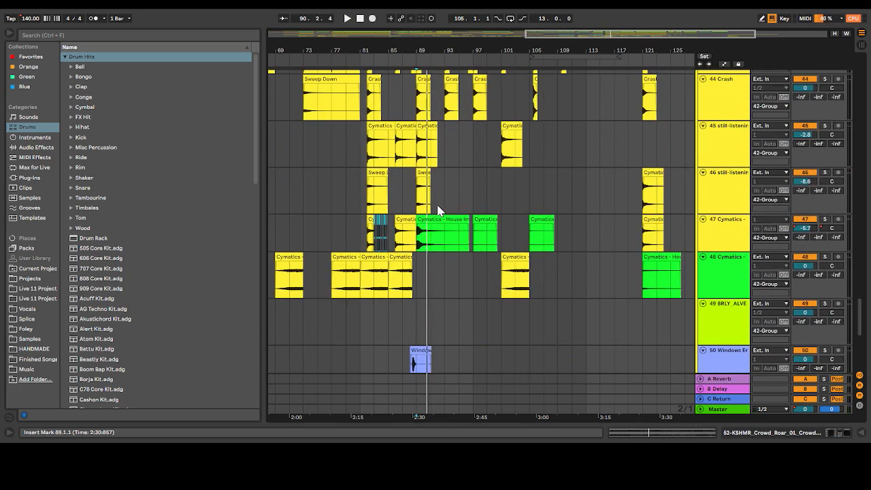
{"action": "scroll", "coordinate": [384, 157], "scroll_direction": "up", "scroll_amount": 3}
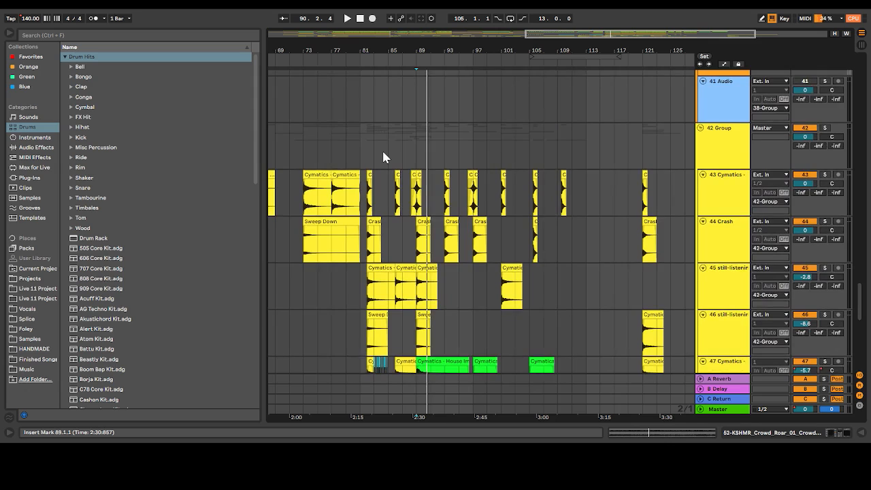
{"action": "scroll", "coordinate": [383, 157], "scroll_direction": "down", "scroll_amount": 1}
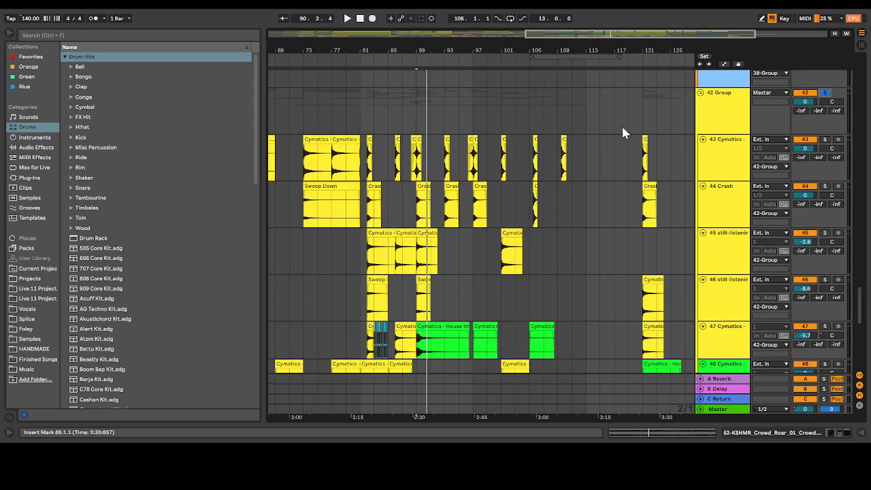
Play the soloed group 42 transition effects from 82.1.1 and look over its clips on tracks 43 to 50
{"action": "left_click", "coordinate": [365, 258]}
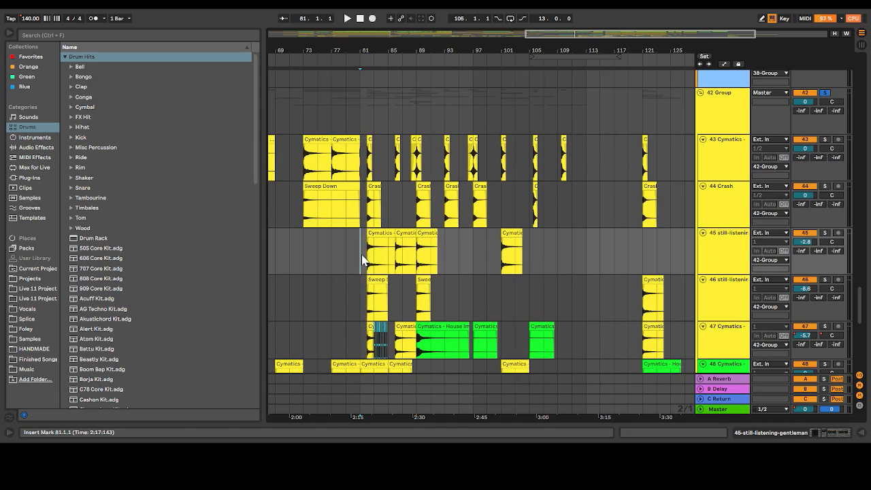
{"action": "left_click", "coordinate": [372, 258]}
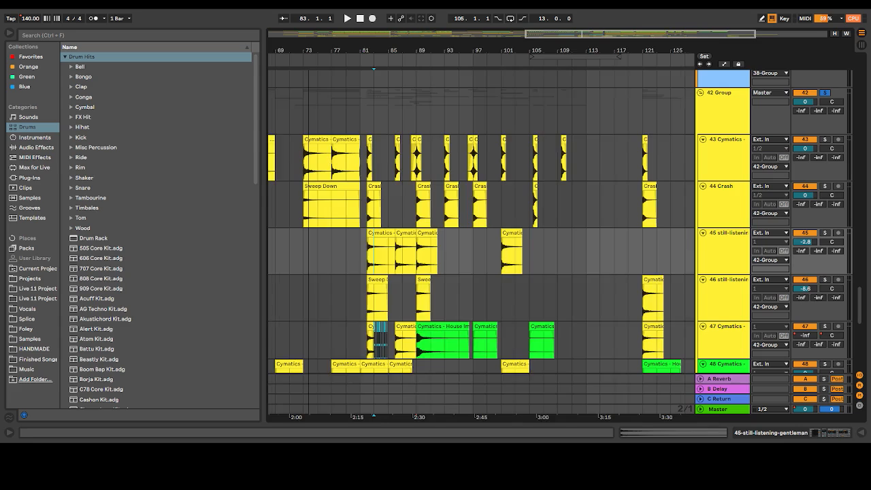
{"action": "left_click_drag", "start_coordinate": [380, 54], "coordinate": [446, 147]}
{"action": "left_click", "coordinate": [399, 161]}
{"action": "key", "text": "space"}
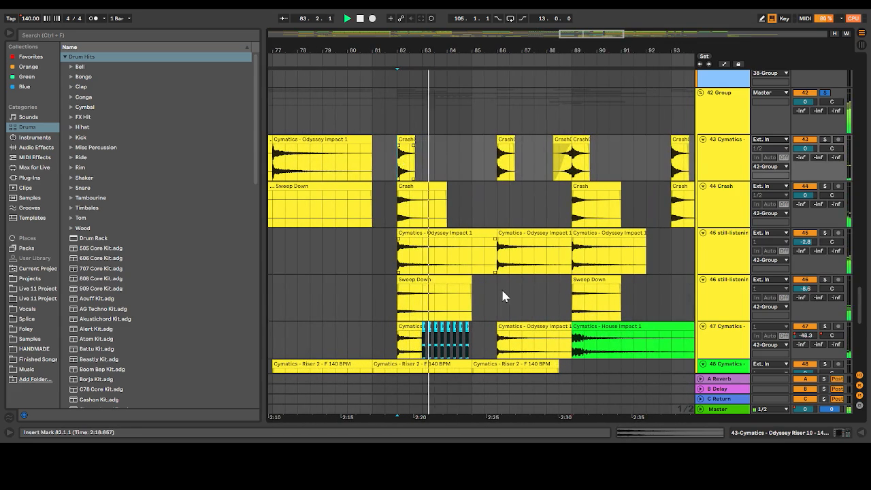
{"action": "scroll", "coordinate": [501, 288], "scroll_direction": "down", "scroll_amount": 3}
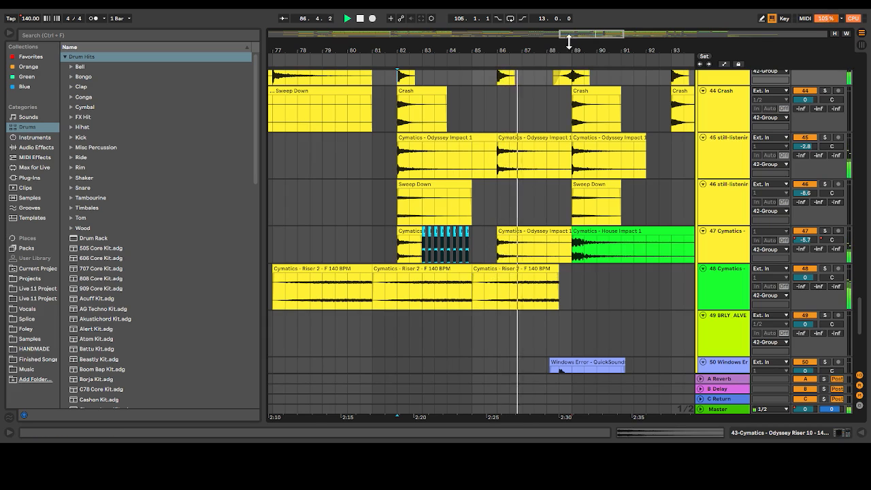
Look over group 42's soloed transition effects through bar 102 and play them from 93.1.1
{"action": "scroll", "coordinate": [455, 162], "scroll_direction": "right", "scroll_amount": 3}
{"action": "scroll", "coordinate": [455, 162], "scroll_direction": "up", "scroll_amount": 2}
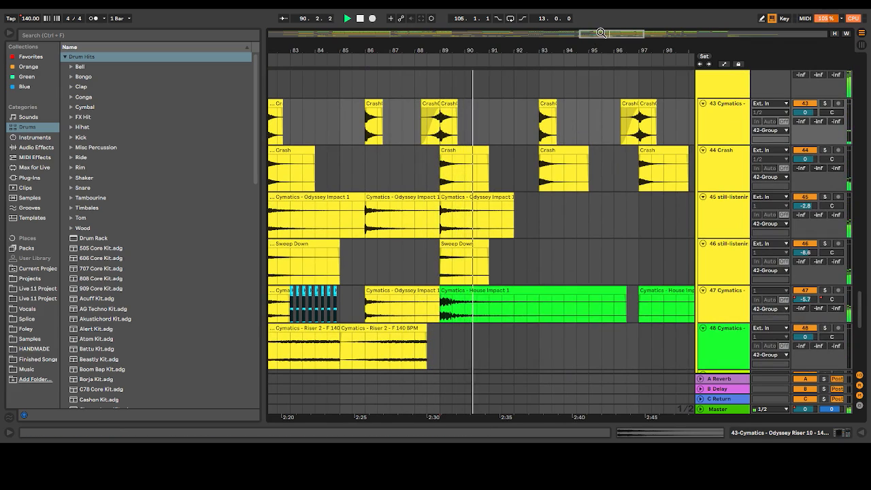
{"action": "left_click_drag", "start_coordinate": [591, 35], "coordinate": [606, 35]}
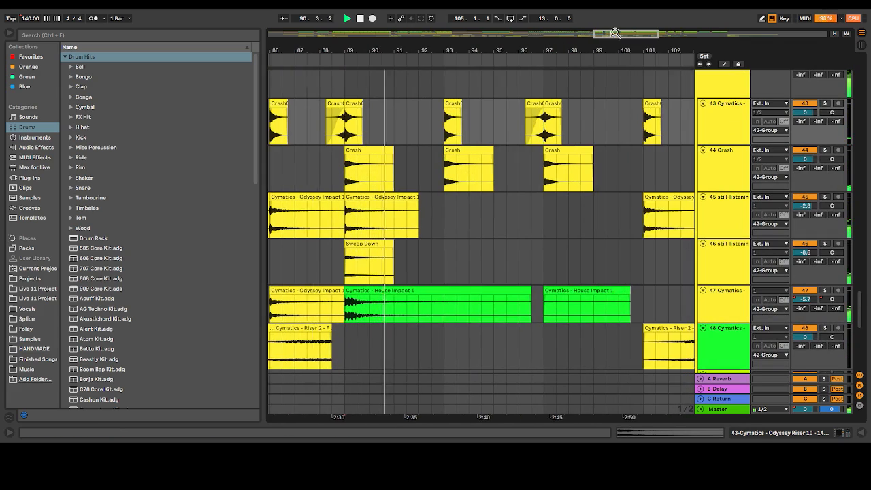
{"action": "left_click", "coordinate": [446, 126]}
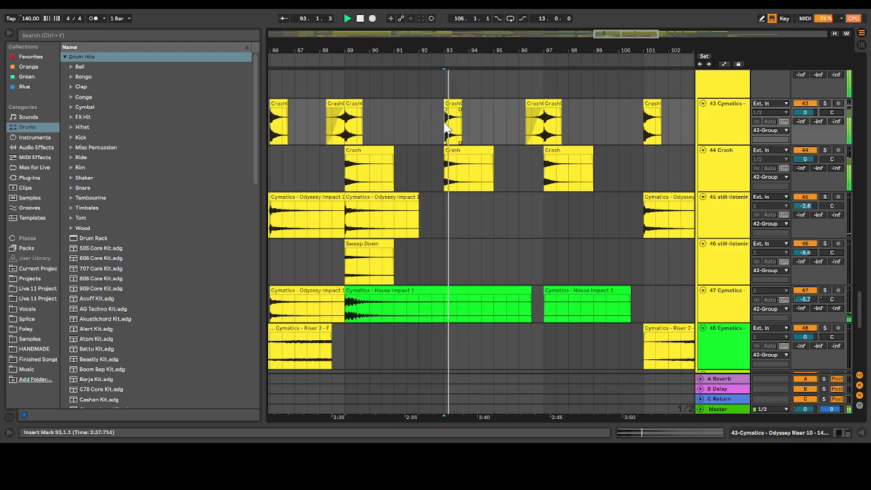
Play the soloed transition effects from bar 49, then replay the ACEAURA clip on track 43 from 44.1.1
{"action": "left_click_drag", "start_coordinate": [619, 32], "coordinate": [476, 34]}
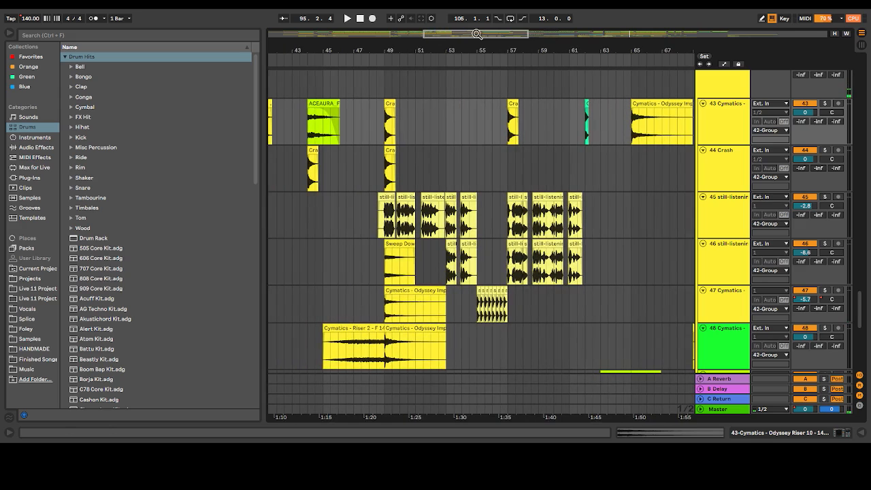
{"action": "left_click", "coordinate": [392, 135]}
{"action": "key", "text": "space"}
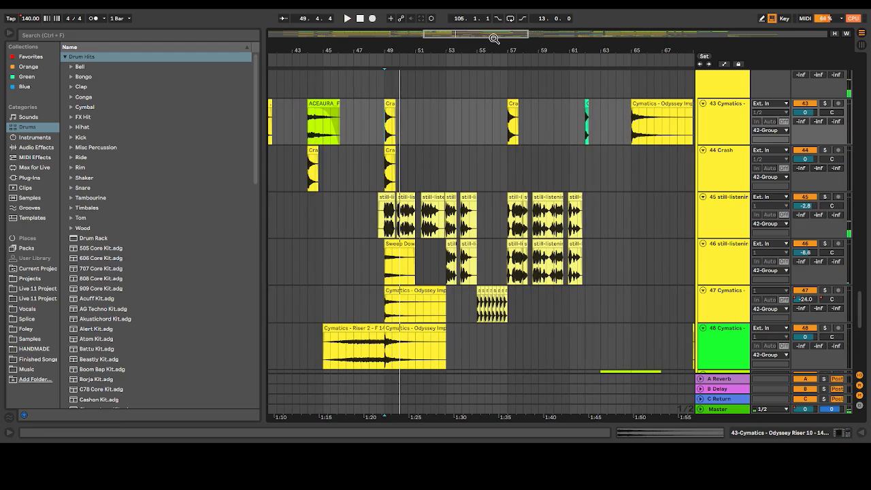
{"action": "left_click_drag", "start_coordinate": [494, 38], "coordinate": [442, 39]}
{"action": "left_click", "coordinate": [523, 131]}
{"action": "key", "text": "space"}
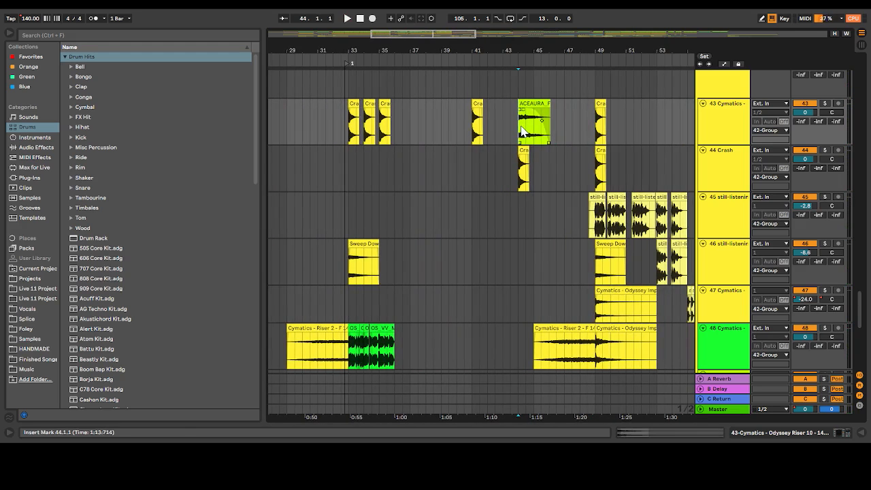
{"action": "key", "text": "space"}
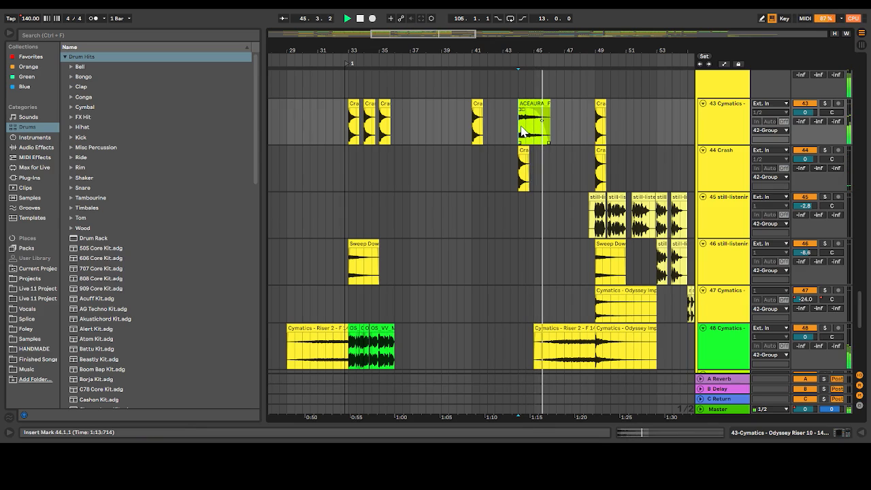
{"action": "key", "text": "space"}
{"action": "key", "text": "space"}
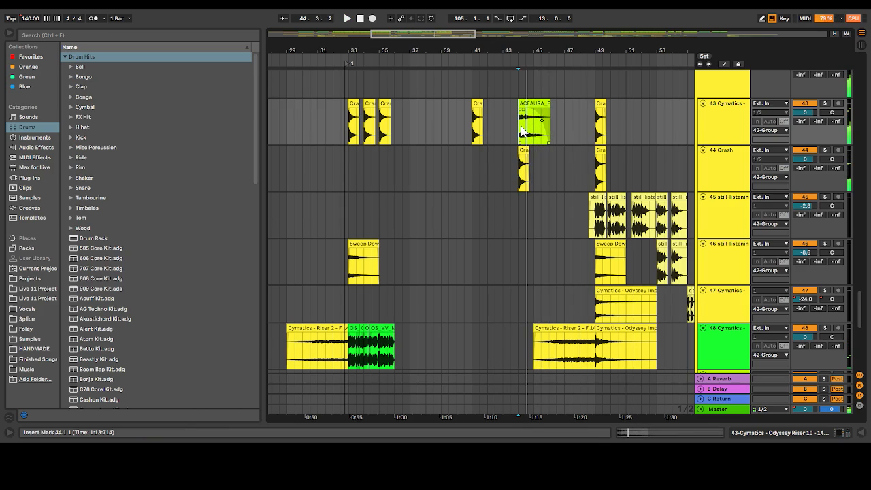
Play the soloed crash, sweep and track 48 effects from bar 33
{"action": "left_click", "coordinate": [351, 129]}
{"action": "key", "text": "space"}
{"action": "scroll", "coordinate": [351, 130], "scroll_direction": "down", "scroll_amount": 1}
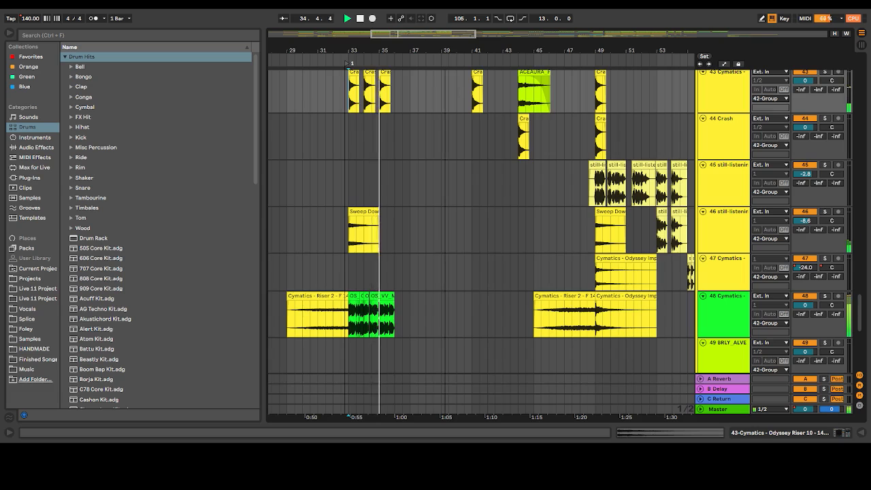
Play the intro's soloed impact, sweep and riser clips from 9.1.1, then the crash section from 14.1.1
{"action": "scroll", "coordinate": [374, 82], "scroll_direction": "left", "scroll_amount": 15}
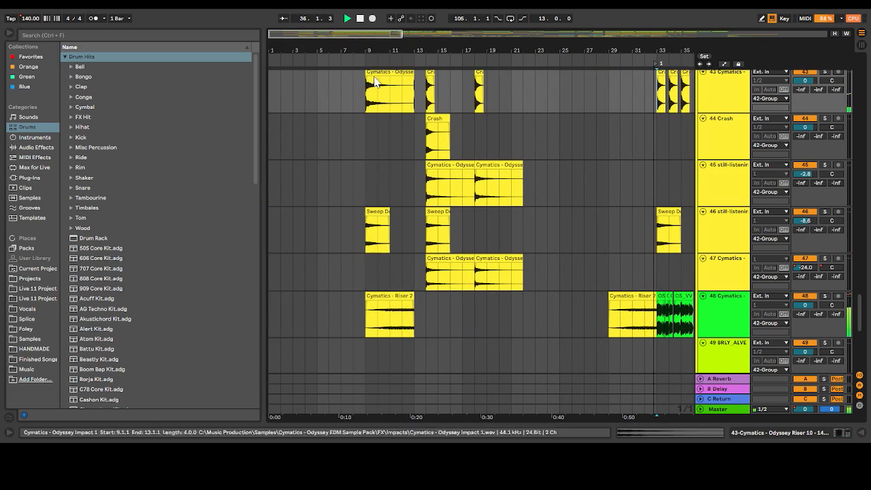
{"action": "left_click", "coordinate": [368, 88]}
{"action": "scroll", "coordinate": [368, 102], "scroll_direction": "up", "scroll_amount": 1}
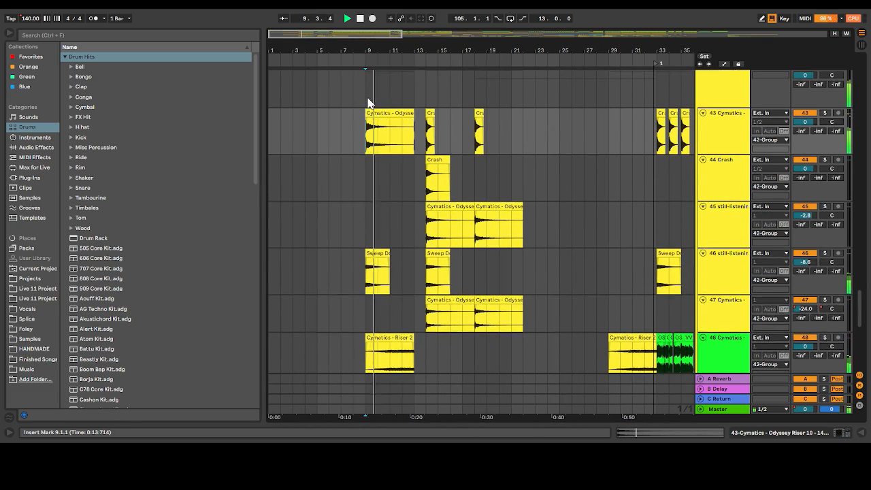
{"action": "scroll", "coordinate": [368, 102], "scroll_direction": "up", "scroll_amount": 1}
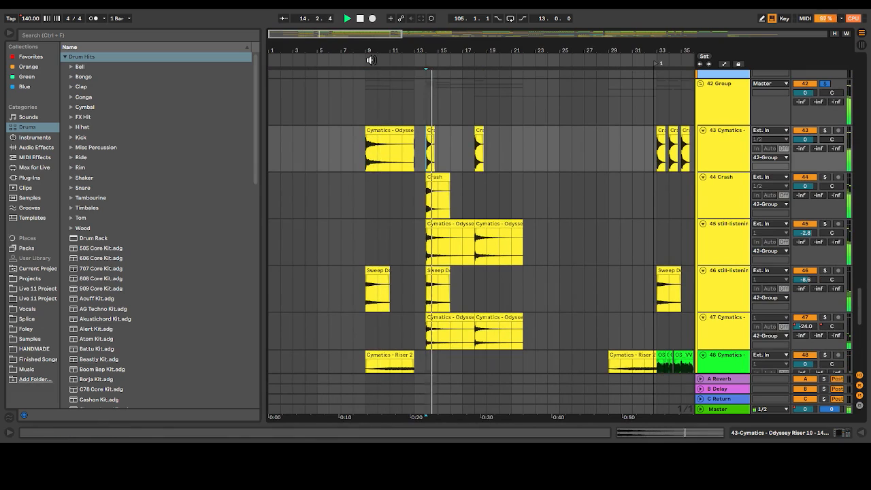
{"action": "key", "text": "space"}
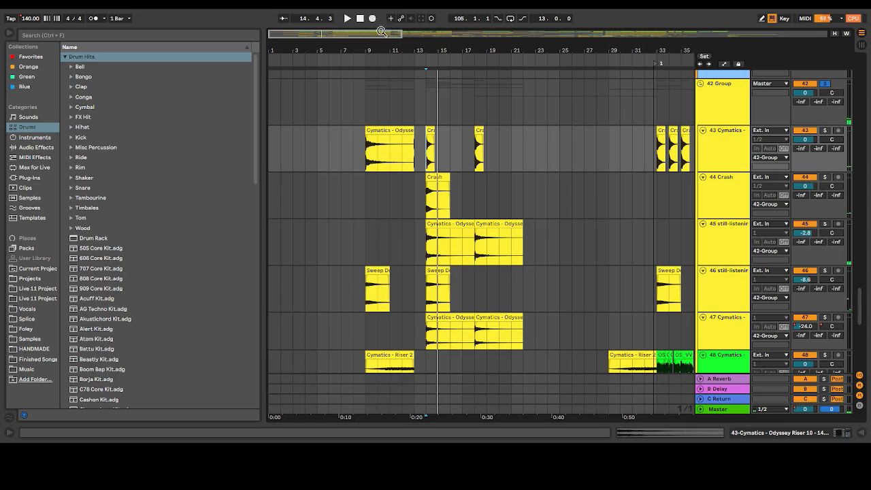
Show the full song length and look over the tracks from drum group 1 through the Serum layers to group 42
{"action": "left_click_drag", "start_coordinate": [381, 31], "coordinate": [381, 6]}
{"action": "scroll", "coordinate": [687, 166], "scroll_direction": "down", "scroll_amount": 8}
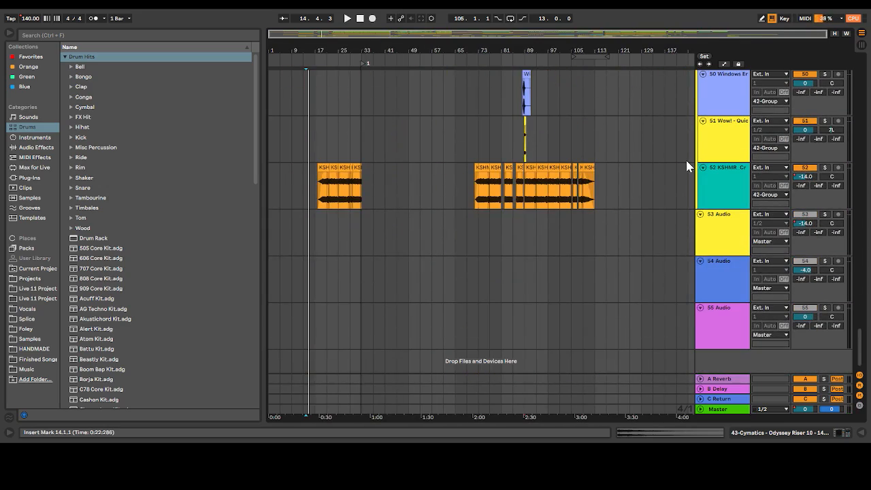
{"action": "scroll", "coordinate": [688, 166], "scroll_direction": "up", "scroll_amount": 20}
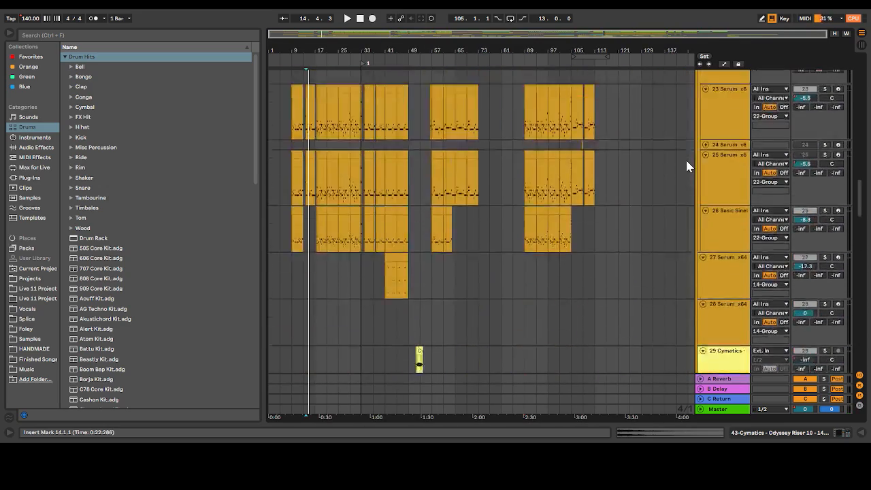
{"action": "scroll", "coordinate": [688, 166], "scroll_direction": "up", "scroll_amount": 15}
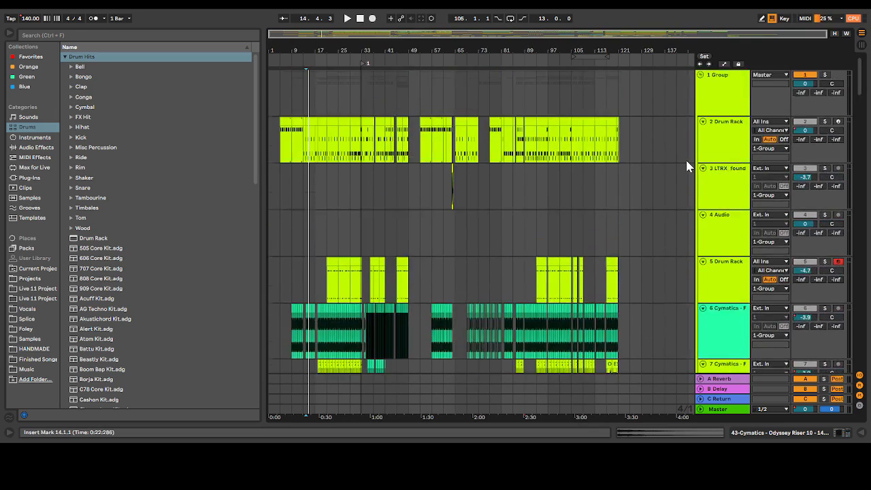
{"action": "scroll", "coordinate": [687, 166], "scroll_direction": "up", "scroll_amount": 2}
{"action": "scroll", "coordinate": [593, 143], "scroll_direction": "down", "scroll_amount": 5}
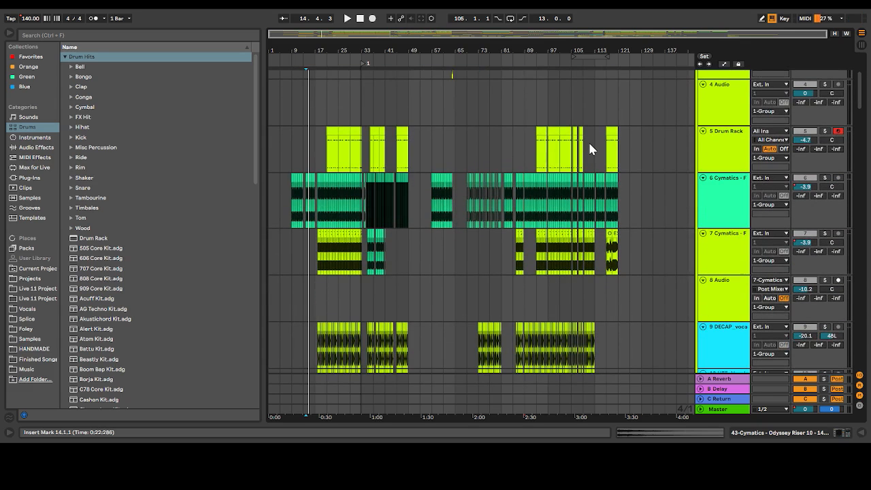
{"action": "scroll", "coordinate": [589, 148], "scroll_direction": "down", "scroll_amount": 8}
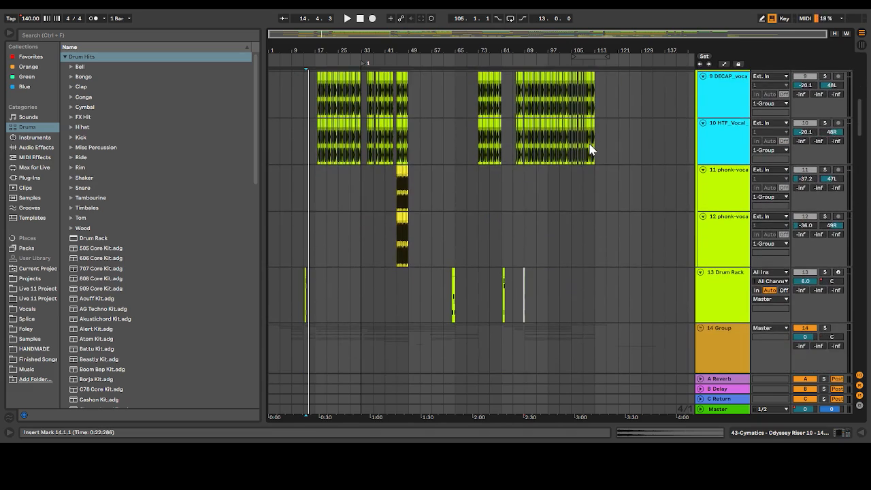
{"action": "scroll", "coordinate": [589, 148], "scroll_direction": "down", "scroll_amount": 7}
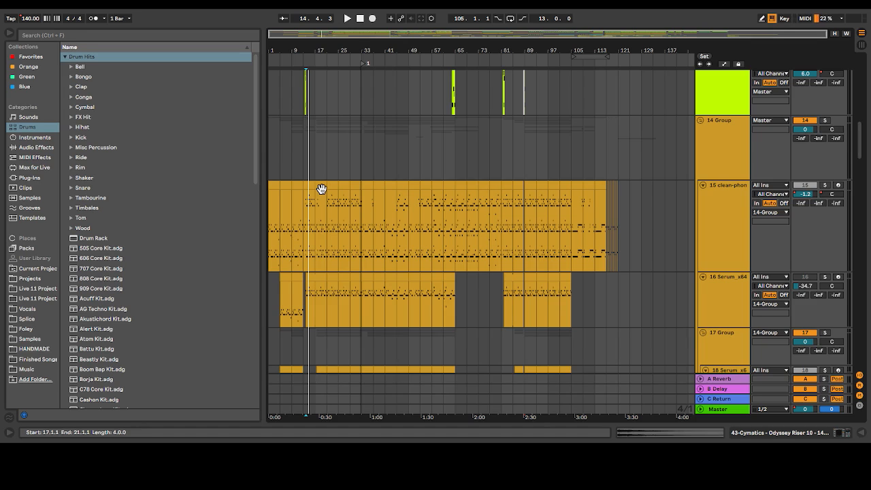
{"action": "scroll", "coordinate": [548, 151], "scroll_direction": "down", "scroll_amount": 20}
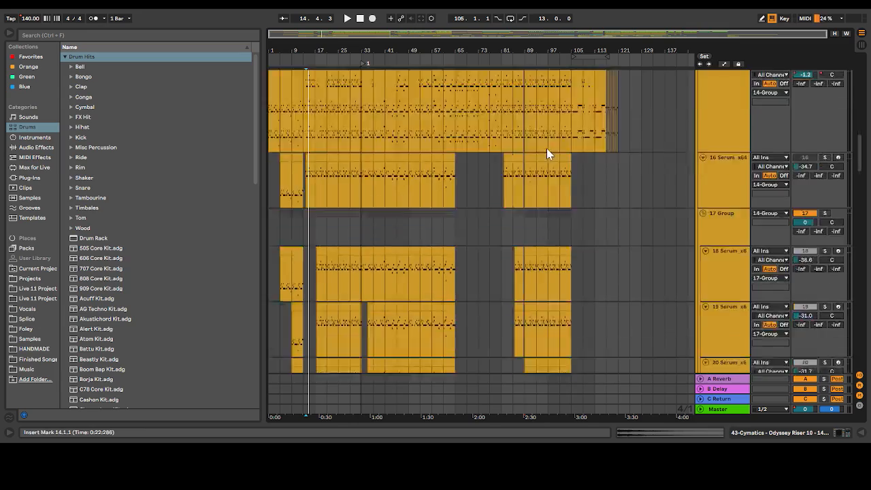
{"action": "scroll", "coordinate": [546, 147], "scroll_direction": "down", "scroll_amount": 8}
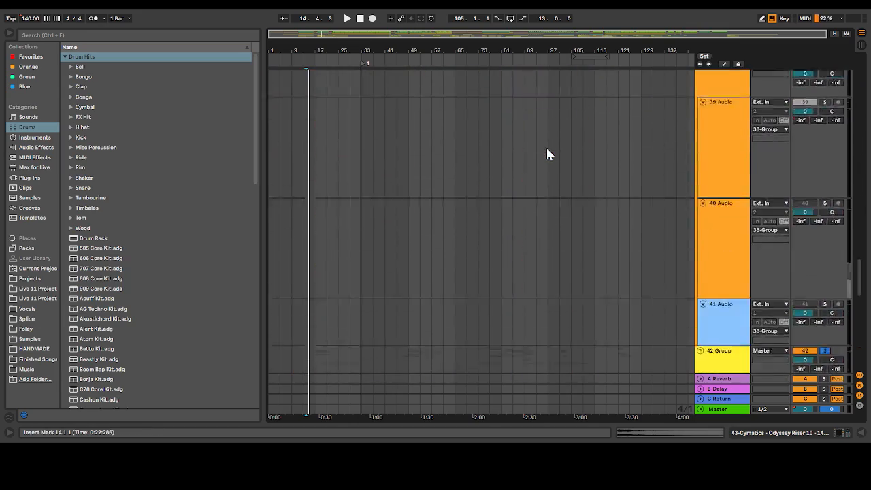
Review the vocal clips in group 32, the Serum and cowbell layers in group 14, and the drum tracks in group 1
{"action": "scroll", "coordinate": [305, 120], "scroll_direction": "up", "scroll_amount": 8}
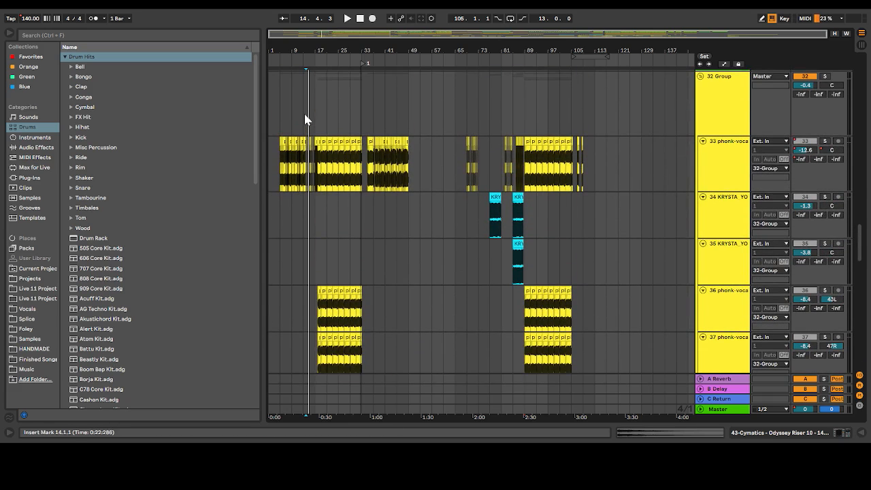
{"action": "scroll", "coordinate": [305, 119], "scroll_direction": "down", "scroll_amount": 10}
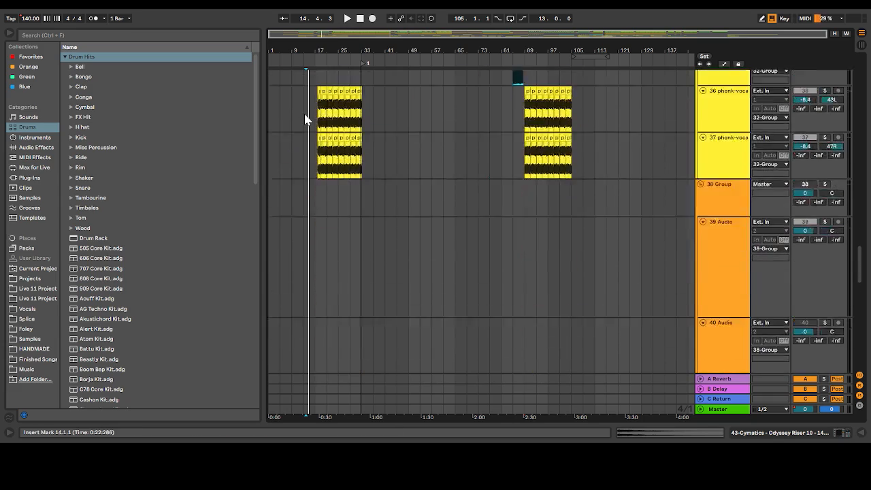
{"action": "scroll", "coordinate": [305, 119], "scroll_direction": "up", "scroll_amount": 20}
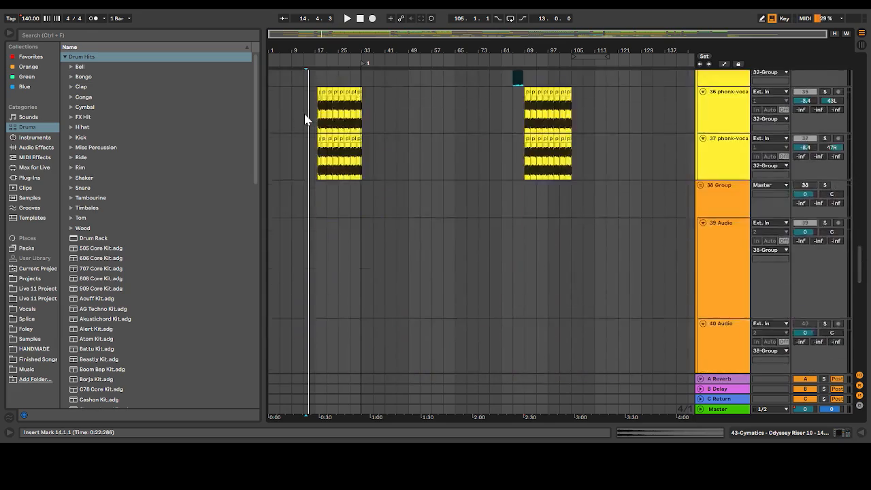
{"action": "scroll", "coordinate": [305, 119], "scroll_direction": "up", "scroll_amount": 10}
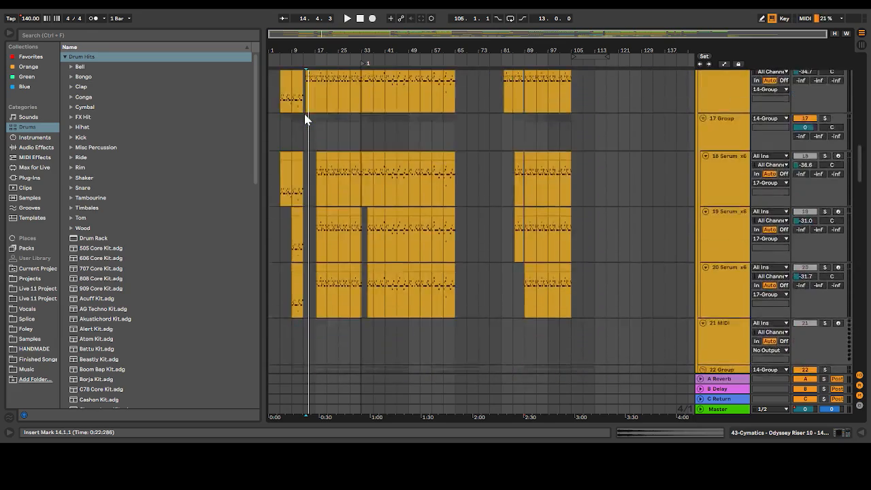
{"action": "scroll", "coordinate": [305, 119], "scroll_direction": "up", "scroll_amount": 15}
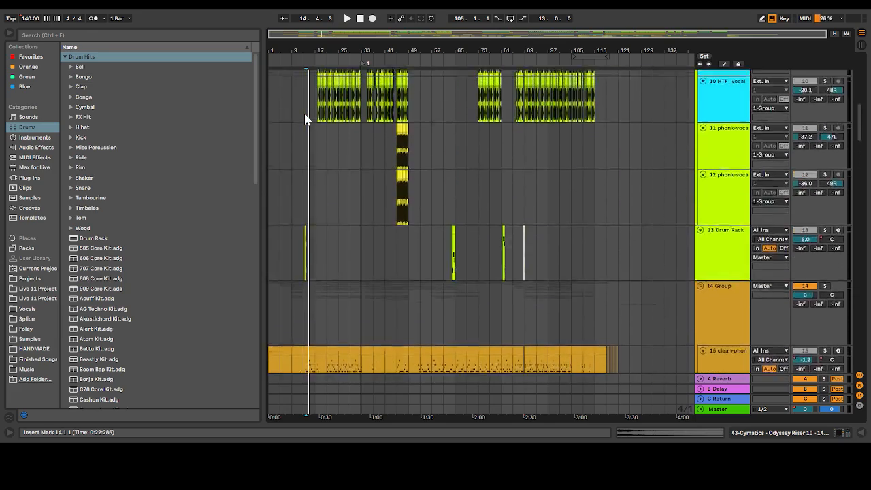
{"action": "scroll", "coordinate": [305, 119], "scroll_direction": "up", "scroll_amount": 3}
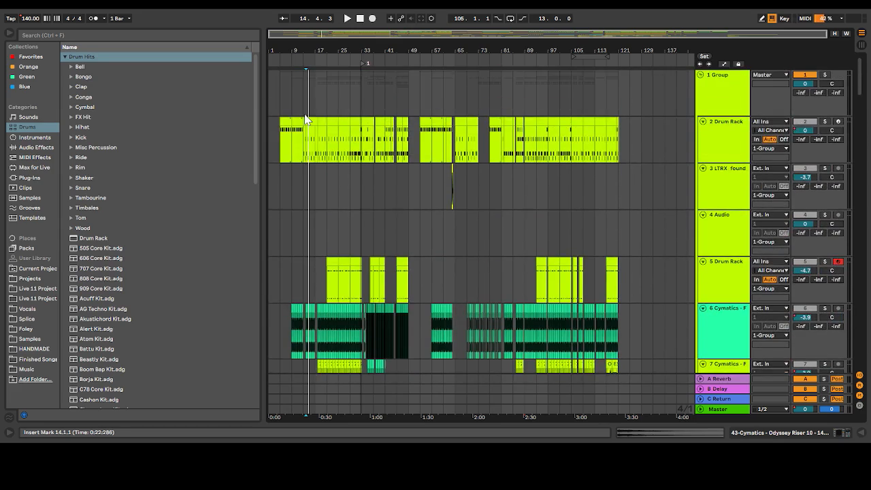
{"action": "scroll", "coordinate": [305, 120], "scroll_direction": "down", "scroll_amount": 2}
{"action": "scroll", "coordinate": [305, 119], "scroll_direction": "down", "scroll_amount": 15}
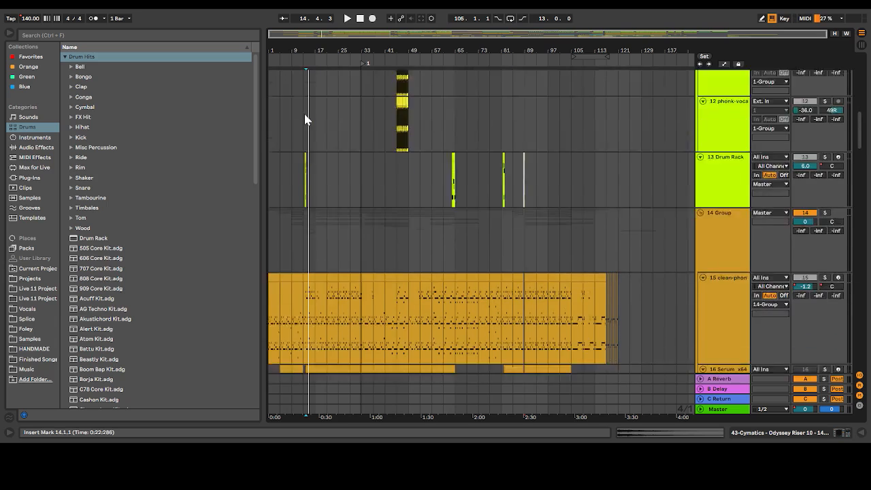
{"action": "scroll", "coordinate": [305, 119], "scroll_direction": "down", "scroll_amount": 8}
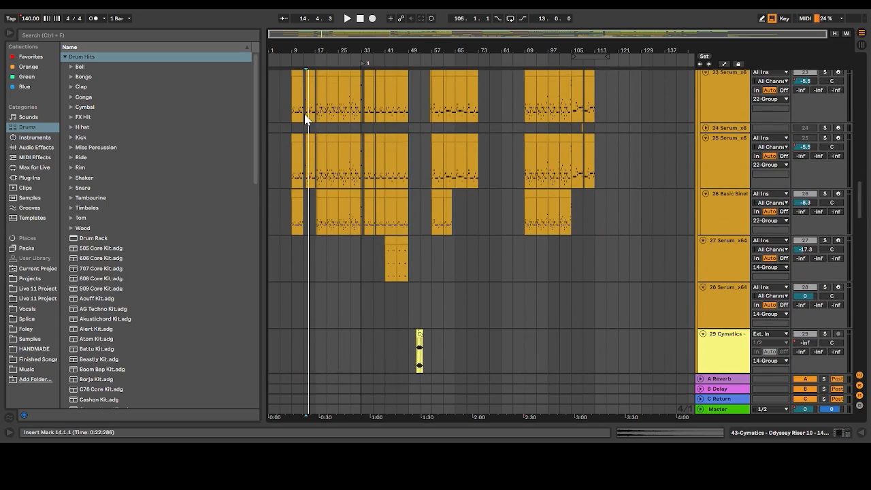
{"action": "scroll", "coordinate": [305, 120], "scroll_direction": "up", "scroll_amount": 15}
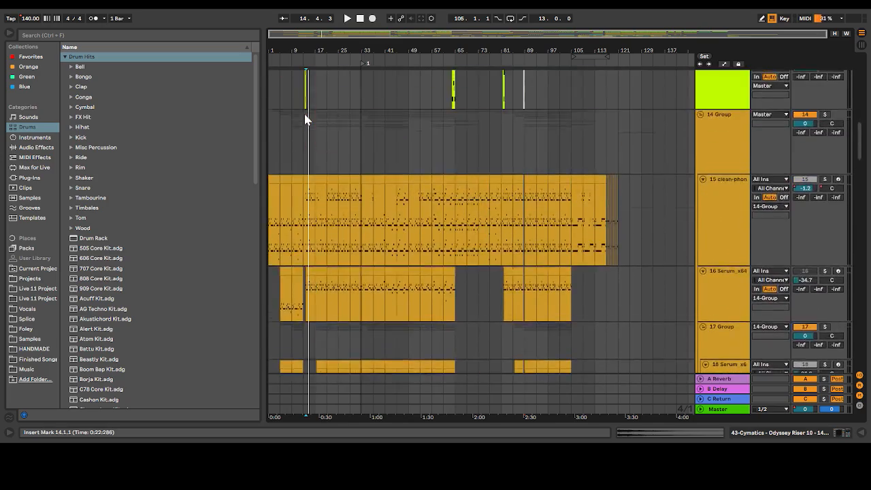
{"action": "scroll", "coordinate": [305, 118], "scroll_direction": "up", "scroll_amount": 8}
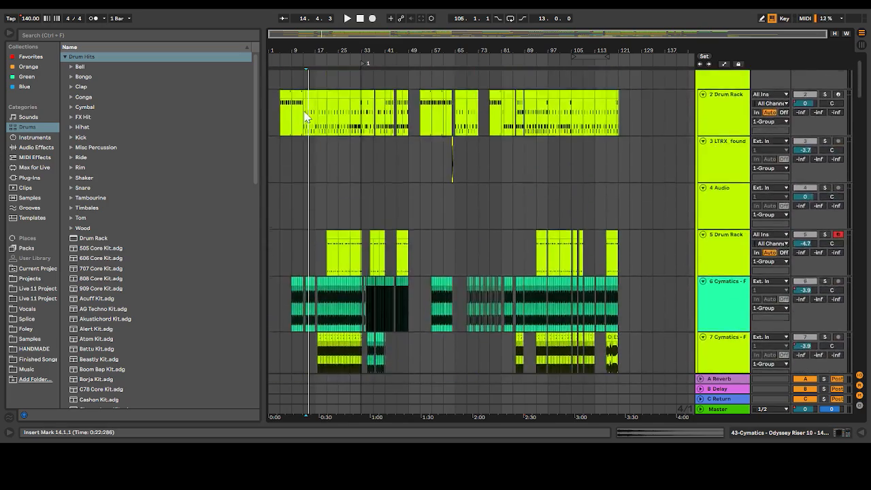
Open the device chain of track 15, the clean-phonk cowbell, and examine its sampler, Reverb, Distort, OTT, EQ Eight, Auto Filter and Delay
{"action": "left_click", "coordinate": [742, 143]}
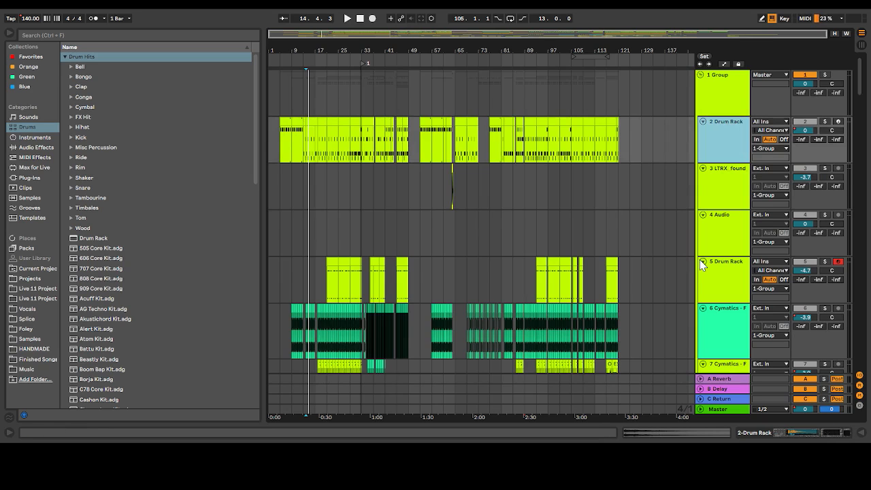
{"action": "scroll", "coordinate": [700, 260], "scroll_direction": "down", "scroll_amount": 10}
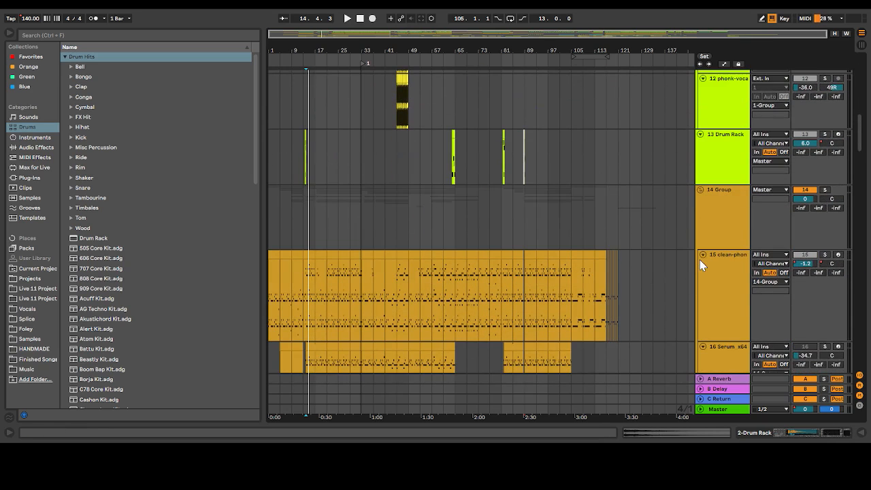
{"action": "double_click", "coordinate": [699, 260]}
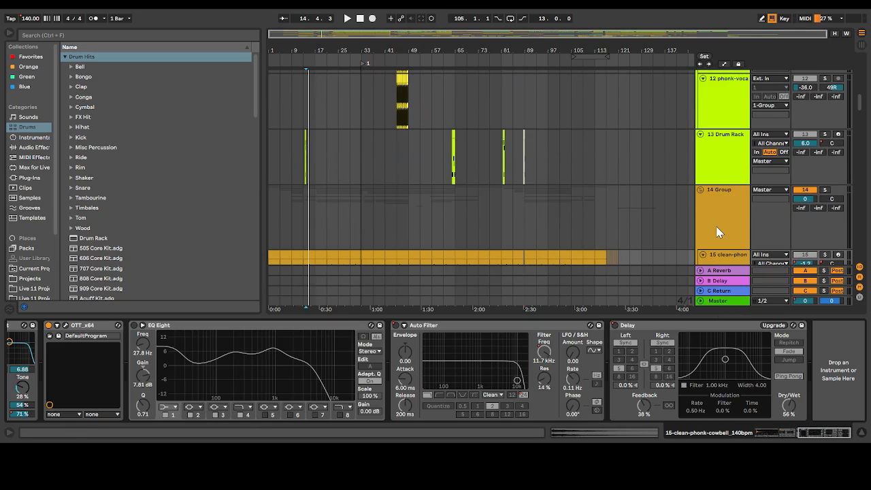
{"action": "scroll", "coordinate": [716, 227], "scroll_direction": "down", "scroll_amount": 2}
{"action": "scroll", "coordinate": [300, 383], "scroll_direction": "up", "scroll_amount": 10}
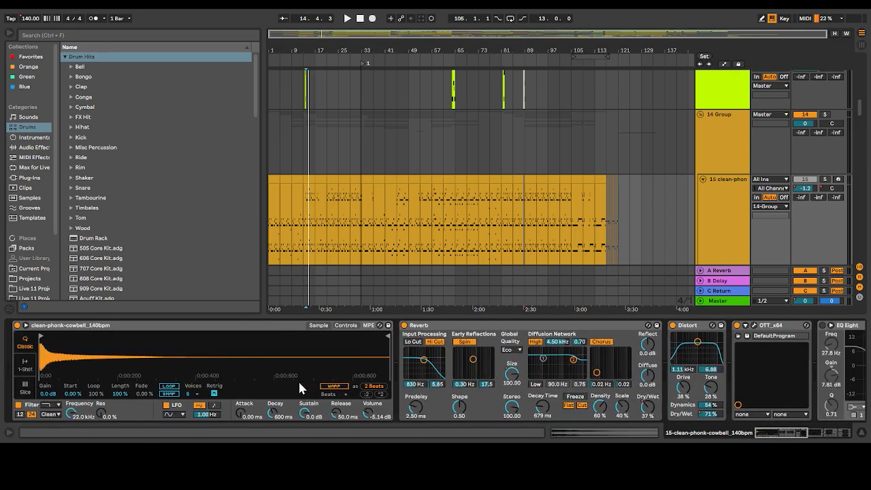
Look through the remaining effects on the clean-phonk cowbell track, from Reverb to Delay
{"action": "scroll", "coordinate": [300, 384], "scroll_direction": "down", "scroll_amount": 5}
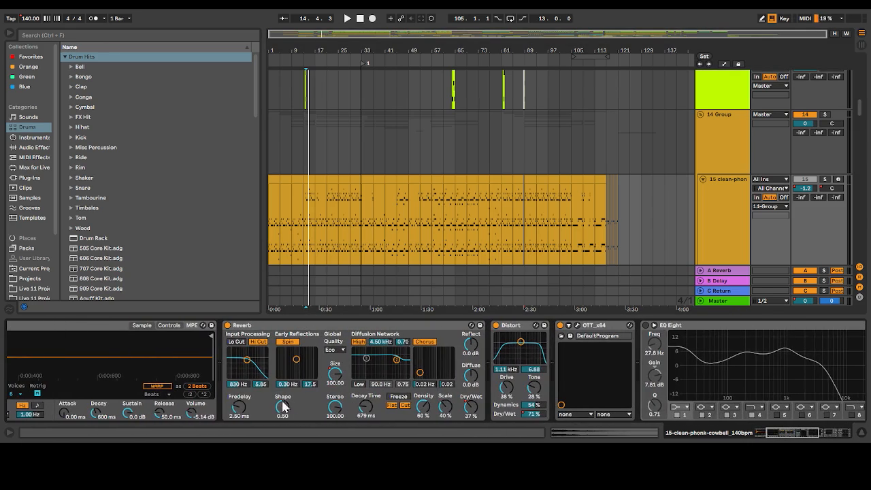
{"action": "scroll", "coordinate": [546, 371], "scroll_direction": "down", "scroll_amount": 5}
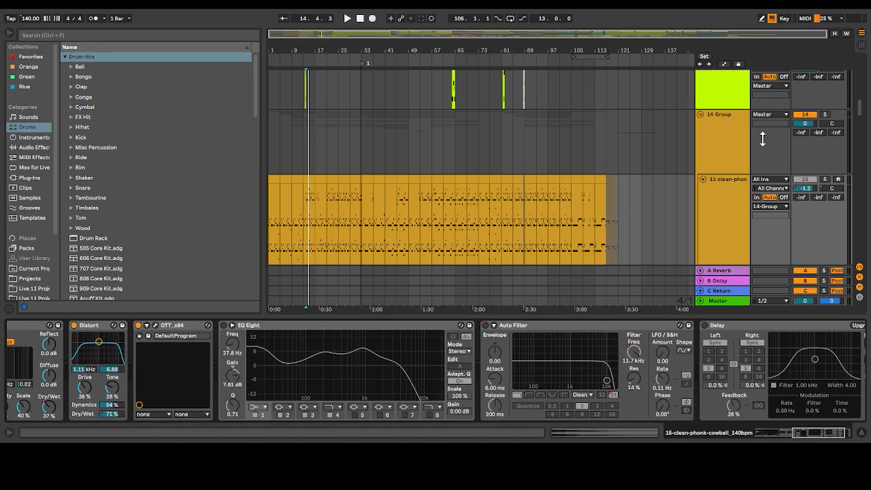
Inspect the Compressor's sidechain settings in group 14's device chain, and hide the device view to look over Serum tracks 18 to 20
{"action": "left_click", "coordinate": [715, 137]}
{"action": "scroll", "coordinate": [715, 136], "scroll_direction": "down", "scroll_amount": 2}
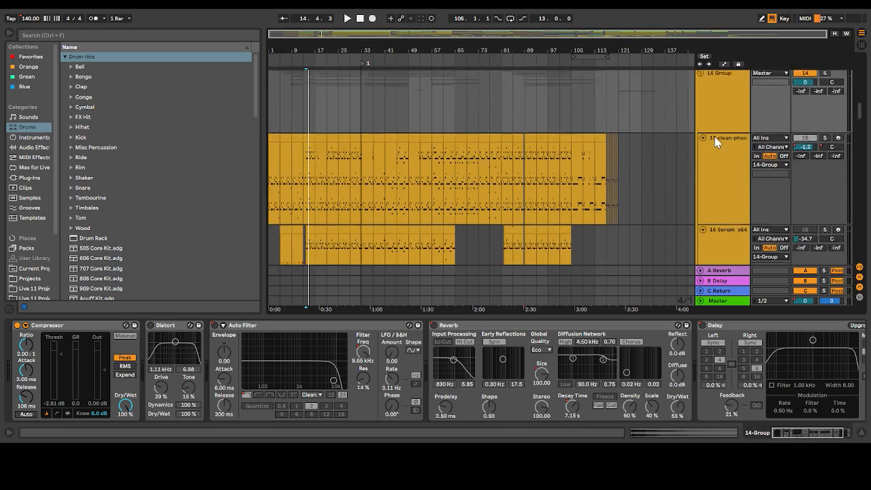
{"action": "left_click", "coordinate": [26, 326]}
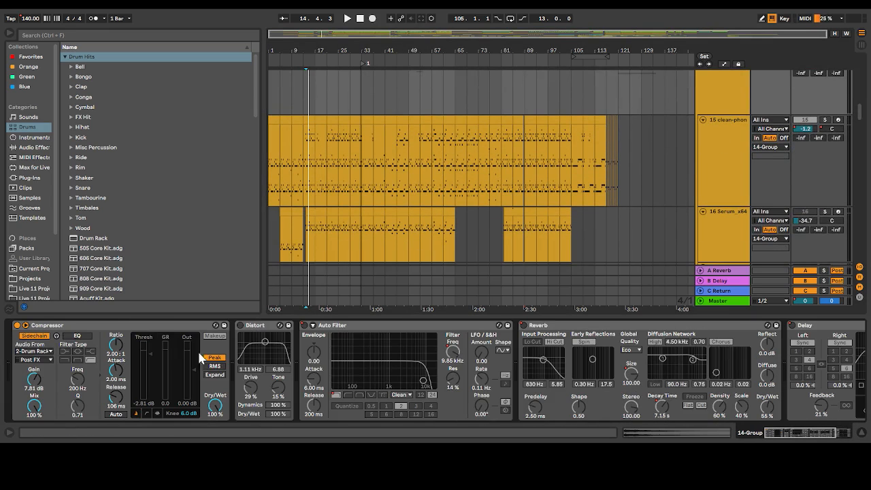
{"action": "left_click", "coordinate": [26, 326]}
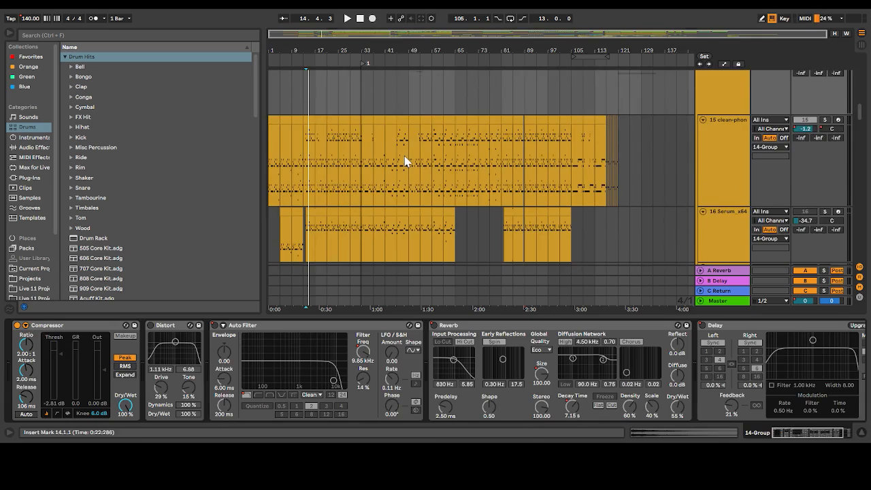
{"action": "scroll", "coordinate": [405, 162], "scroll_direction": "down", "scroll_amount": 3}
{"action": "left_click_drag", "start_coordinate": [461, 314], "coordinate": [461, 422]}
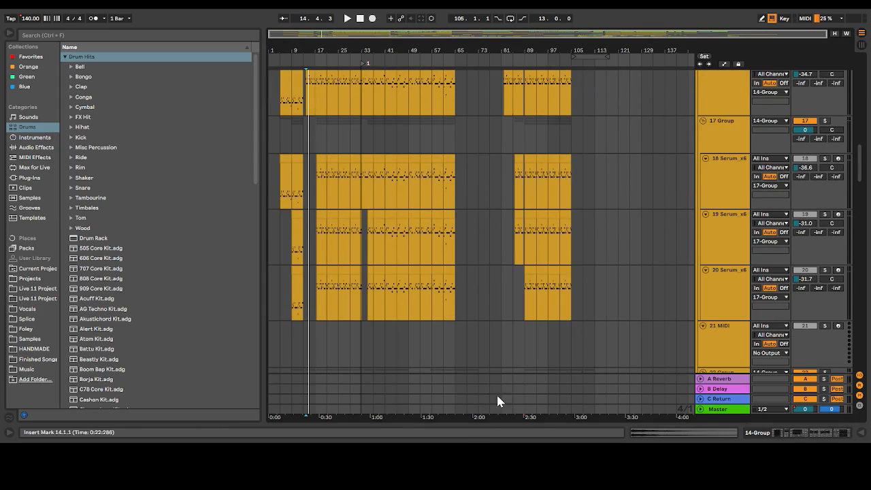